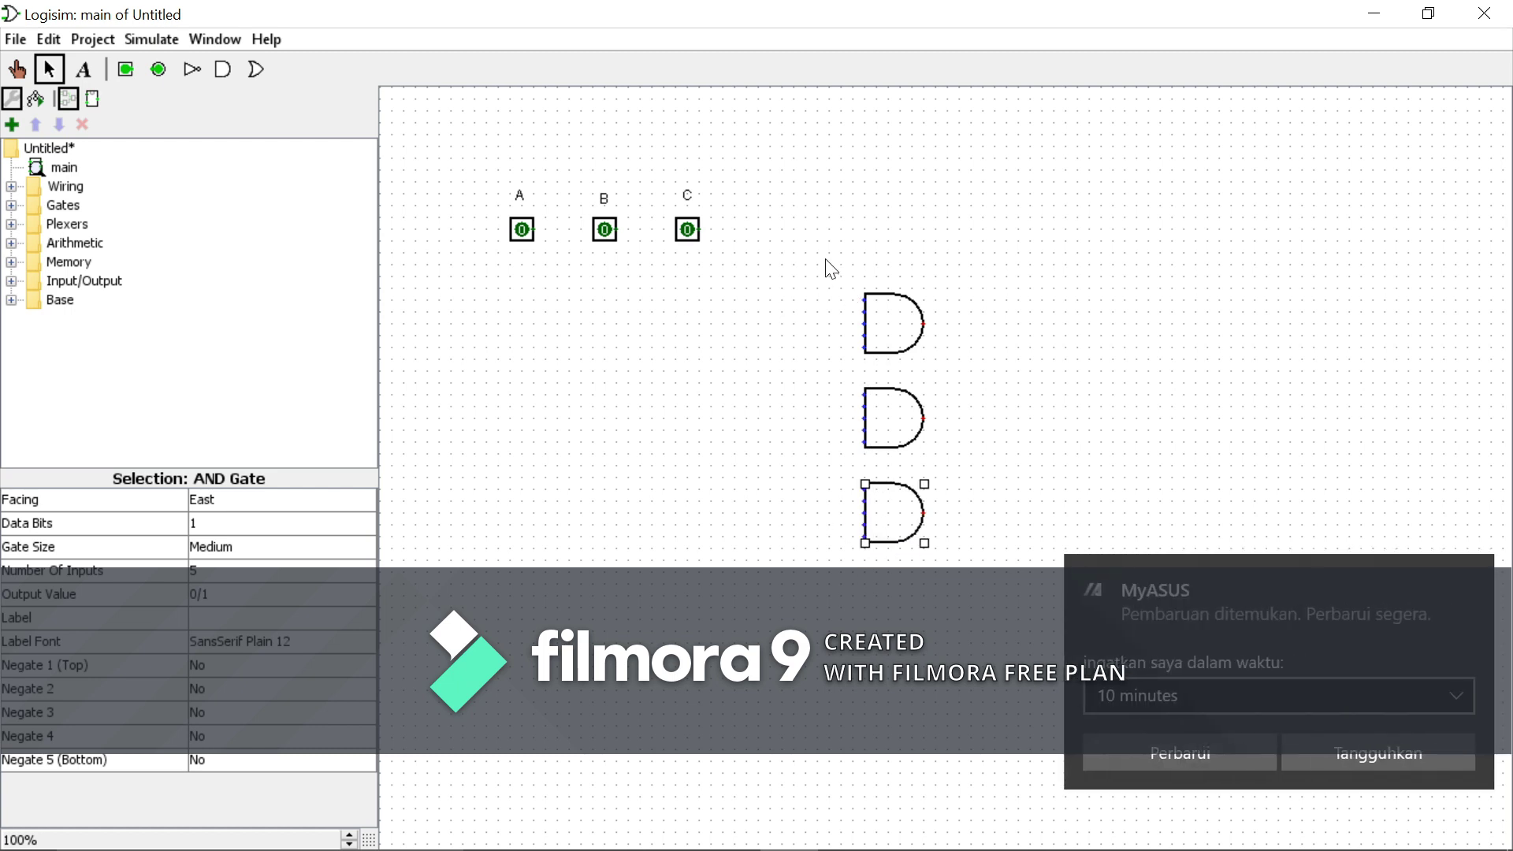
Shift the three AND gates left, close up pins B and C with their labels, and dismiss the MyASUS update notification.
{"action": "left_click_drag", "start_coordinate": [825, 257], "coordinate": [963, 564]}
{"action": "left_click_drag", "start_coordinate": [903, 417], "coordinate": [869, 424]}
{"action": "left_click_drag", "start_coordinate": [604, 236], "coordinate": [593, 236]}
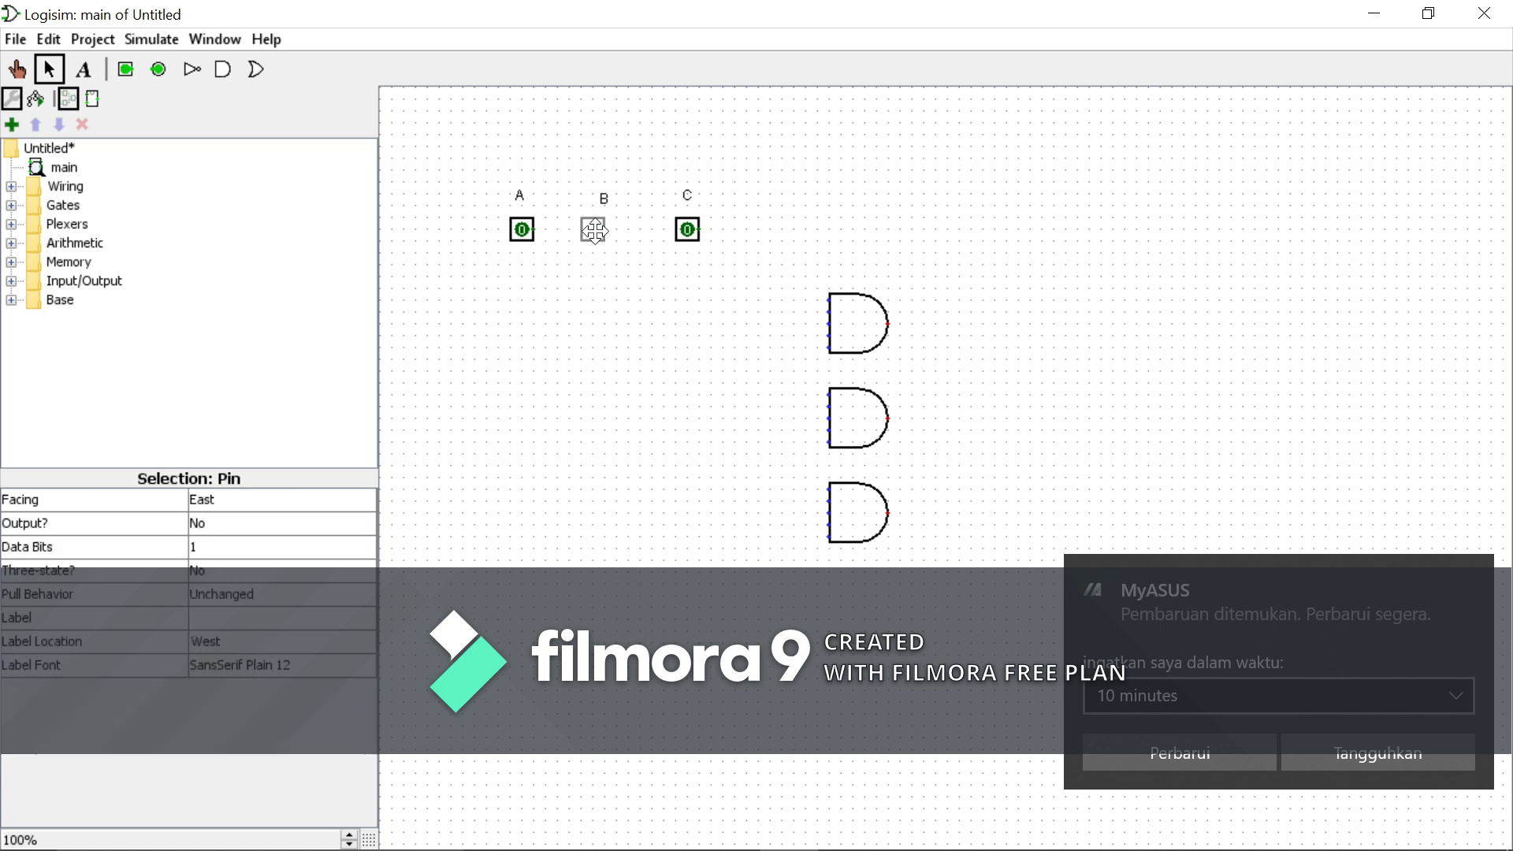
{"action": "left_click_drag", "start_coordinate": [692, 241], "coordinate": [680, 241]}
{"action": "left_click_drag", "start_coordinate": [604, 198], "coordinate": [595, 197]}
{"action": "left_click_drag", "start_coordinate": [689, 197], "coordinate": [680, 197]}
{"action": "left_click", "coordinate": [1300, 753]}
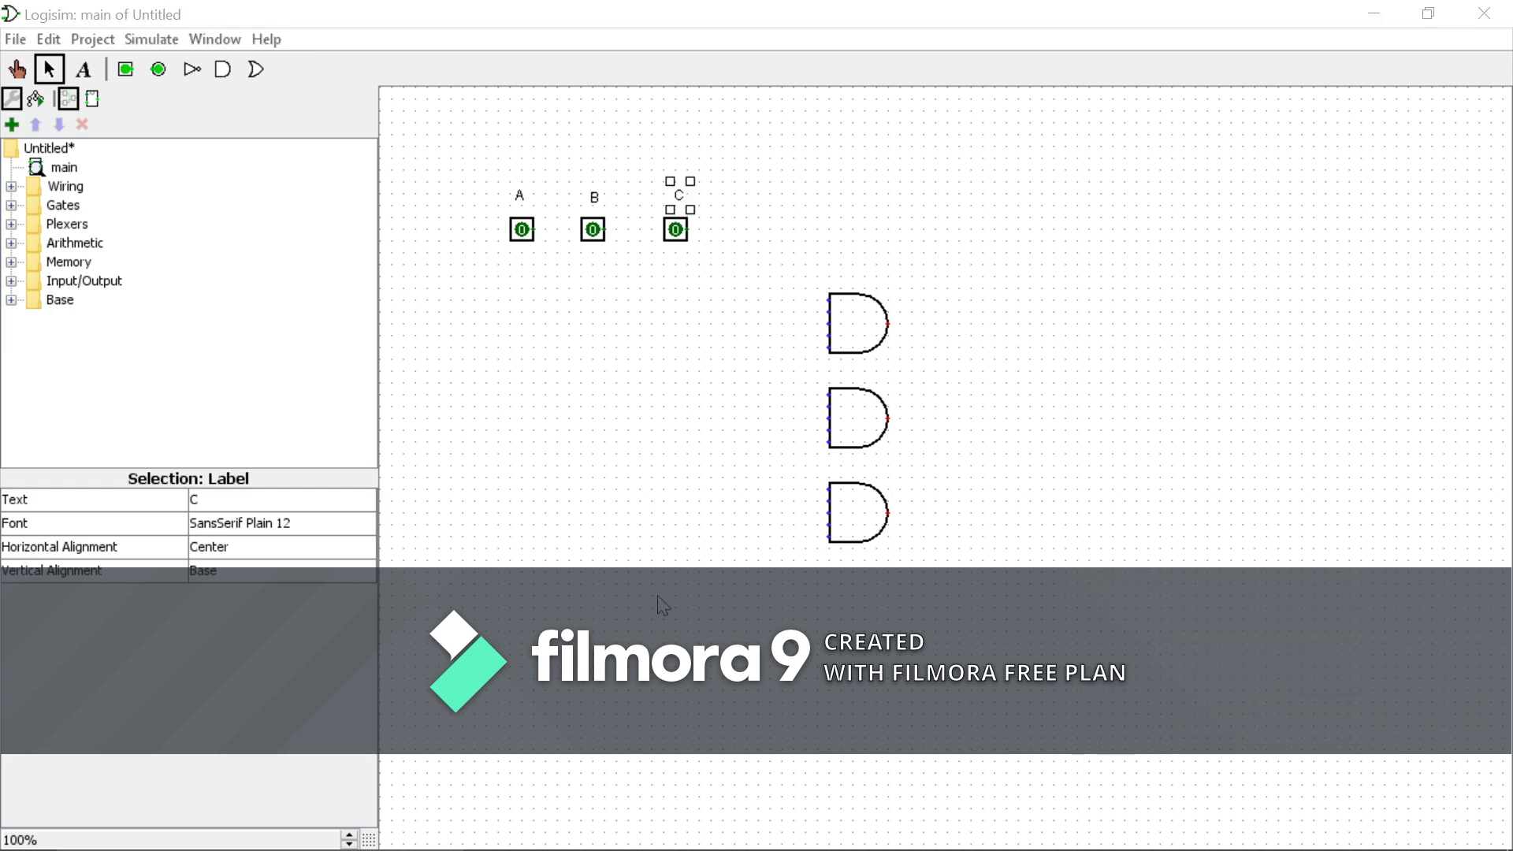
Check the first function in Notepad, minimize it, and nudge label C down closer to its pin in the Logisim circuit.
{"action": "key", "text": "alt+Tab"}
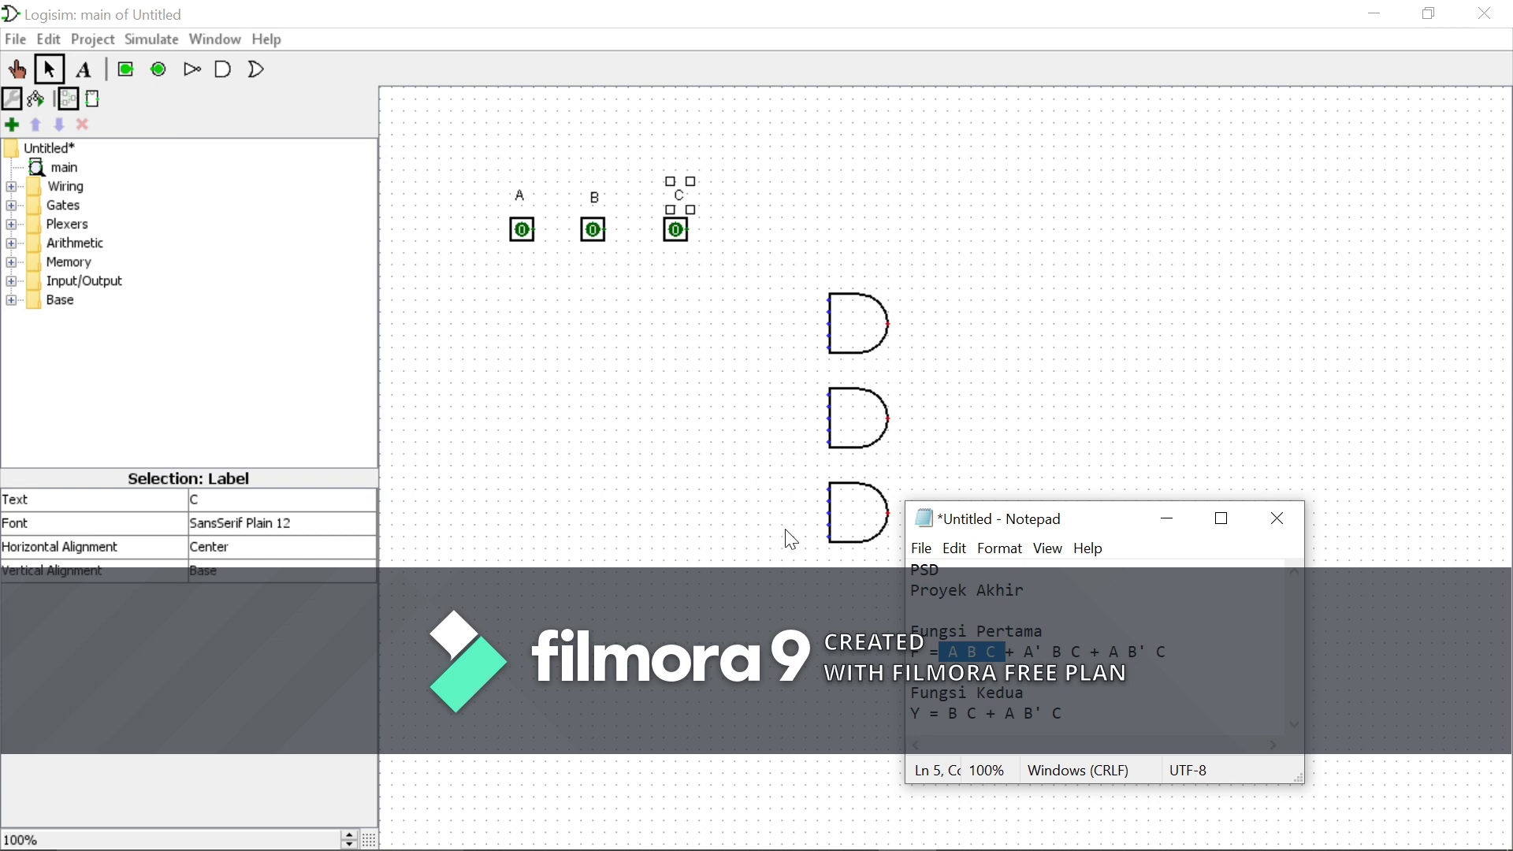
{"action": "left_click", "coordinate": [1161, 521]}
{"action": "left_click", "coordinate": [713, 177]}
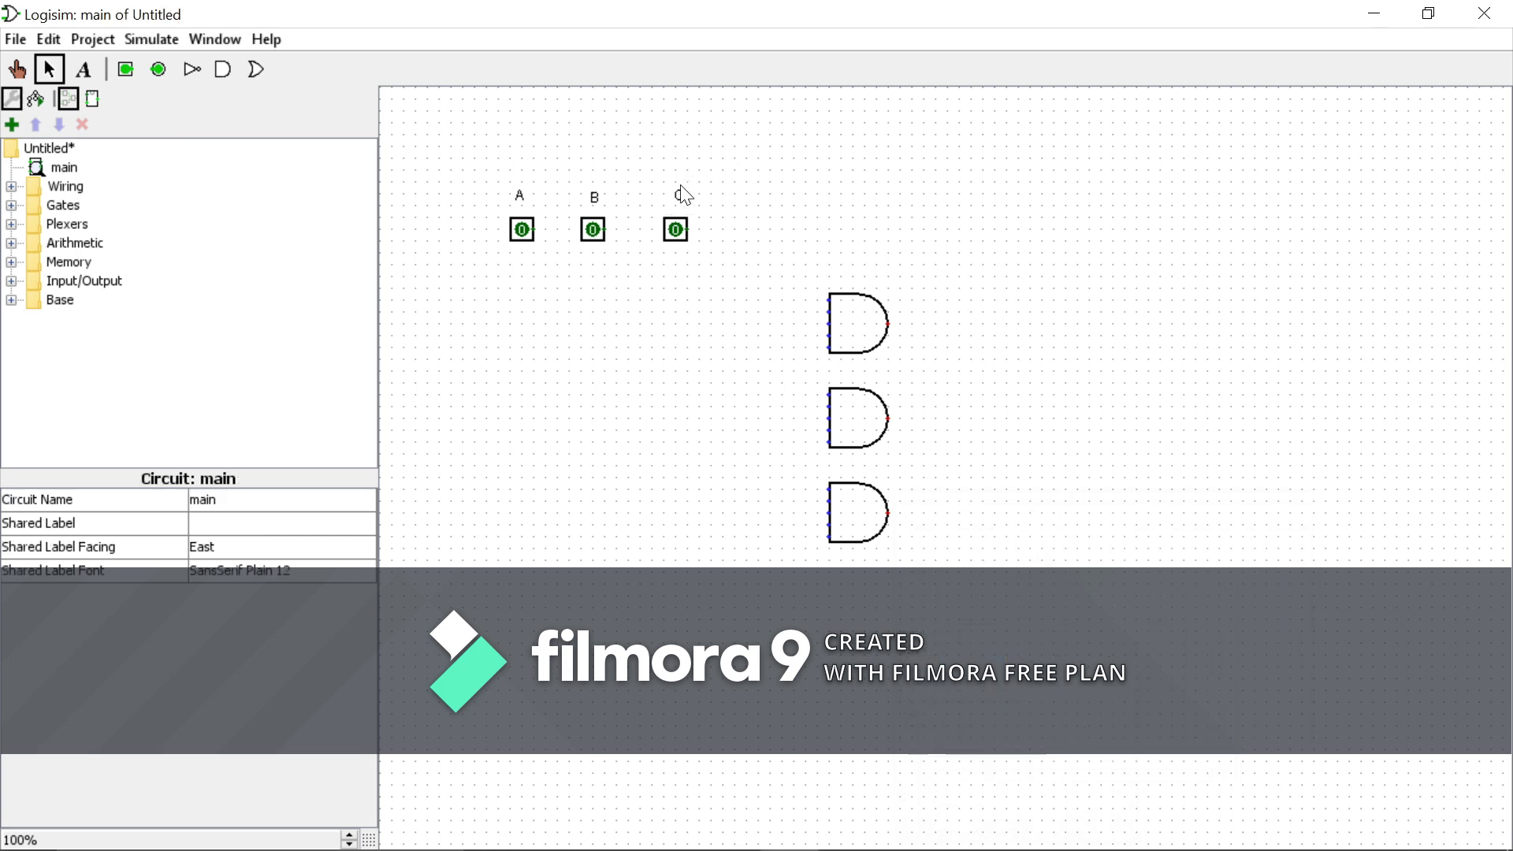
{"action": "left_click", "coordinate": [682, 195]}
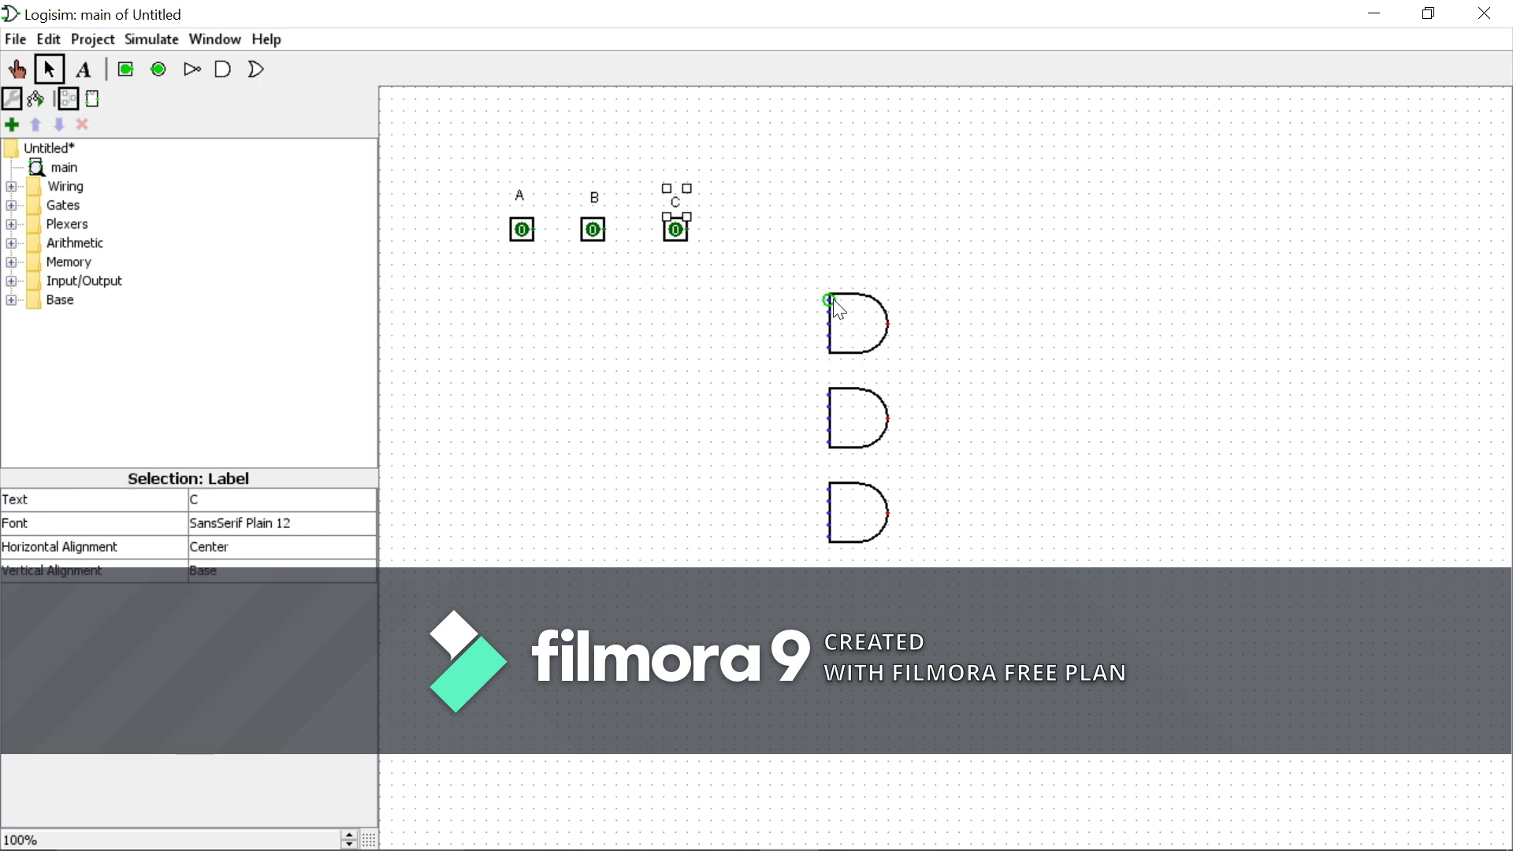
Wire pin A to the first input and pin B to the middle input of the uppermost AND gate.
{"action": "left_click_drag", "start_coordinate": [830, 304], "coordinate": [539, 242]}
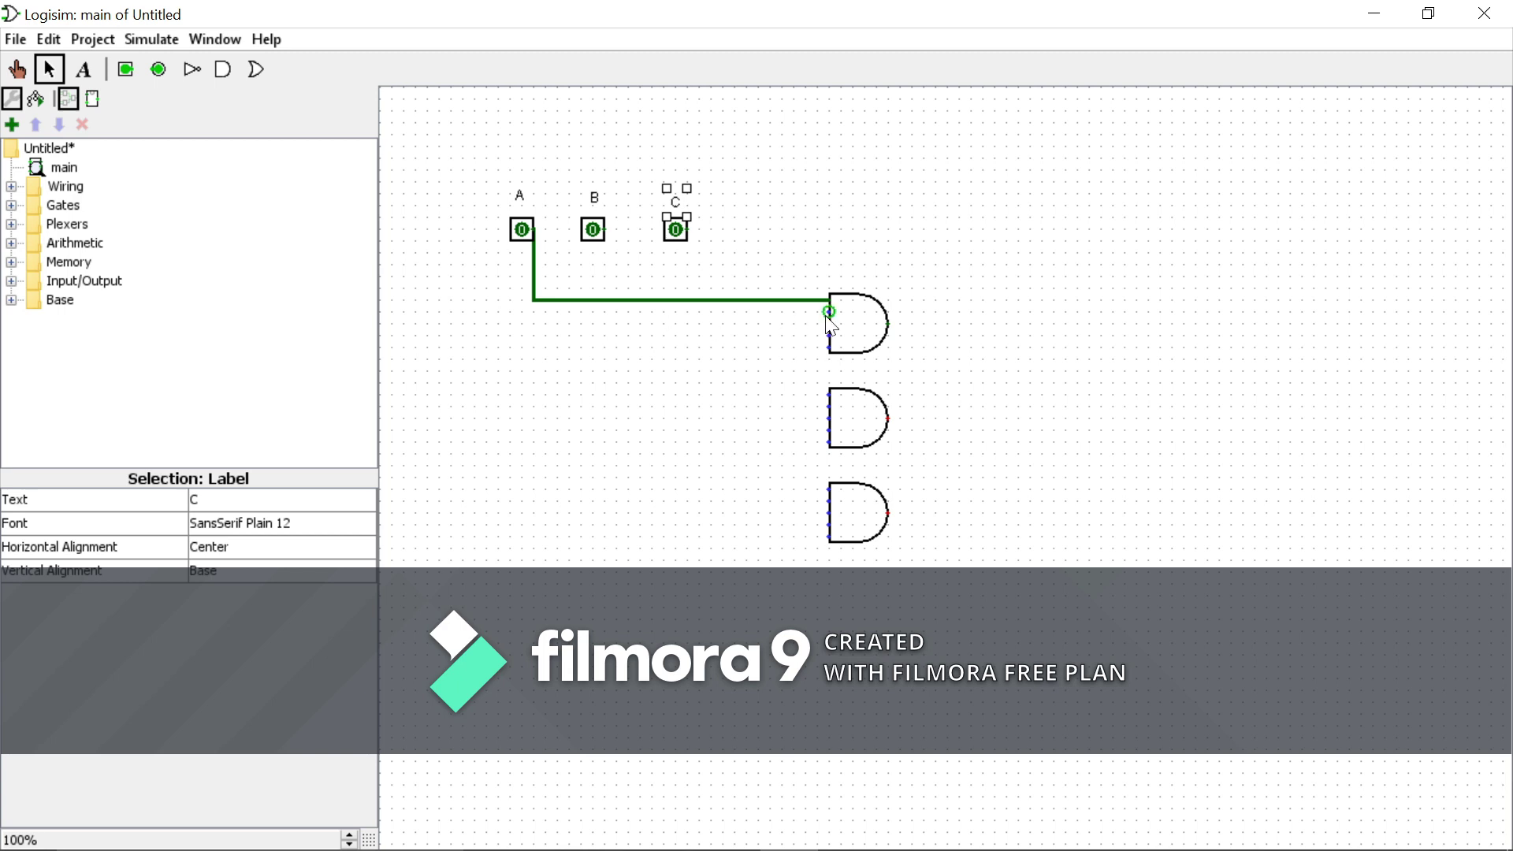
{"action": "left_click_drag", "start_coordinate": [829, 329], "coordinate": [606, 234]}
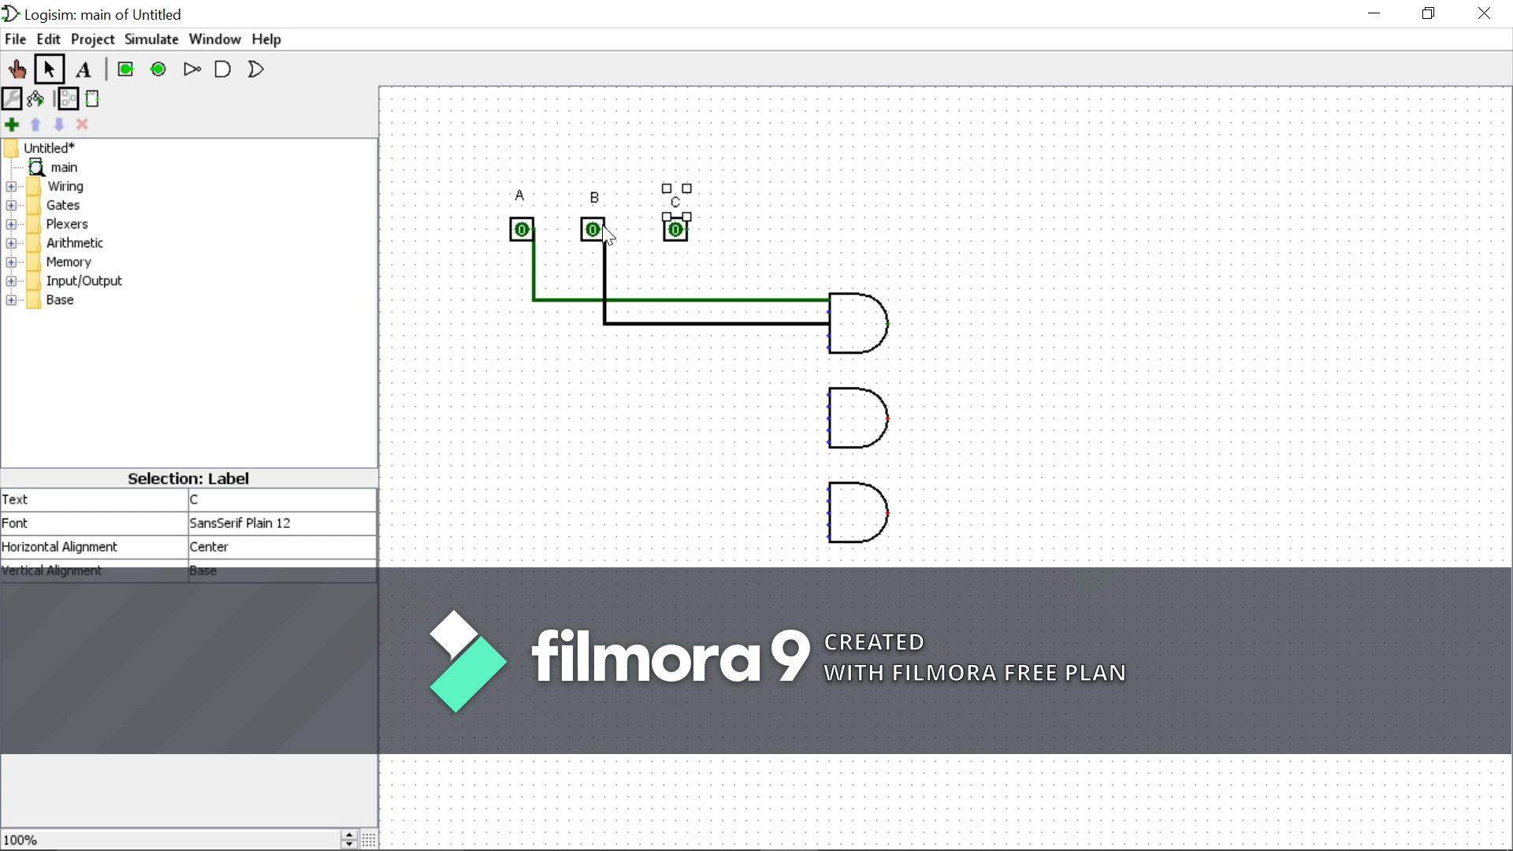
{"action": "left_click_drag", "start_coordinate": [607, 234], "coordinate": [607, 235]}
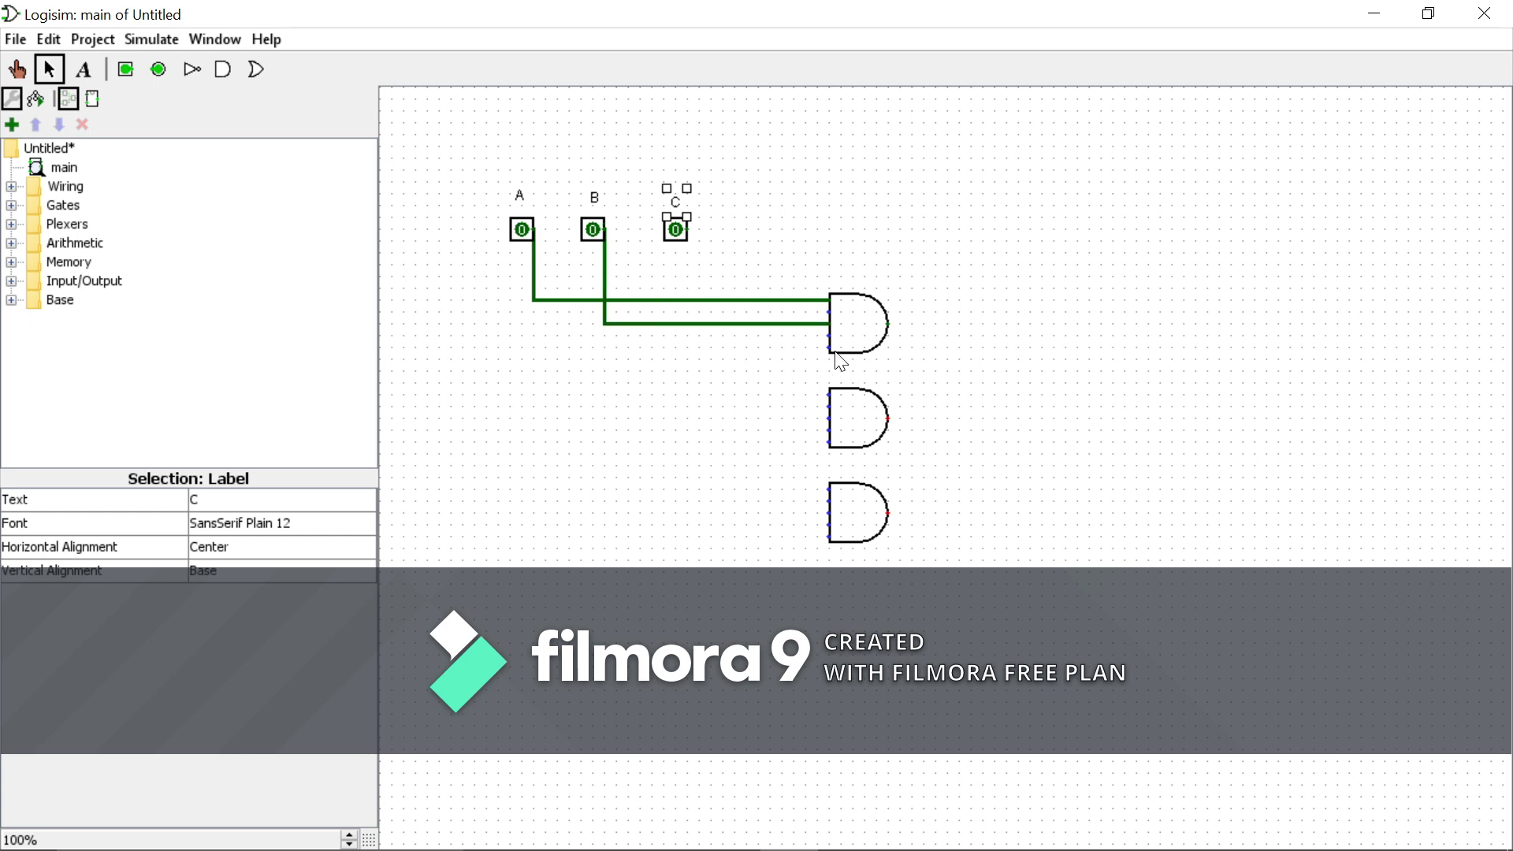
{"action": "left_click_drag", "start_coordinate": [829, 335], "coordinate": [794, 335]}
{"action": "left_click", "coordinate": [816, 340]}
{"action": "key", "text": "Delete"}
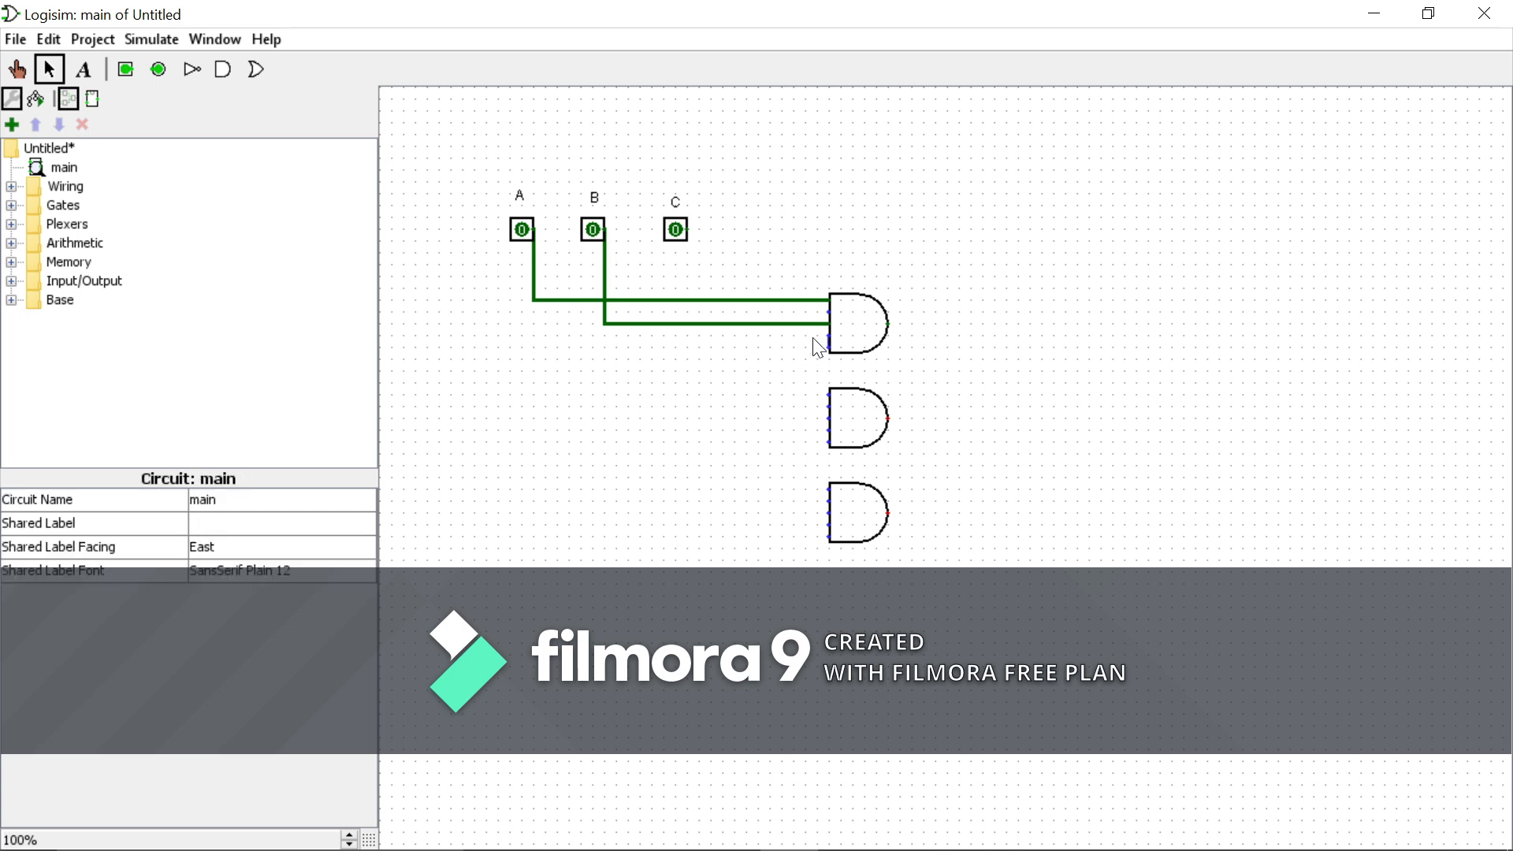
Wire pin C to the lowest input of the uppermost AND gate.
{"action": "left_click_drag", "start_coordinate": [830, 346], "coordinate": [687, 230]}
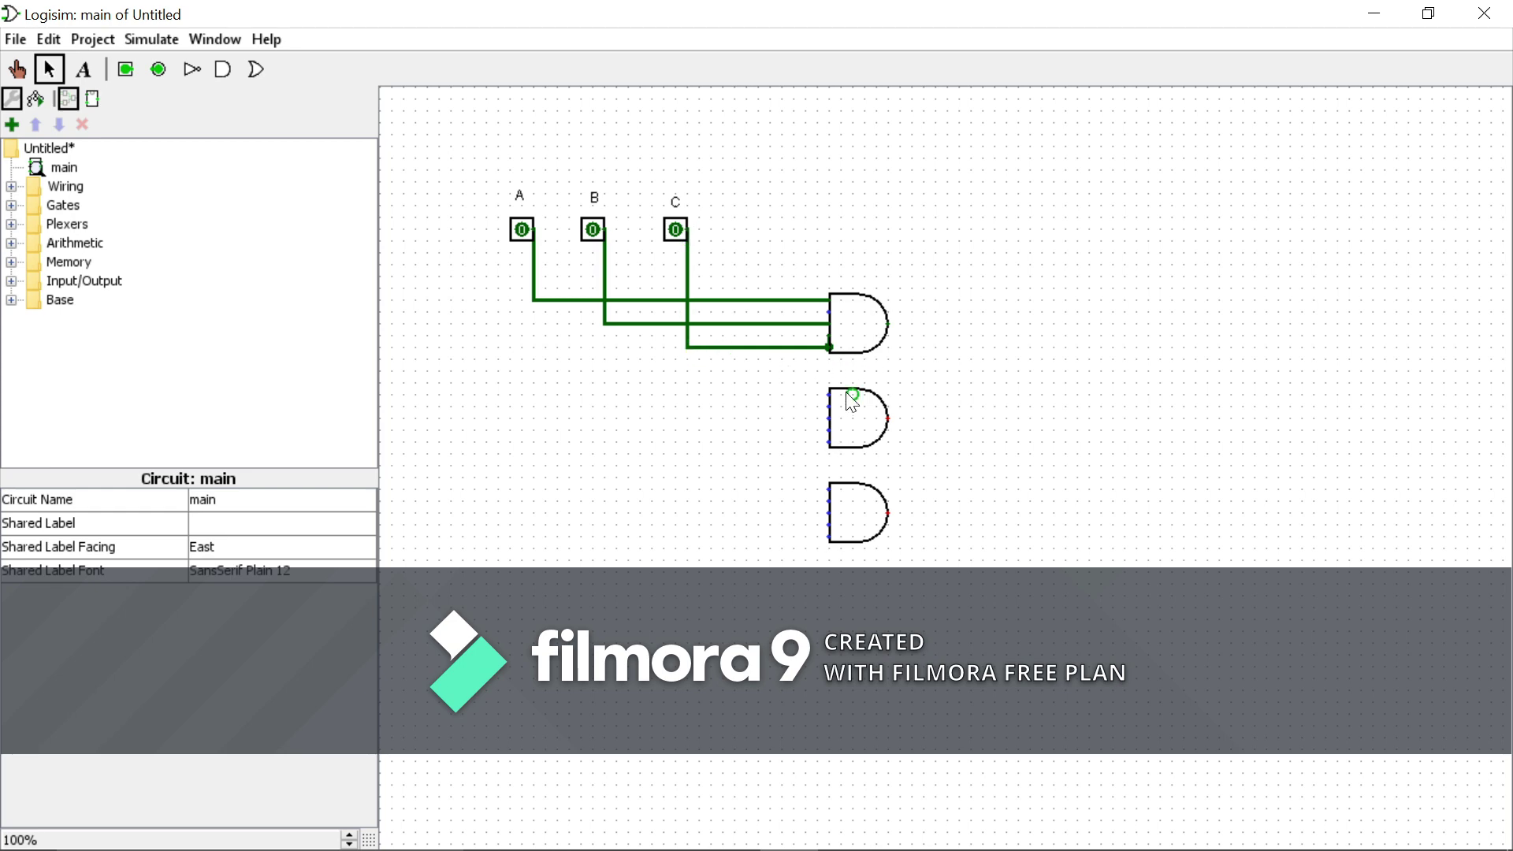
Switch to Notepad and highlight the second product term A' B C of the first function.
{"action": "key", "text": "alt+Tab"}
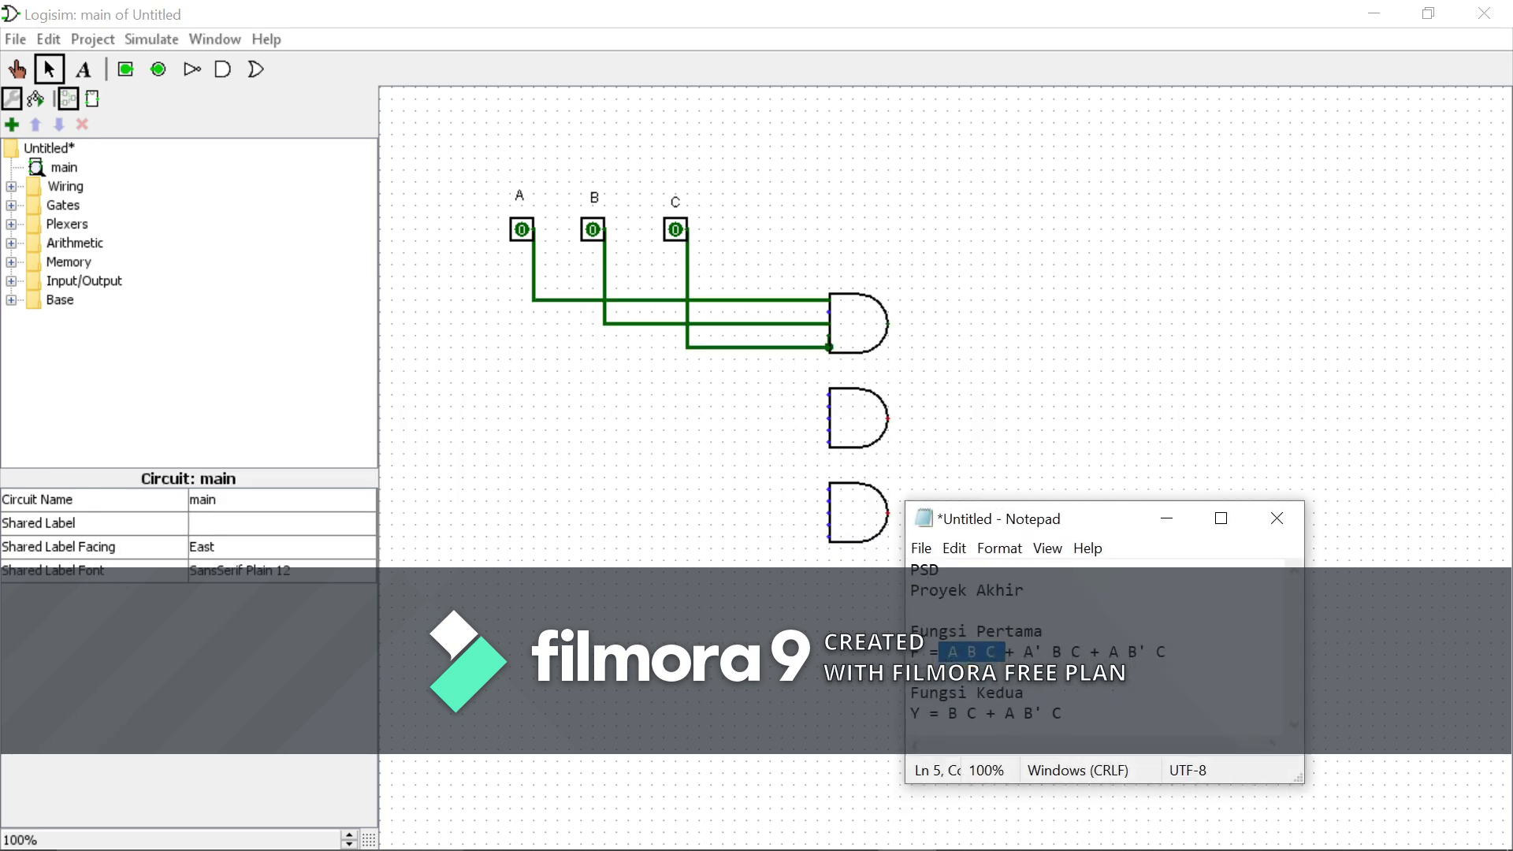
{"action": "key", "text": "Right"}
{"action": "key", "text": "Right"}
{"action": "key", "text": "Right"}
{"action": "key", "text": "shift+Right"}
{"action": "key", "text": "shift+Right"}
{"action": "key", "text": "shift+Right"}
{"action": "key", "text": "shift+Right"}
{"action": "key", "text": "shift+Right"}
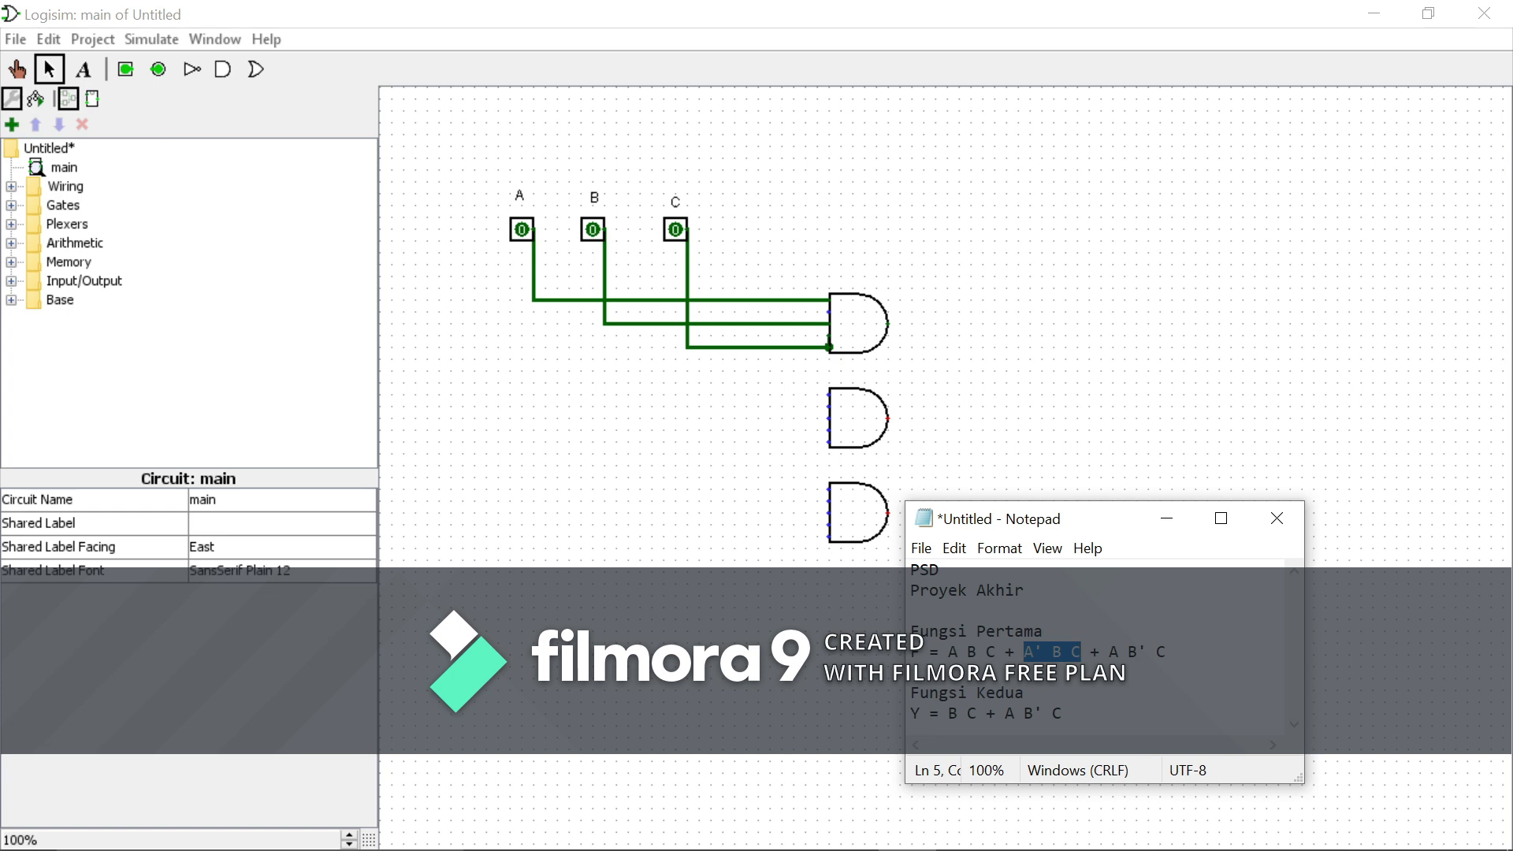
In Logisim, place a NOT gate before the middle AND gate, wiring its output to the first input and its input to line A.
{"action": "left_click", "coordinate": [191, 71]}
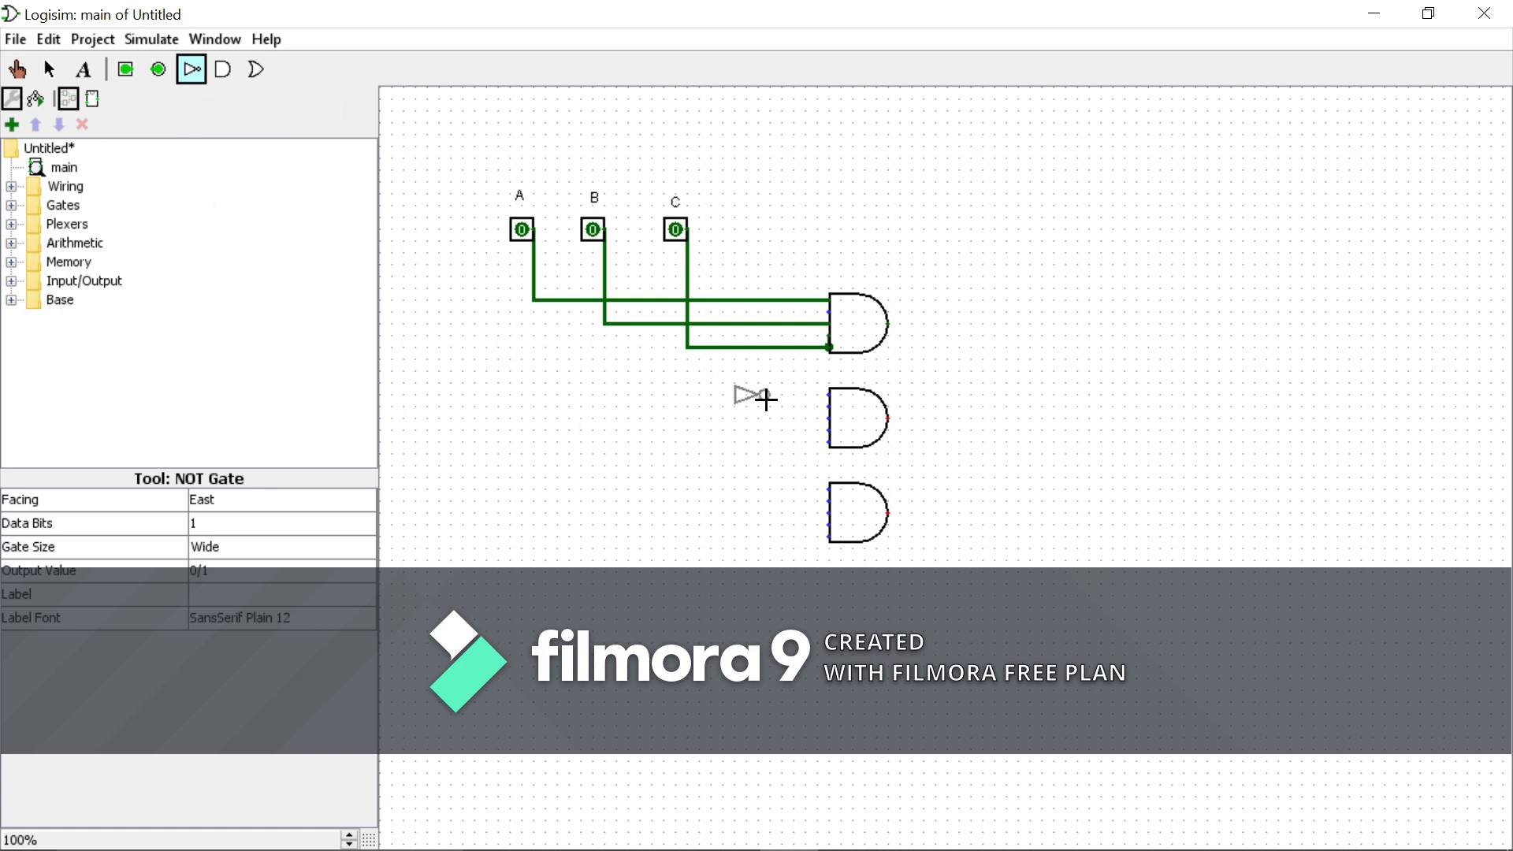
{"action": "left_click", "coordinate": [764, 397]}
{"action": "key", "text": "alt+Tab"}
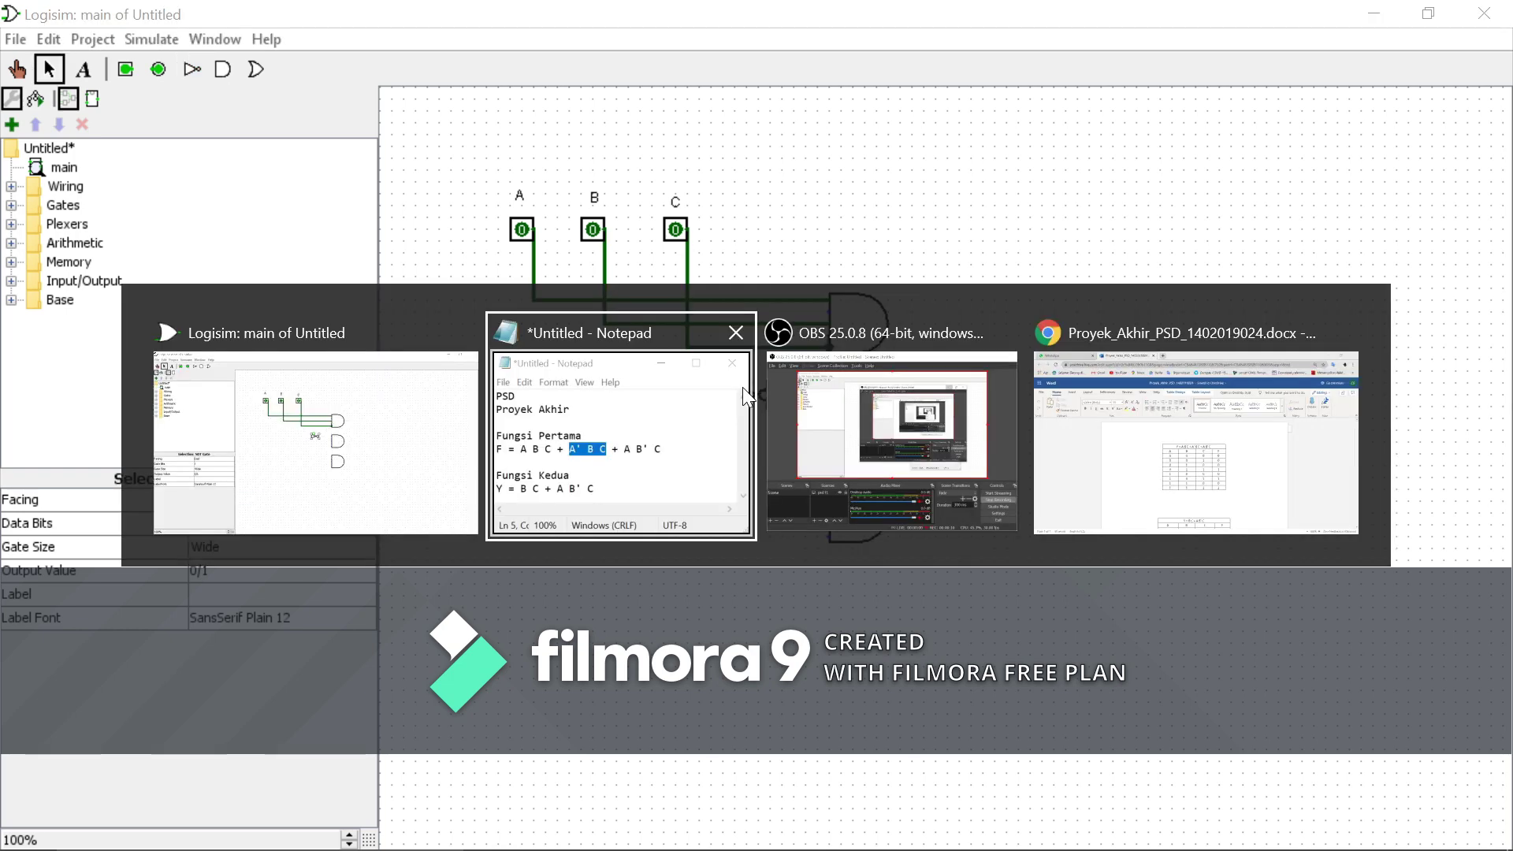
{"action": "key", "text": "alt+Tab"}
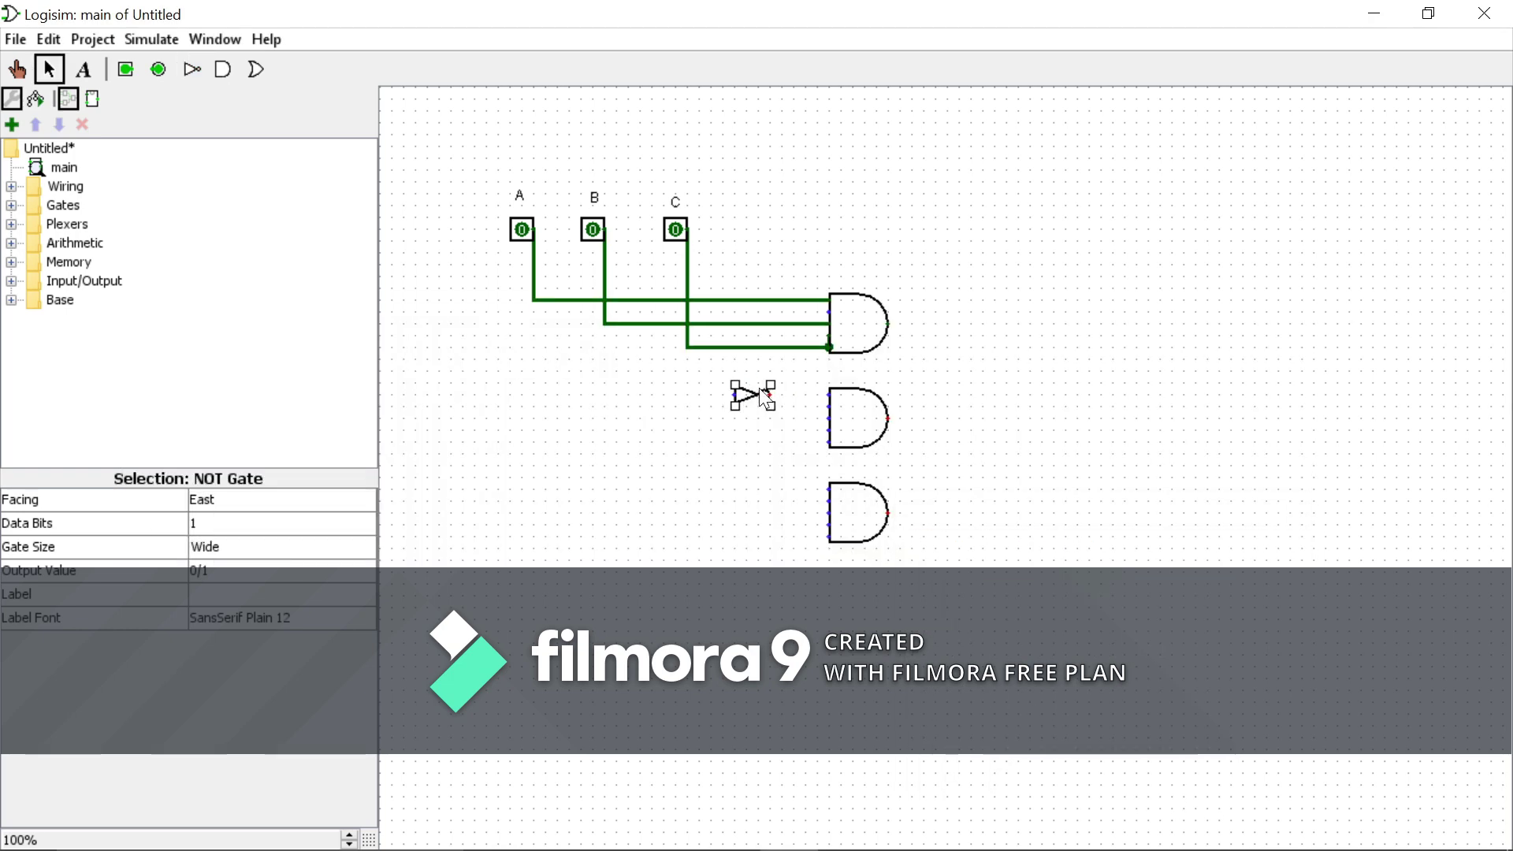
{"action": "left_click_drag", "start_coordinate": [831, 392], "coordinate": [766, 394]}
{"action": "left_click", "coordinate": [754, 424]}
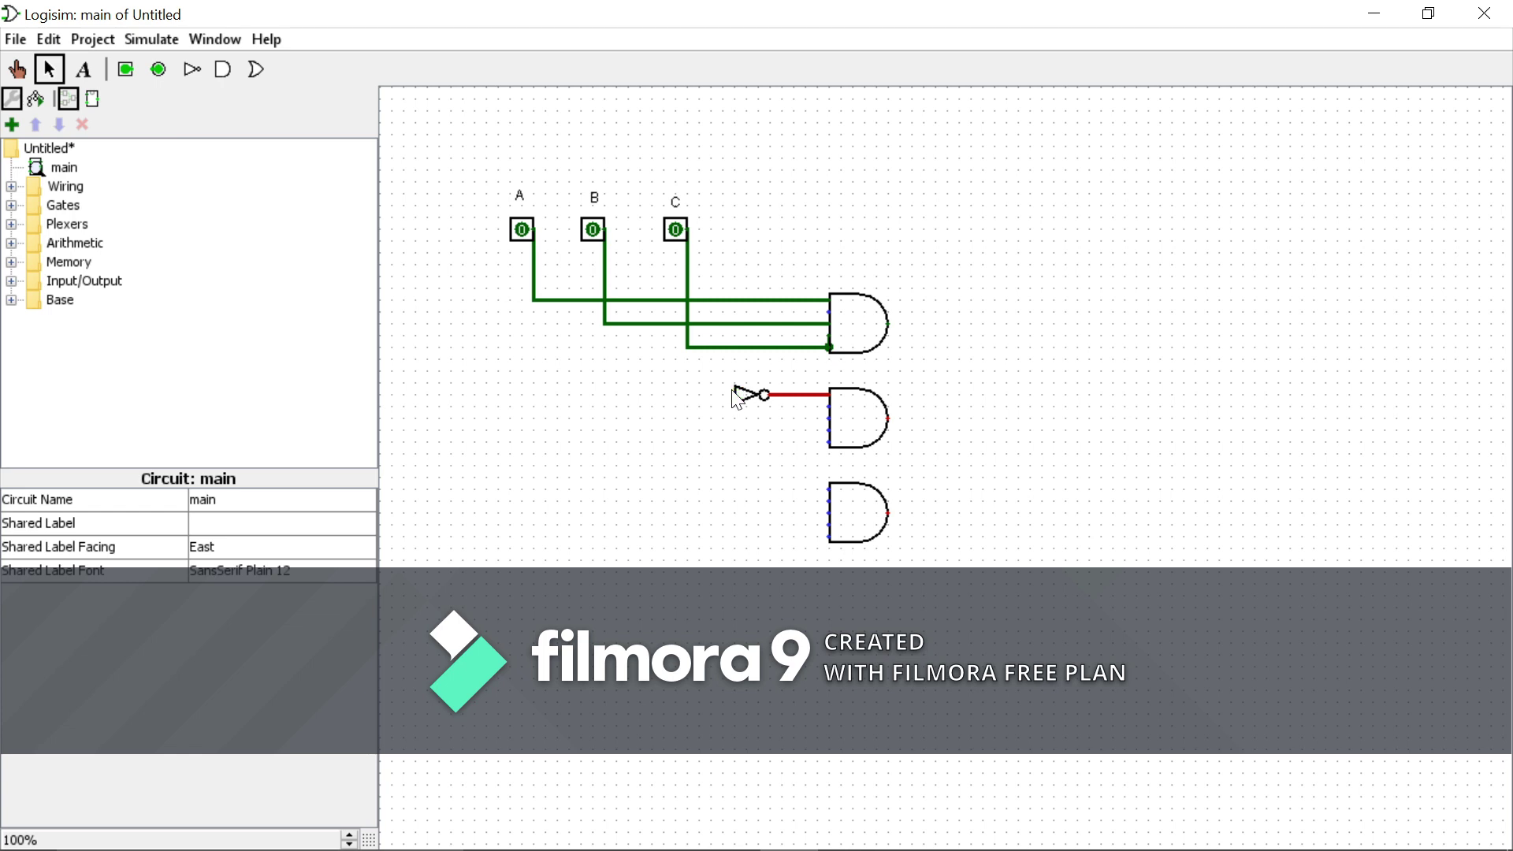
{"action": "left_click_drag", "start_coordinate": [733, 394], "coordinate": [536, 298]}
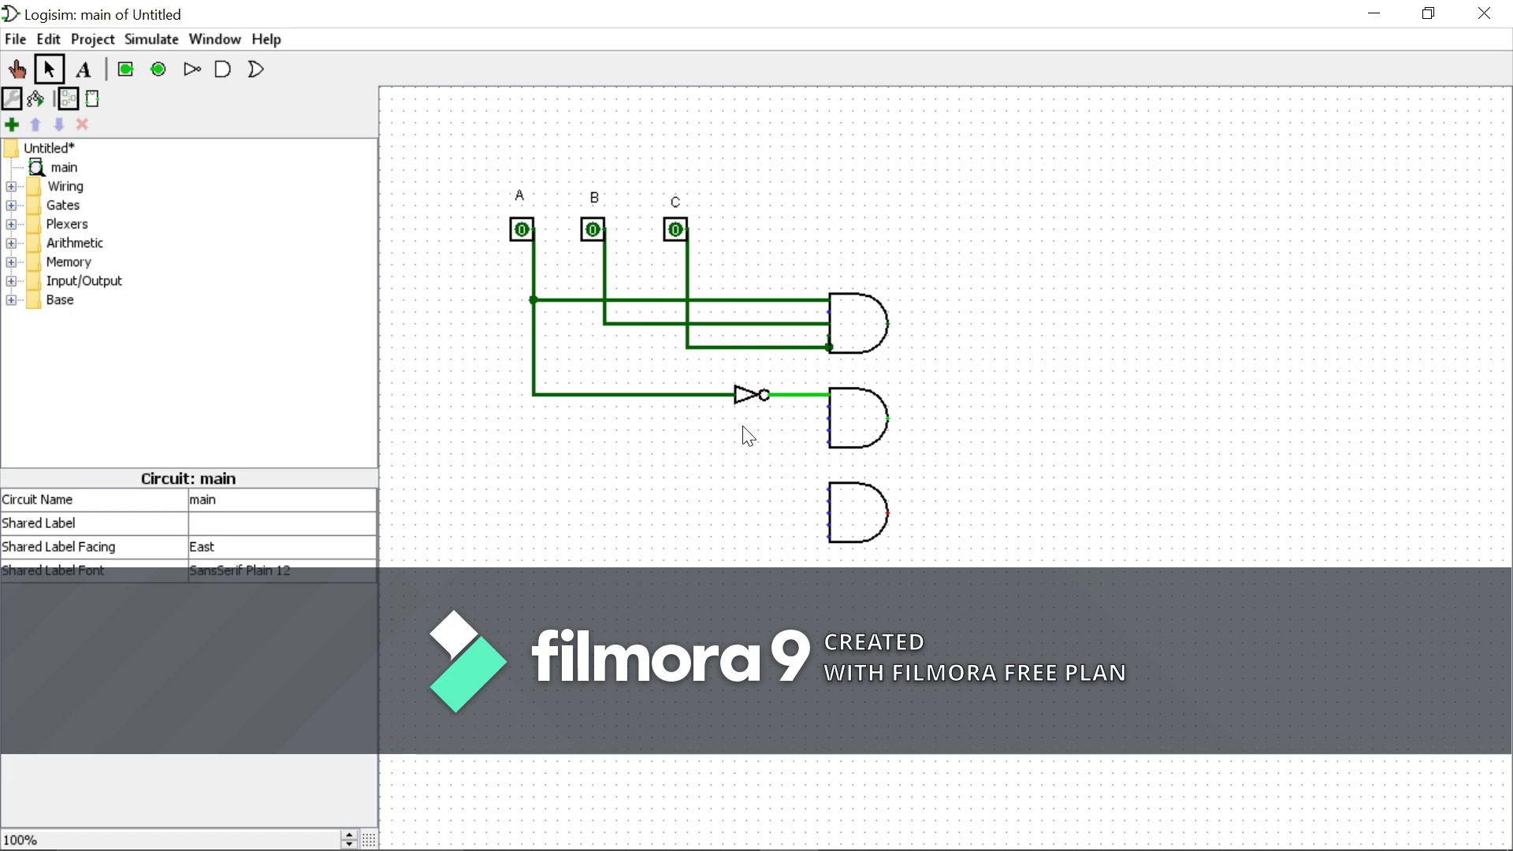
Check the A' B C term in Notepad and wire lines B and C to the middle AND gate's remaining inputs in Logisim.
{"action": "key", "text": "alt+Tab"}
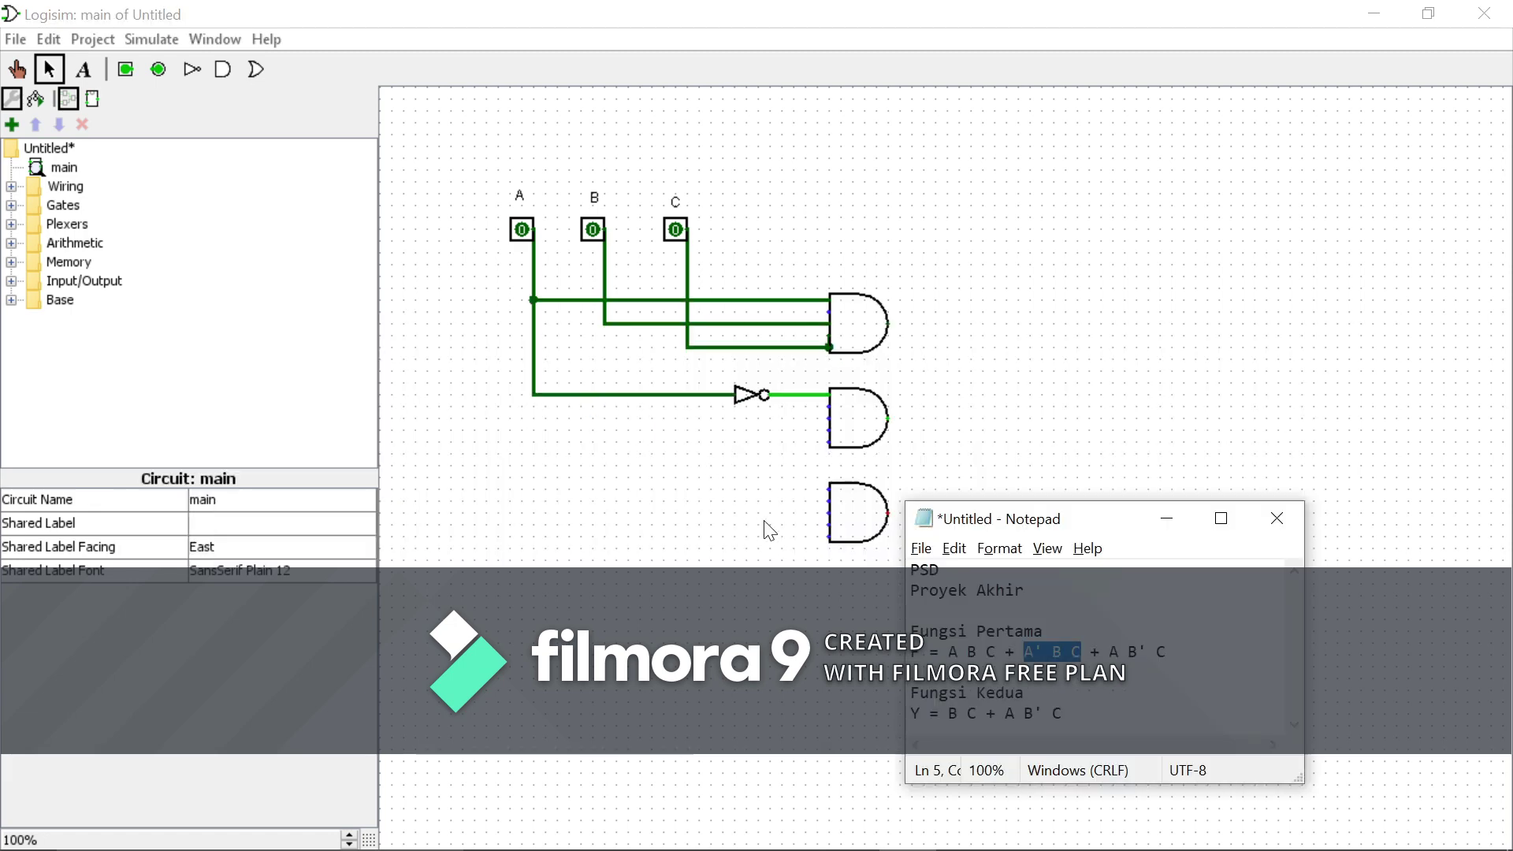
{"action": "key", "text": "alt+Tab"}
{"action": "left_click_drag", "start_coordinate": [829, 418], "coordinate": [605, 323]}
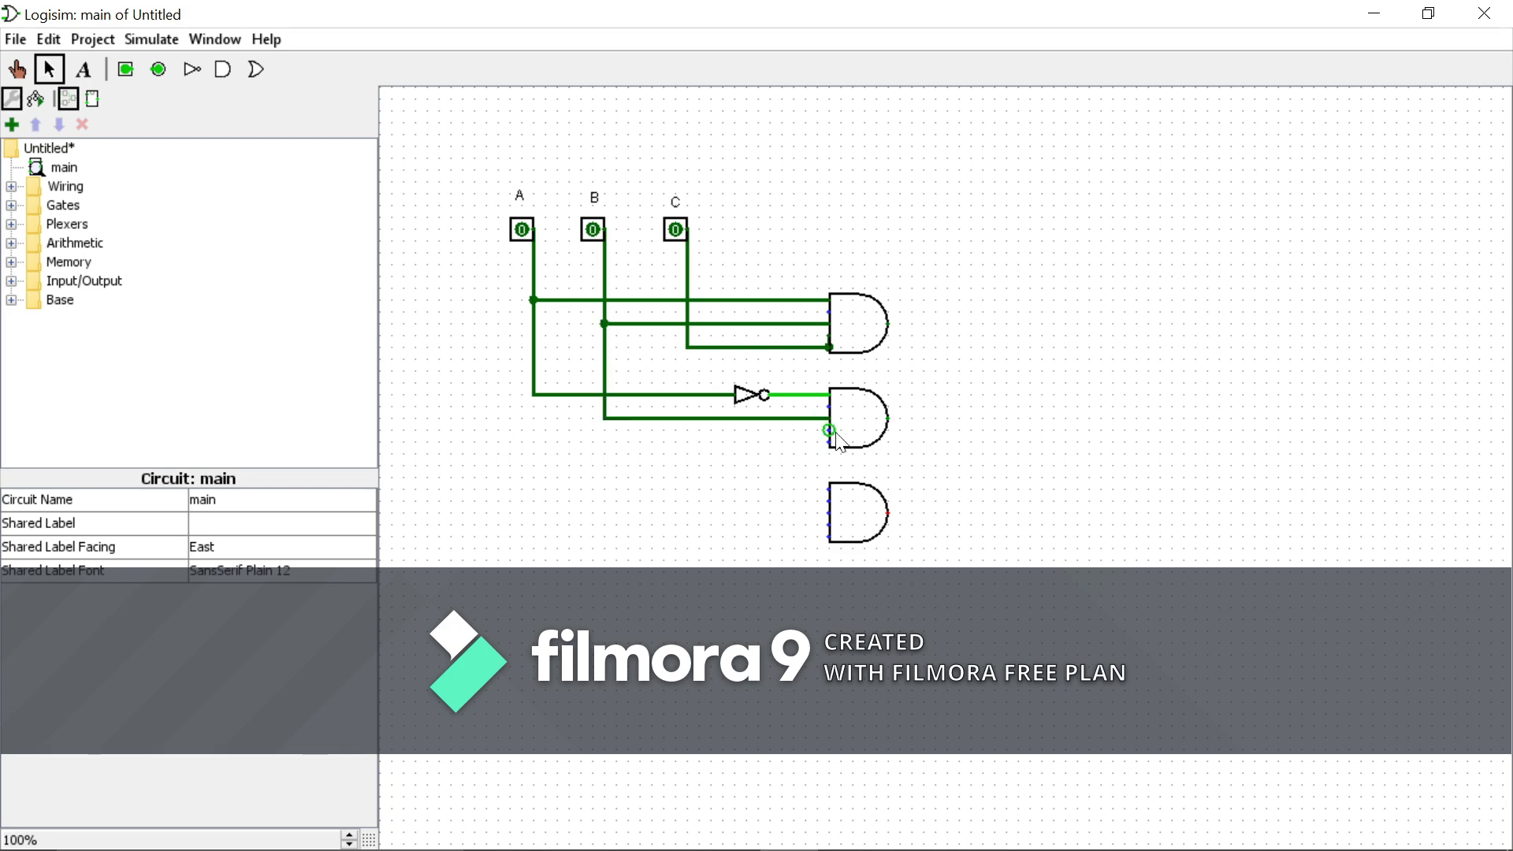
{"action": "left_click_drag", "start_coordinate": [829, 443], "coordinate": [687, 347]}
Switch to Notepad, highlight the third product term A B' C of the first function, and minimize Notepad.
{"action": "key", "text": "alt+Tab"}
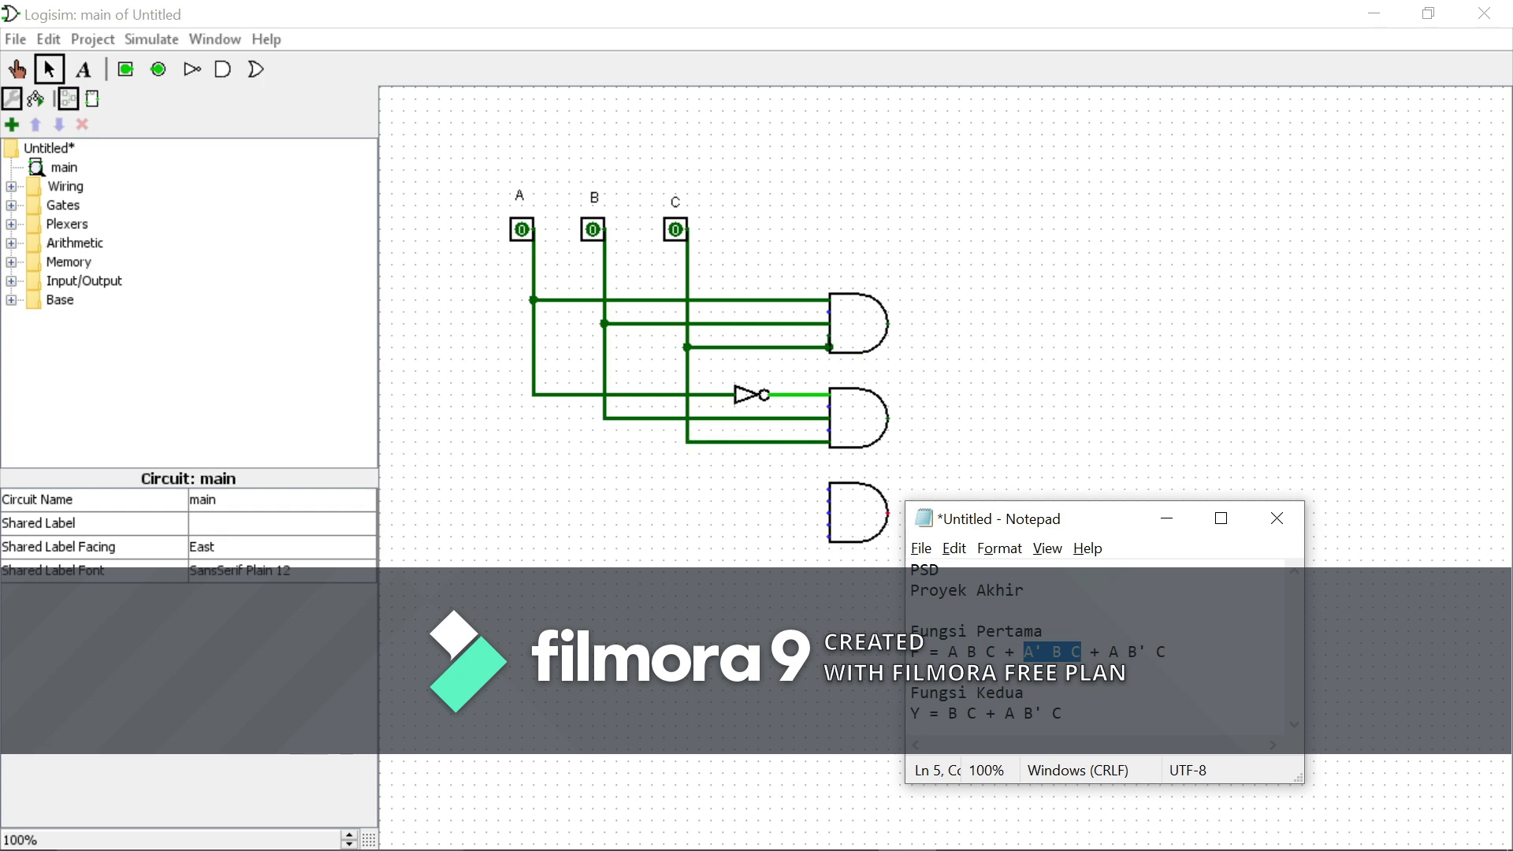
{"action": "key", "text": "Right"}
{"action": "key", "text": "Right"}
{"action": "key", "text": "Right"}
{"action": "key", "text": "Right"}
{"action": "key", "text": "shift+Right"}
{"action": "key", "text": "shift+Right"}
{"action": "key", "text": "shift+Right"}
{"action": "key", "text": "shift+Right"}
{"action": "key", "text": "shift+Right"}
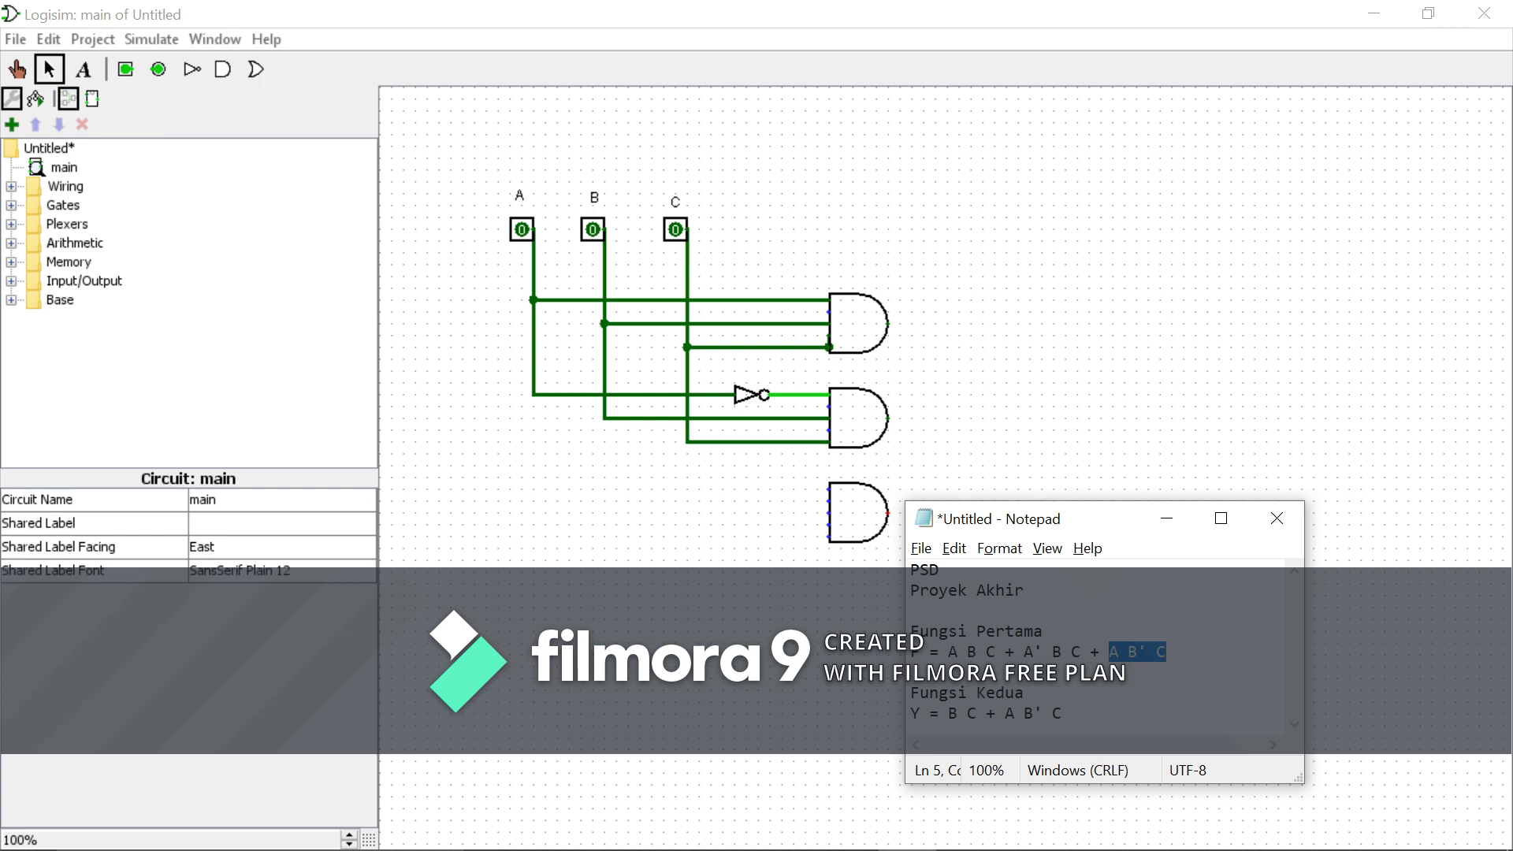
{"action": "left_click", "coordinate": [1168, 520]}
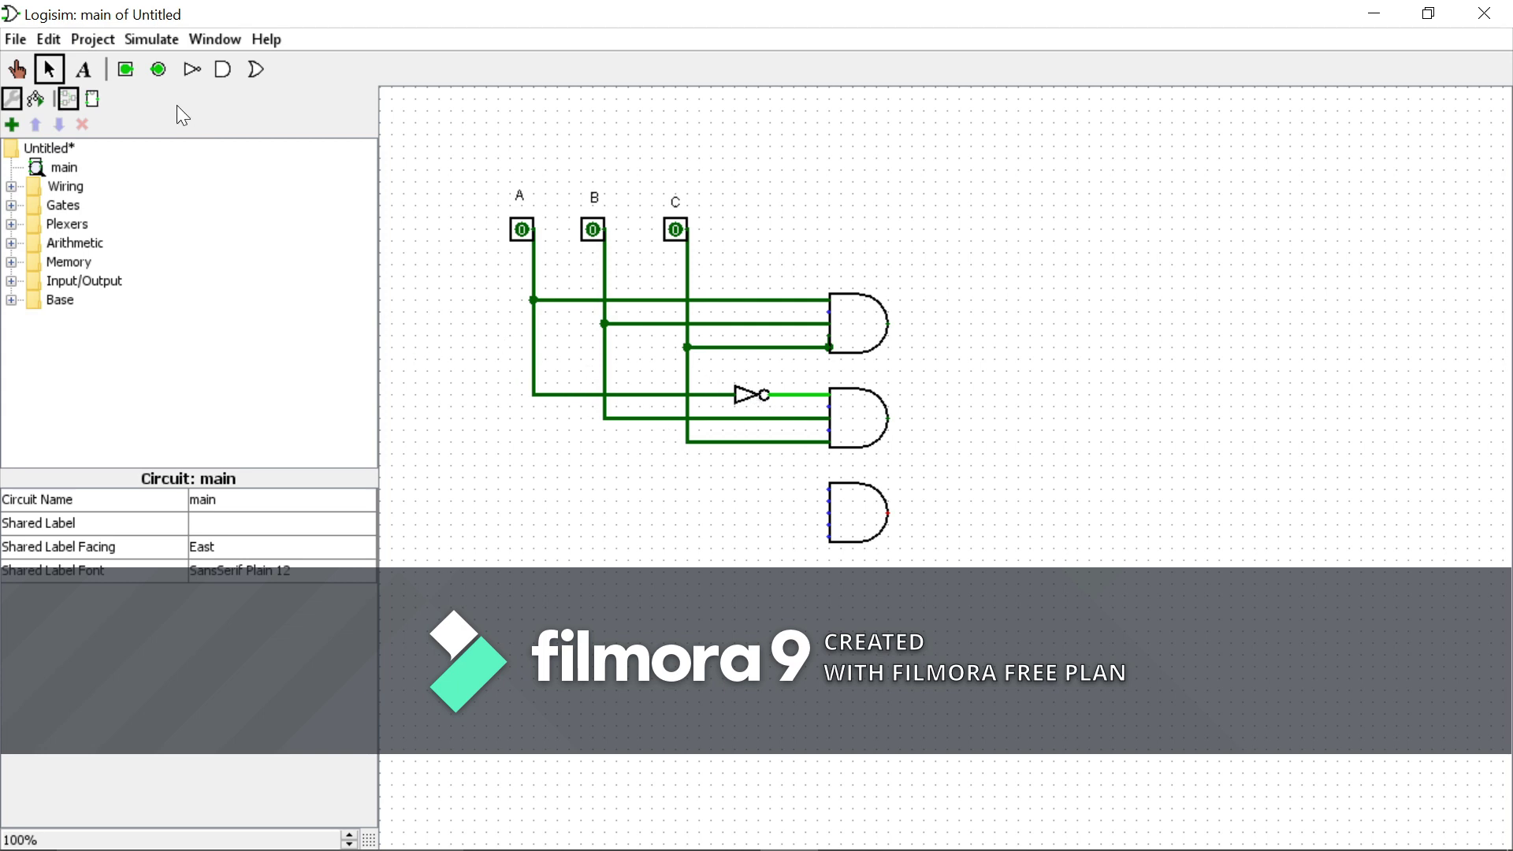
Wire A, B through a new NOT gate, and C to the first, middle and lowest inputs of the third AND gate.
{"action": "left_click", "coordinate": [187, 68]}
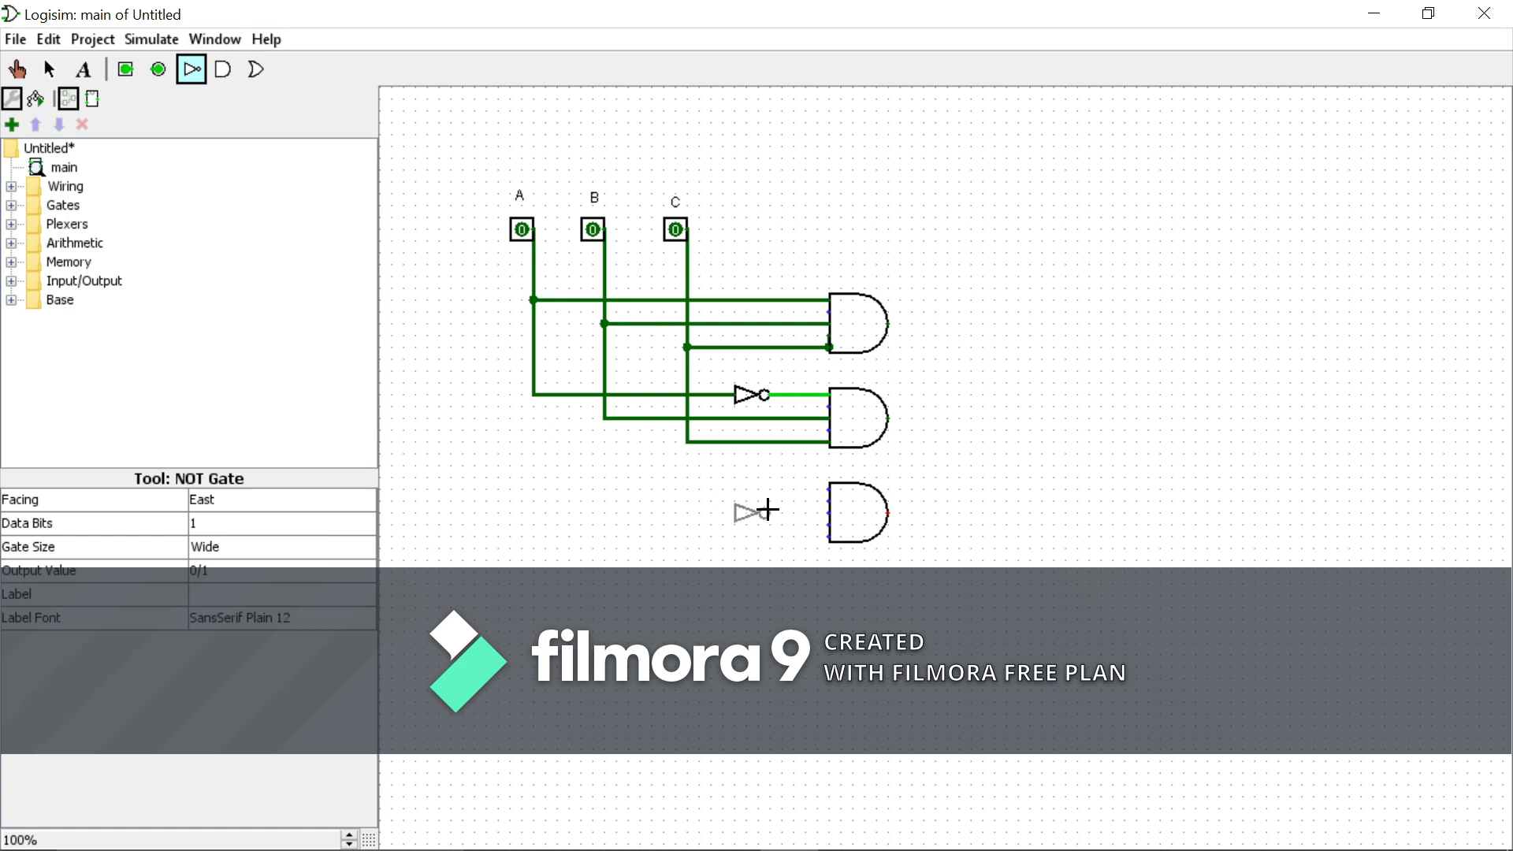
{"action": "left_click", "coordinate": [767, 510]}
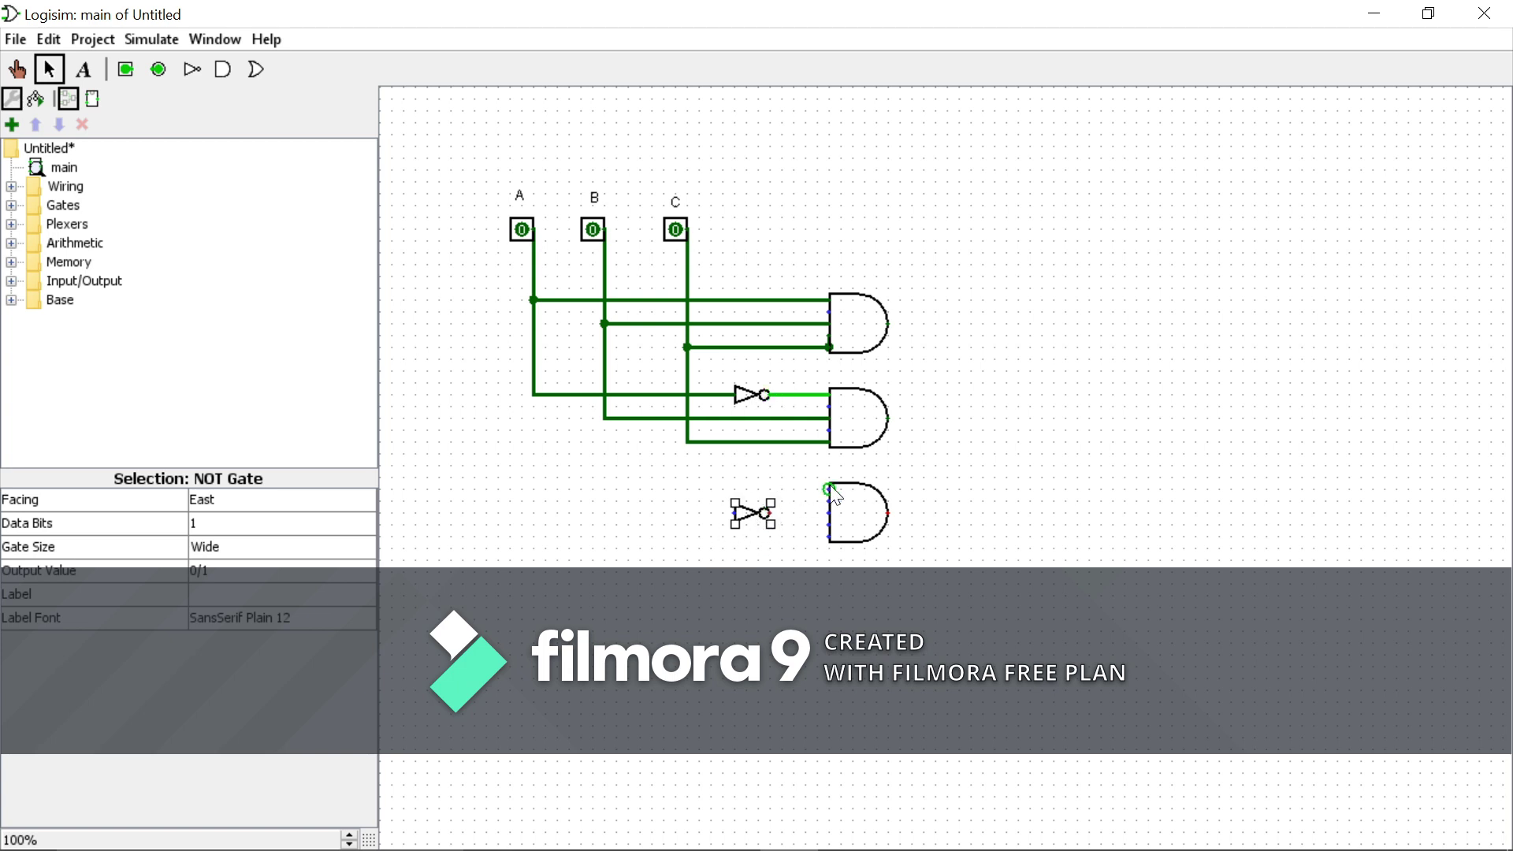
{"action": "left_click_drag", "start_coordinate": [757, 485], "coordinate": [534, 394]}
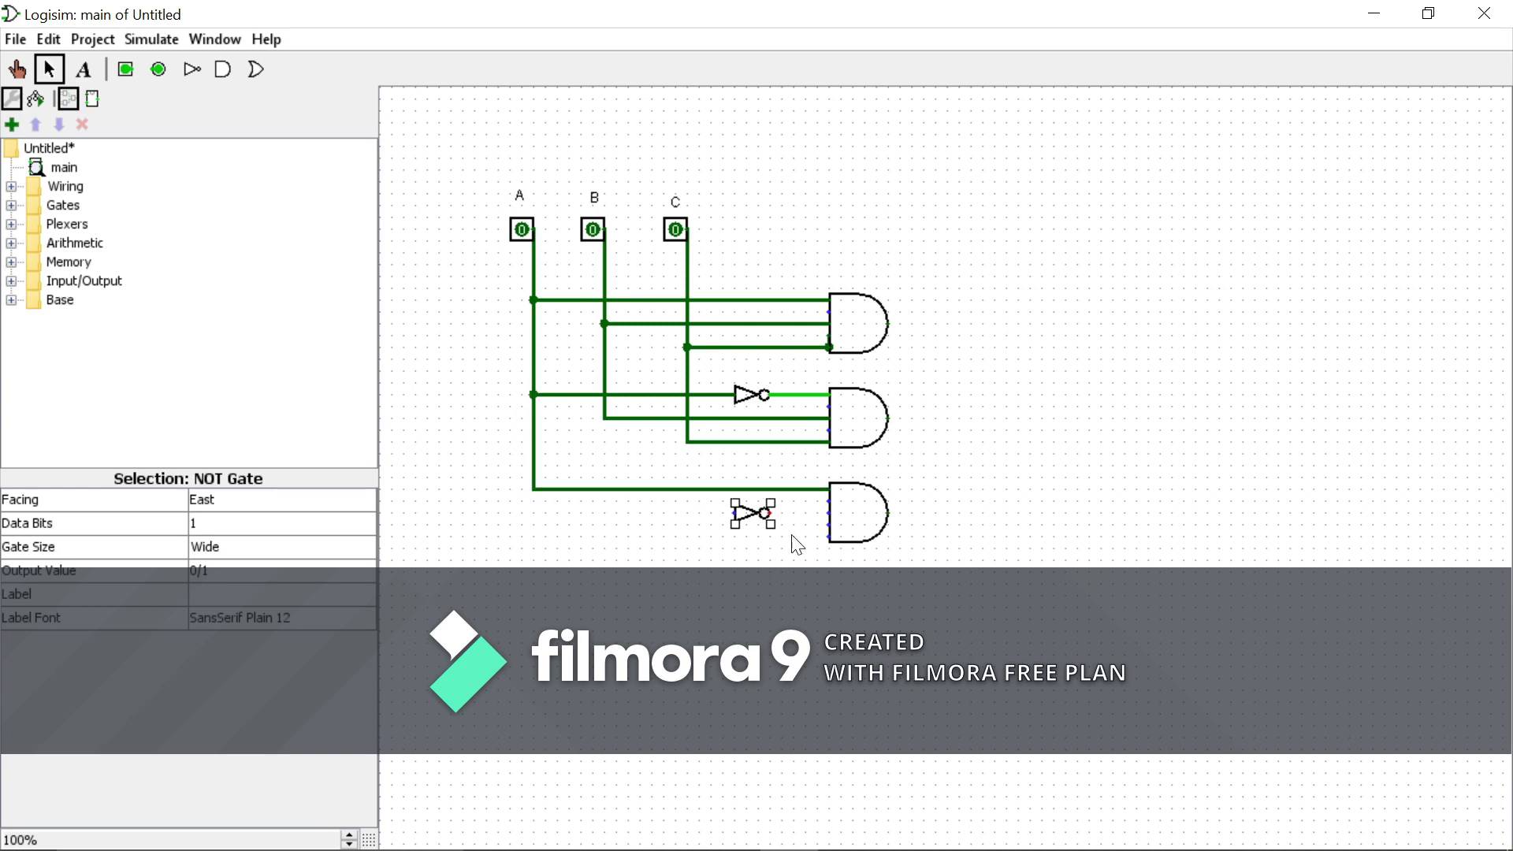
{"action": "left_click_drag", "start_coordinate": [830, 514], "coordinate": [766, 516]}
{"action": "mouse_move", "coordinate": [735, 513]}
{"action": "left_mouse_down"}
{"action": "mouse_move", "coordinate": [618, 522]}
{"action": "mouse_move", "coordinate": [604, 417]}
{"action": "left_mouse_up"}
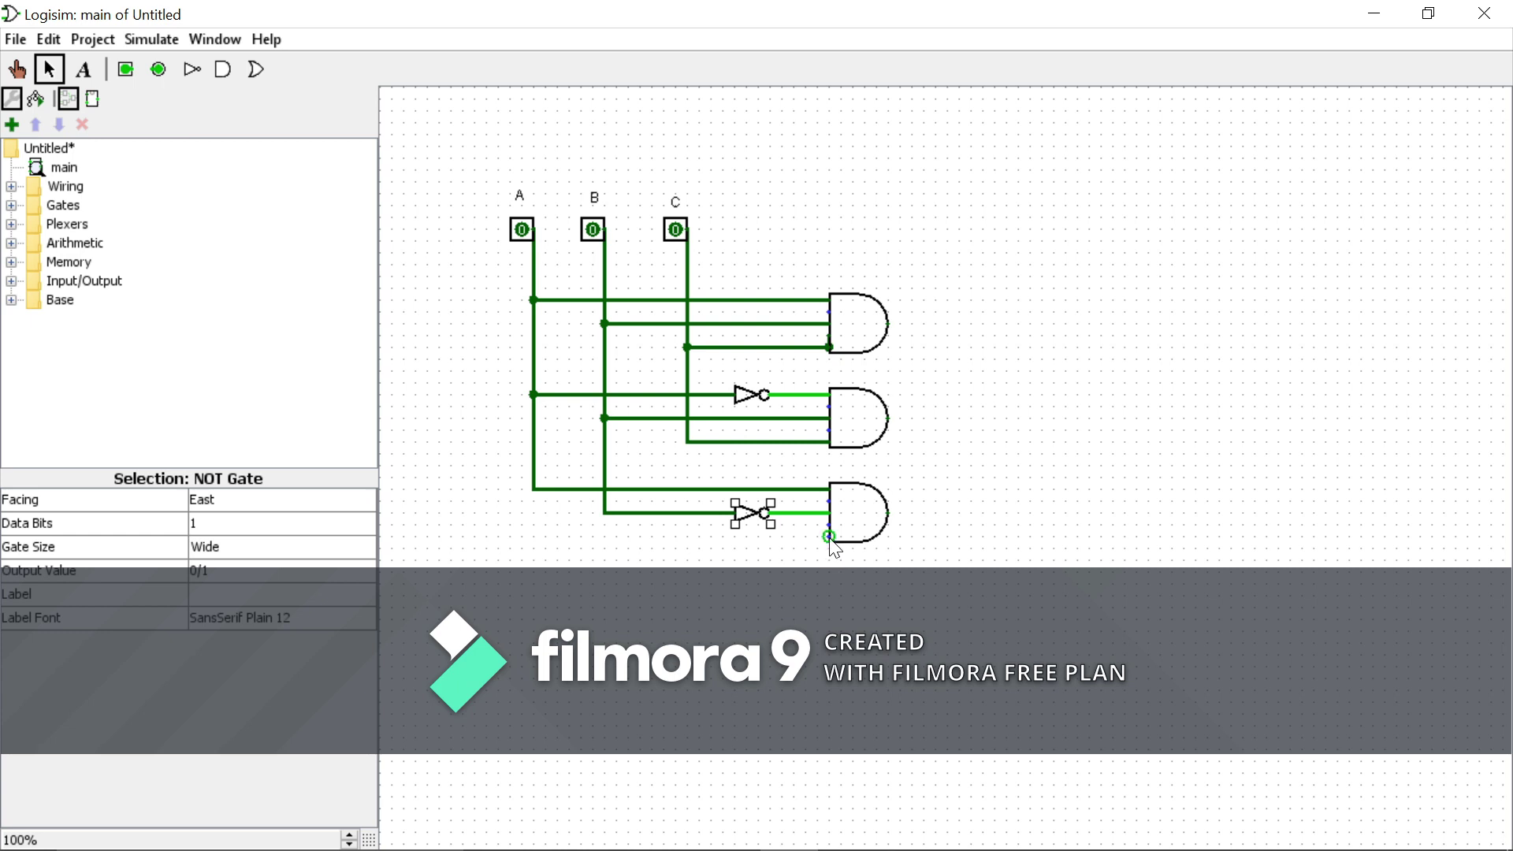
{"action": "left_click_drag", "start_coordinate": [830, 537], "coordinate": [687, 441]}
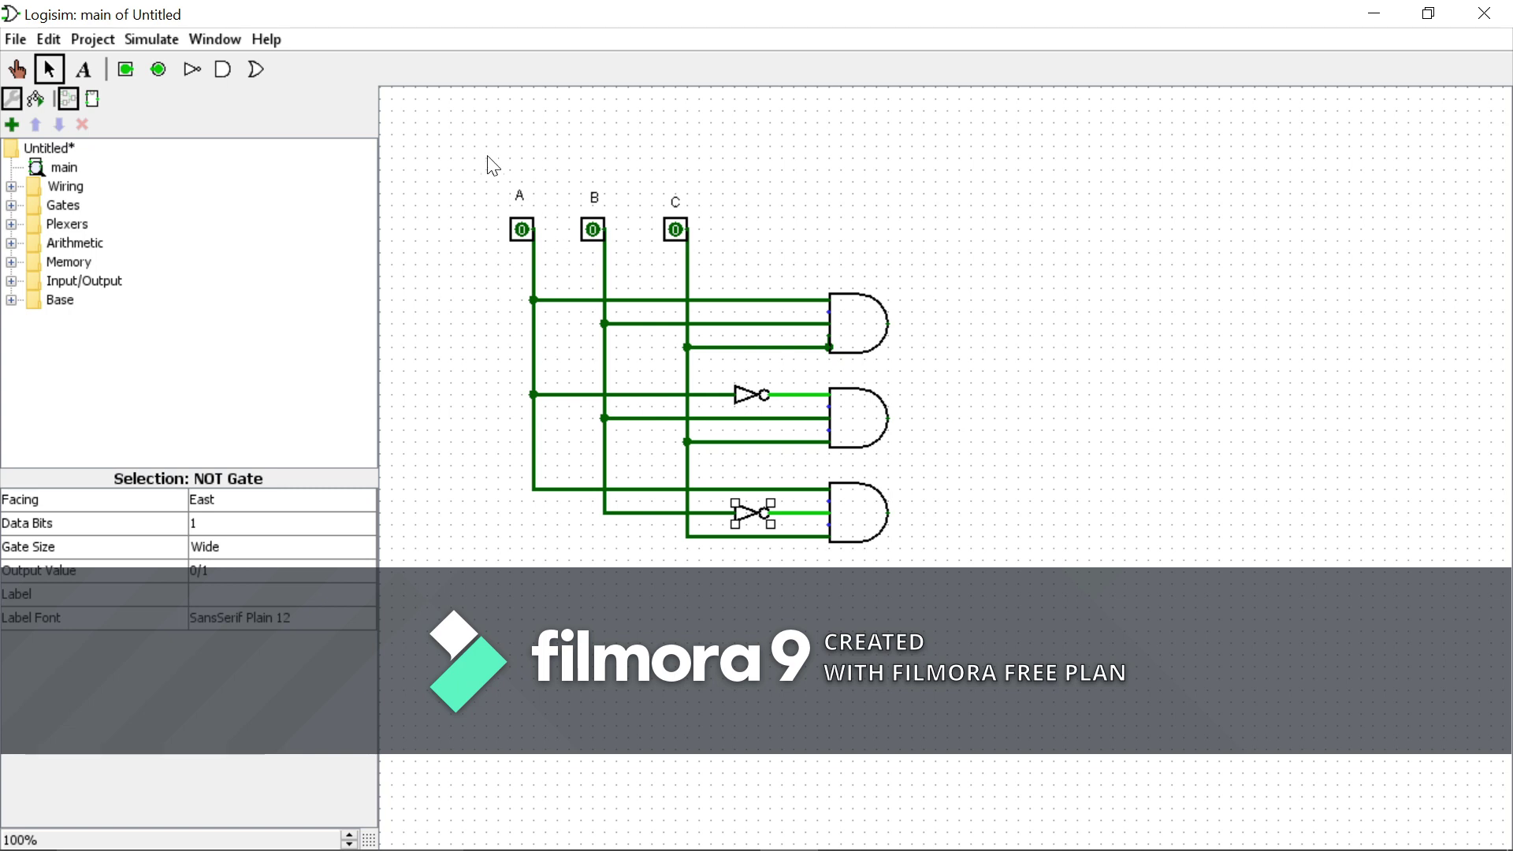
{"action": "left_click_drag", "start_coordinate": [487, 153], "coordinate": [938, 585]}
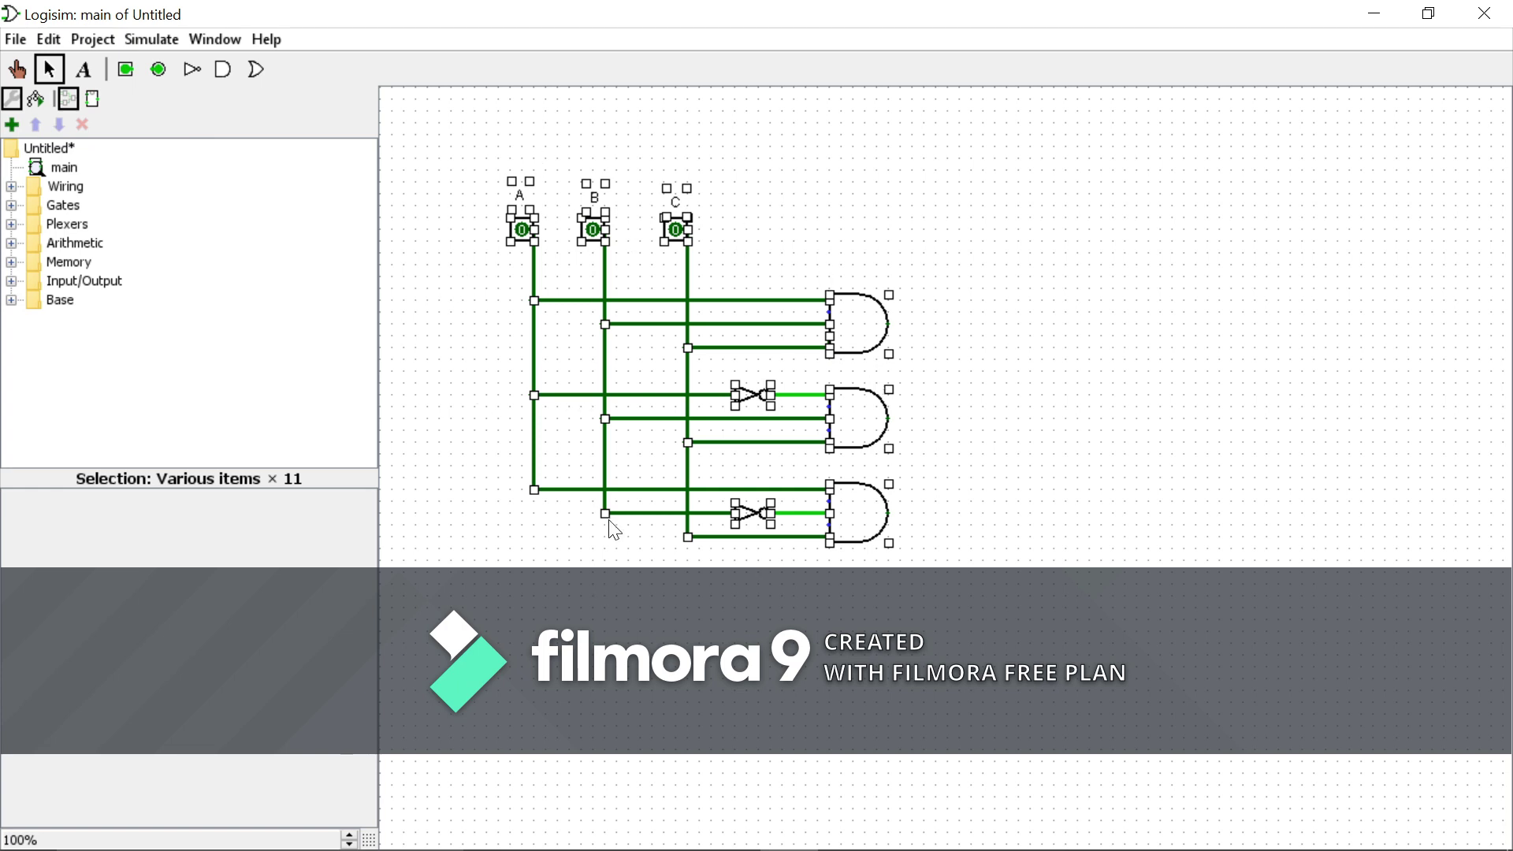
{"action": "left_click", "coordinate": [905, 270]}
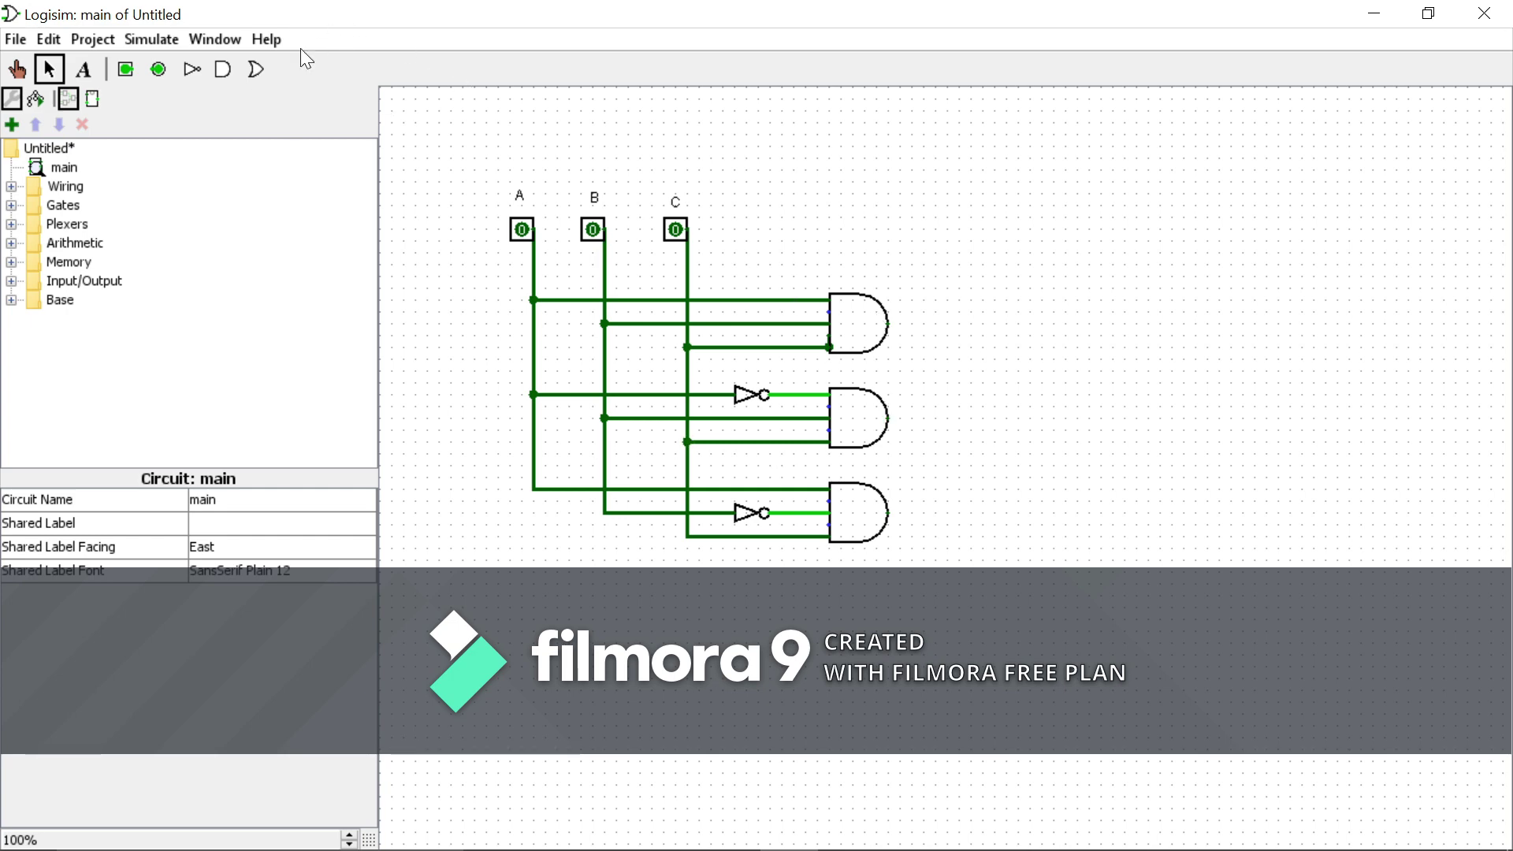
Place an OR gate to the right of the middle AND gate, level with it.
{"action": "left_click", "coordinate": [261, 68]}
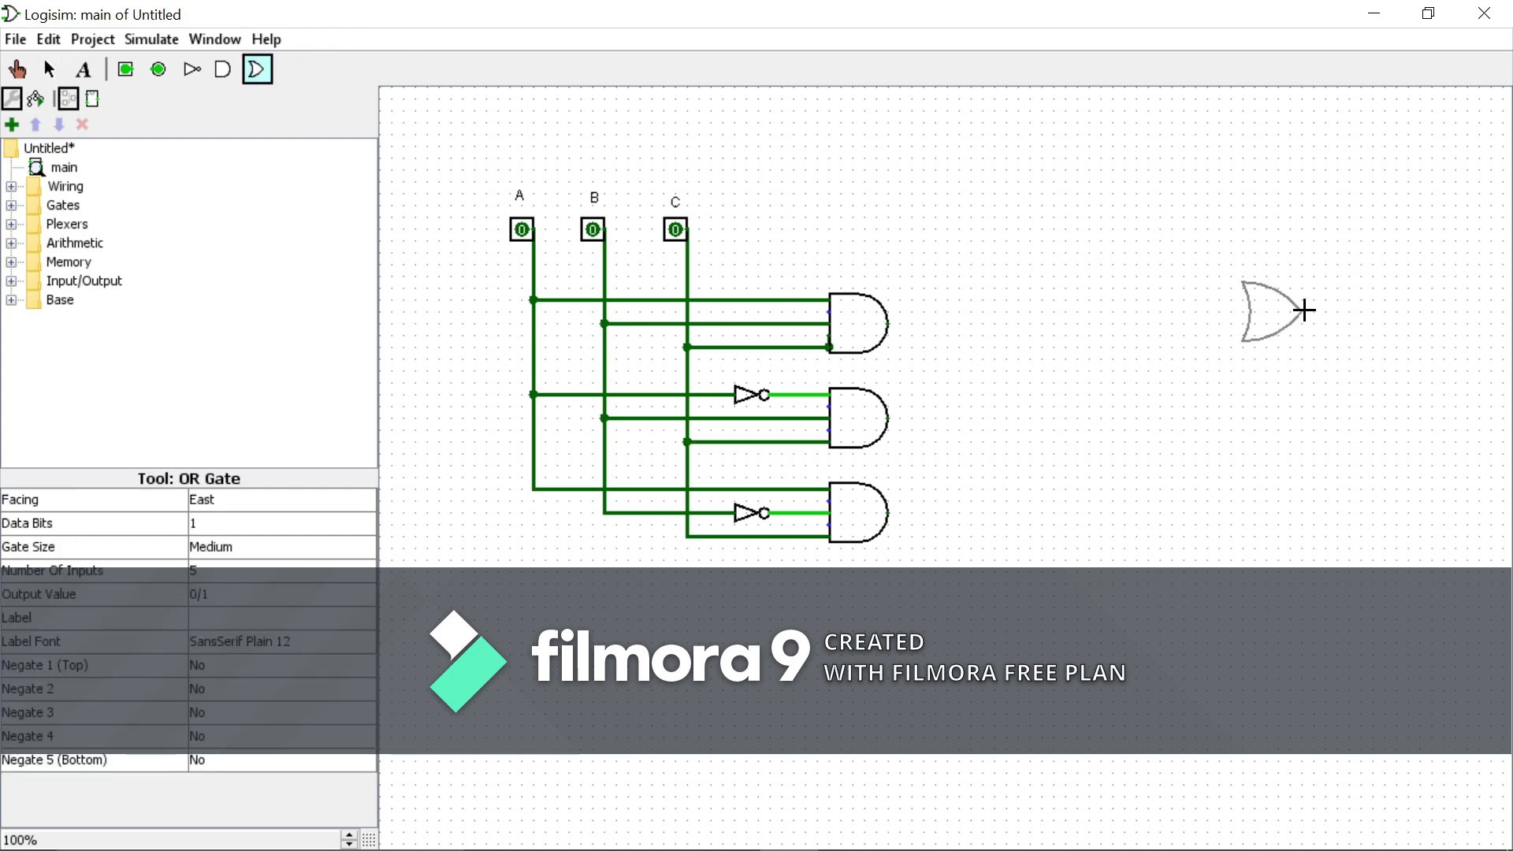
{"action": "left_click", "coordinate": [1084, 419]}
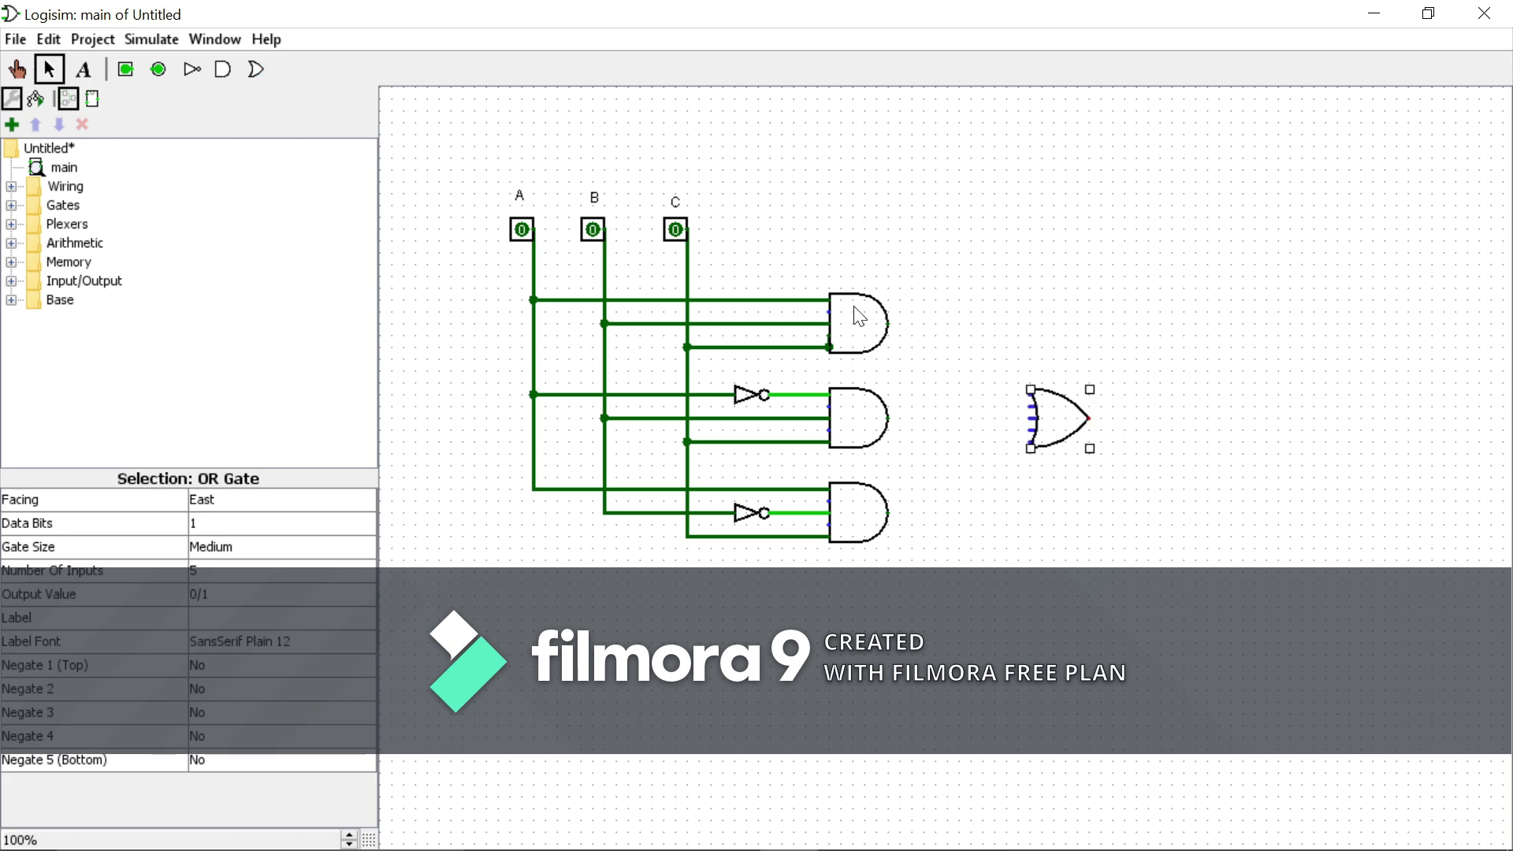
Set the number of inputs of the uppermost AND gate to 3.
{"action": "left_click", "coordinate": [860, 315]}
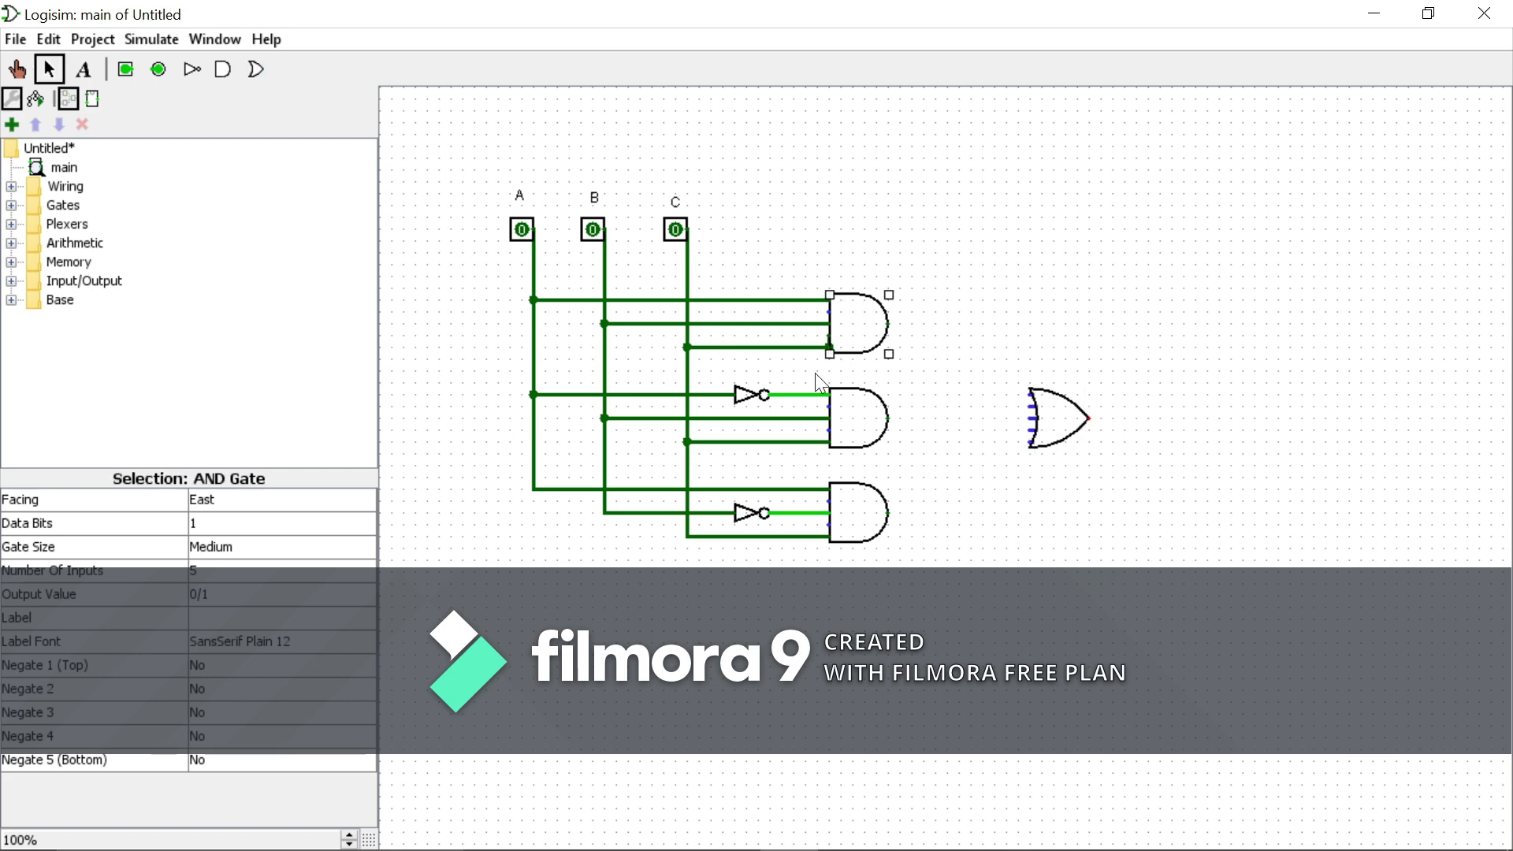
{"action": "left_click", "coordinate": [235, 571]}
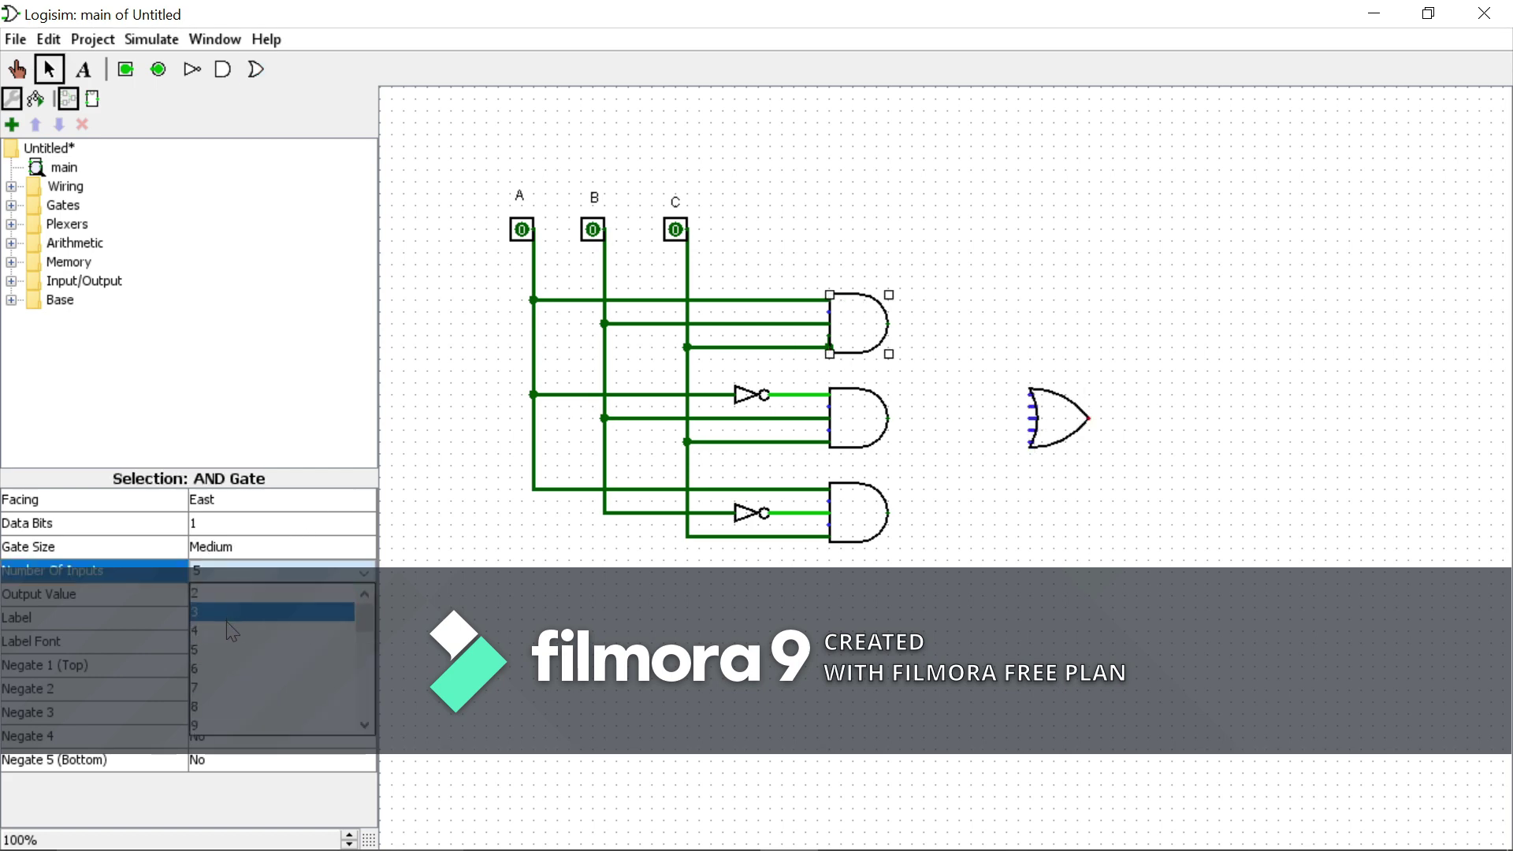
{"action": "left_click", "coordinate": [229, 624]}
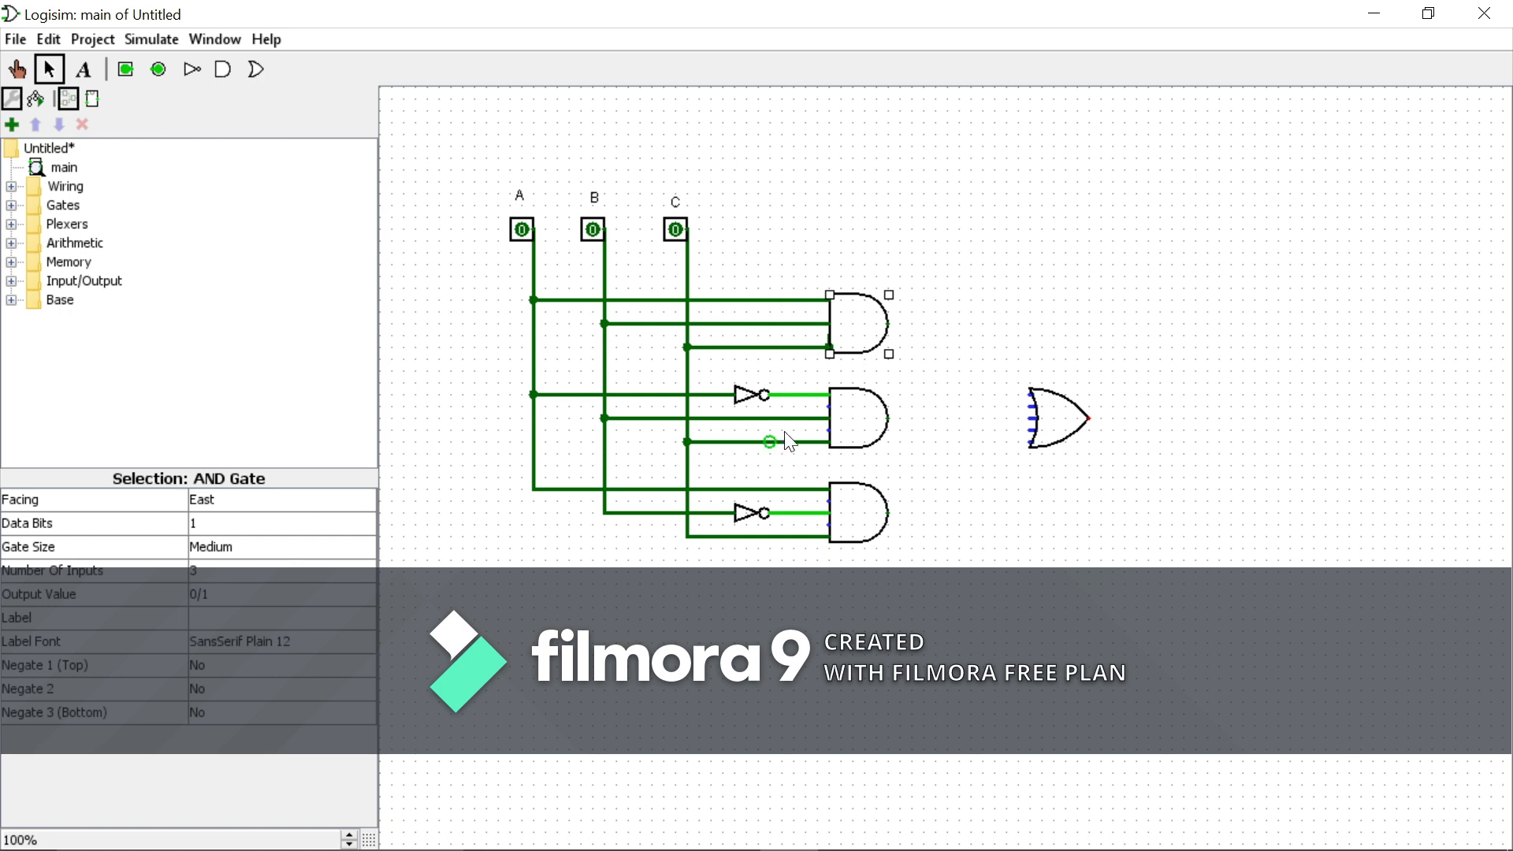
Set the number of inputs of the middle and lowest AND gates to 3.
{"action": "left_click", "coordinate": [859, 426]}
{"action": "left_click", "coordinate": [332, 573]}
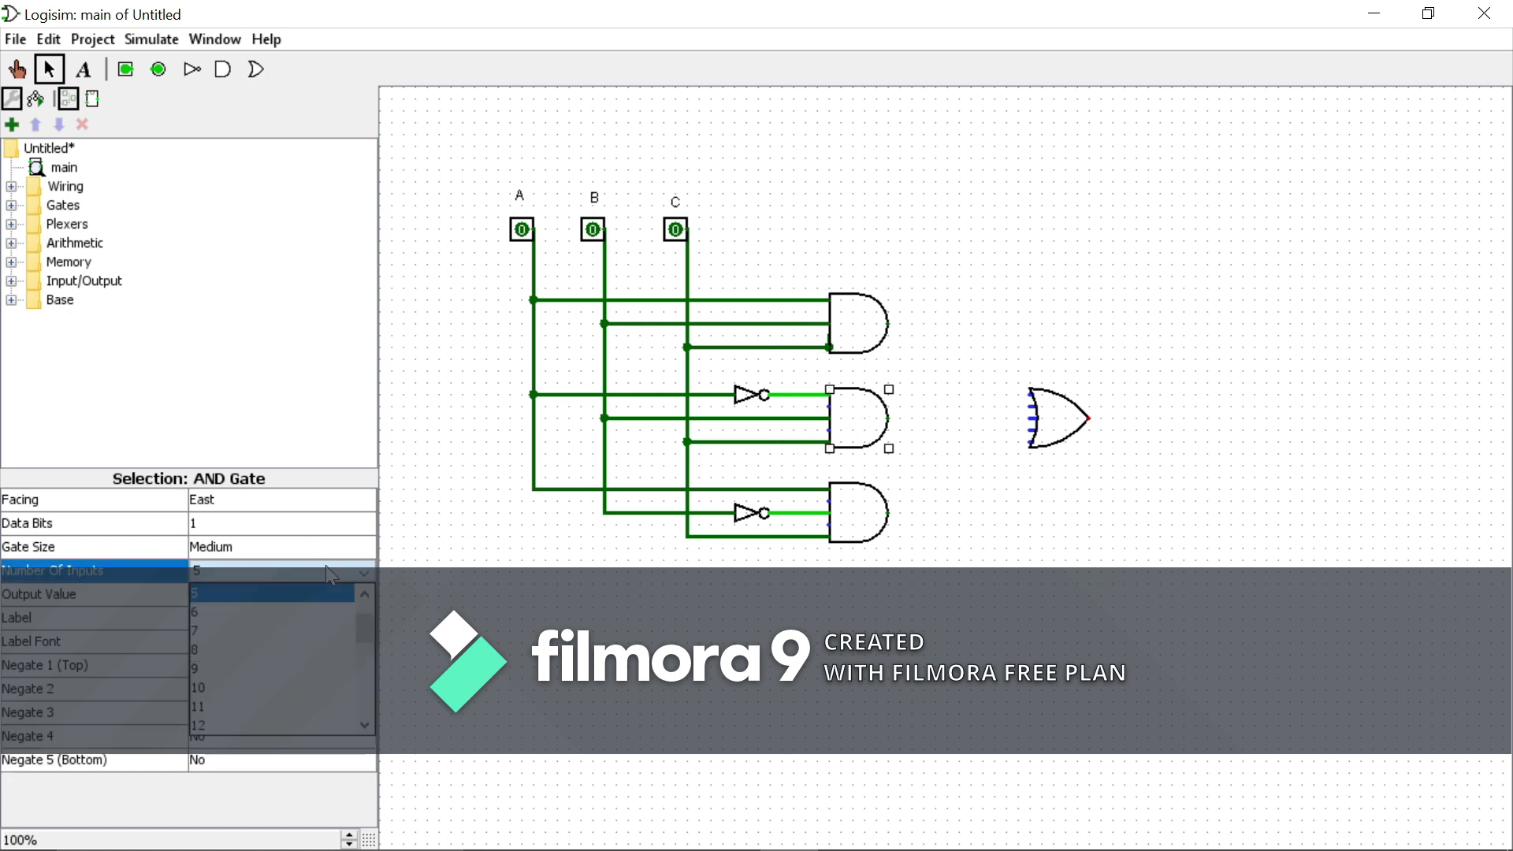
{"action": "left_click", "coordinate": [260, 614]}
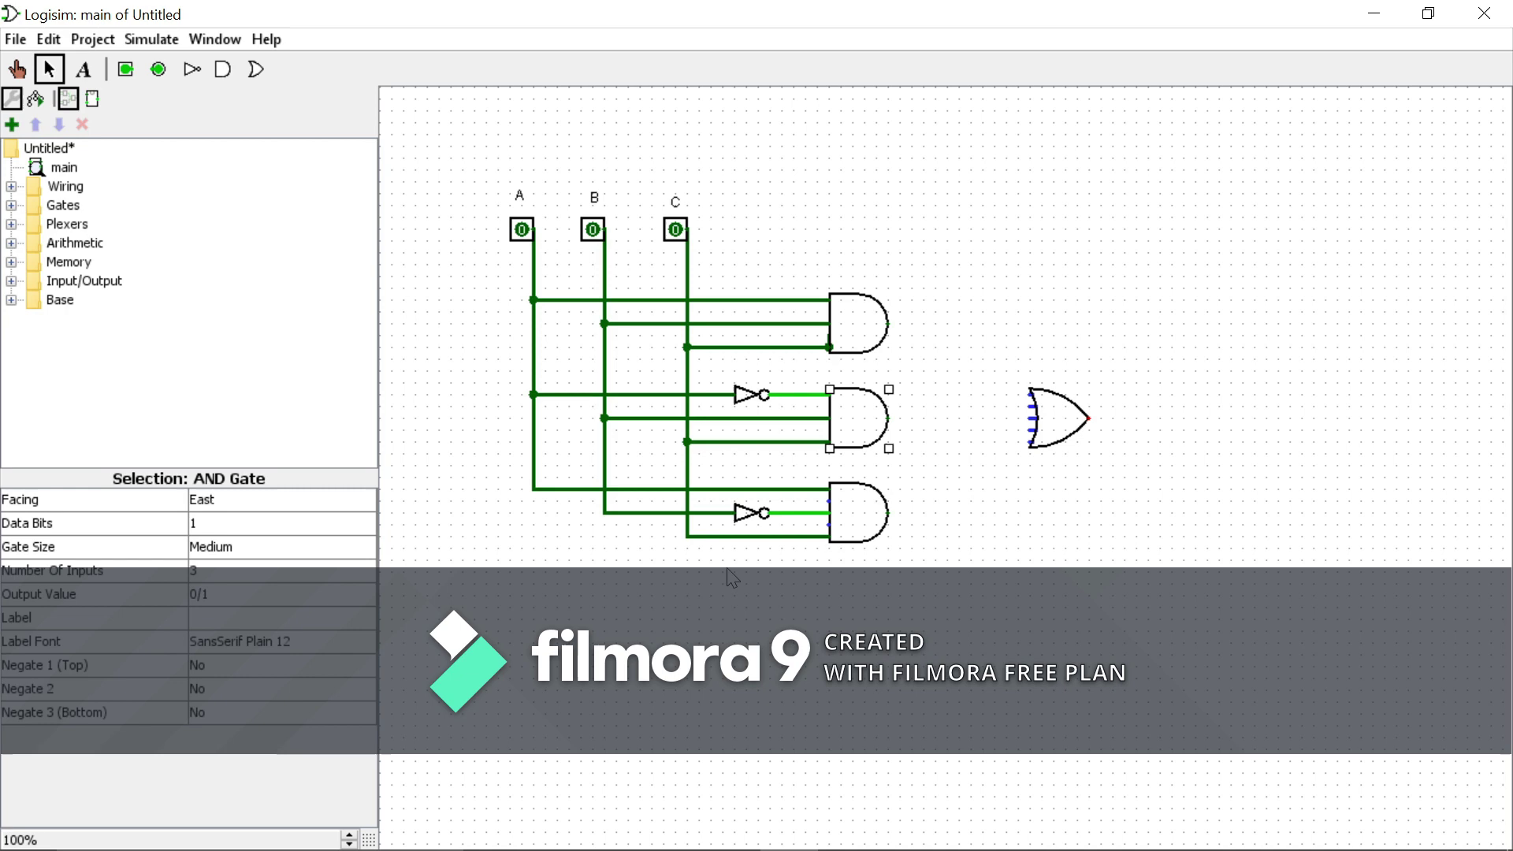
{"action": "left_click", "coordinate": [861, 509]}
{"action": "left_click", "coordinate": [254, 580]}
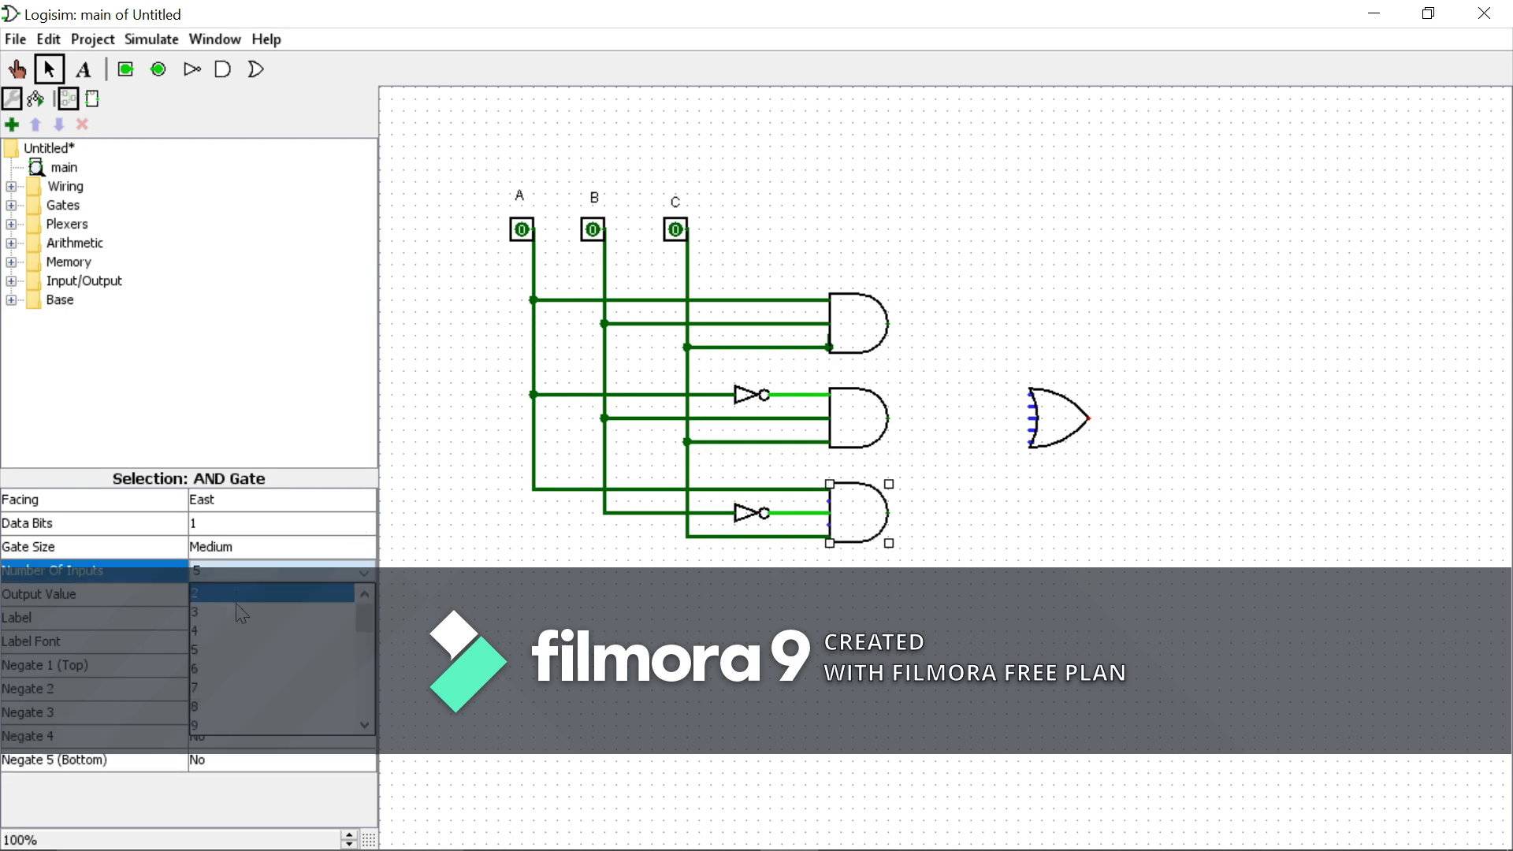
{"action": "left_click", "coordinate": [249, 617]}
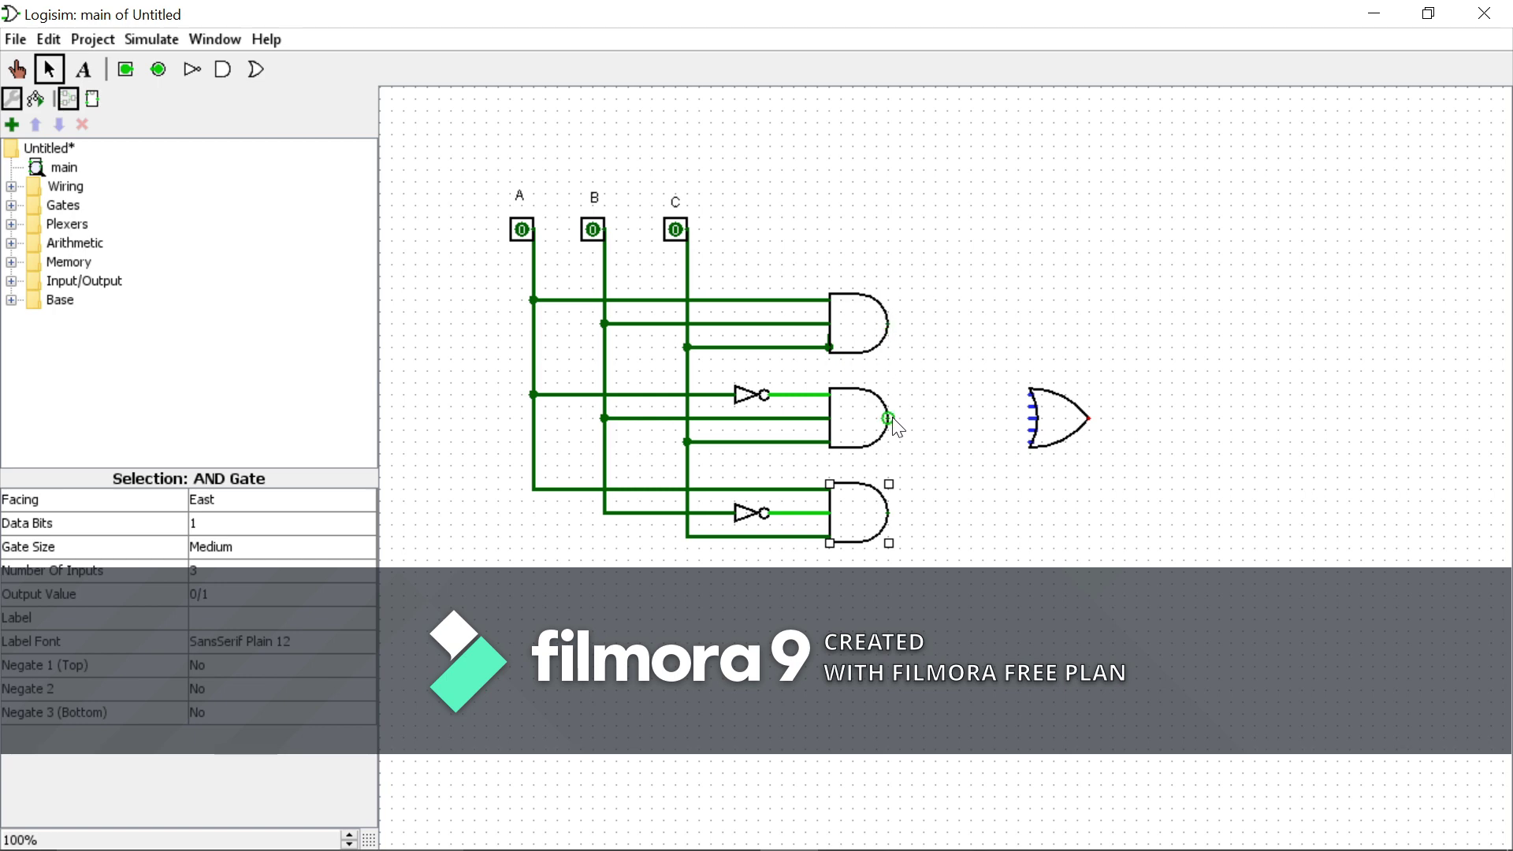
Wire the outputs of the middle, uppermost and lowest AND gates to the middle, top and bottom inputs of the OR gate.
{"action": "left_click_drag", "start_coordinate": [888, 419], "coordinate": [1034, 419]}
{"action": "left_click", "coordinate": [886, 314]}
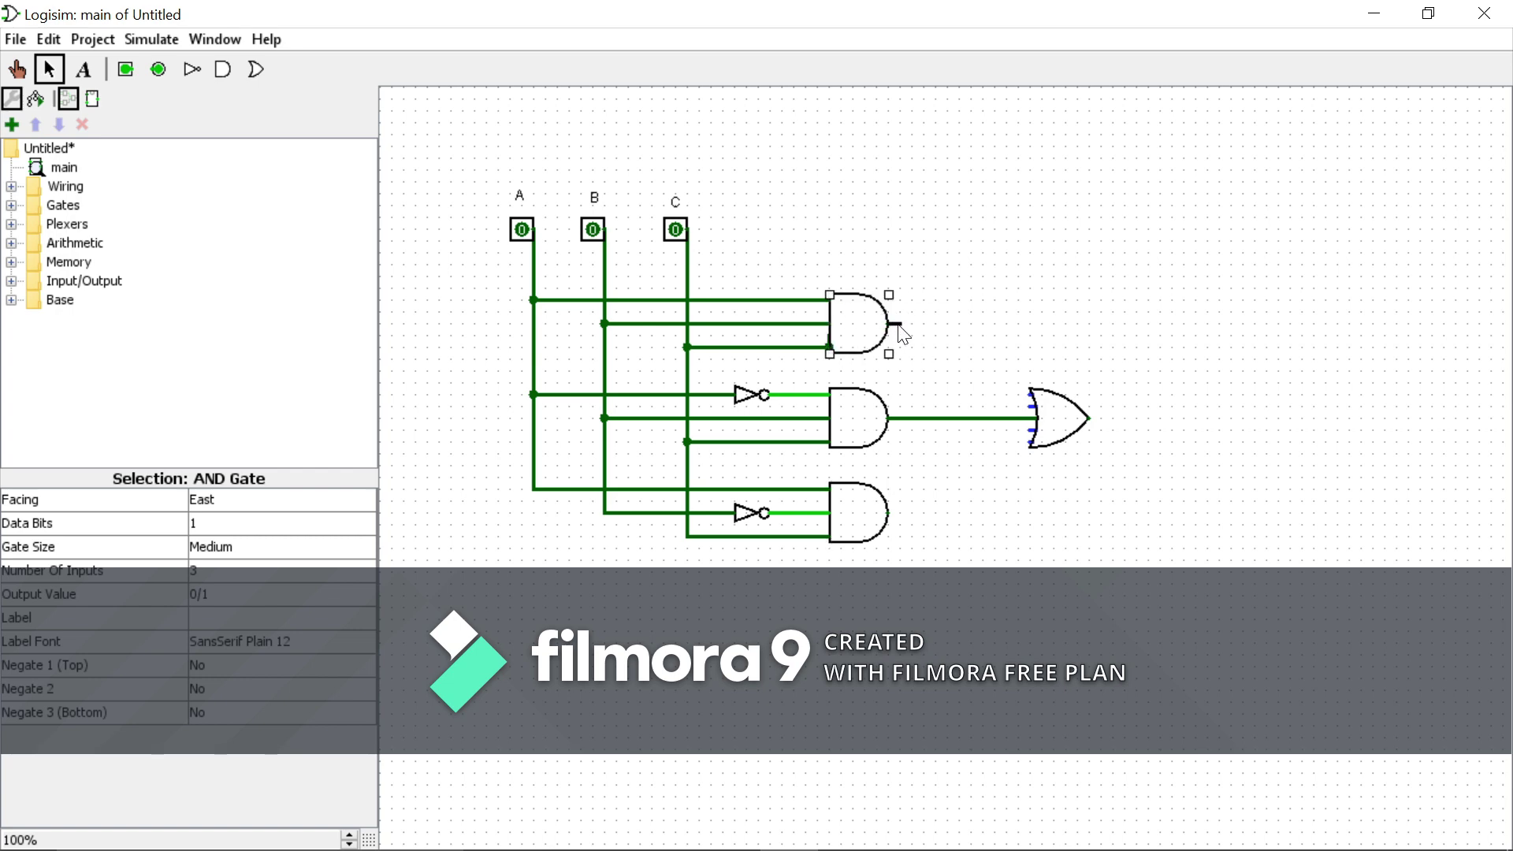
{"action": "left_click_drag", "start_coordinate": [890, 323], "coordinate": [1034, 395]}
{"action": "left_click_drag", "start_coordinate": [891, 510], "coordinate": [1033, 441]}
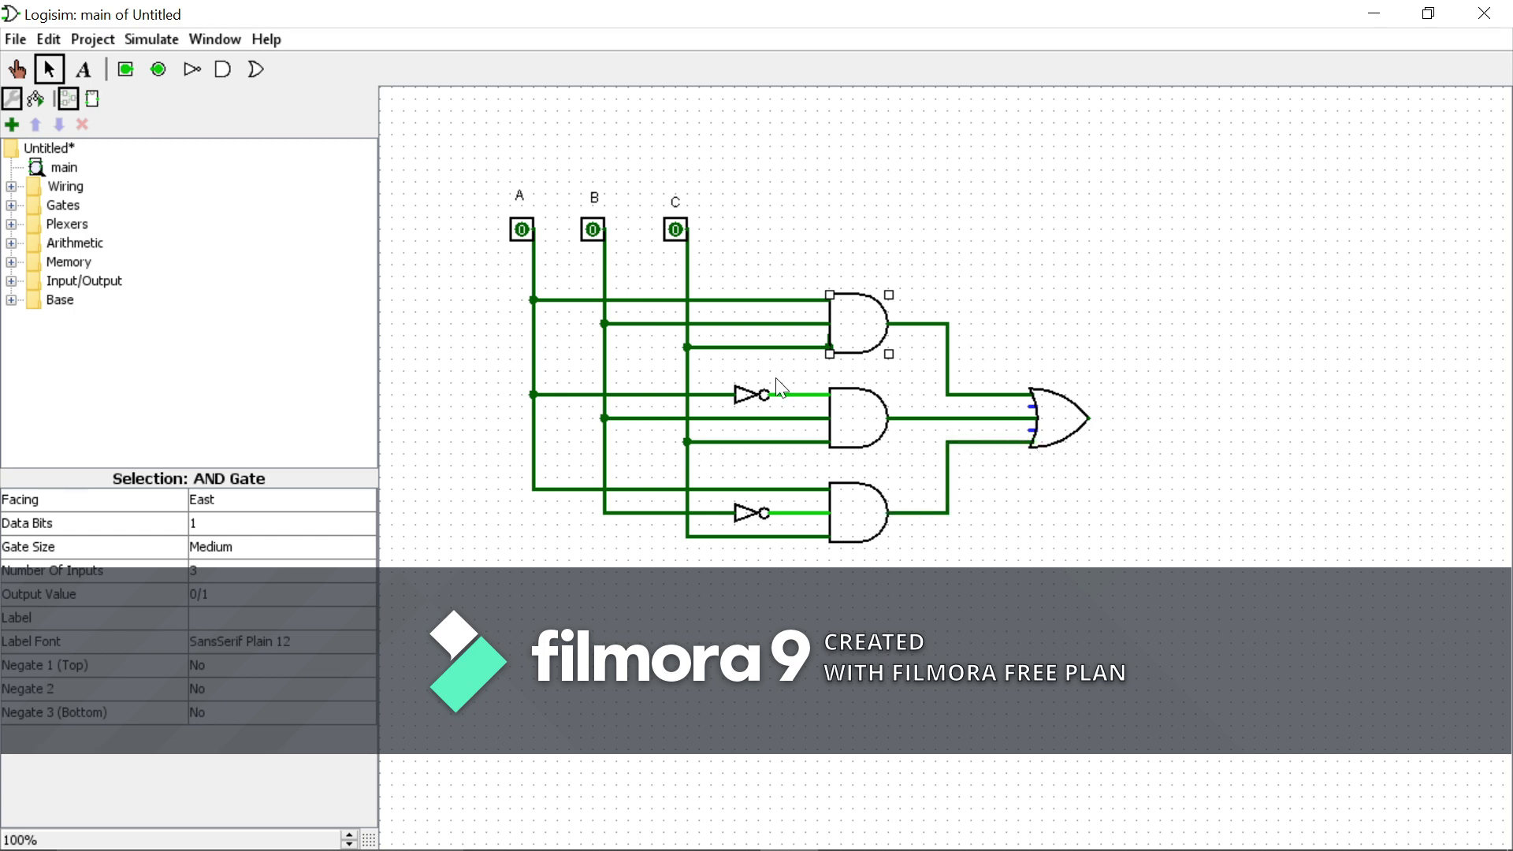
Place an output pin to the right of the OR gate and wire the gate's output to it.
{"action": "left_click", "coordinate": [158, 70]}
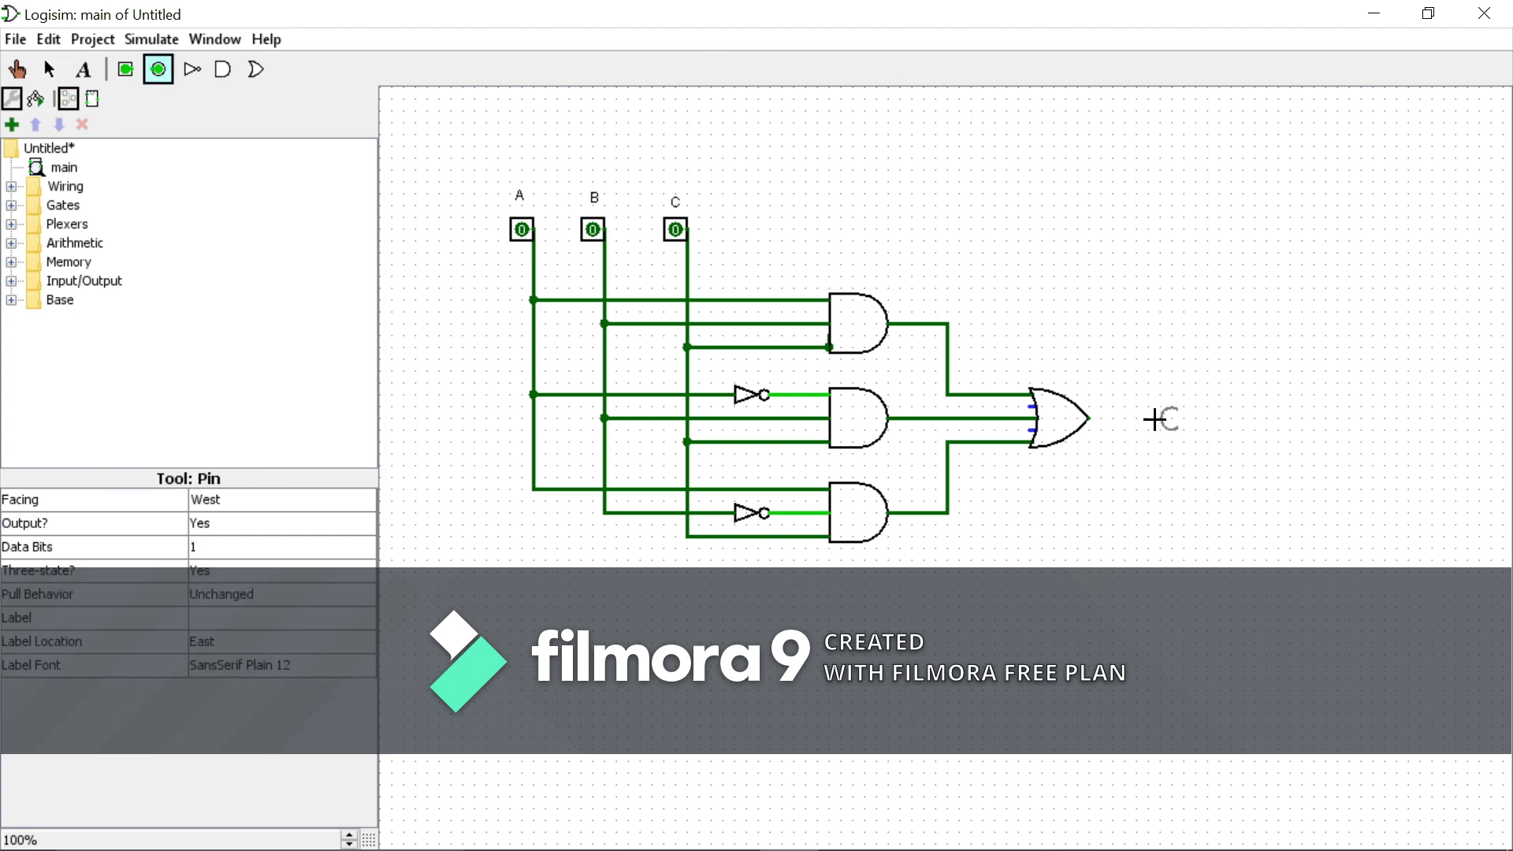
{"action": "left_click", "coordinate": [1191, 419]}
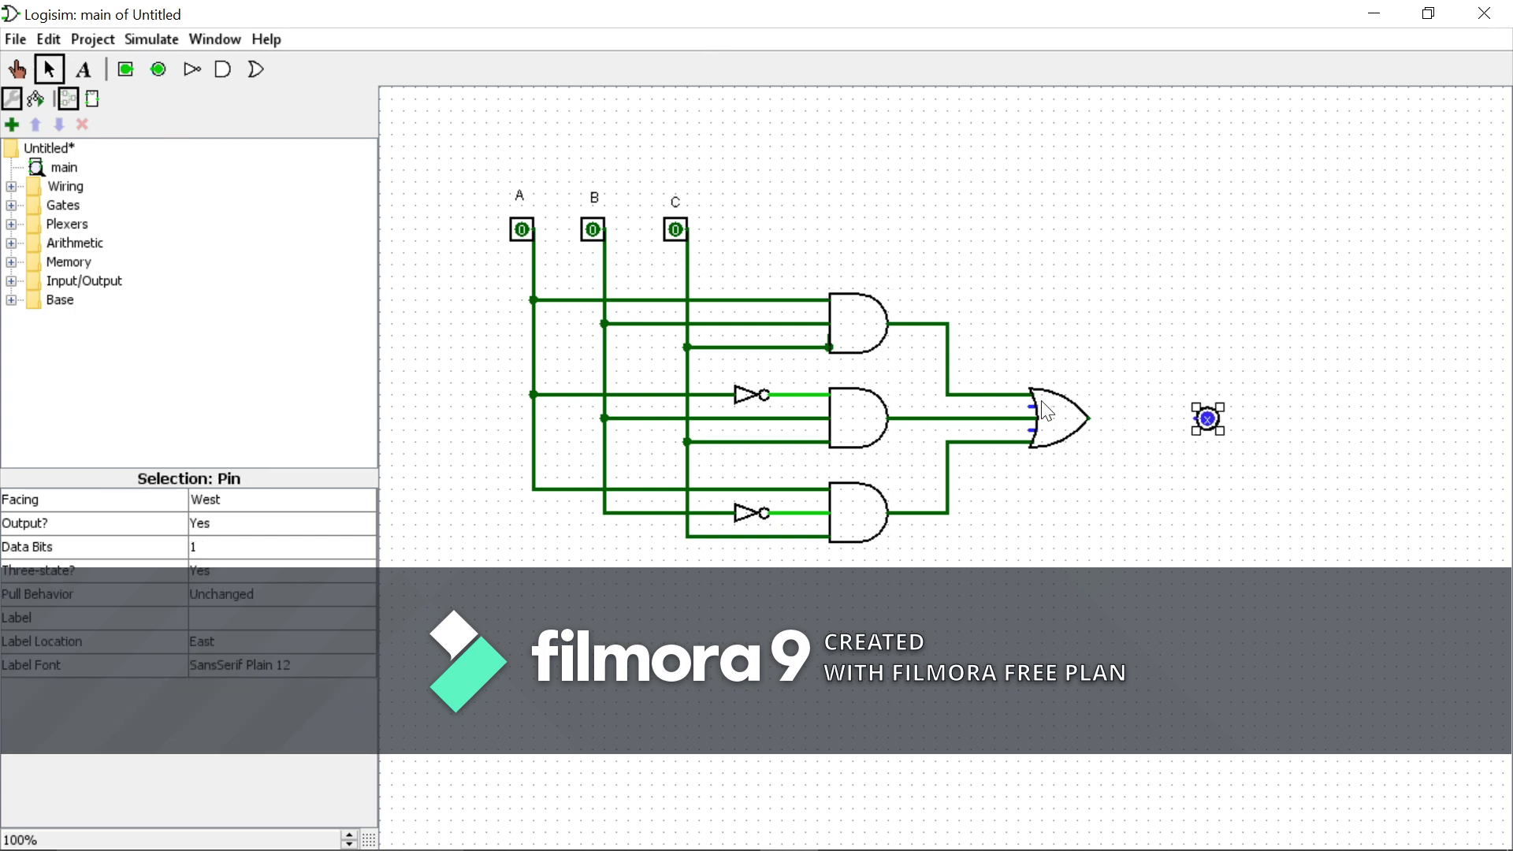
{"action": "left_click_drag", "start_coordinate": [1106, 418], "coordinate": [1206, 419]}
Select the whole circuit, compare it with the first function in Notepad, and return to the circuit with nothing selected.
{"action": "left_click_drag", "start_coordinate": [461, 497], "coordinate": [985, 556]}
{"action": "left_click_drag", "start_coordinate": [471, 155], "coordinate": [1226, 555]}
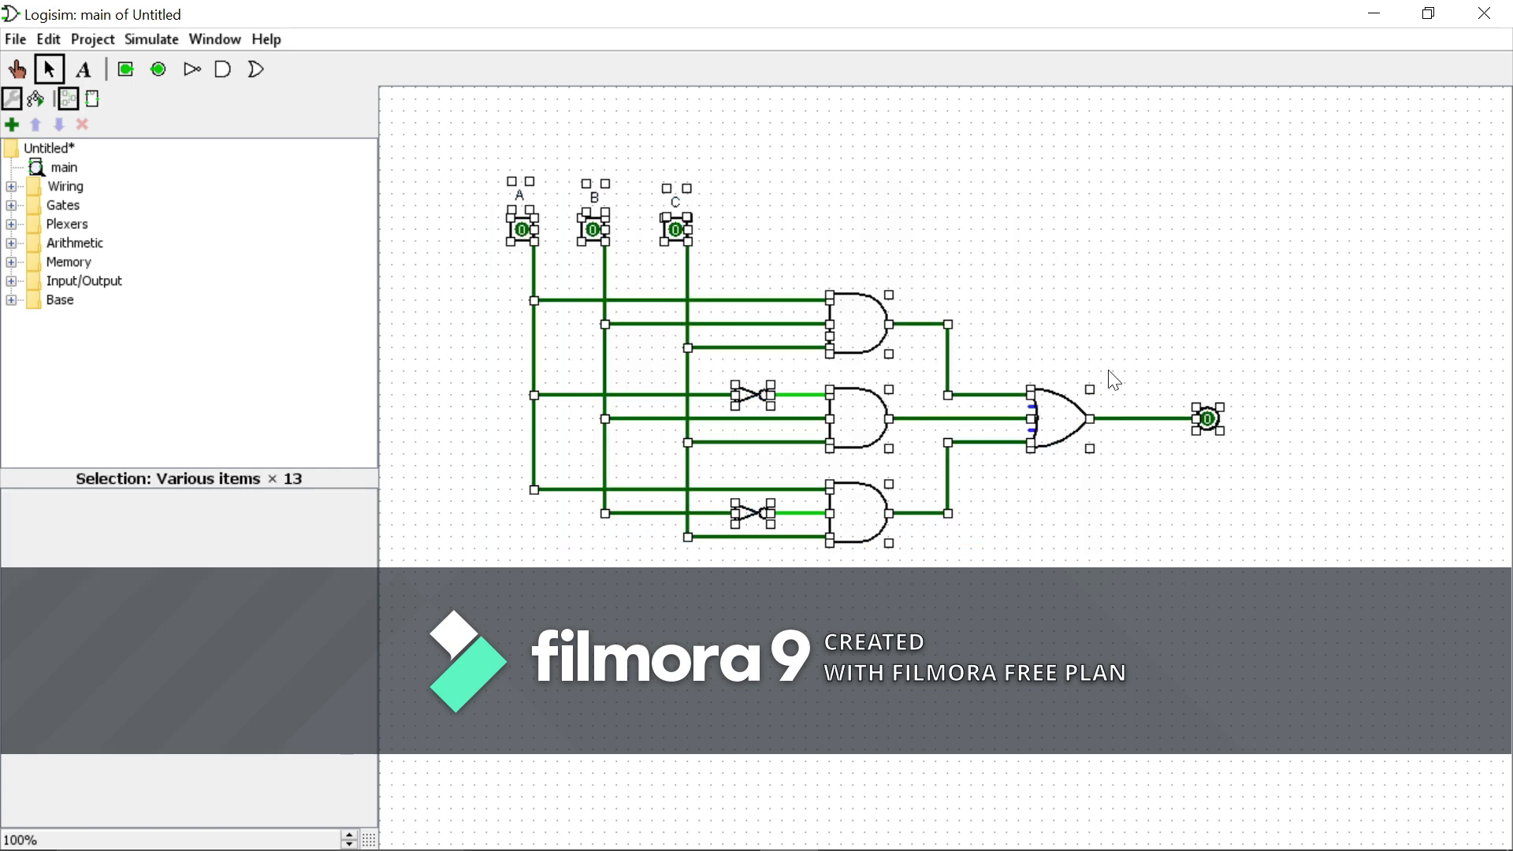
{"action": "key", "text": "alt+Tab"}
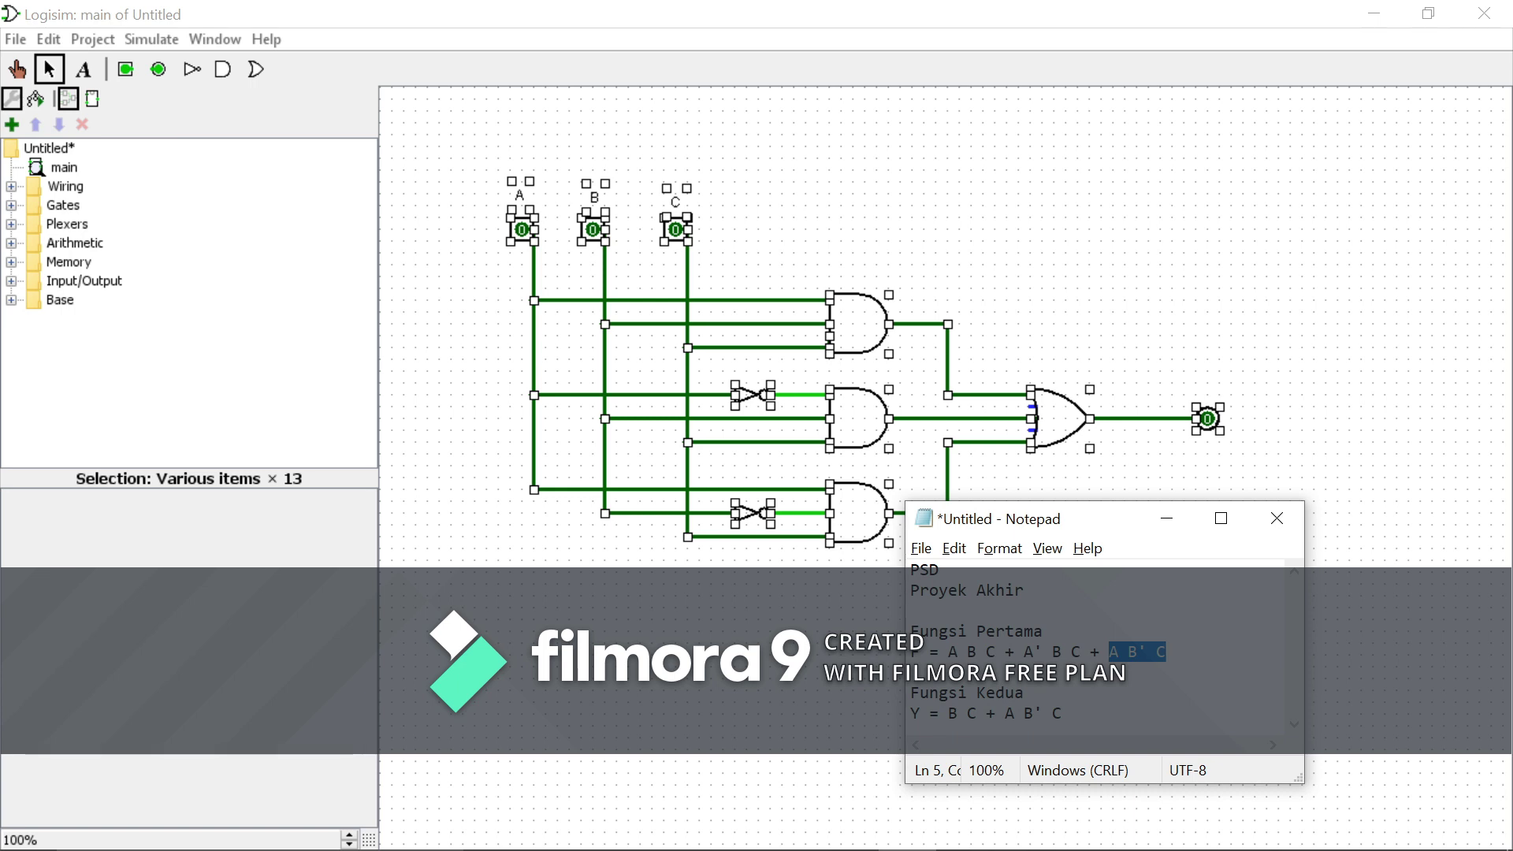
{"action": "left_click", "coordinate": [1125, 376]}
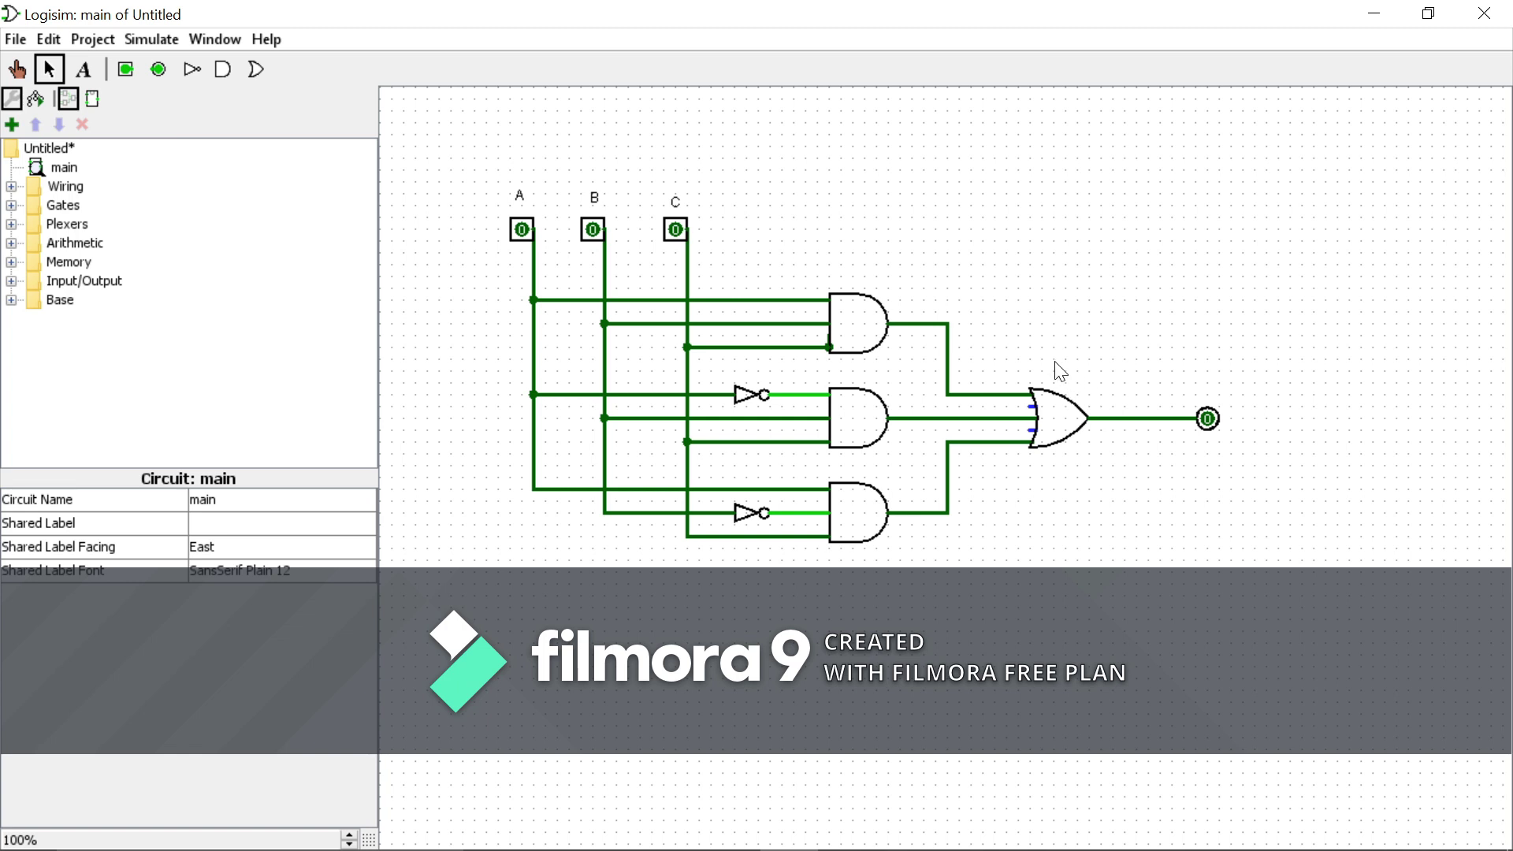
Start a text label above the OR gate reading F = A B C + A' B C +, checking the function in Notepad.
{"action": "left_click", "coordinate": [89, 78]}
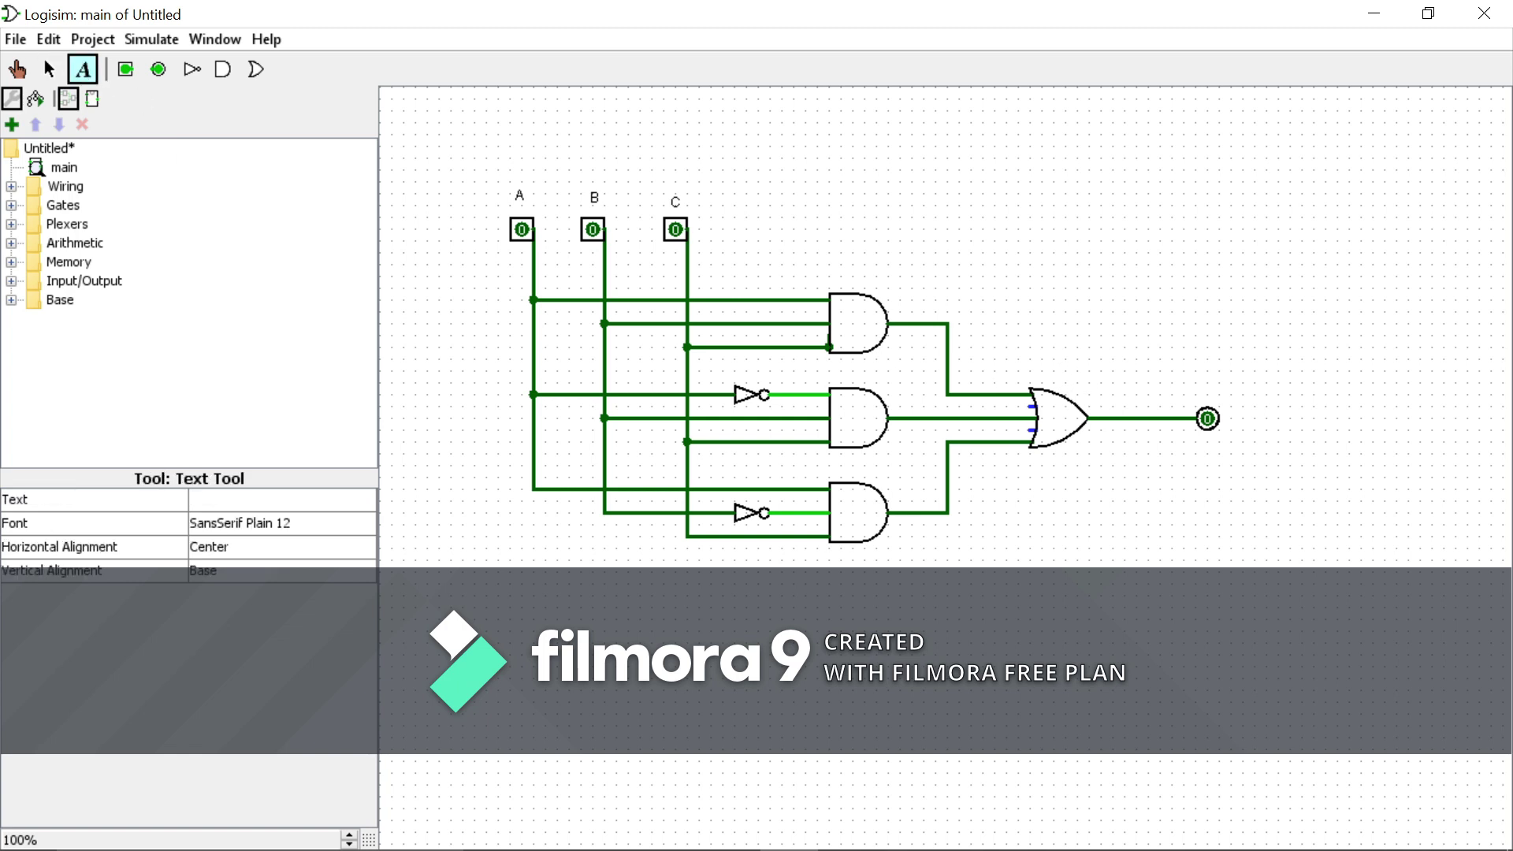
{"action": "left_click", "coordinate": [1086, 371]}
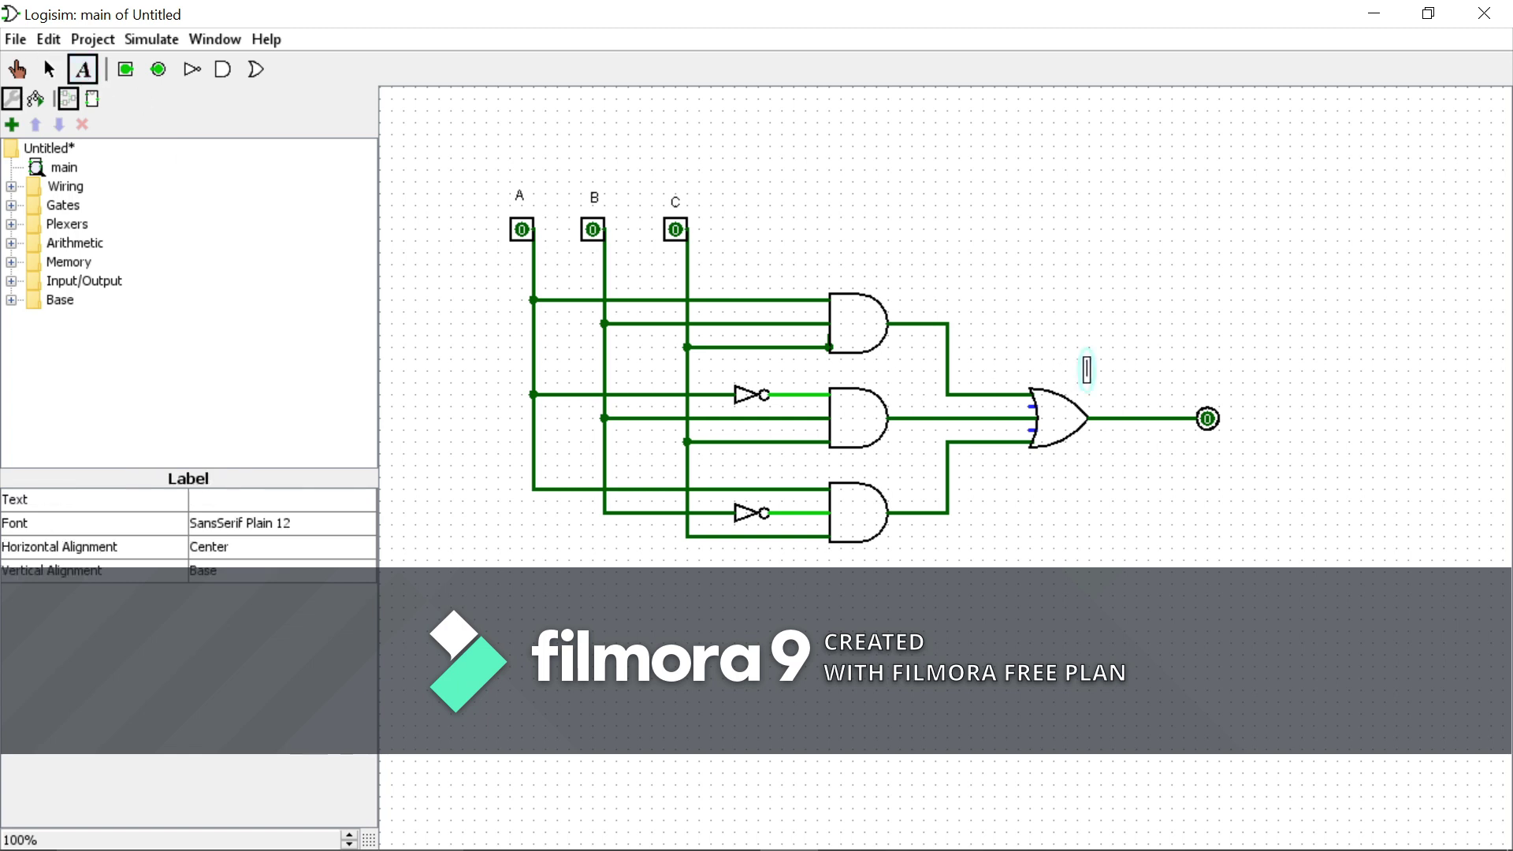
{"action": "type", "text": "F = A B C"}
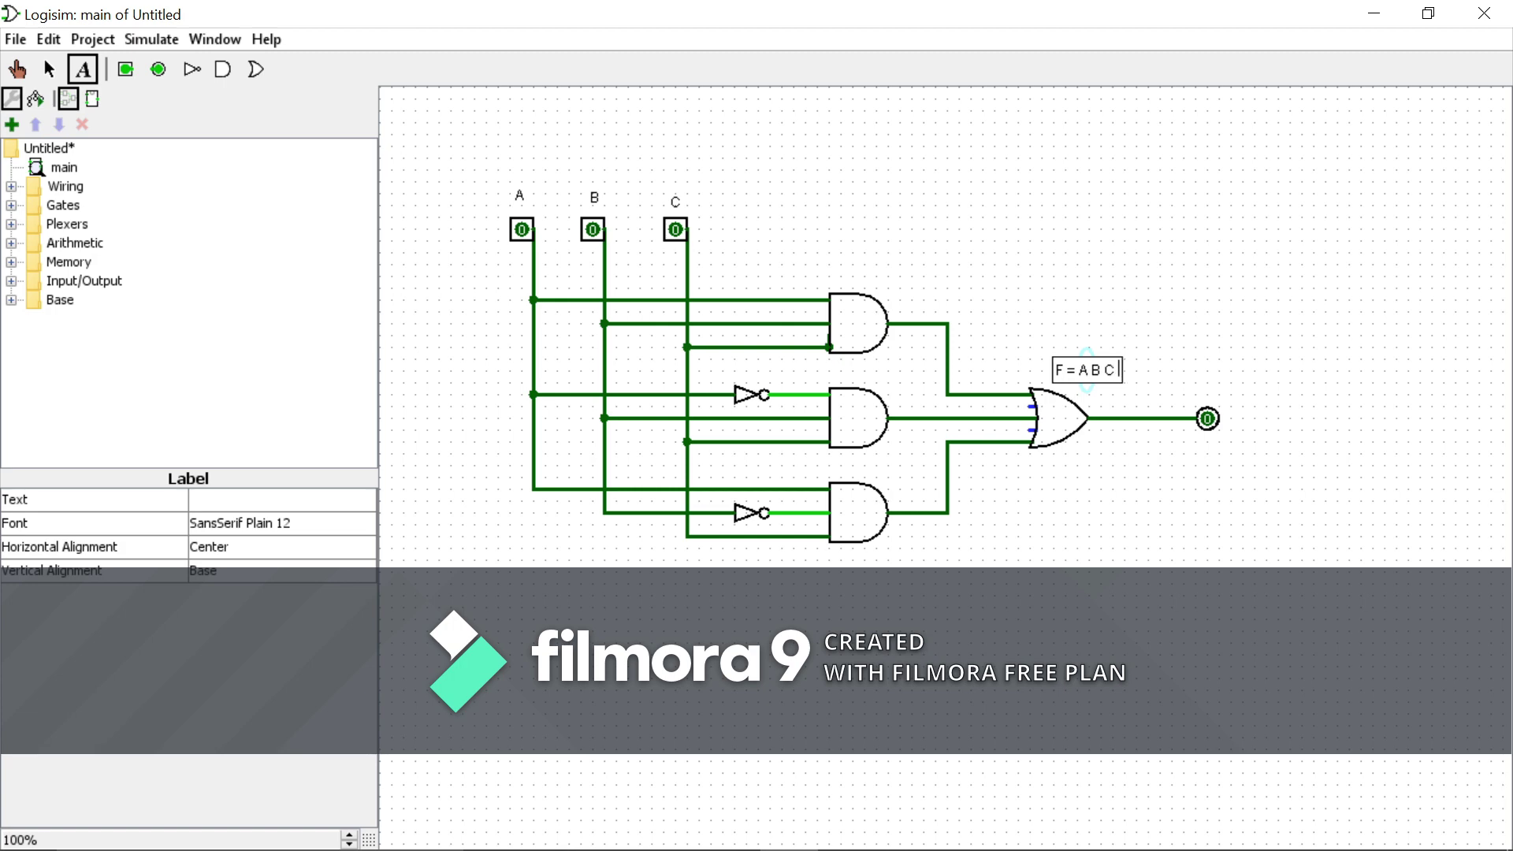
{"action": "type", "text": " +"}
{"action": "key", "text": "alt+Tab"}
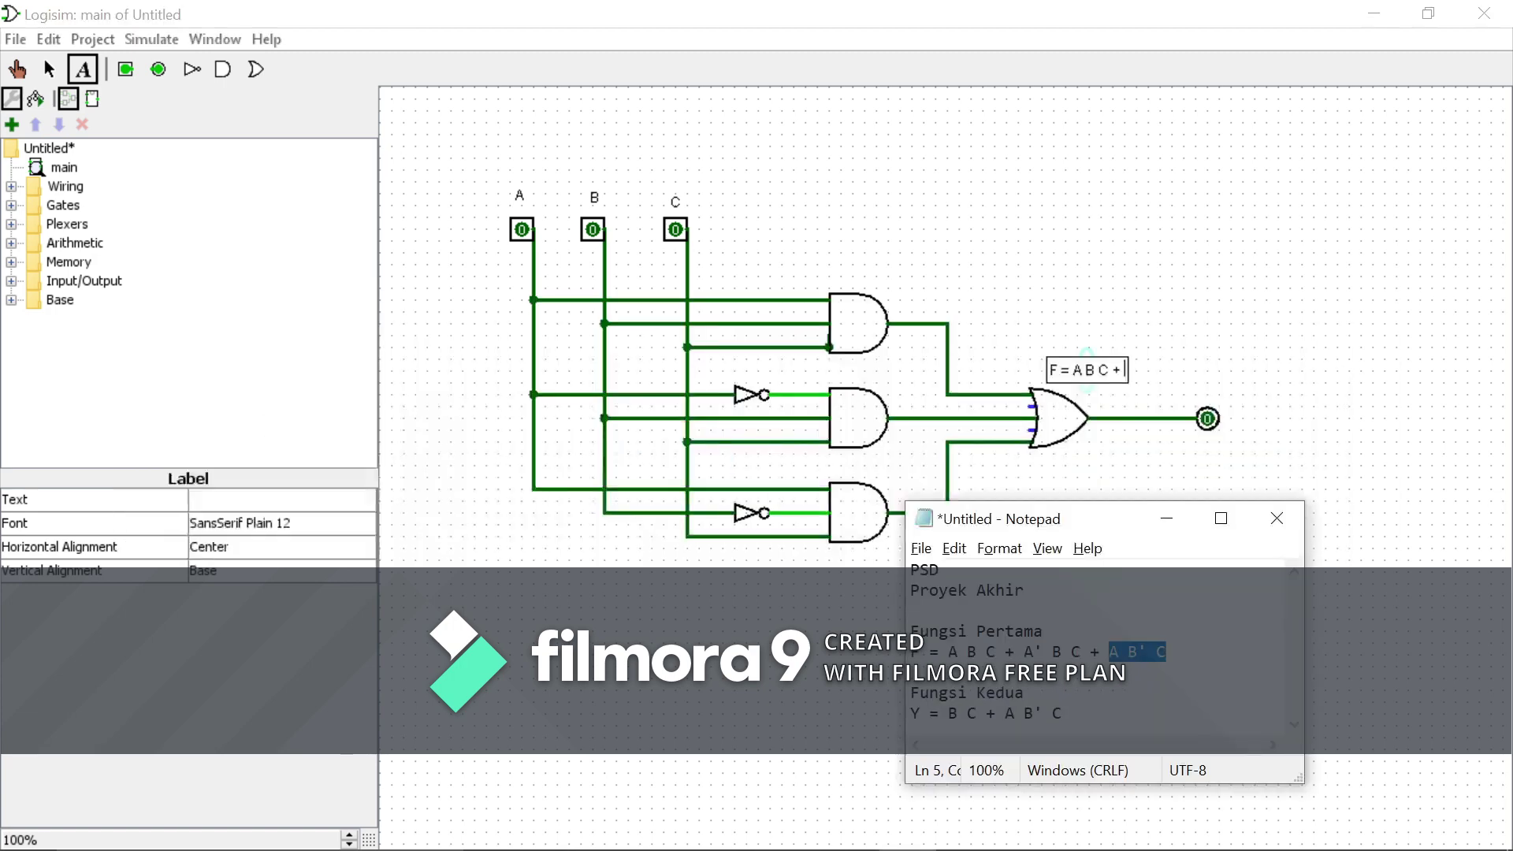
{"action": "key", "text": "alt+Tab"}
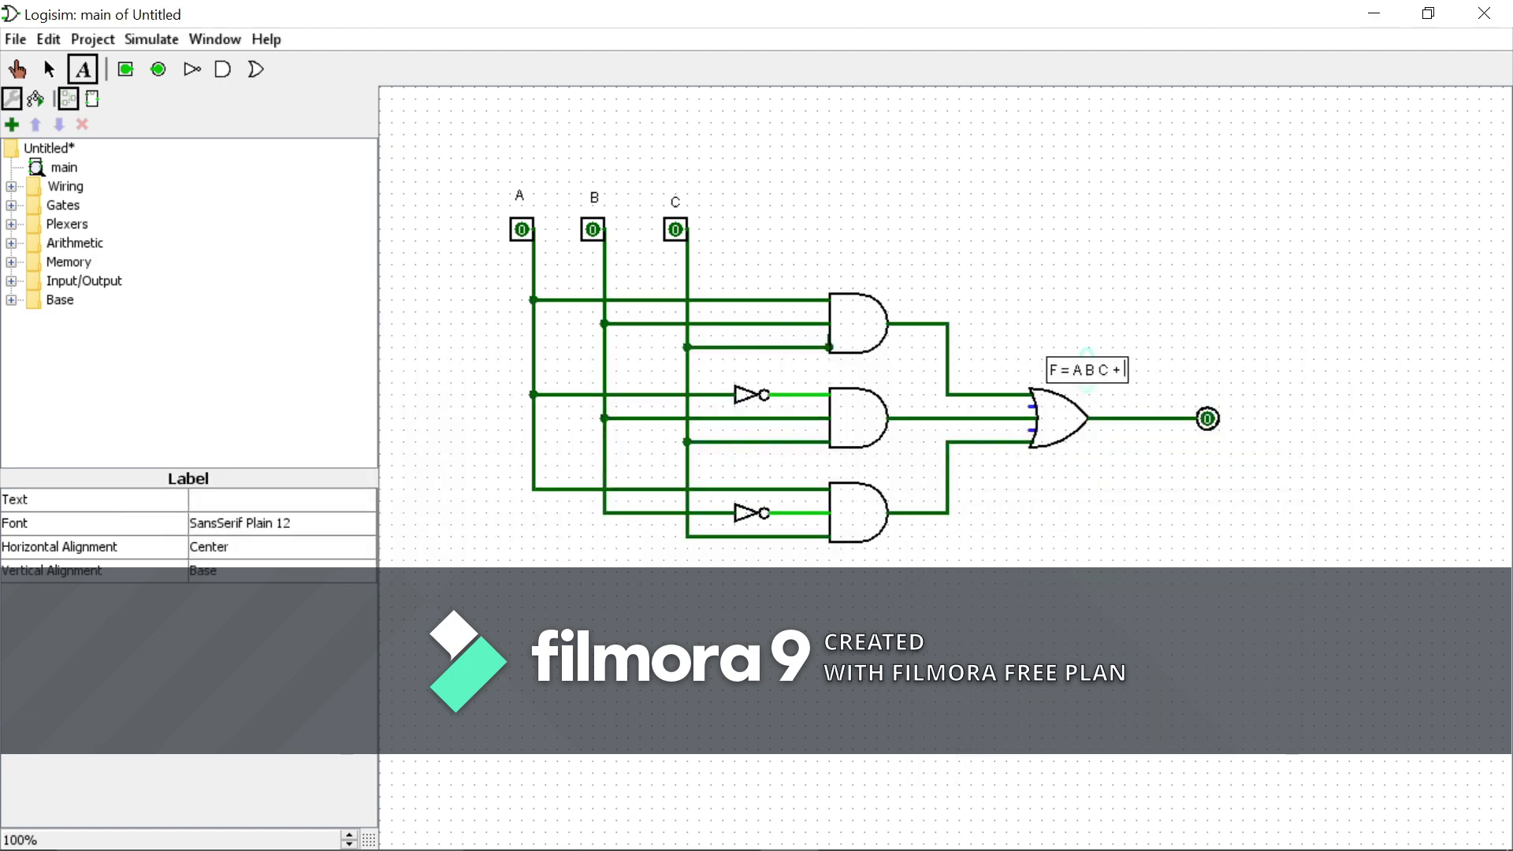
{"action": "type", "text": "A"}
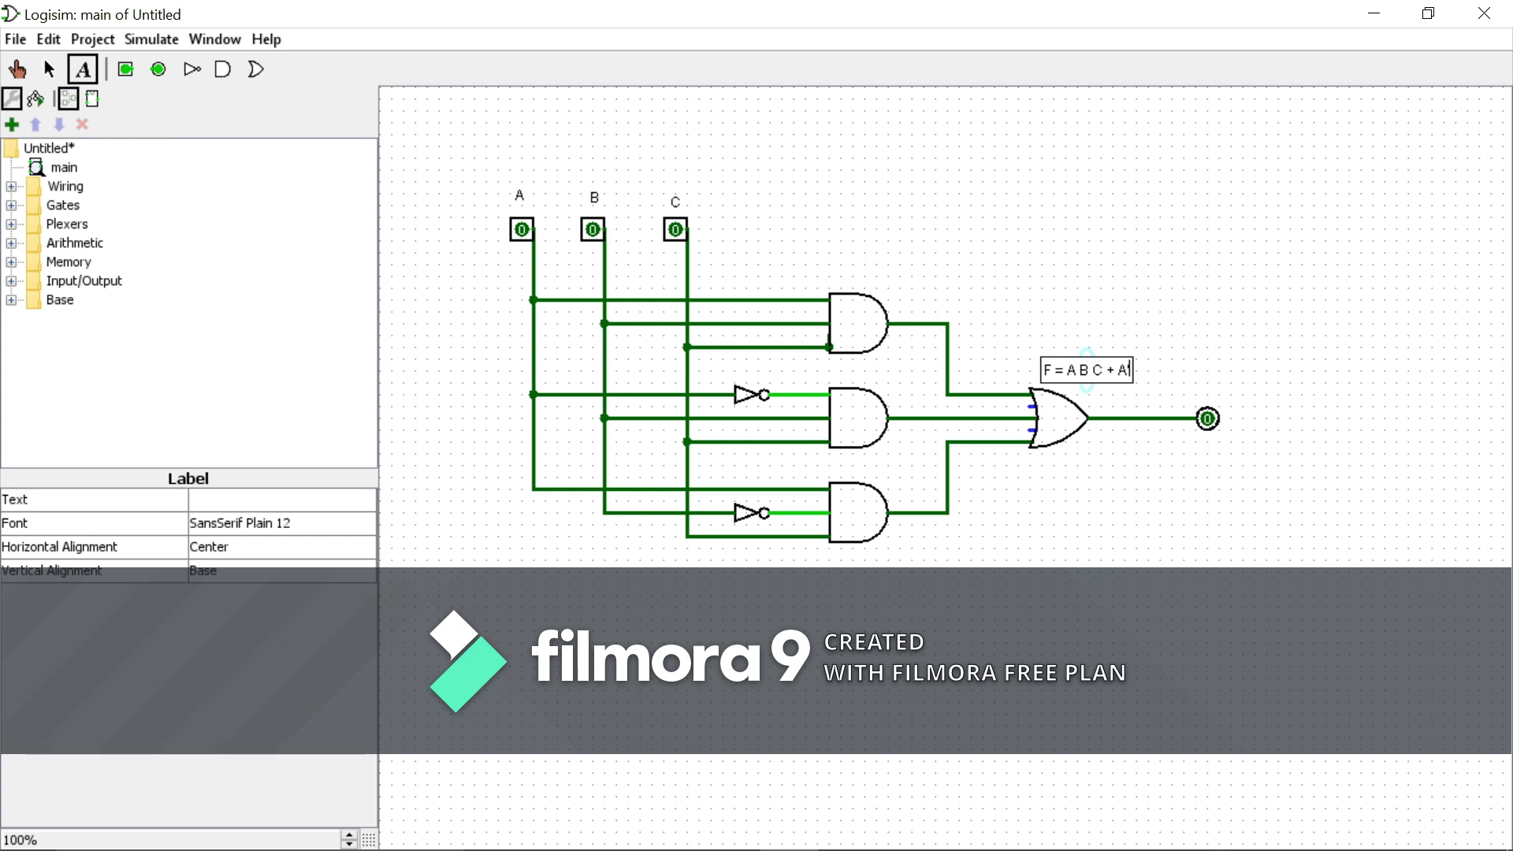
{"action": "type", "text": "' B C"}
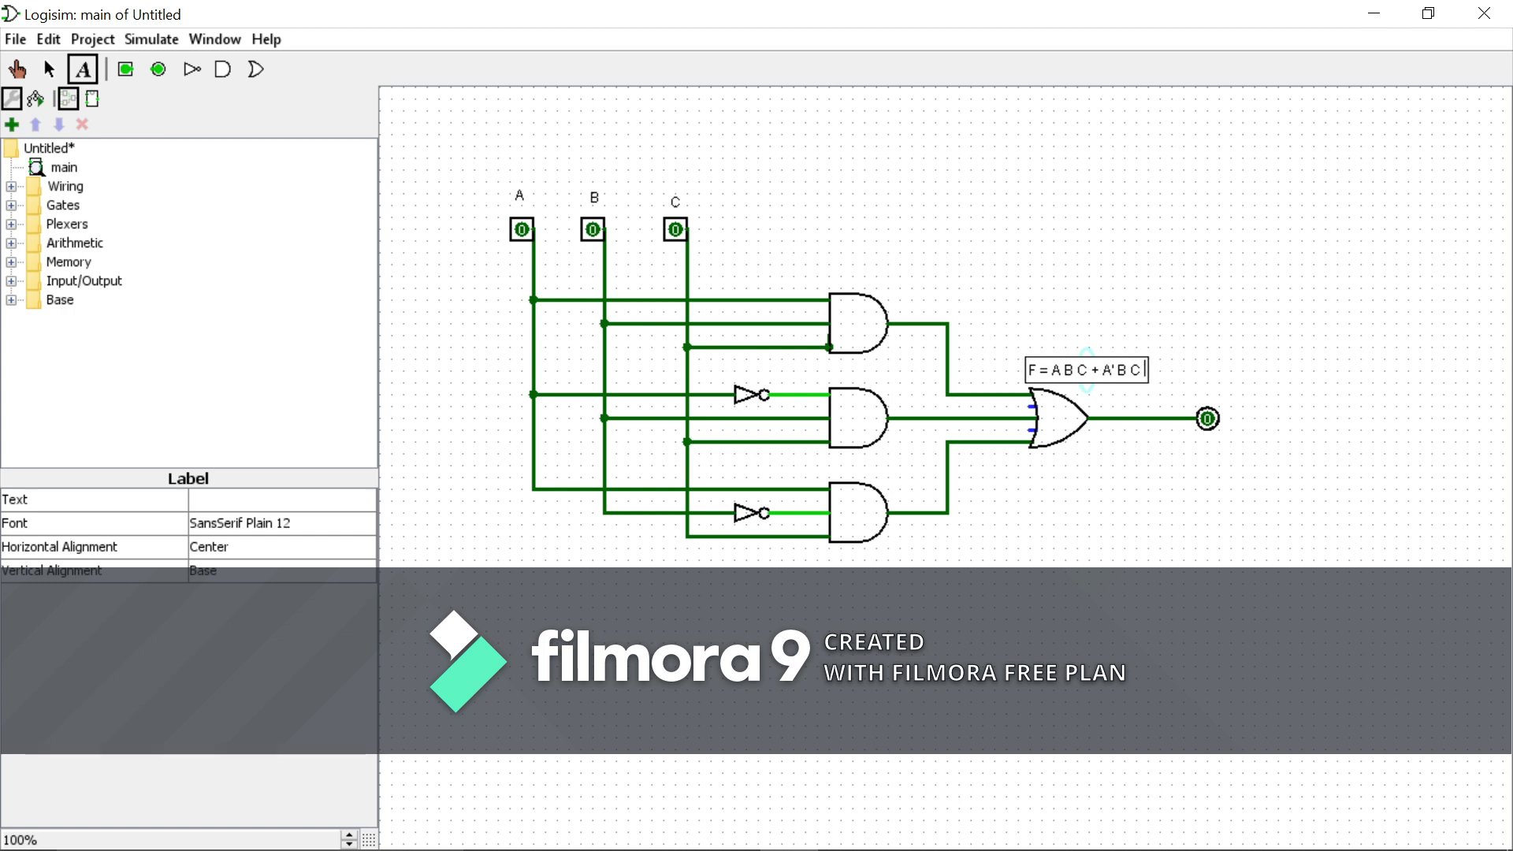
{"action": "type", "text": " +"}
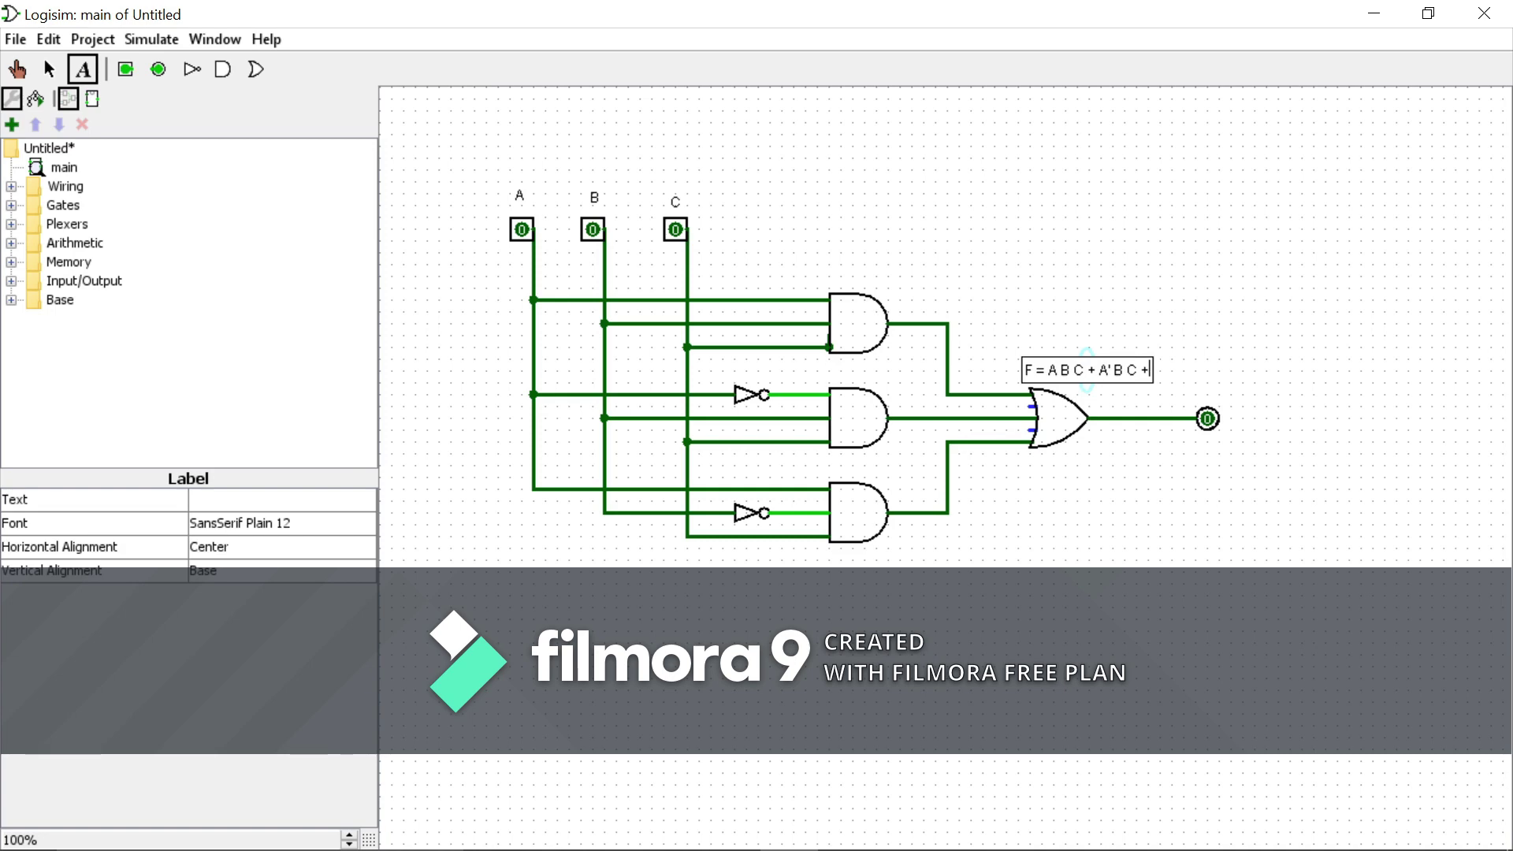
Complete the label above the OR gate with the term A B'C and move the label a little to the right.
{"action": "type", "text": " A"}
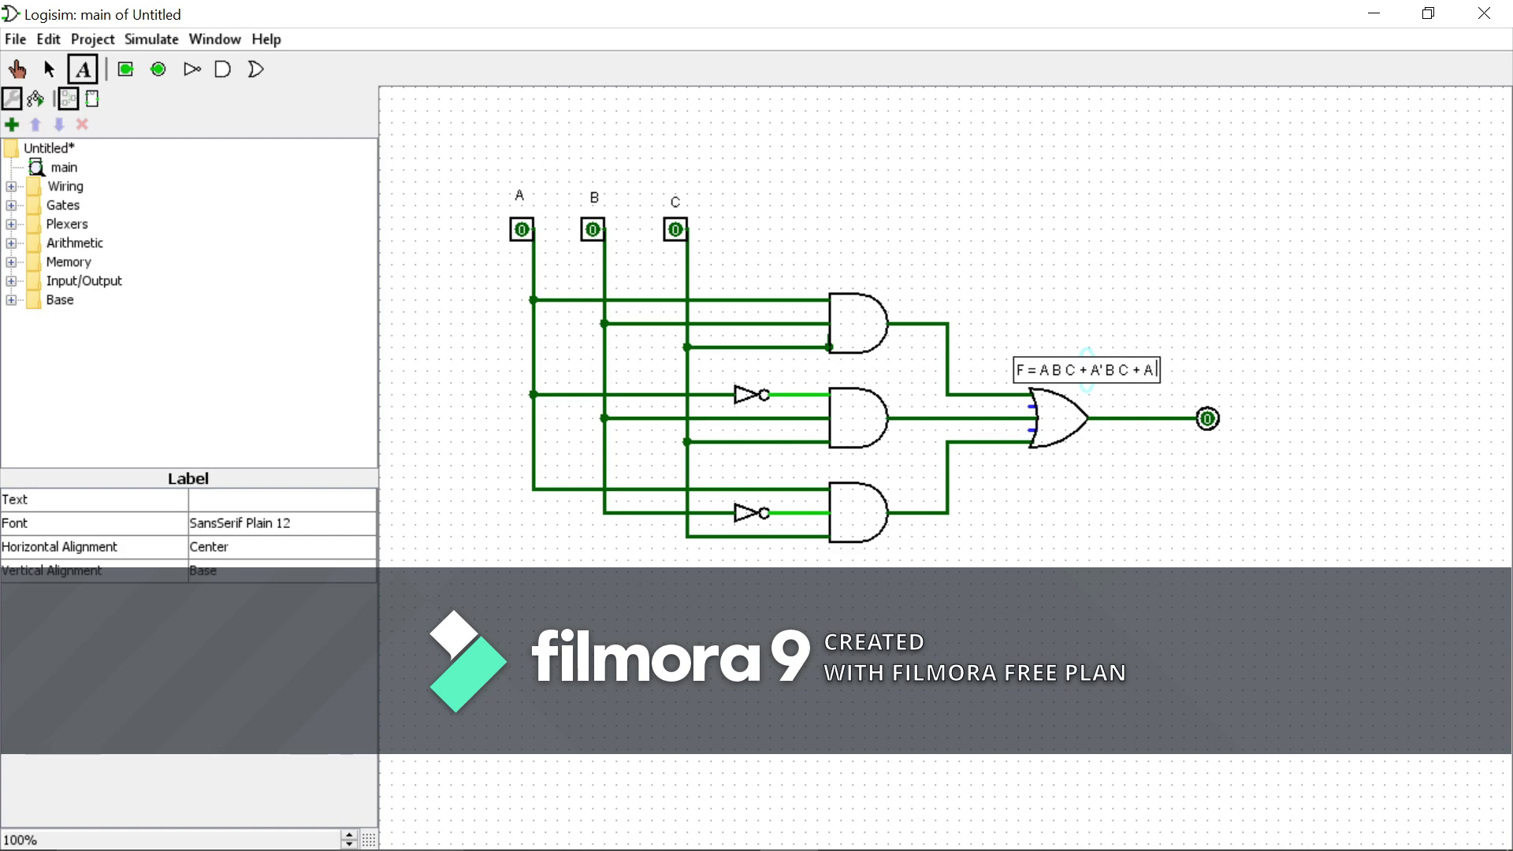
{"action": "key", "text": "alt+Tab"}
{"action": "key", "text": "alt+Tab"}
{"action": "type", "text": "B"}
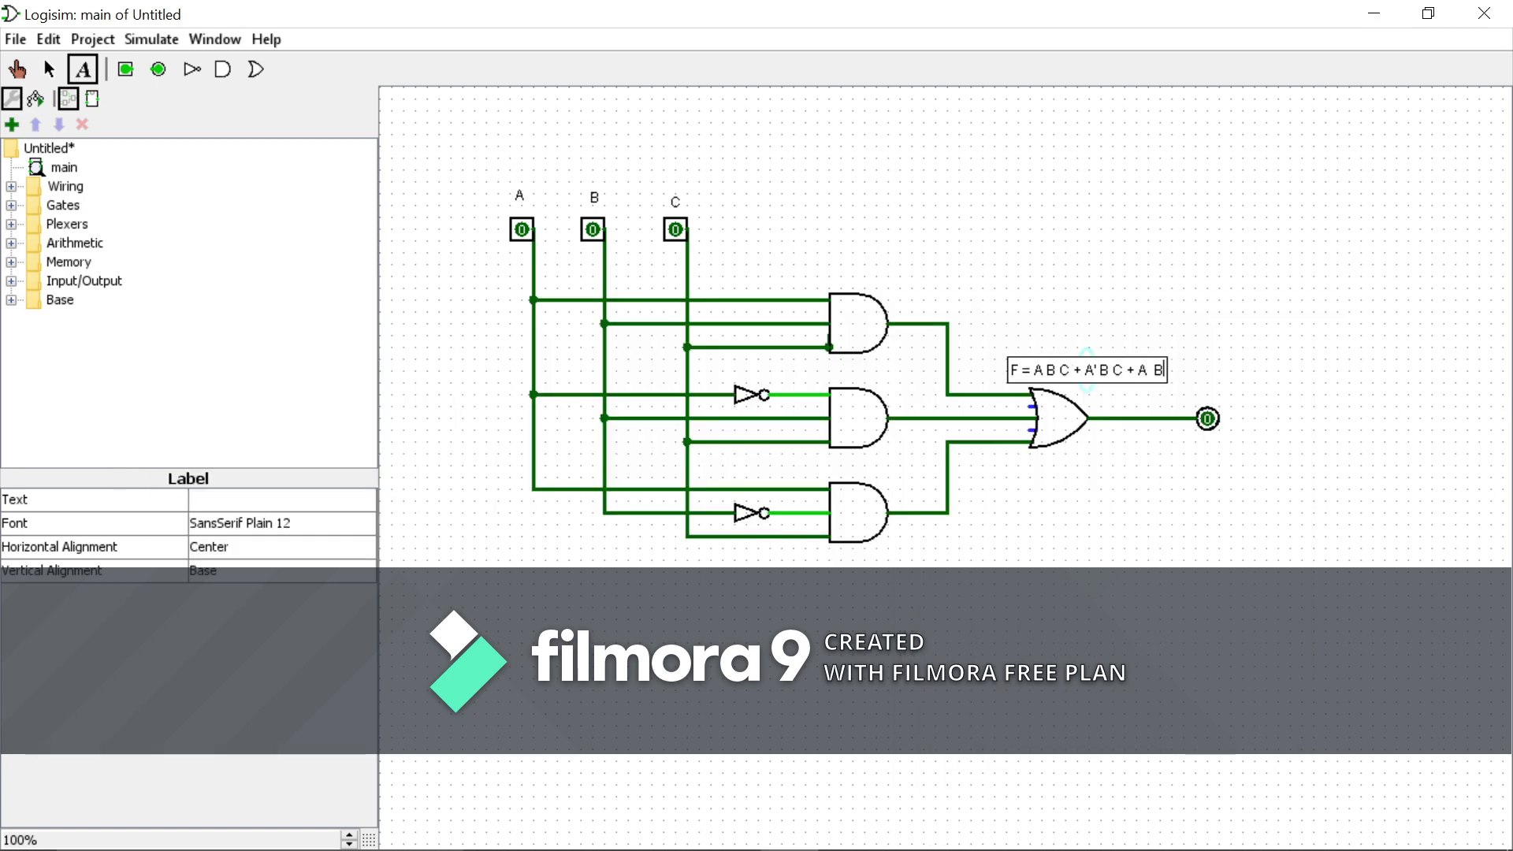
{"action": "type", "text": "'C"}
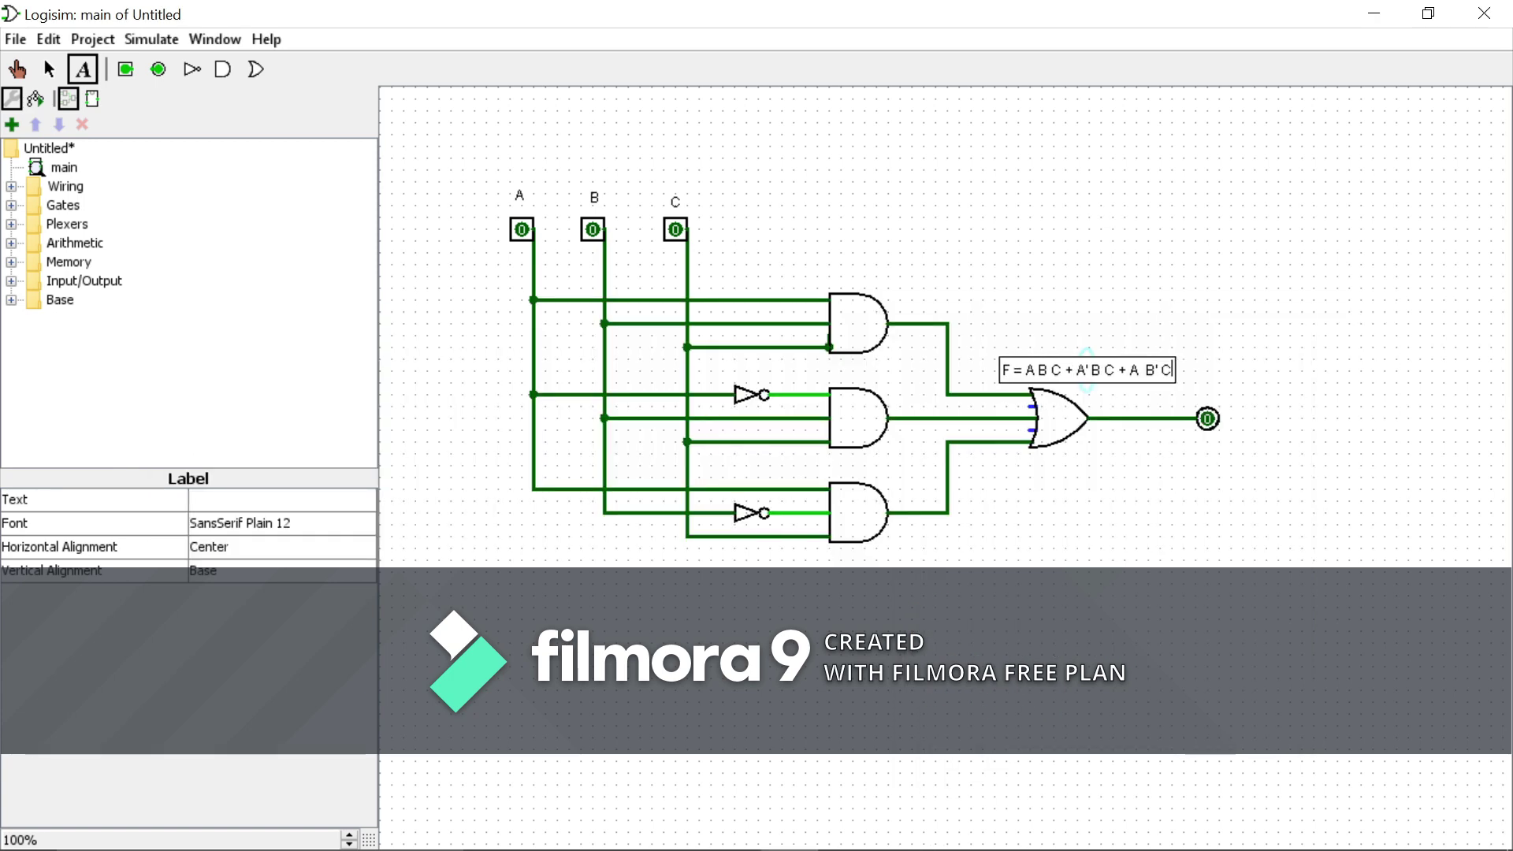
{"action": "left_click", "coordinate": [1015, 166]}
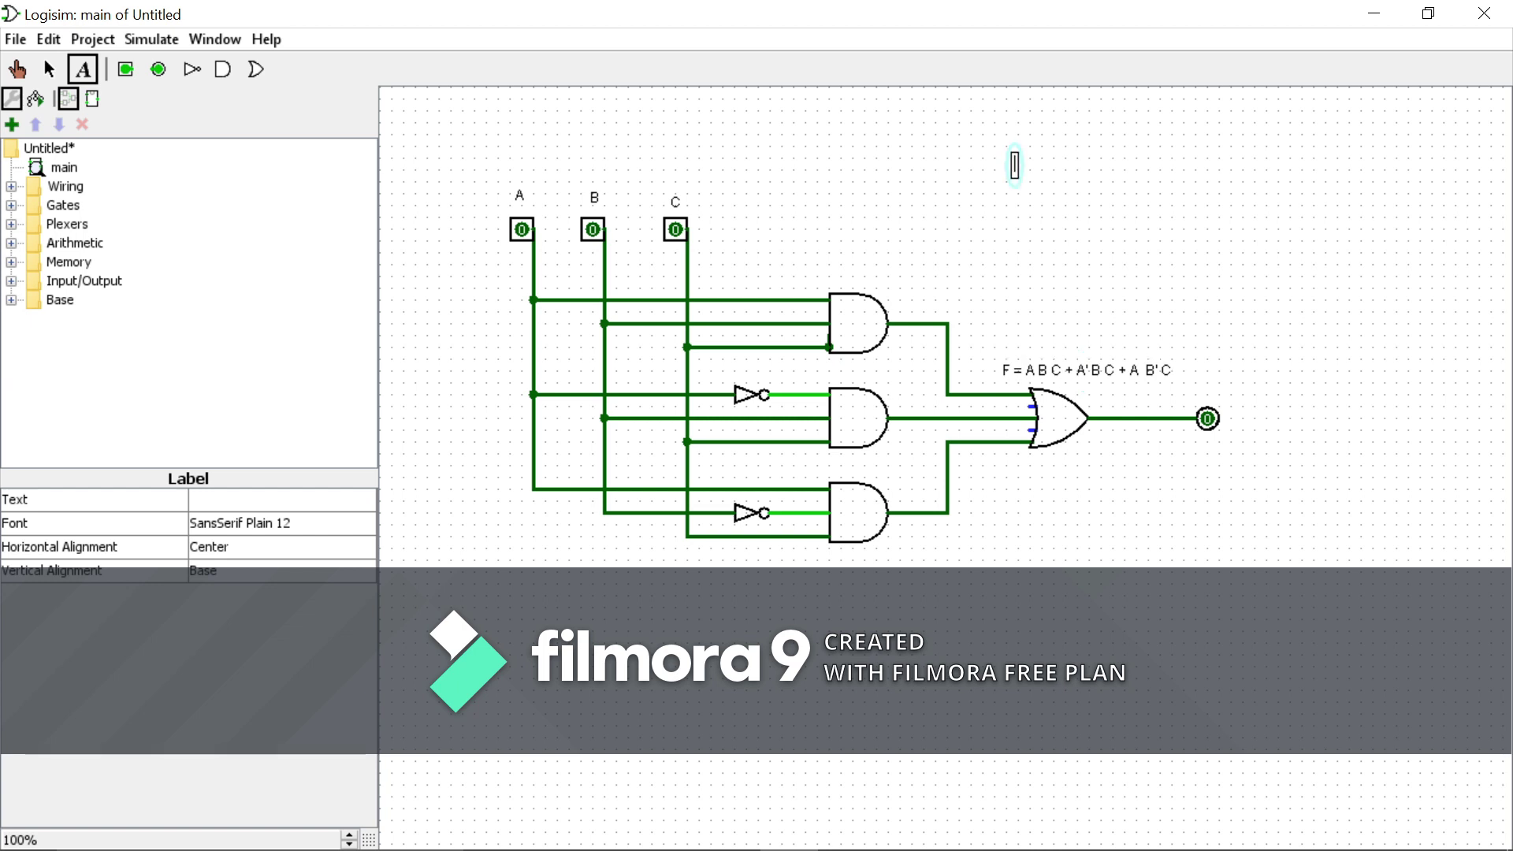
{"action": "left_click", "coordinate": [50, 69]}
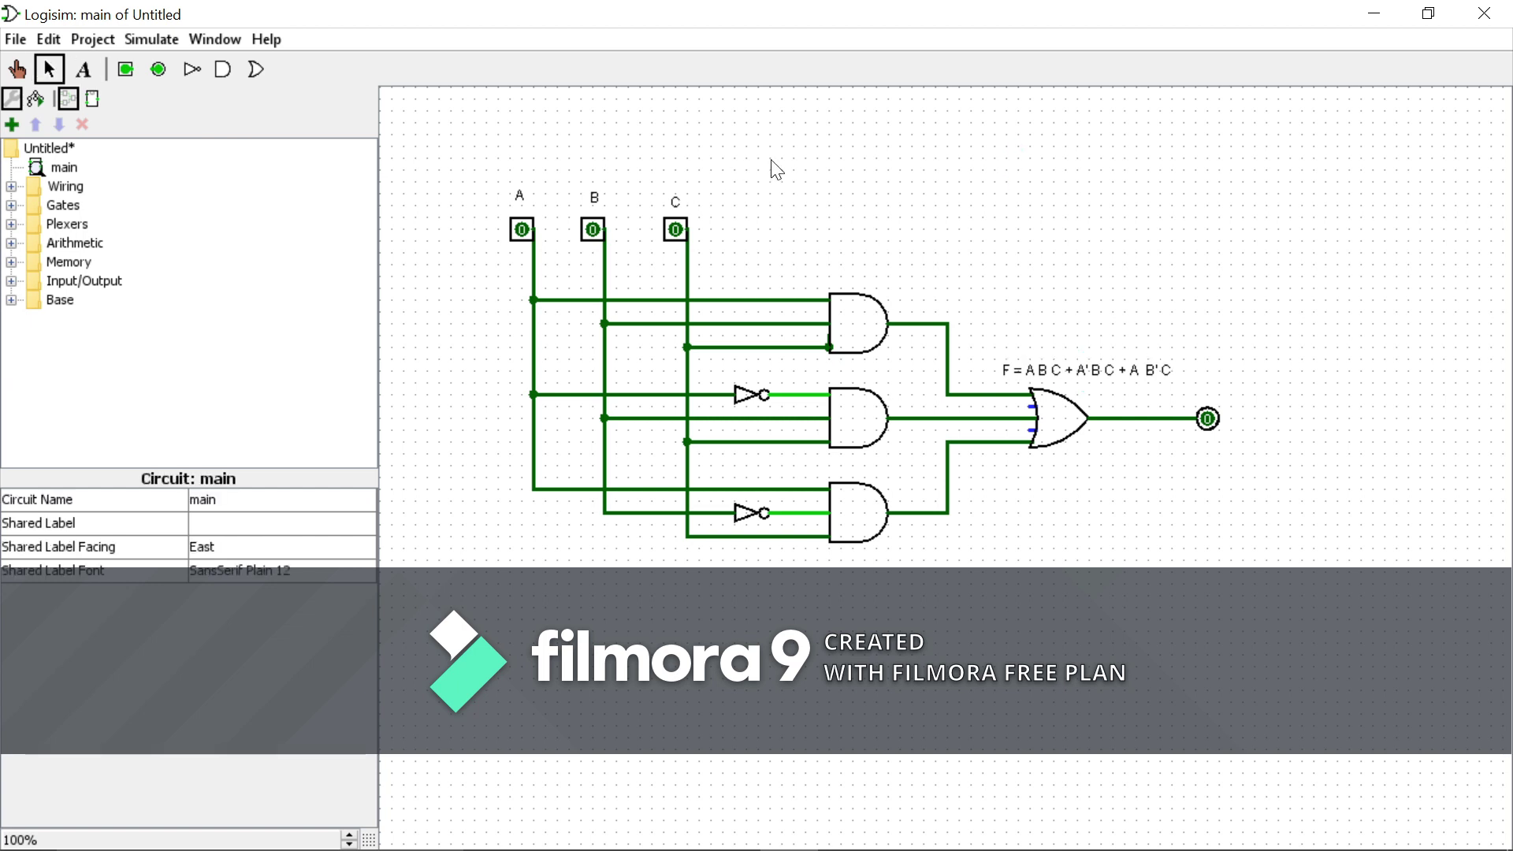
{"action": "left_click_drag", "start_coordinate": [1048, 364], "coordinate": [1098, 369]}
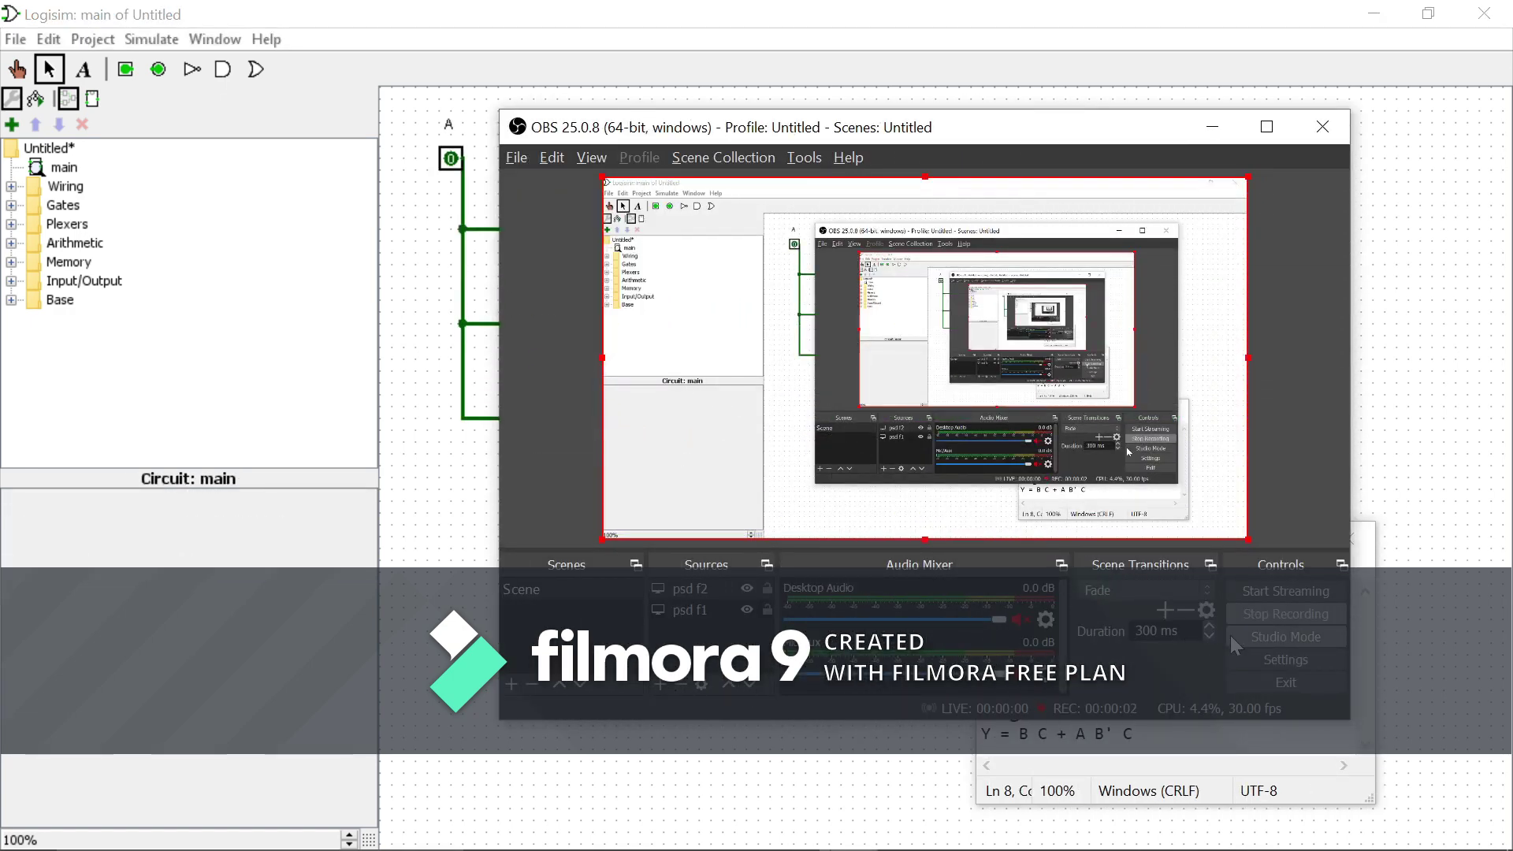
Minimize OBS, move Notepad up, highlight the second function Y = B C + A B' C, and minimize Notepad.
{"action": "left_click", "coordinate": [1212, 127]}
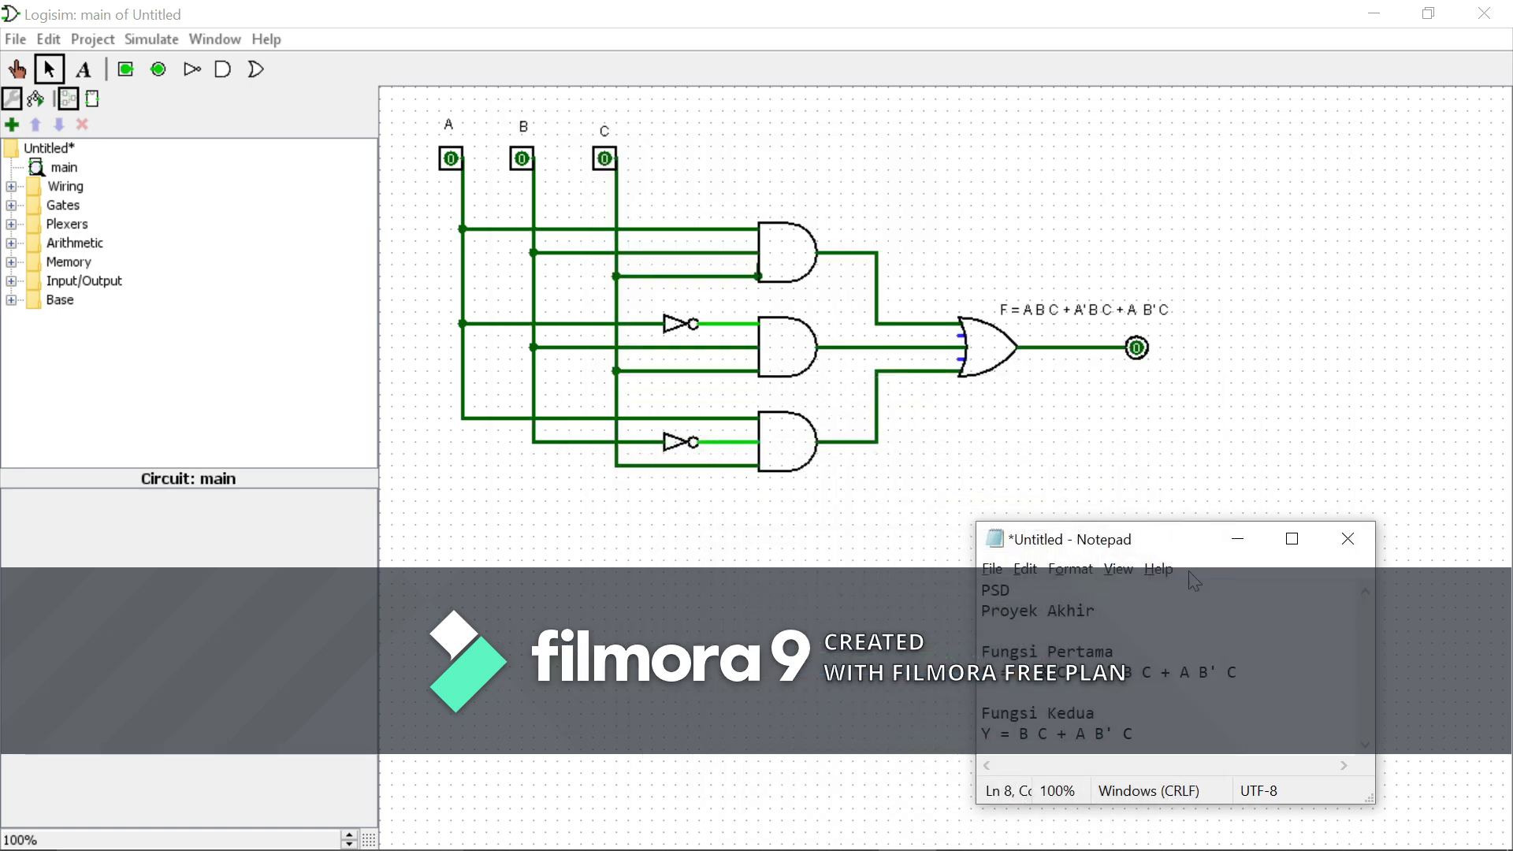
{"action": "left_click_drag", "start_coordinate": [1192, 541], "coordinate": [1186, 485]}
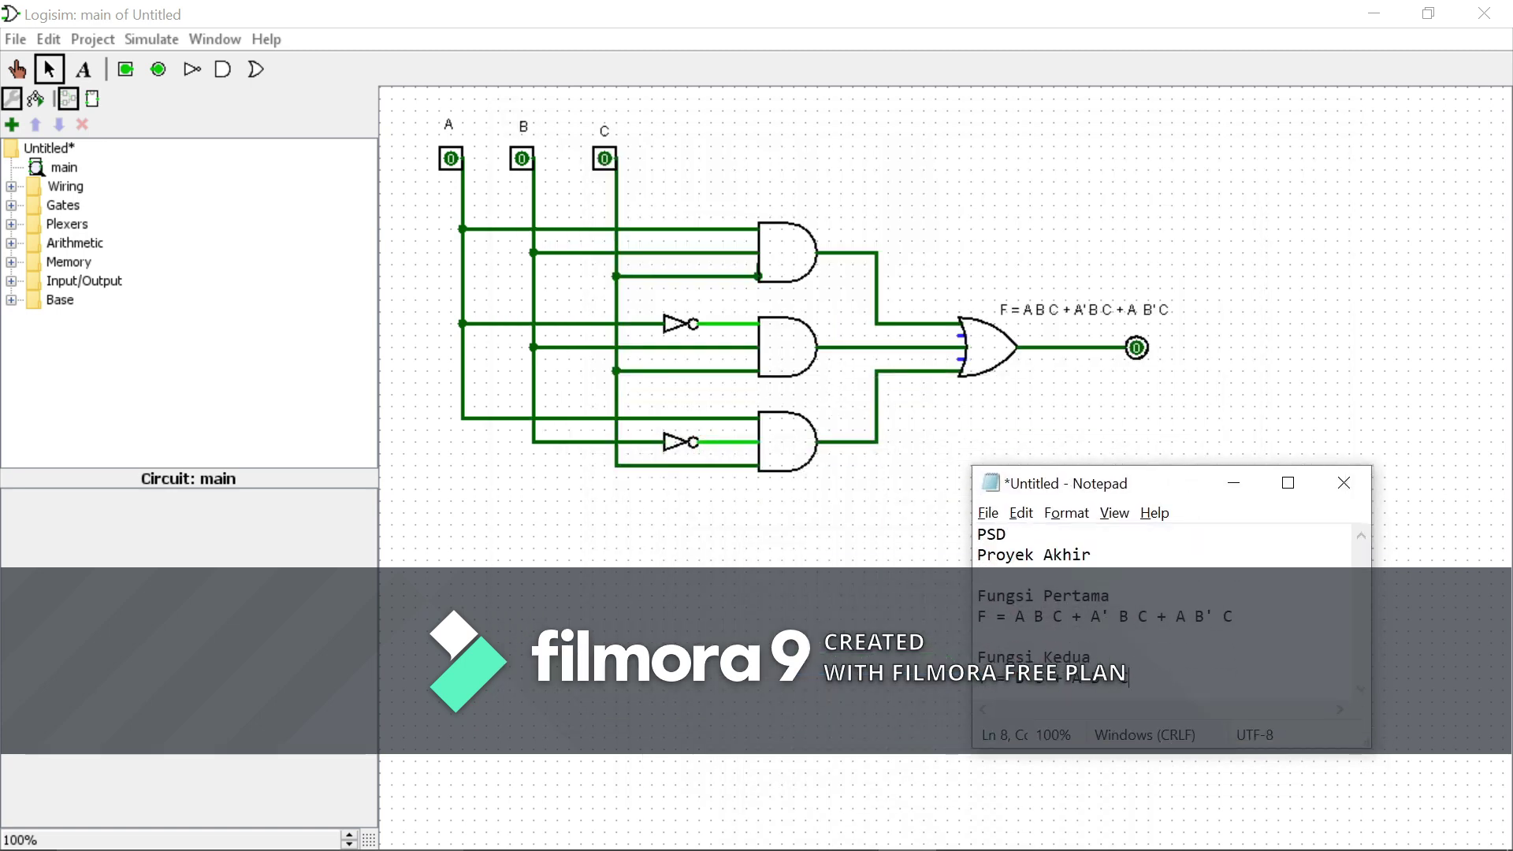
{"action": "left_click_drag", "start_coordinate": [977, 678], "coordinate": [1129, 678]}
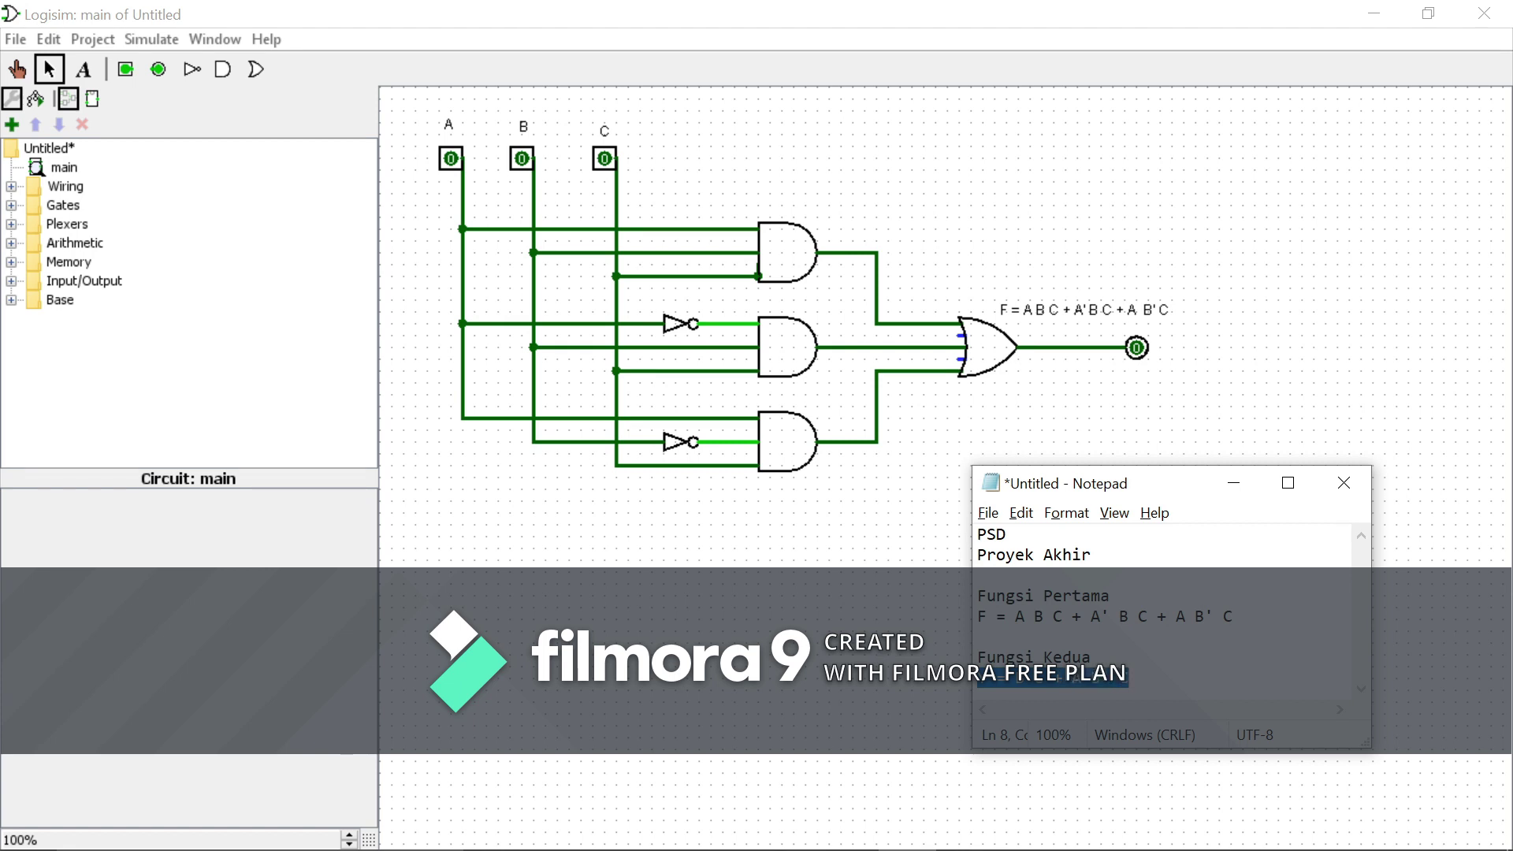
{"action": "left_click", "coordinate": [1234, 485]}
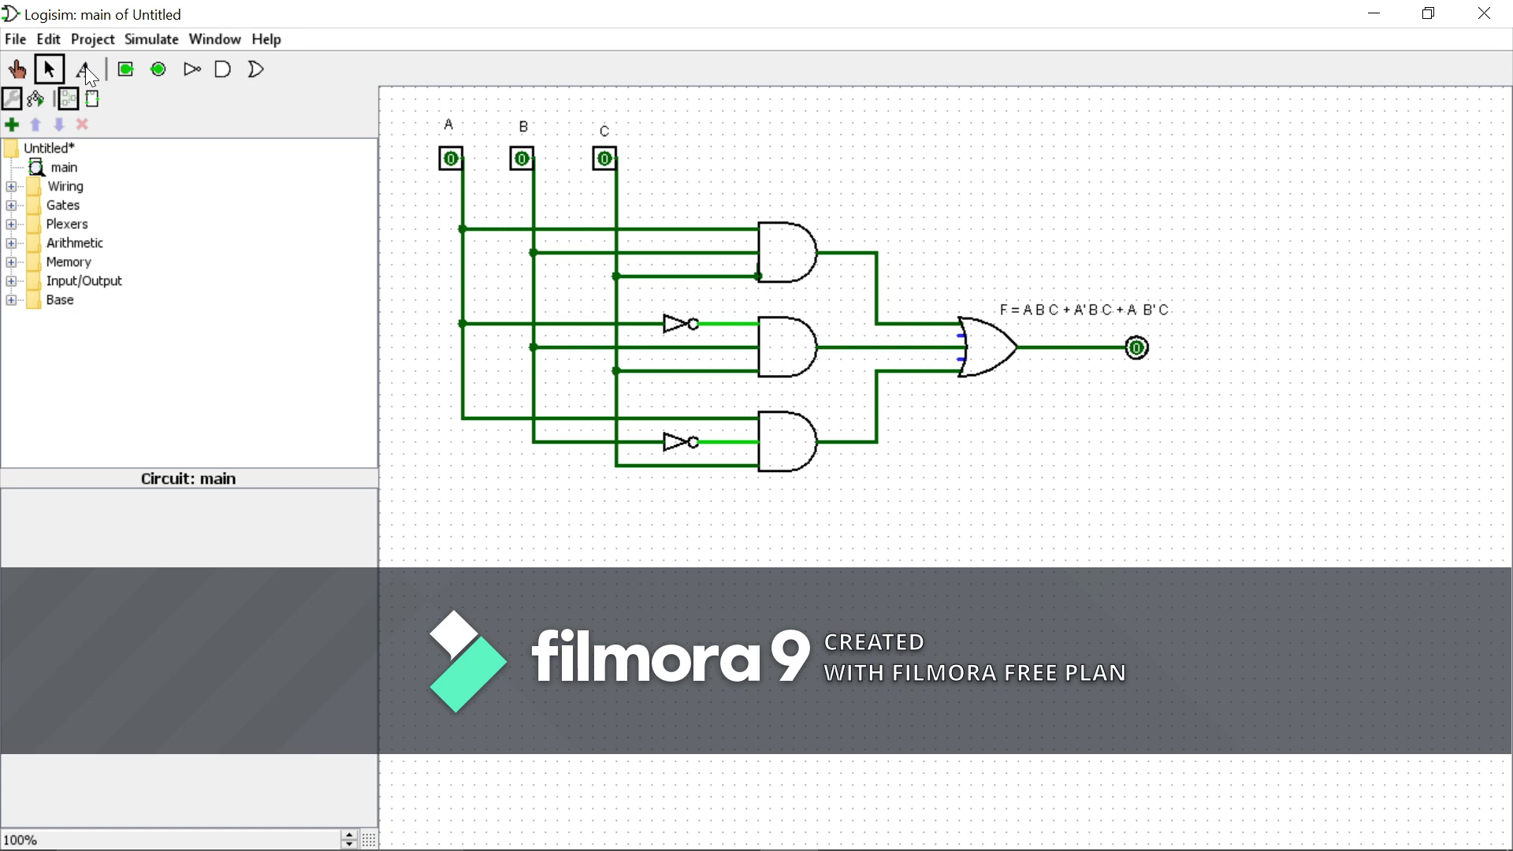
Place three input pins in a horizontal row below the finished circuit for the second function.
{"action": "left_click", "coordinate": [120, 69]}
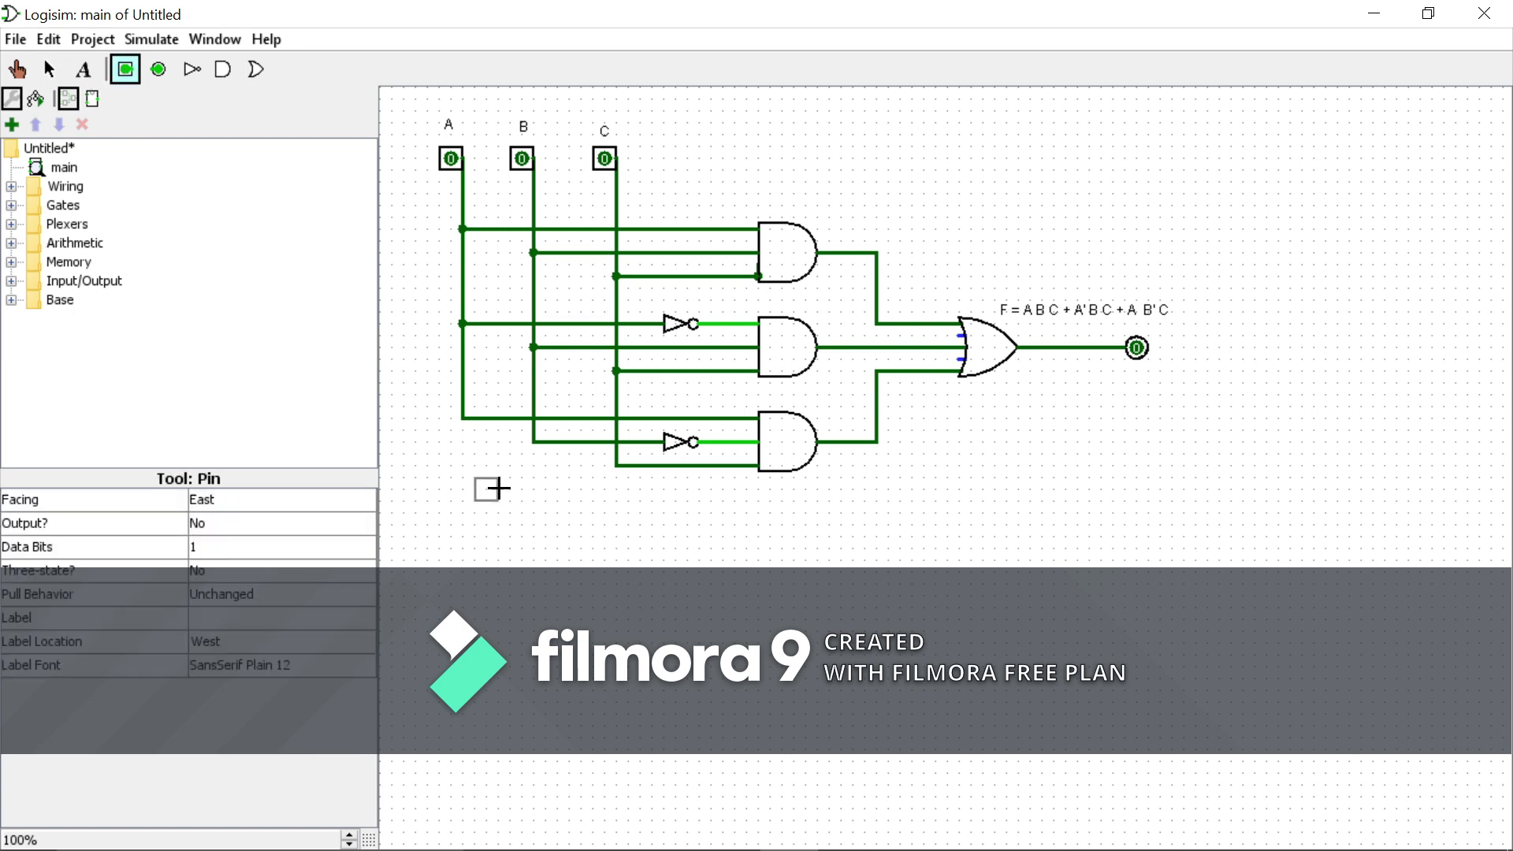
{"action": "left_click", "coordinate": [476, 545]}
{"action": "left_click", "coordinate": [126, 70]}
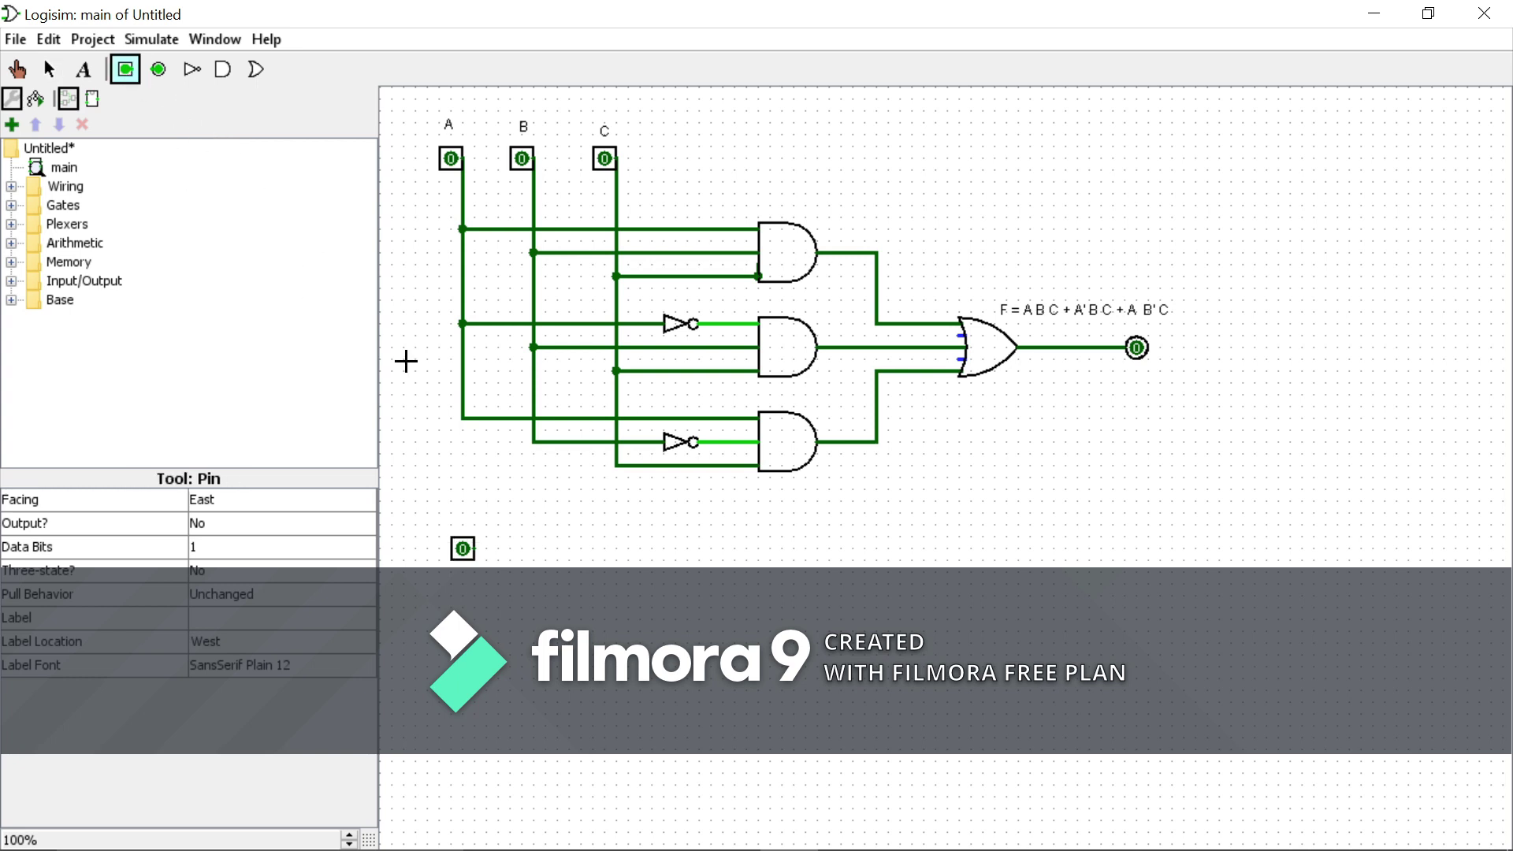
{"action": "left_click", "coordinate": [564, 551]}
{"action": "left_click", "coordinate": [126, 70]}
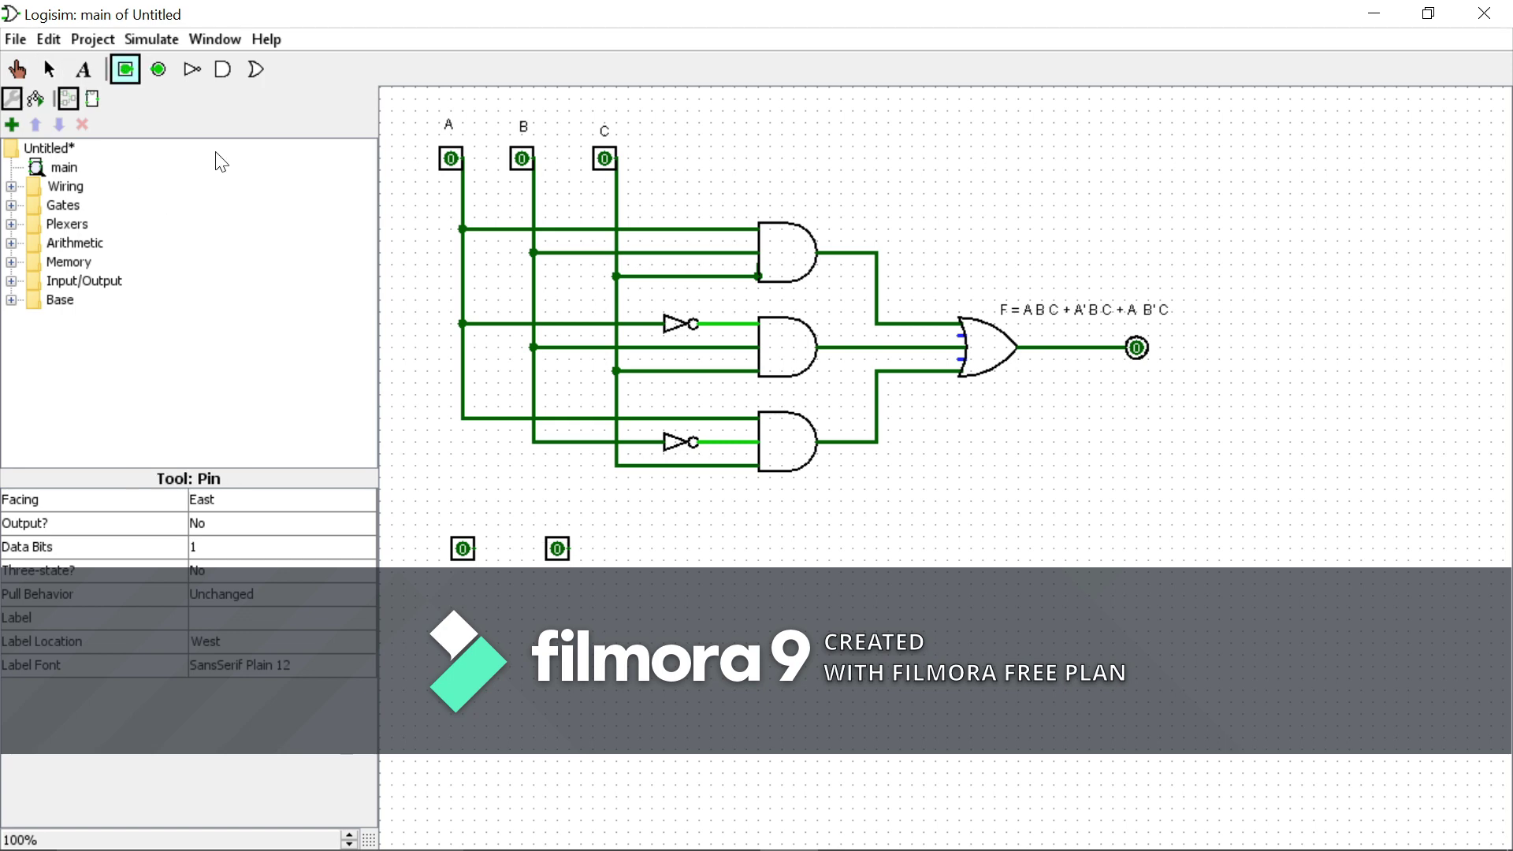
{"action": "left_click", "coordinate": [647, 552]}
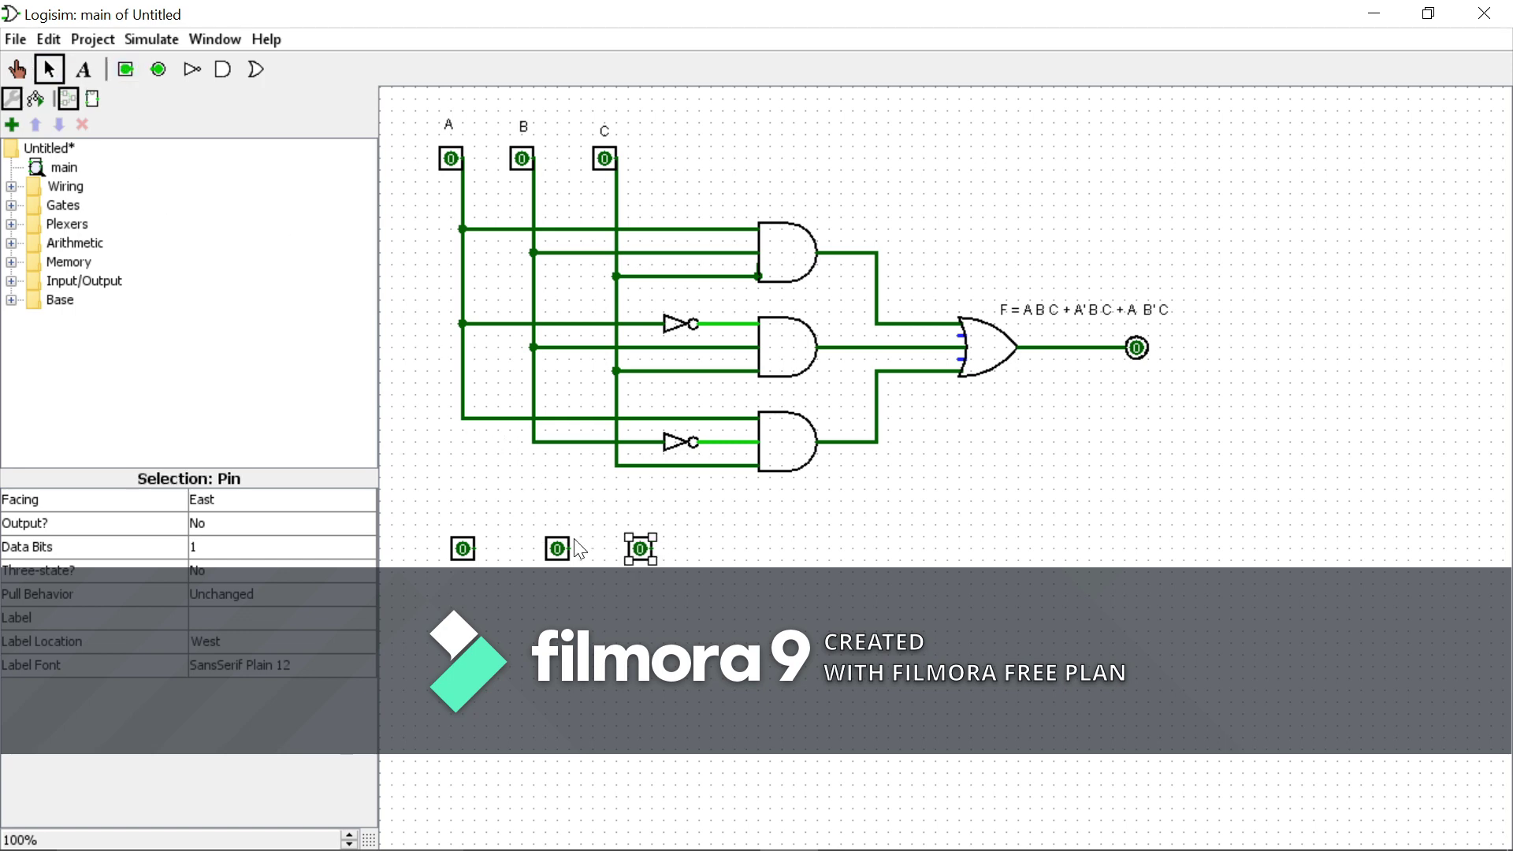
Move the middle and rightmost new input pins slightly left to space them evenly, and shift all three slightly down.
{"action": "left_click_drag", "start_coordinate": [555, 547], "coordinate": [546, 548]}
{"action": "left_click_drag", "start_coordinate": [646, 552], "coordinate": [634, 551]}
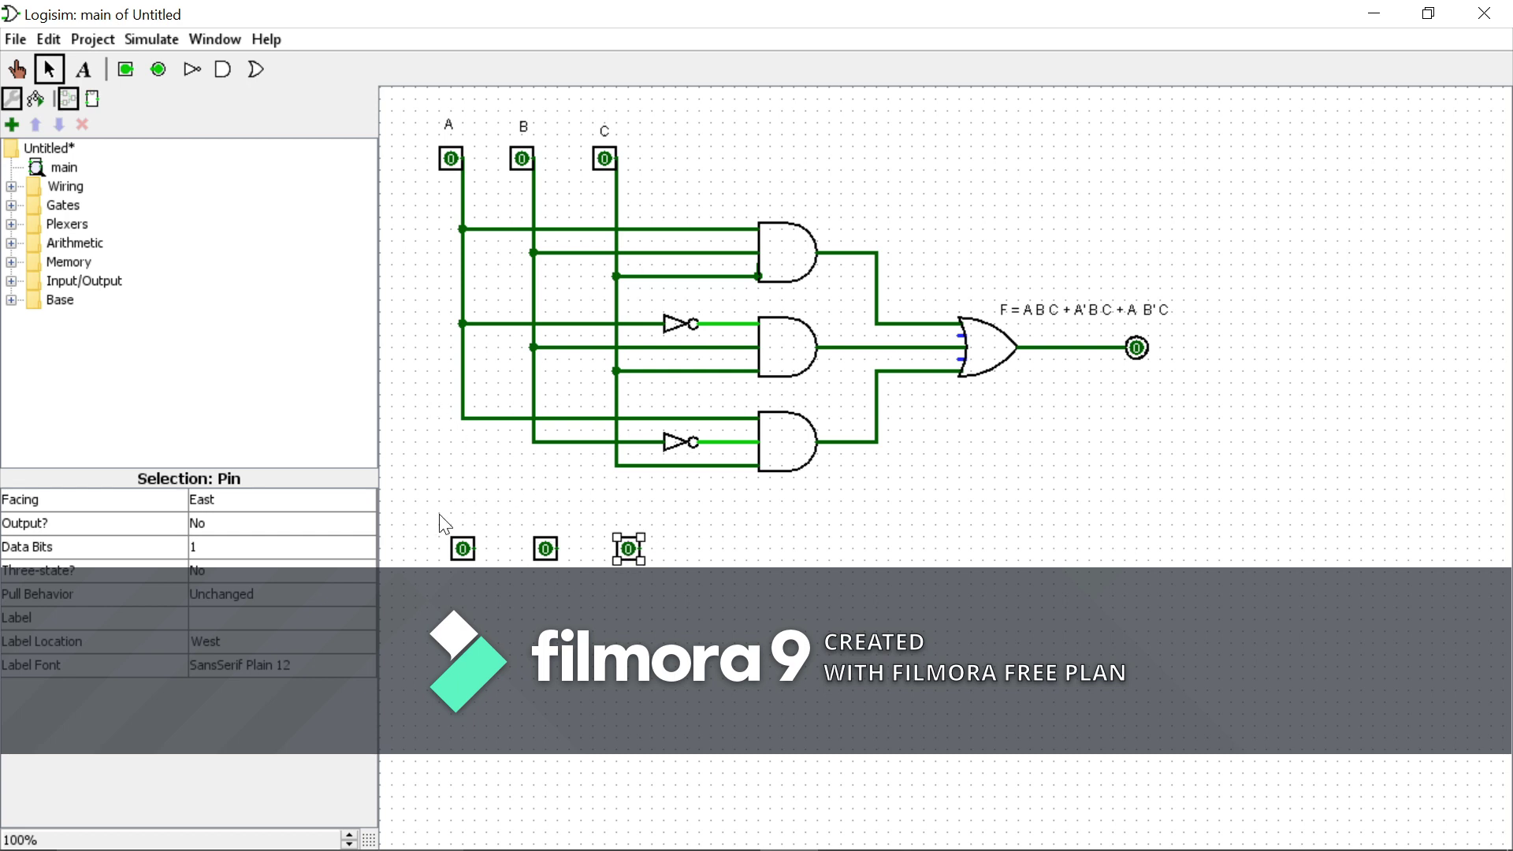
{"action": "left_click_drag", "start_coordinate": [429, 518], "coordinate": [647, 596]}
{"action": "left_click_drag", "start_coordinate": [629, 543], "coordinate": [631, 555]}
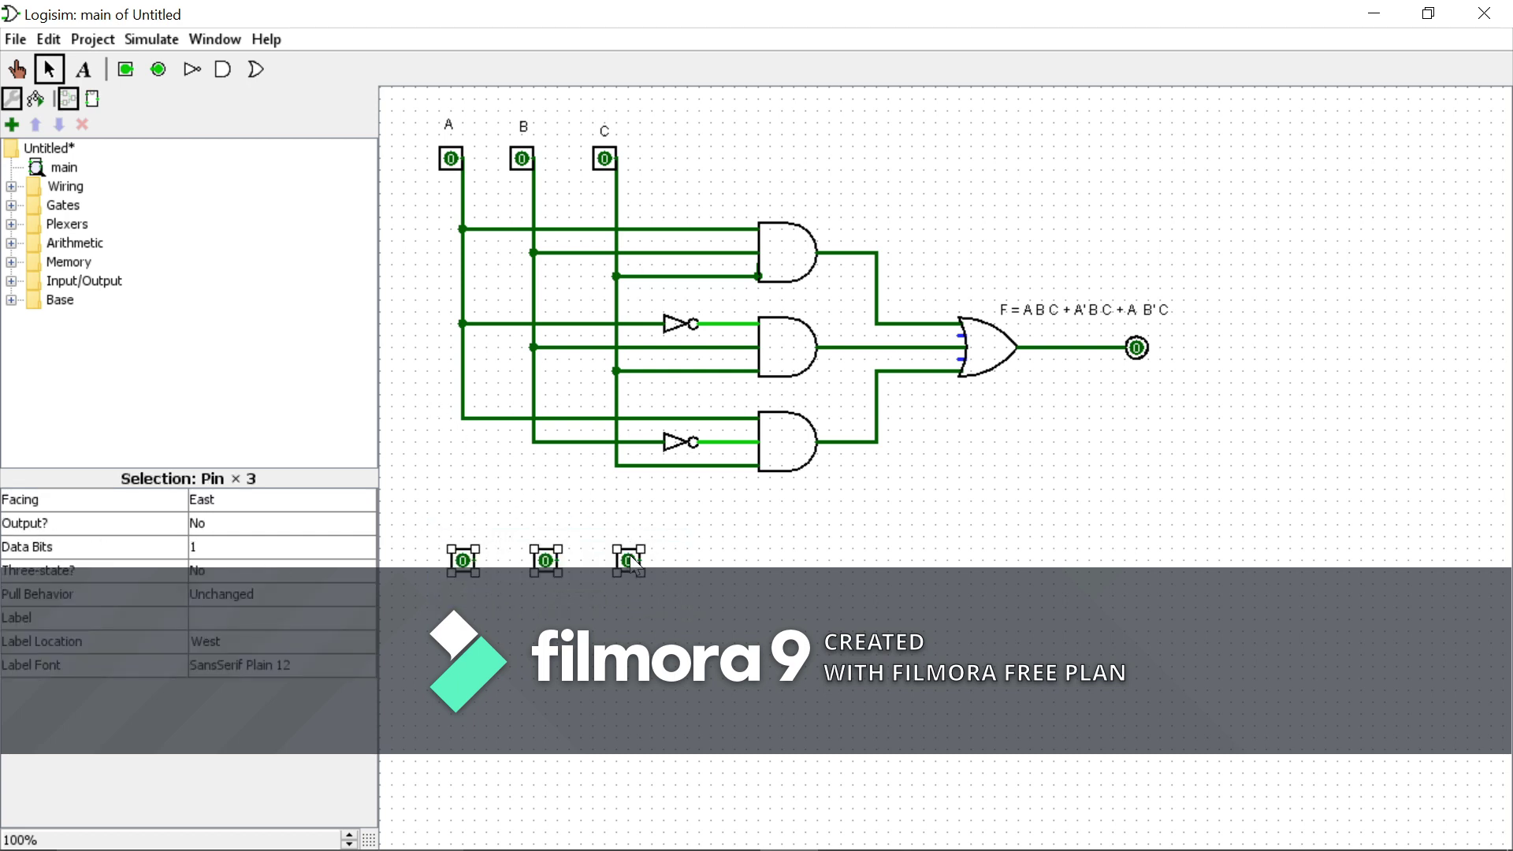
Add the text labels A, B and C above the three new input pins of the second circuit.
{"action": "left_click", "coordinate": [85, 71]}
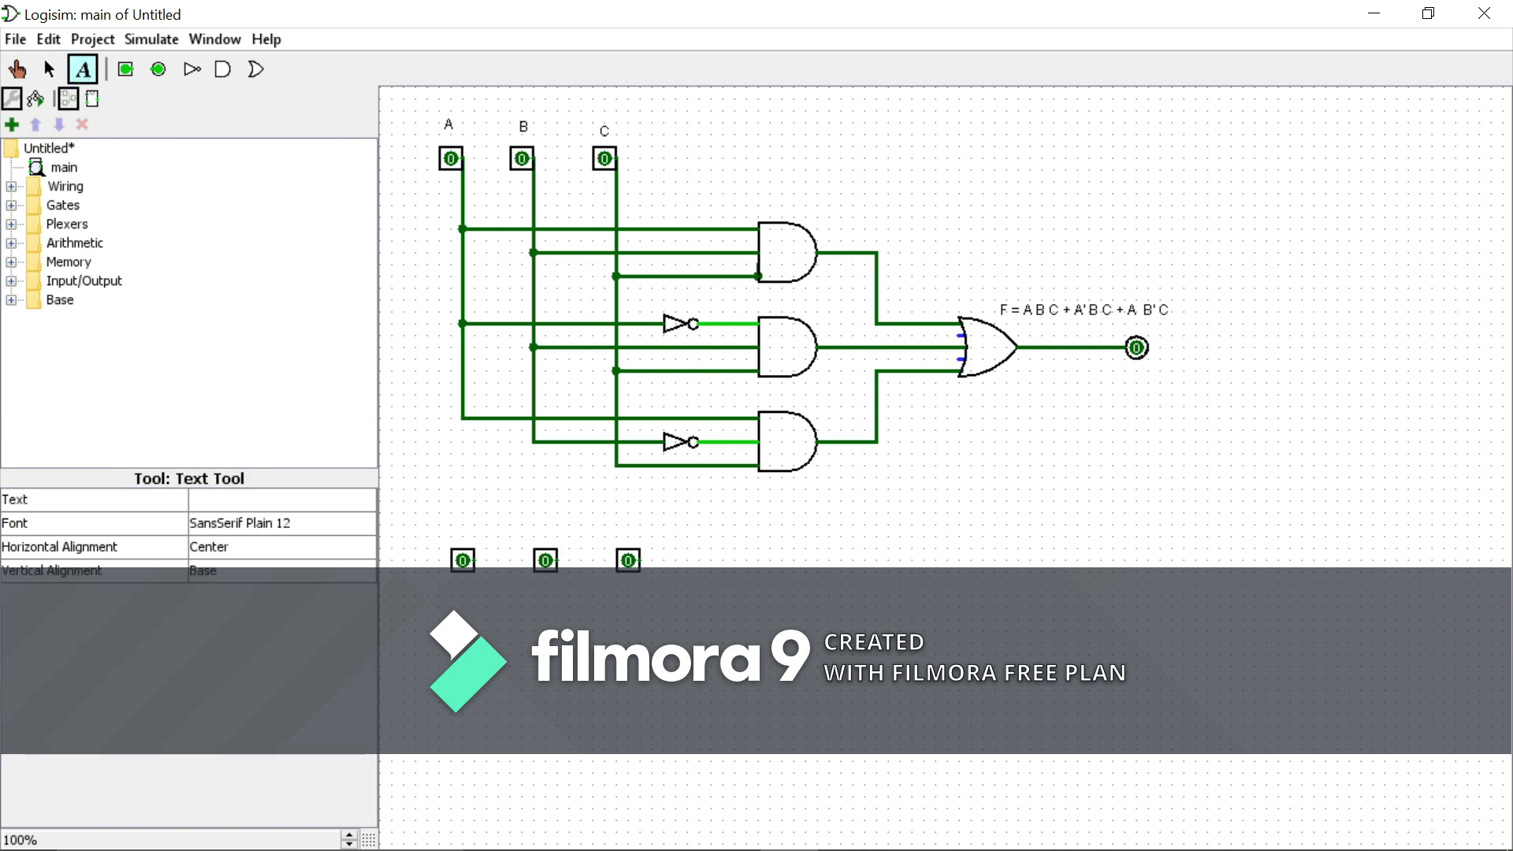
{"action": "left_click", "coordinate": [463, 524]}
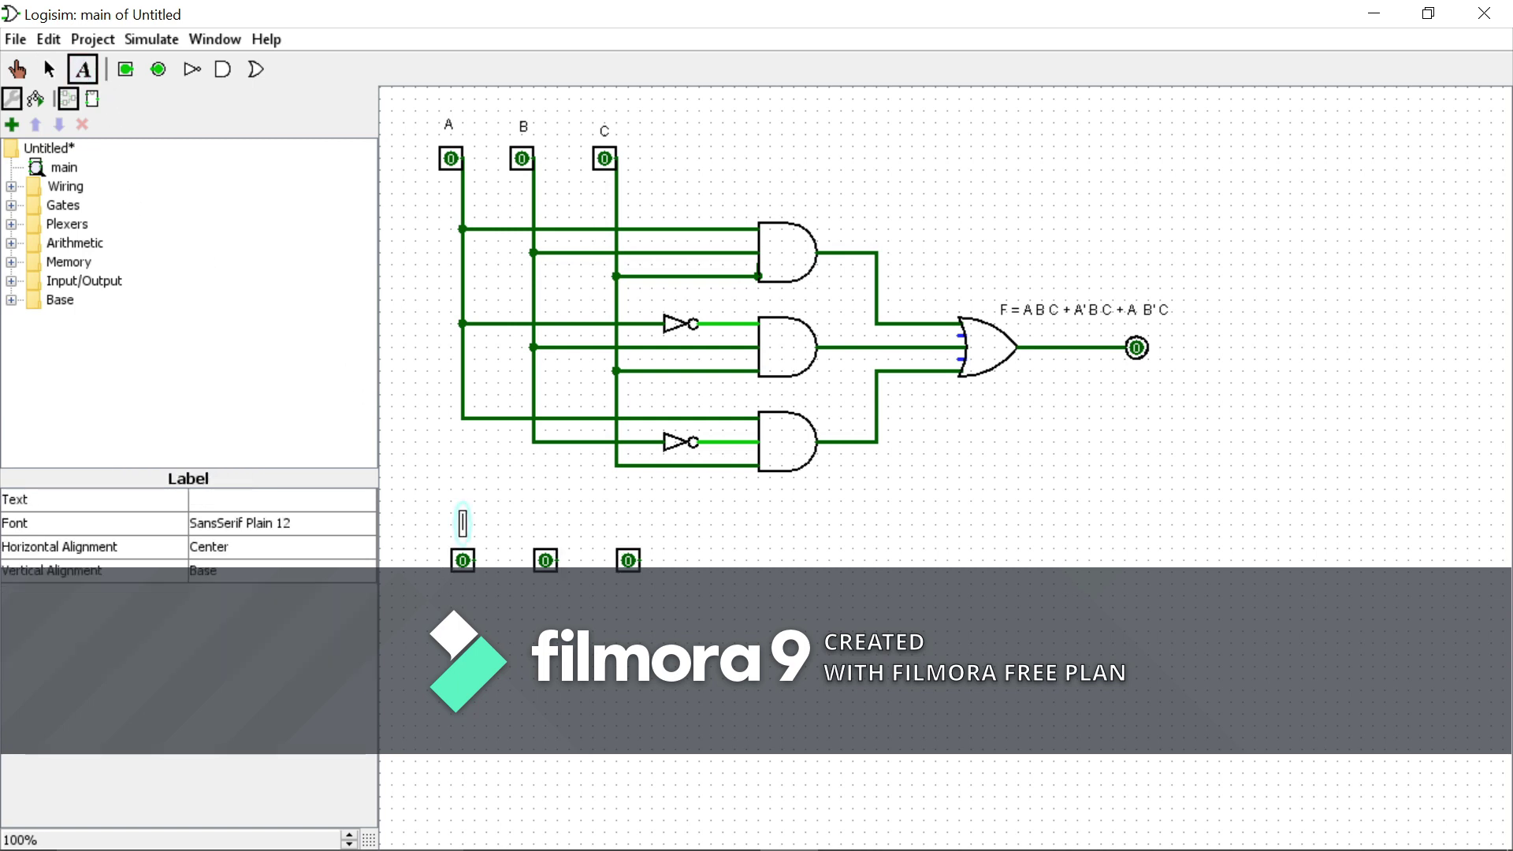
{"action": "type", "text": "A"}
{"action": "left_click", "coordinate": [541, 518]}
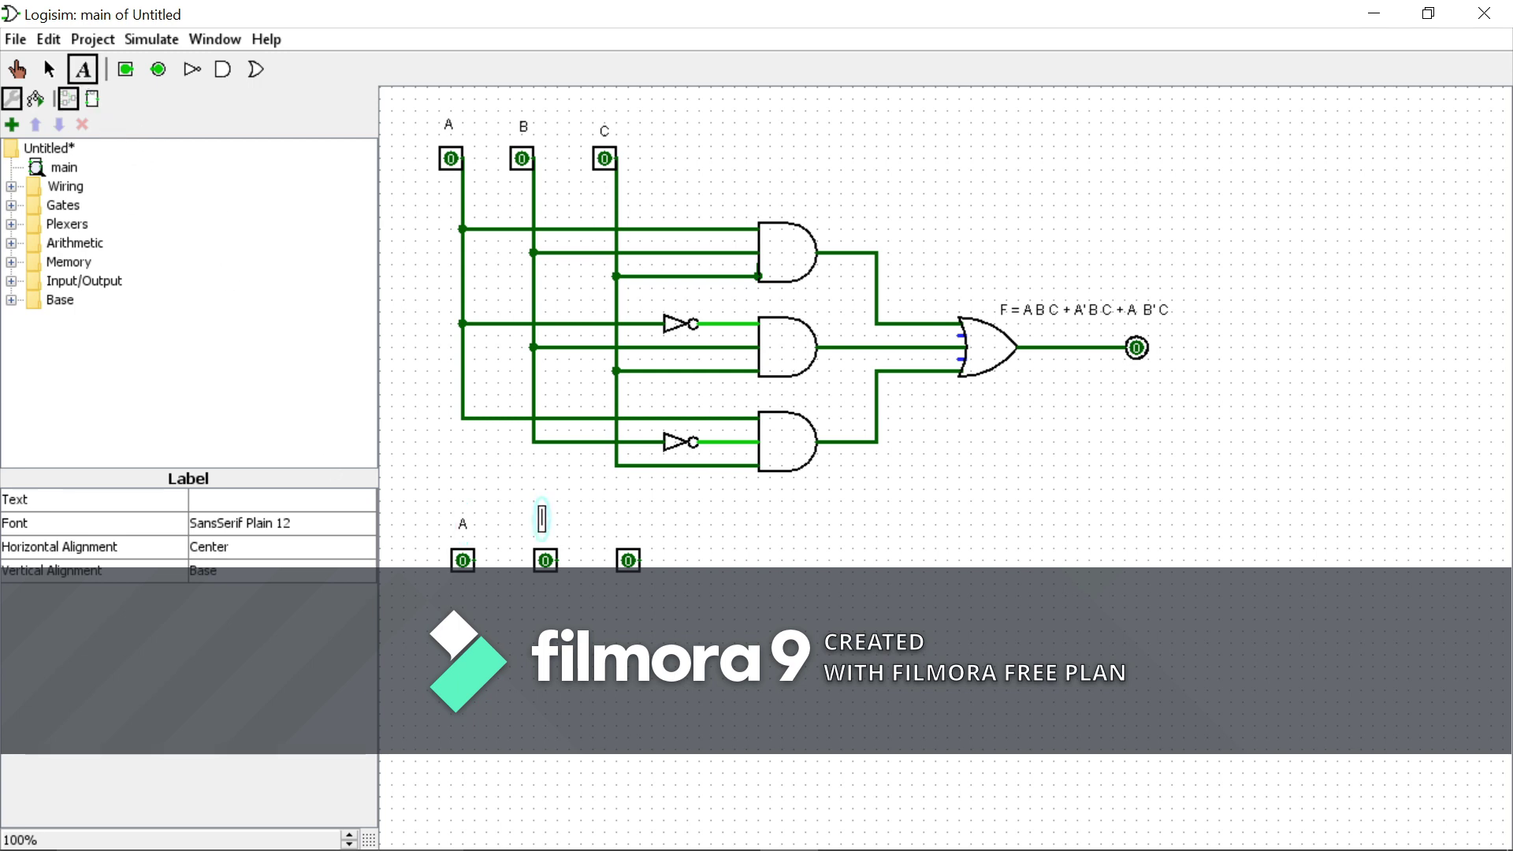
{"action": "type", "text": "B"}
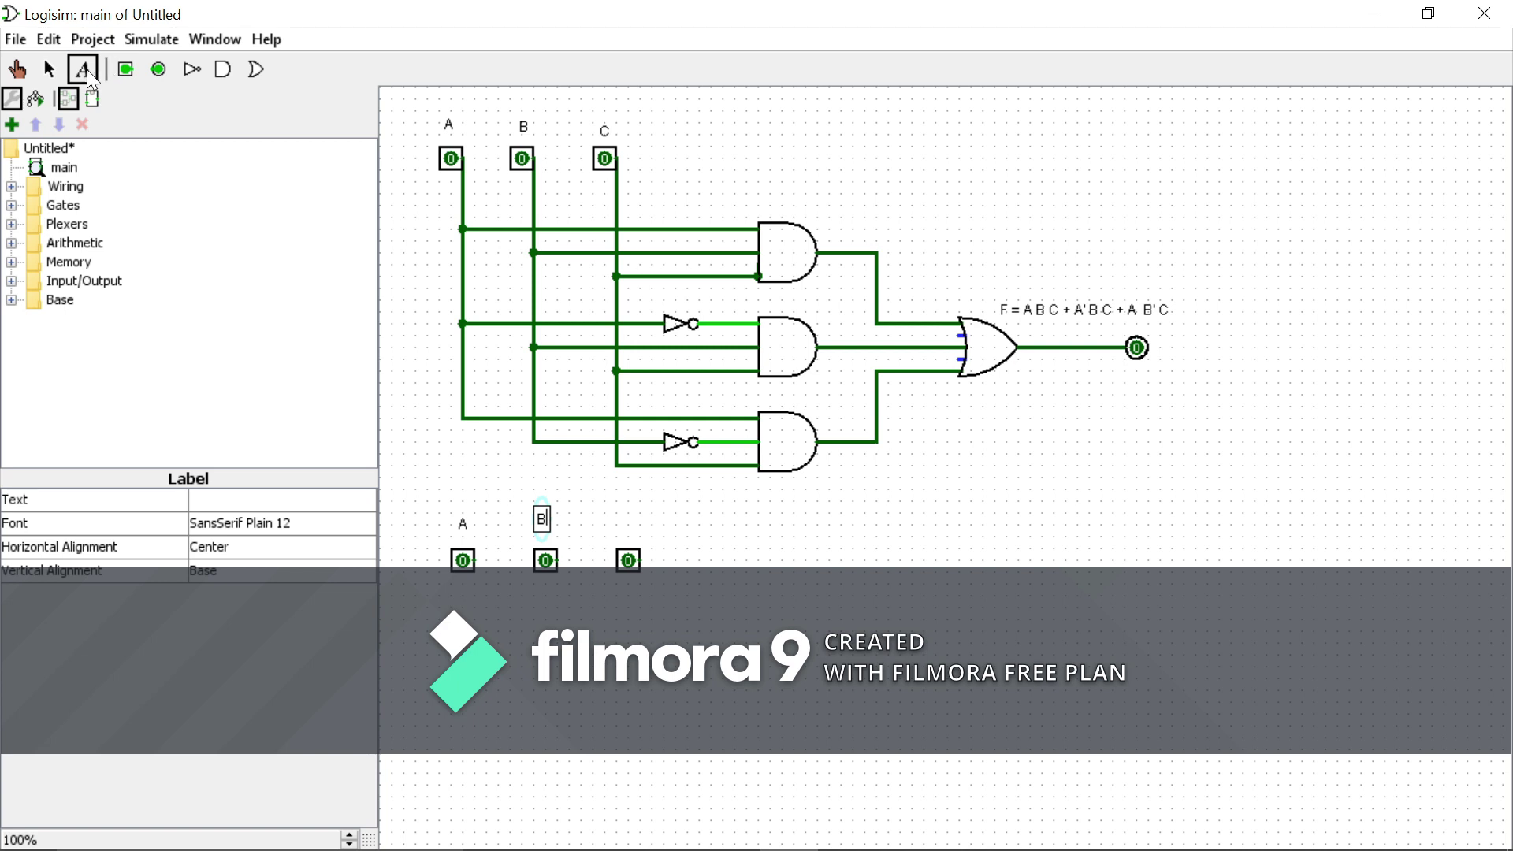
{"action": "left_click", "coordinate": [626, 518]}
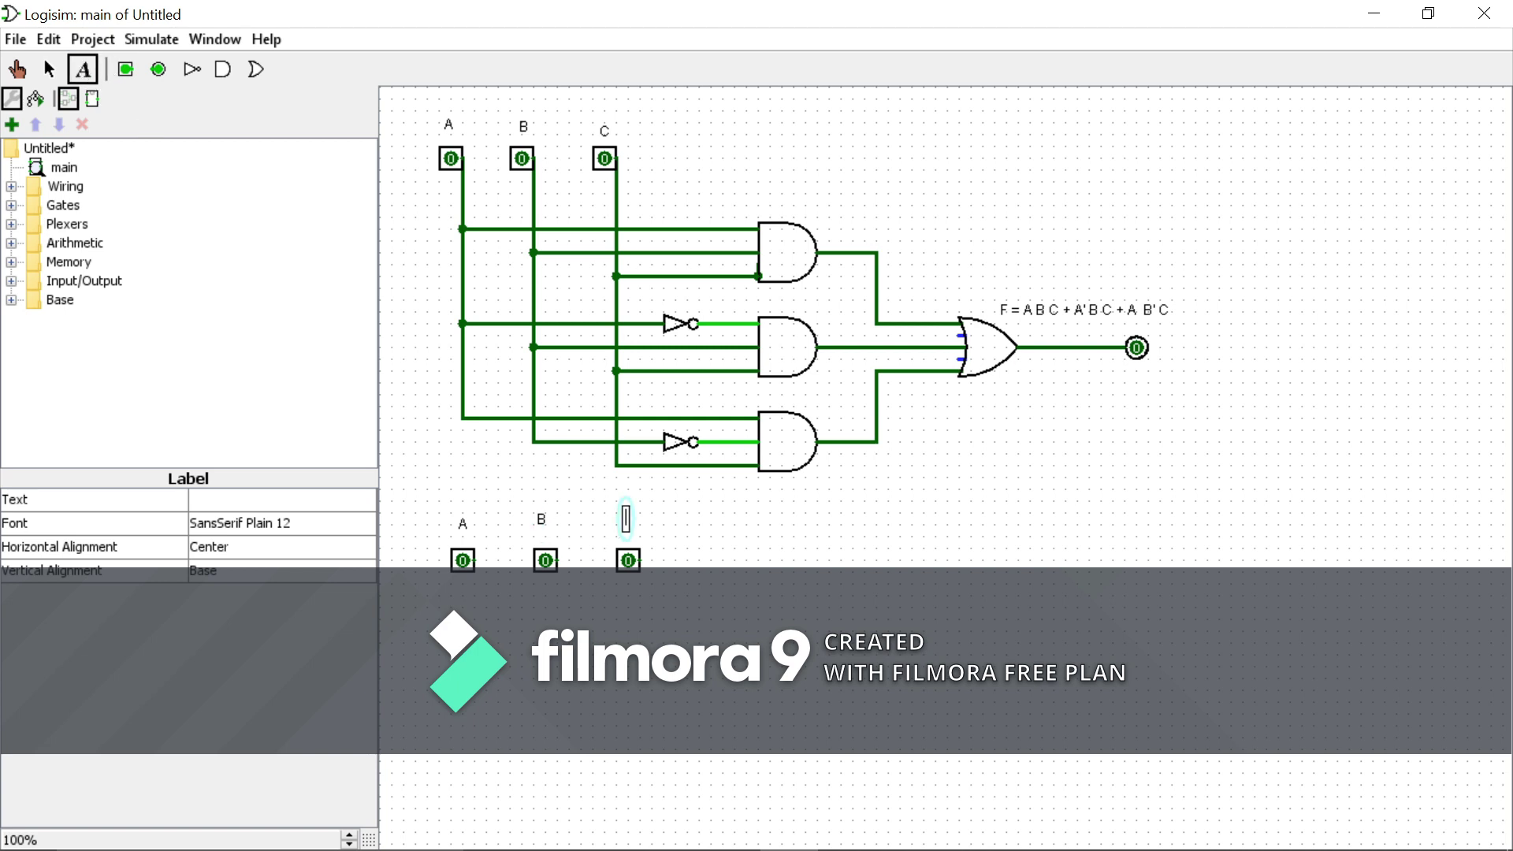
{"action": "type", "text": "C"}
Nudge the B and C labels above the new pins into line with the A label.
{"action": "left_click", "coordinate": [49, 69]}
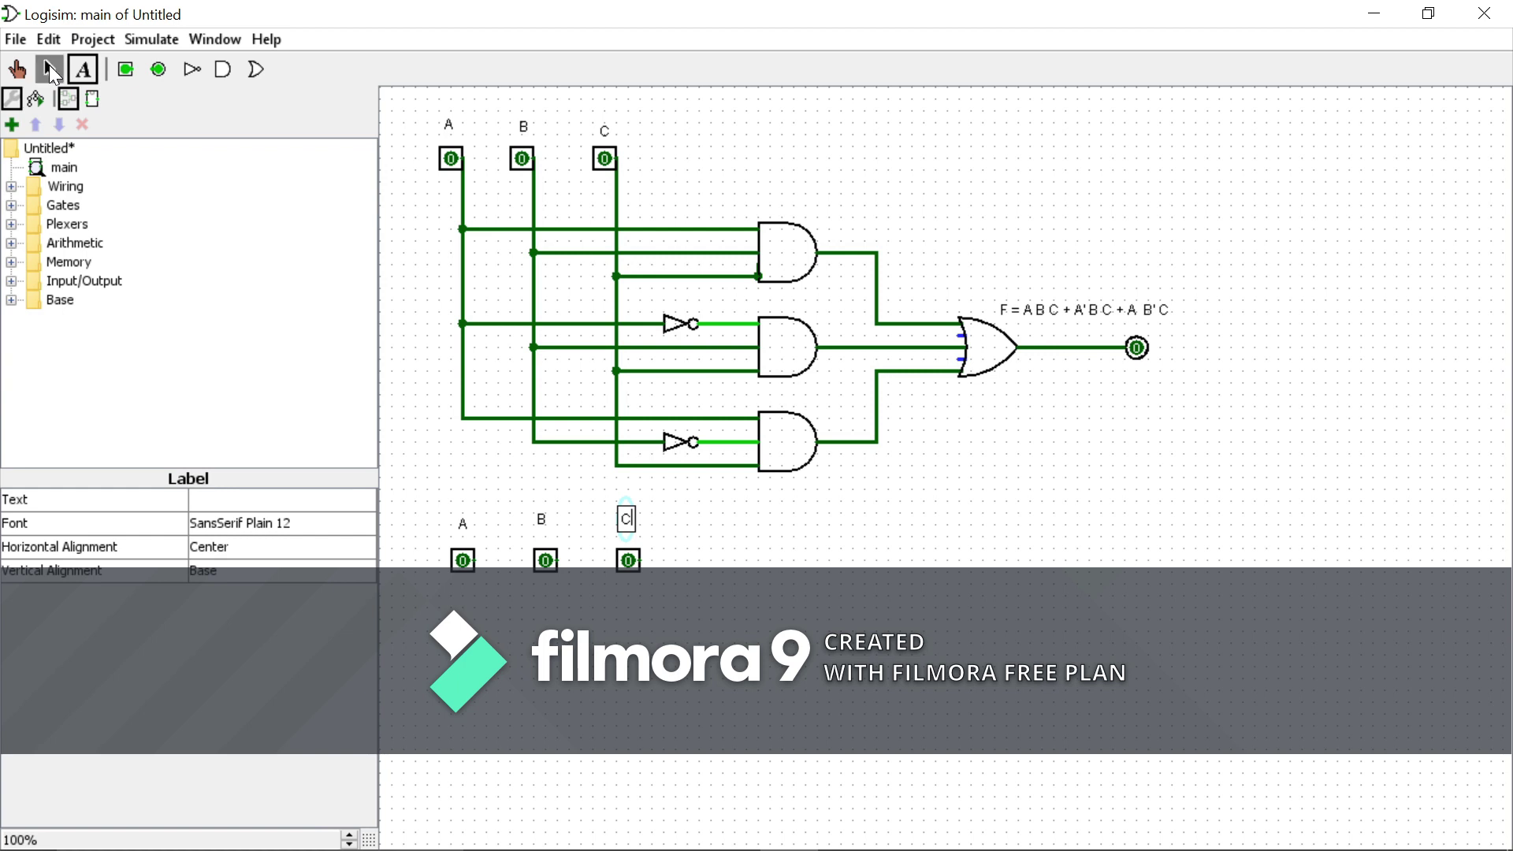
{"action": "left_click", "coordinate": [538, 522]}
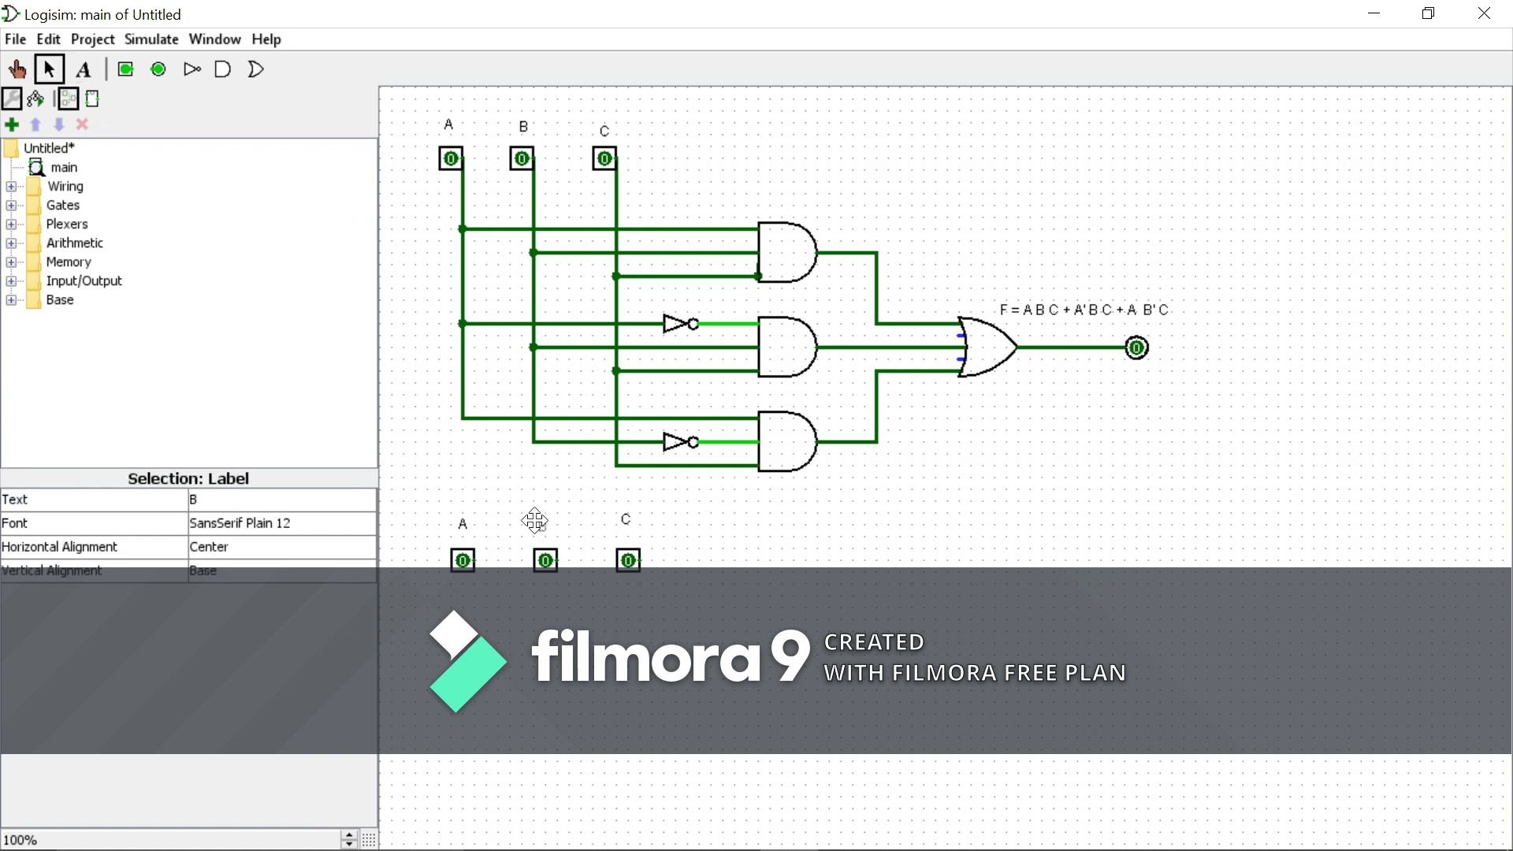
{"action": "left_click", "coordinate": [626, 522]}
{"action": "mouse_move", "coordinate": [637, 524]}
{"action": "left_mouse_down"}
{"action": "mouse_move", "coordinate": [625, 513]}
{"action": "mouse_move", "coordinate": [628, 536]}
{"action": "left_mouse_up"}
{"action": "left_click_drag", "start_coordinate": [627, 530], "coordinate": [631, 528]}
Place two AND gates one below the other, below and to the right of the new input pins.
{"action": "left_click", "coordinate": [223, 69]}
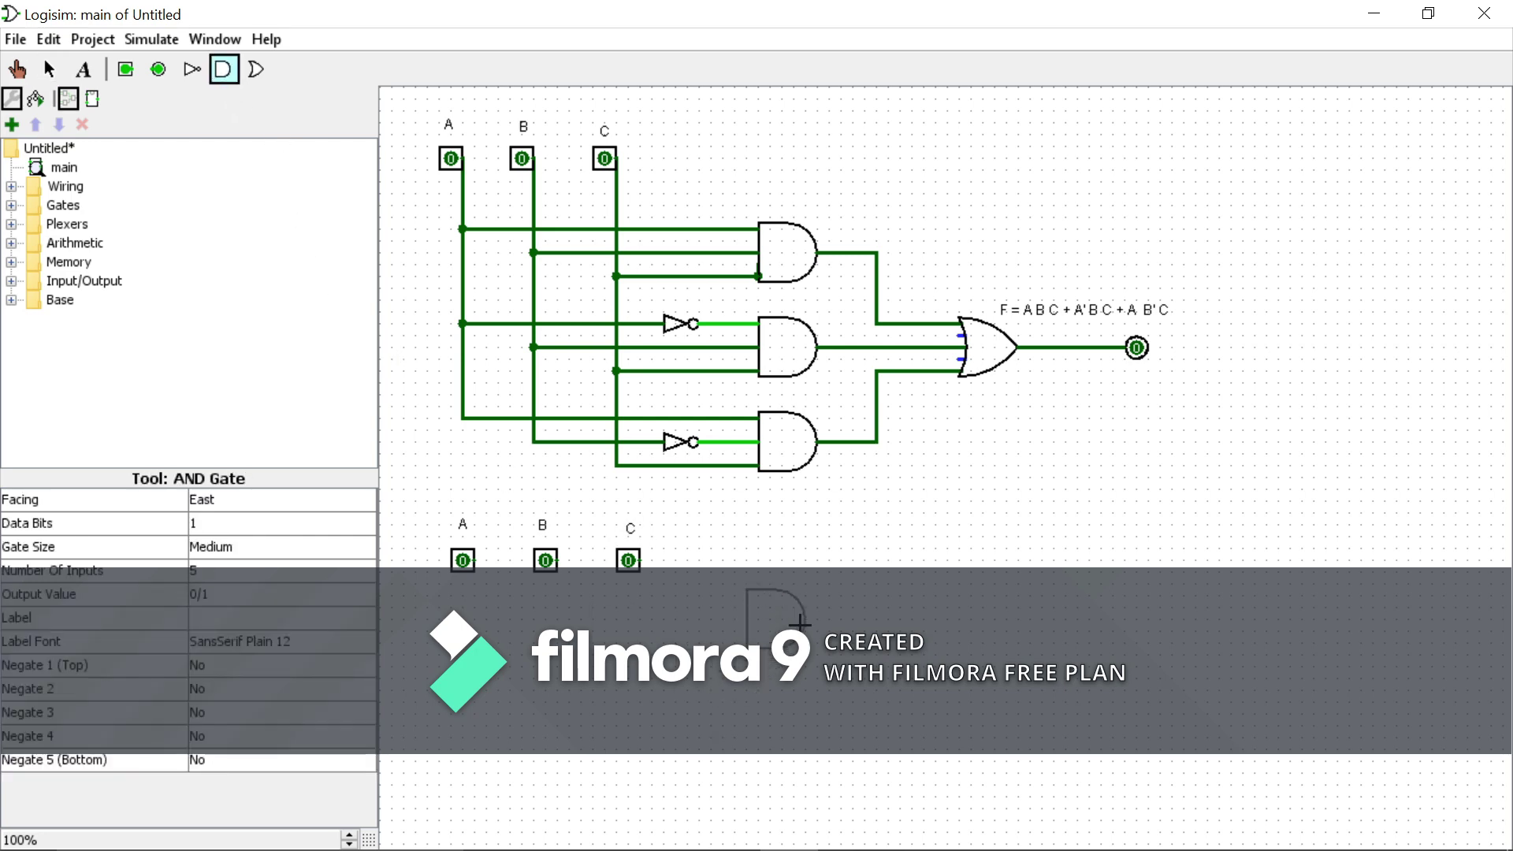
{"action": "left_click", "coordinate": [794, 627]}
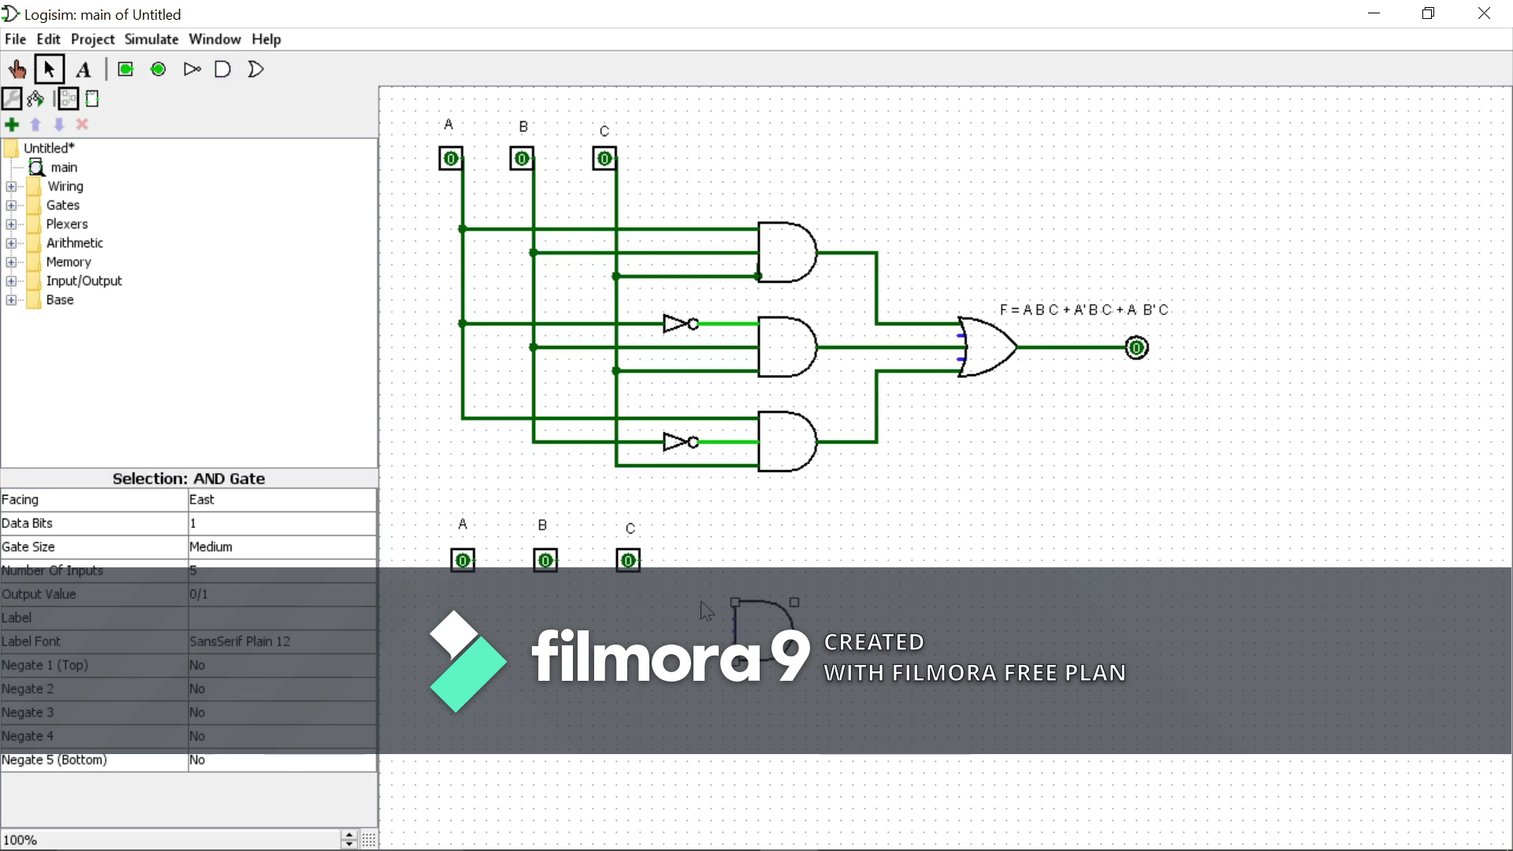
{"action": "left_click", "coordinate": [219, 78]}
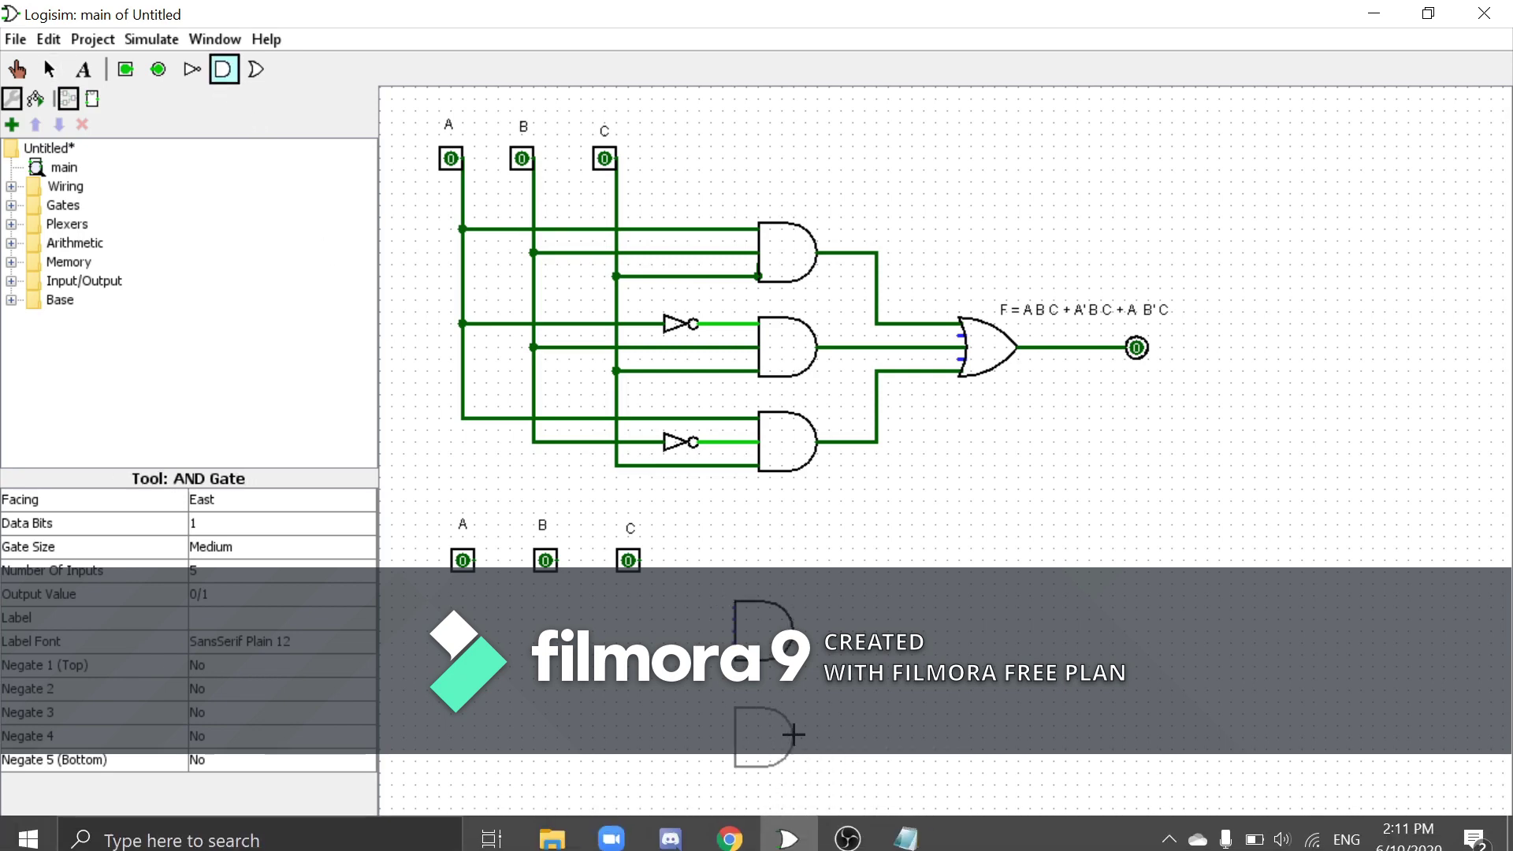
{"action": "left_click", "coordinate": [792, 735]}
Switch to Notepad, examine the second function's terms against the term A B' C in the first function, and minimize Notepad.
{"action": "key", "text": "alt+Tab"}
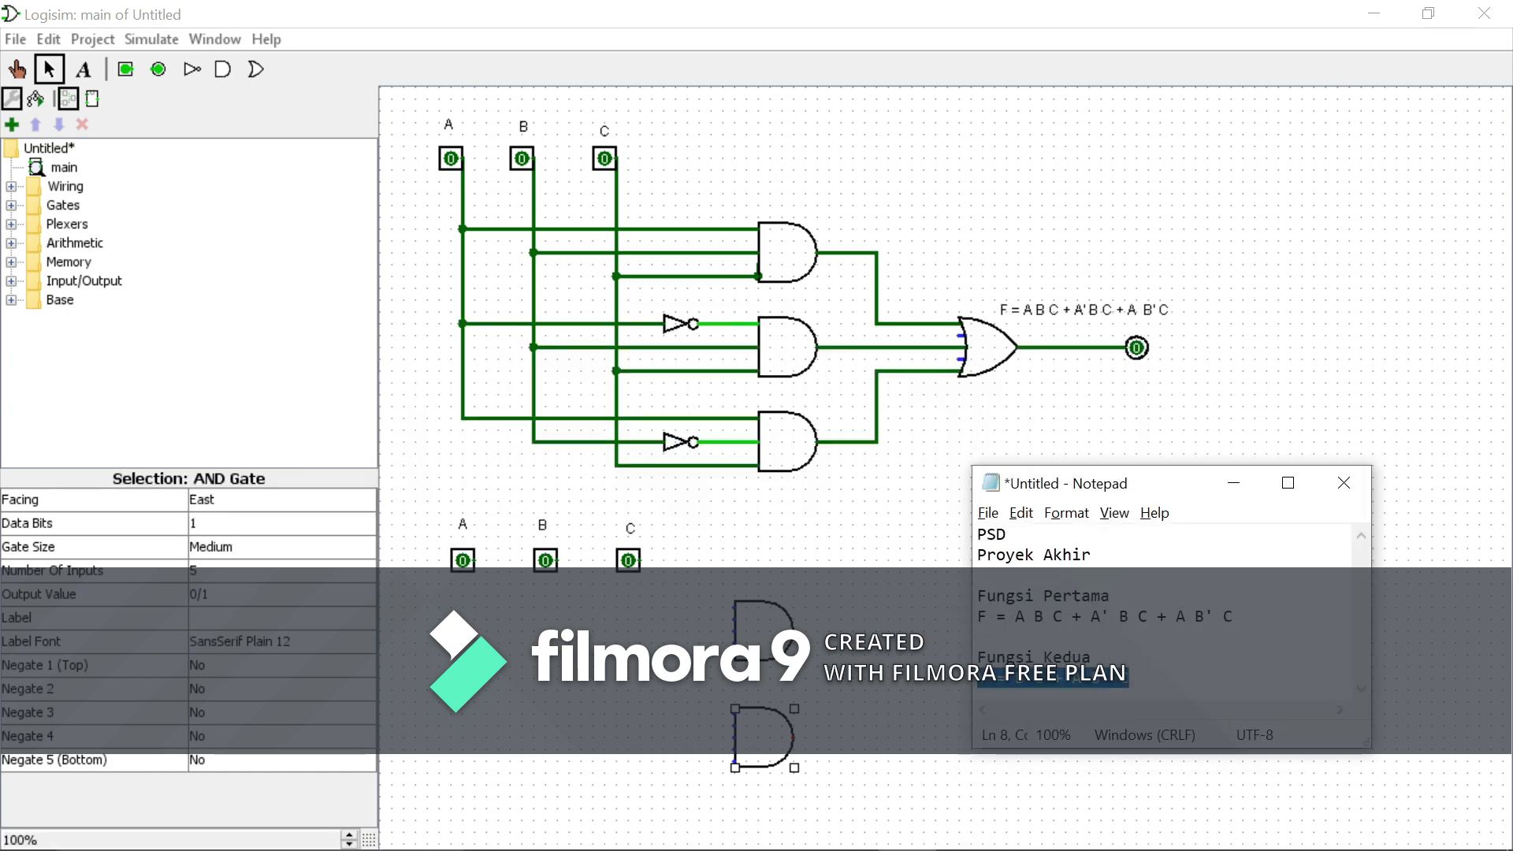
{"action": "left_click", "coordinate": [1015, 677]}
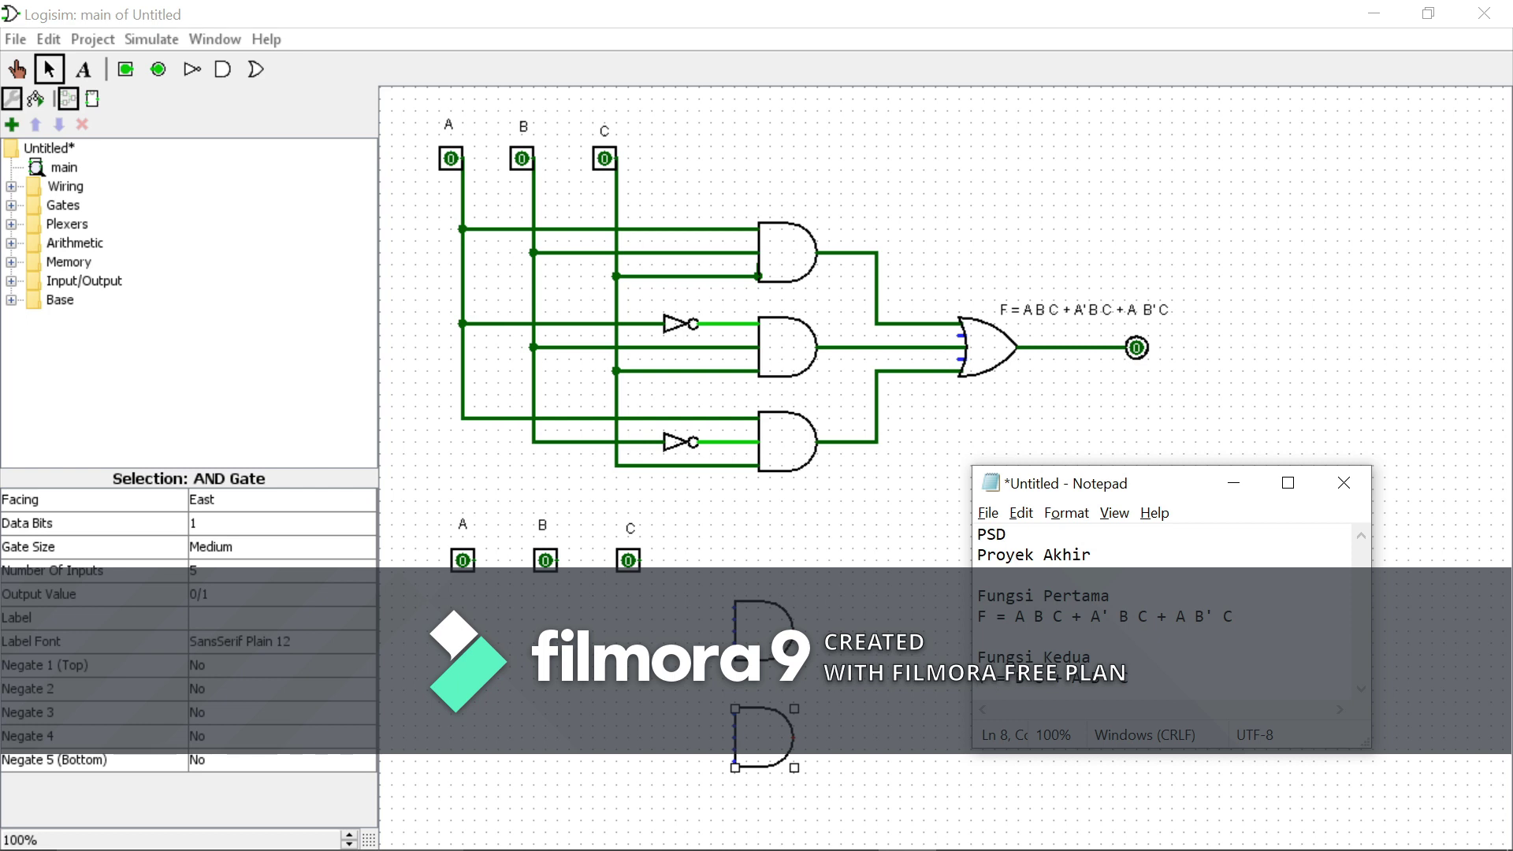
{"action": "key", "text": "shift+Right"}
{"action": "key", "text": "shift+Right"}
{"action": "key", "text": "shift+Right"}
{"action": "key", "text": "shift+Right"}
{"action": "key", "text": "Right"}
{"action": "key", "text": "shift+Right"}
{"action": "key", "text": "shift+Right"}
{"action": "key", "text": "shift+Right"}
{"action": "key", "text": "shift+Right"}
{"action": "key", "text": "shift+Right"}
{"action": "key", "text": "shift+Right"}
{"action": "left_click_drag", "start_coordinate": [1015, 616], "coordinate": [1176, 617]}
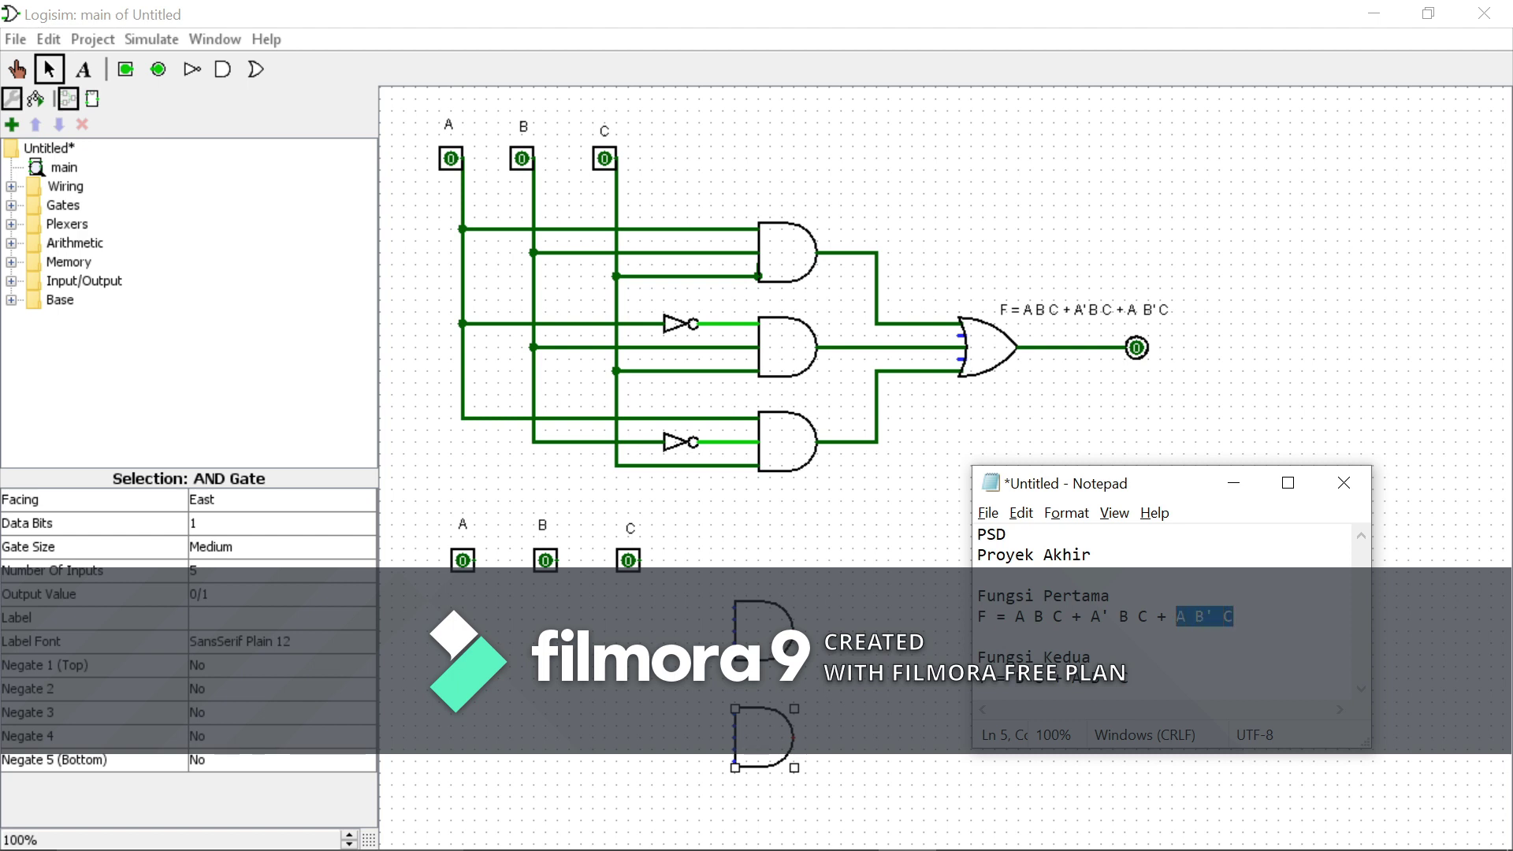
{"action": "left_click", "coordinate": [1234, 484]}
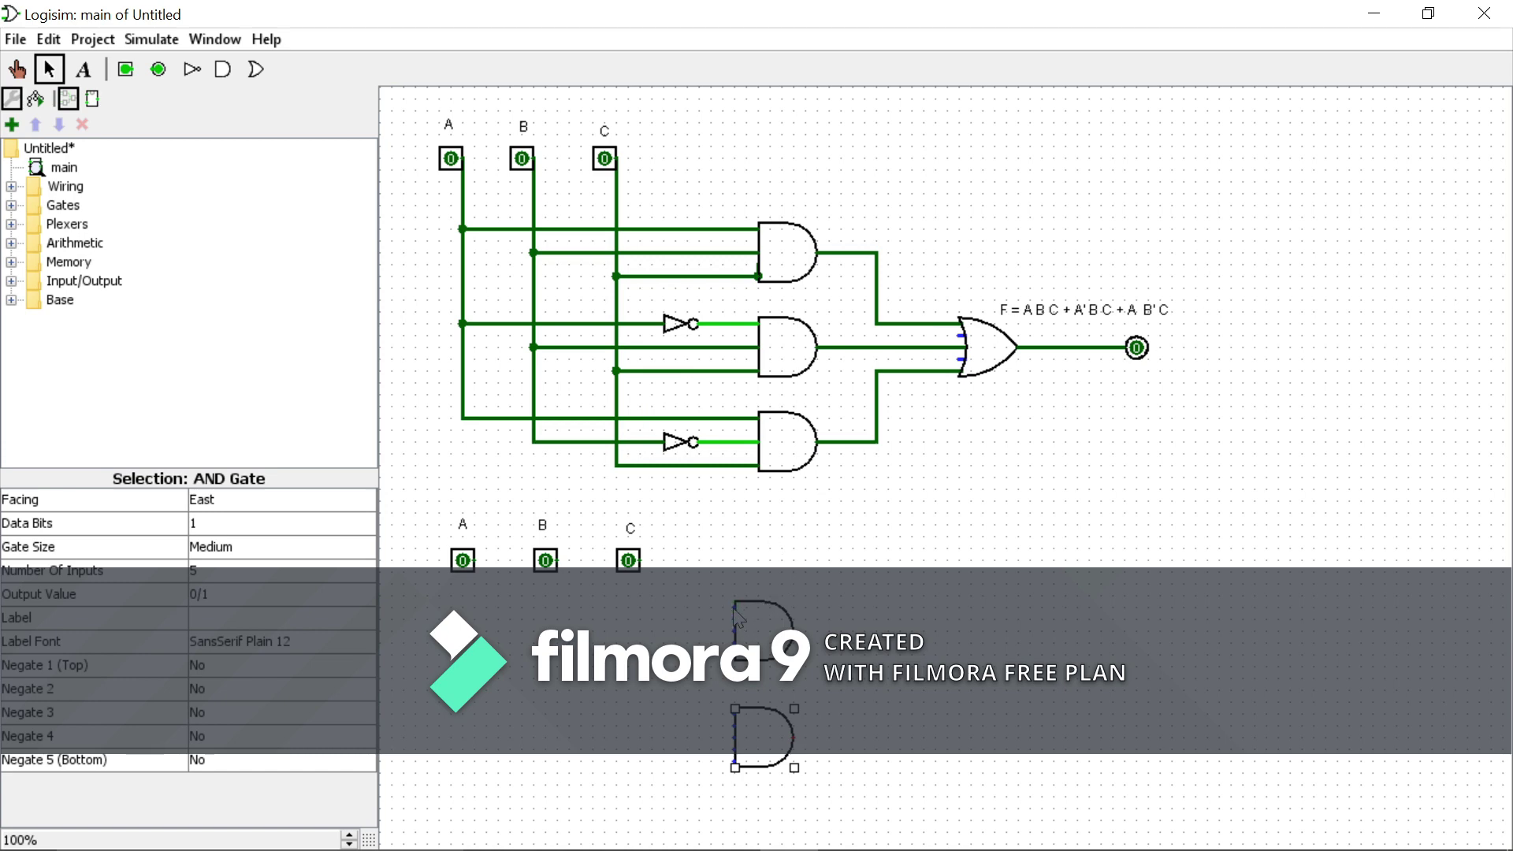
Wire the B and C pins to the upper new AND gate and set its number of inputs to 2.
{"action": "left_click_drag", "start_coordinate": [731, 609], "coordinate": [557, 562]}
{"action": "left_click_drag", "start_coordinate": [639, 560], "coordinate": [640, 645]}
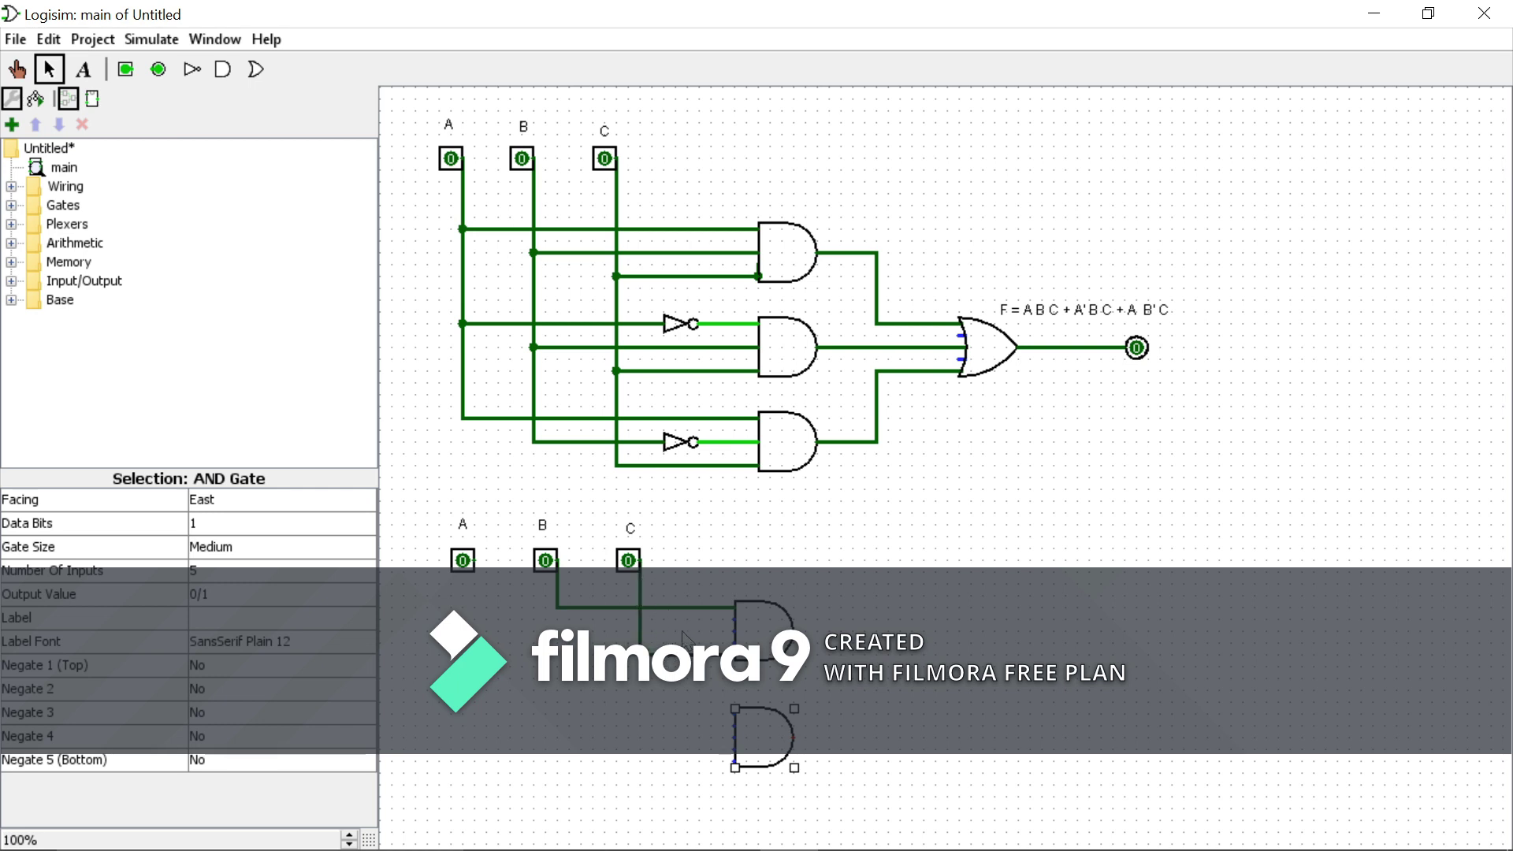
{"action": "left_click", "coordinate": [769, 636]}
{"action": "left_click", "coordinate": [201, 571]}
{"action": "scroll", "coordinate": [233, 612], "scroll_direction": "up", "scroll_amount": 1}
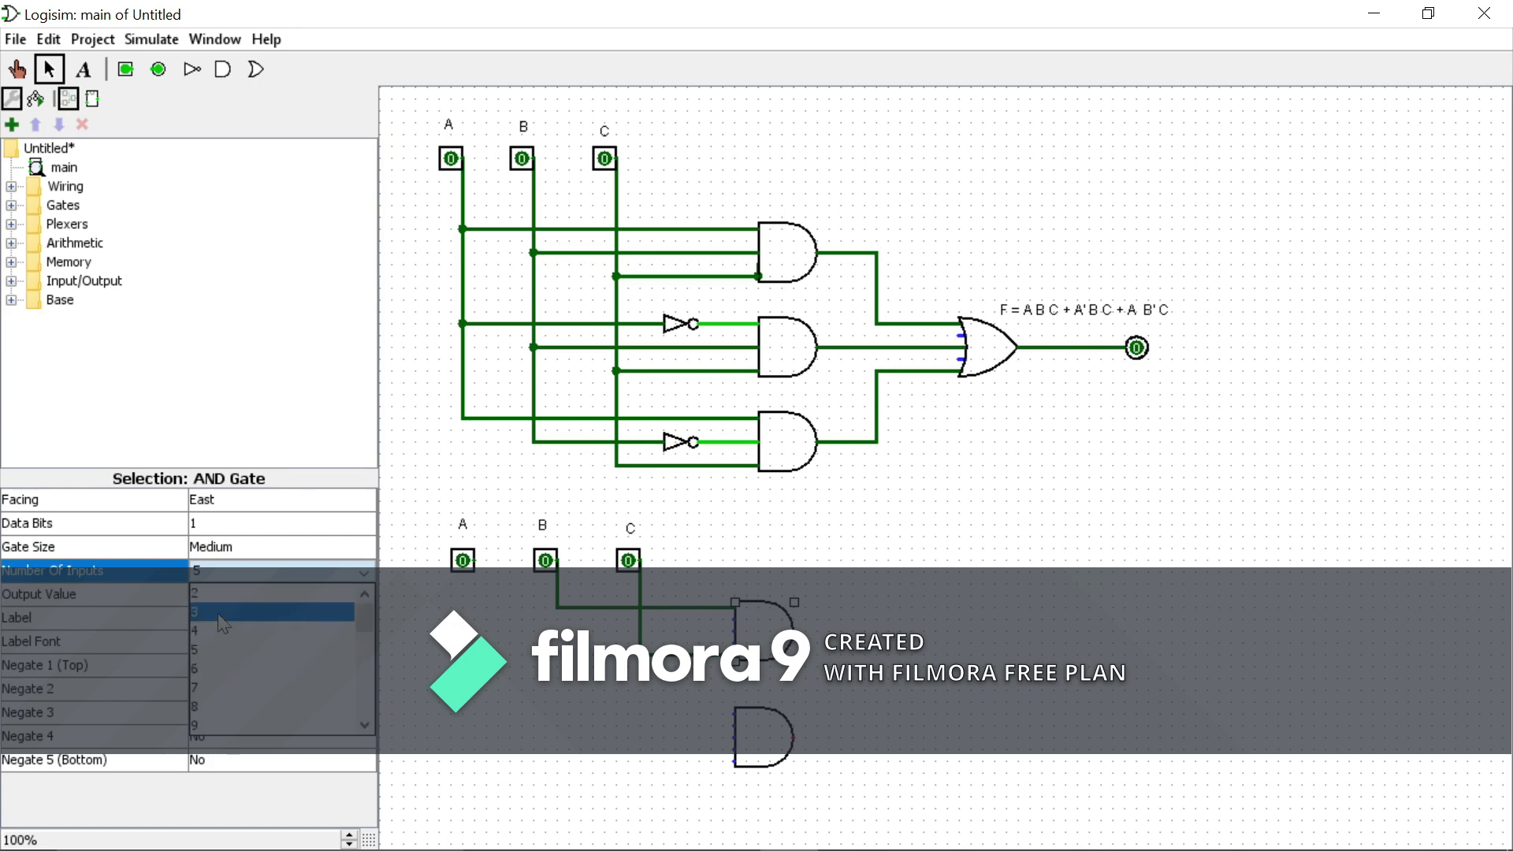
{"action": "left_click", "coordinate": [228, 592]}
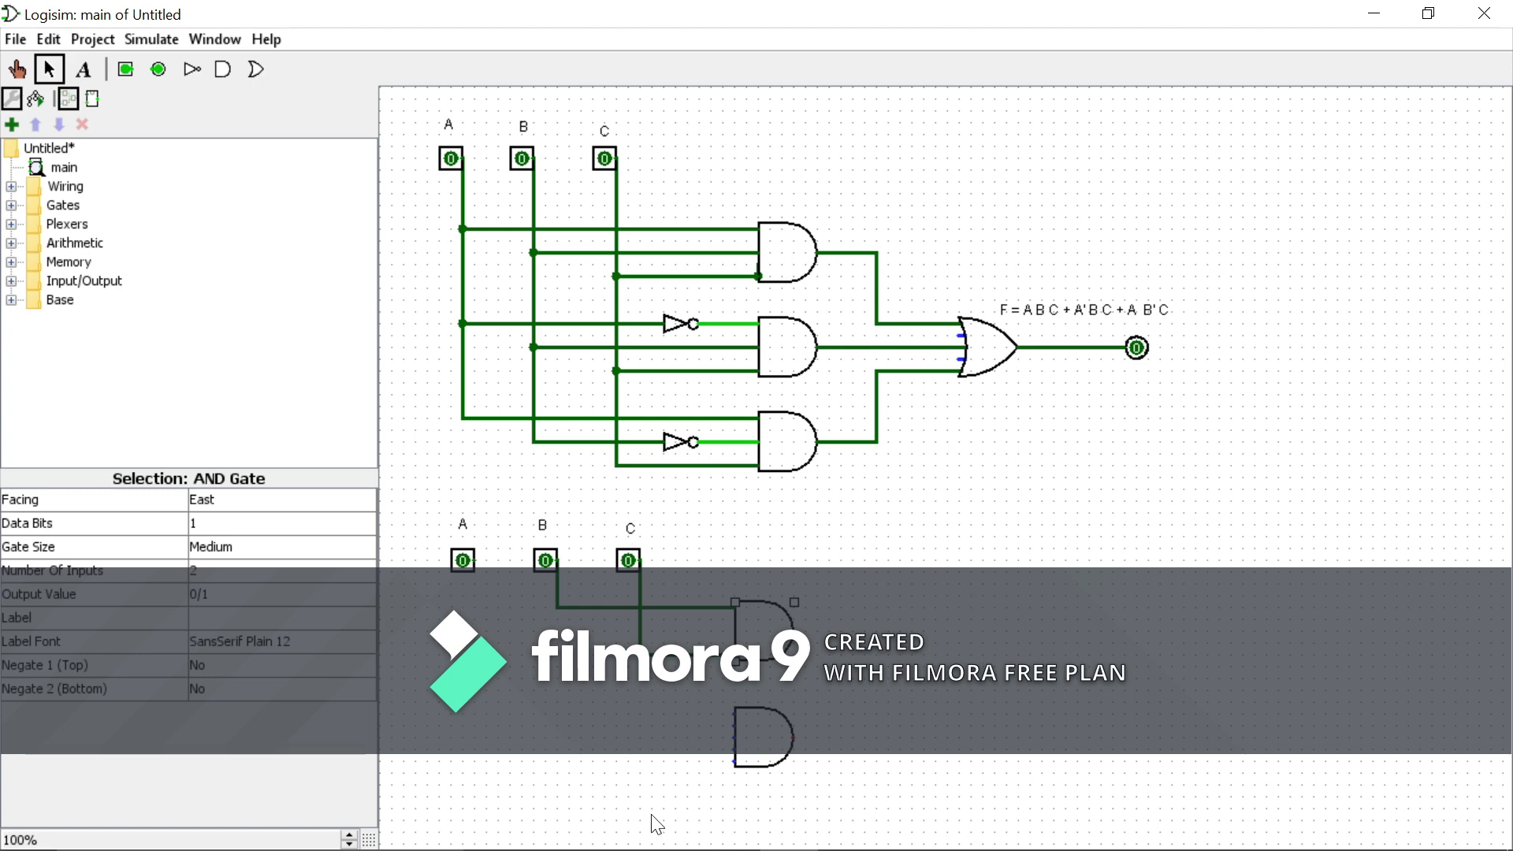
Check the term A B' C in Notepad, minimize it, and wire pin A to the lower new AND gate.
{"action": "key", "text": "alt+Tab"}
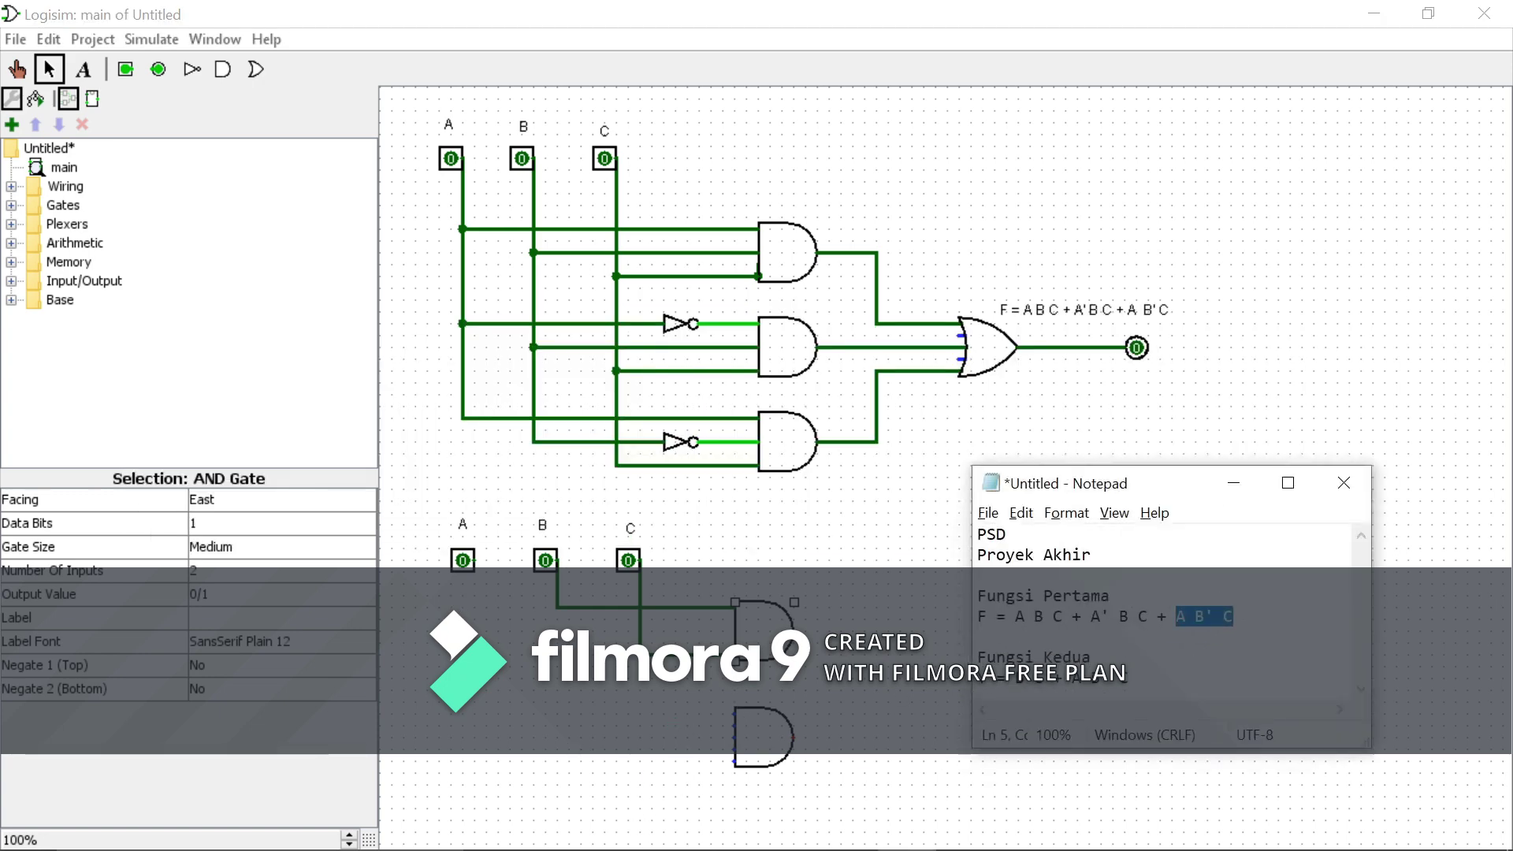
{"action": "key", "text": "F3"}
{"action": "left_click", "coordinate": [1234, 483]}
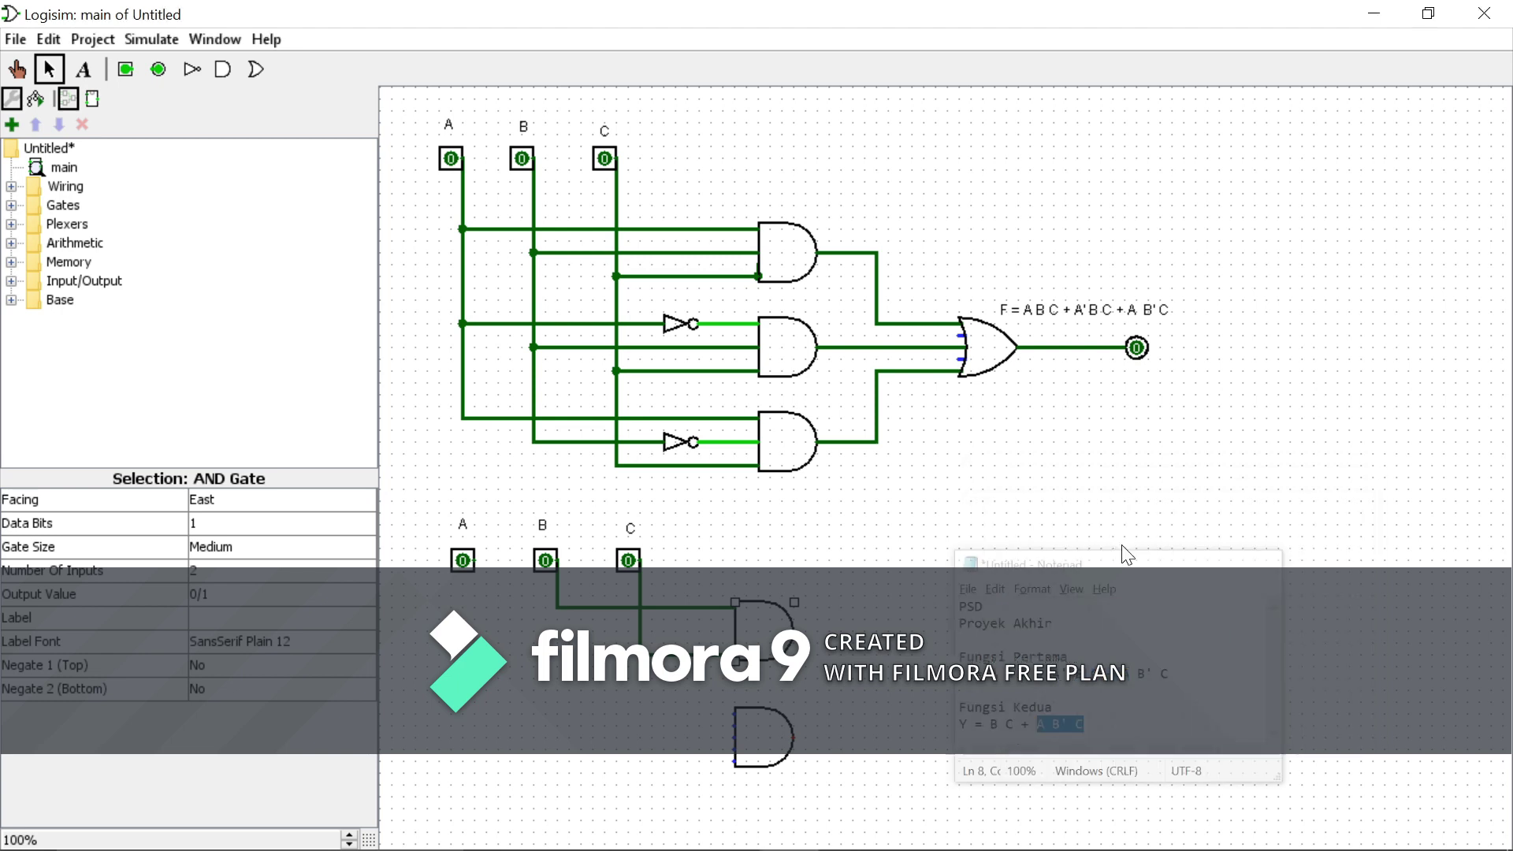
{"action": "left_click_drag", "start_coordinate": [737, 719], "coordinate": [473, 565]}
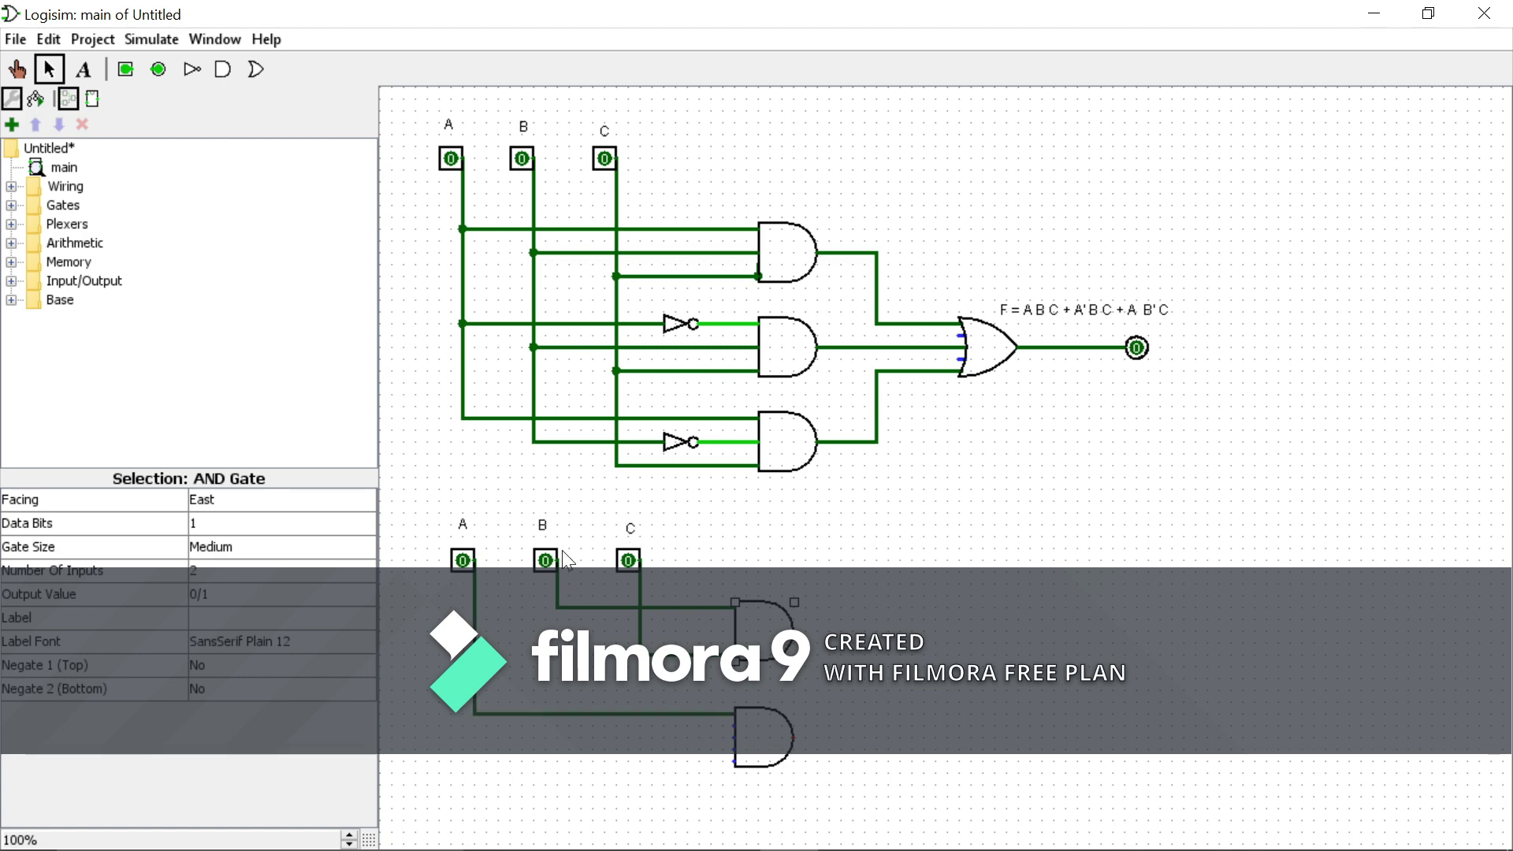
Place a NOT gate before the lower AND gate's middle input, route B through it, and wire C to the gate's bottom input.
{"action": "key", "text": "alt+Tab"}
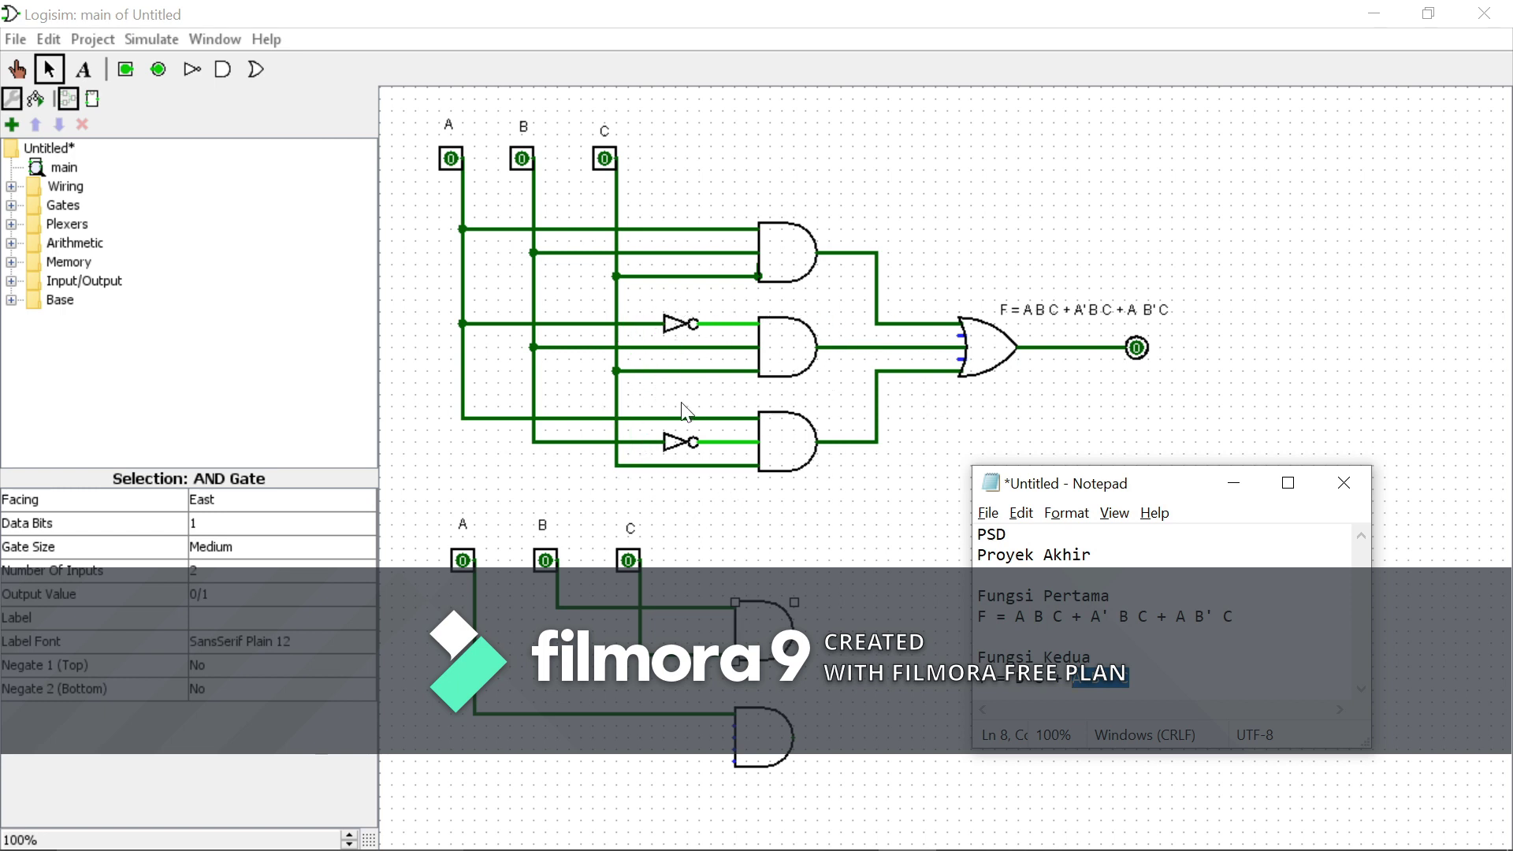
{"action": "left_click", "coordinate": [1232, 483]}
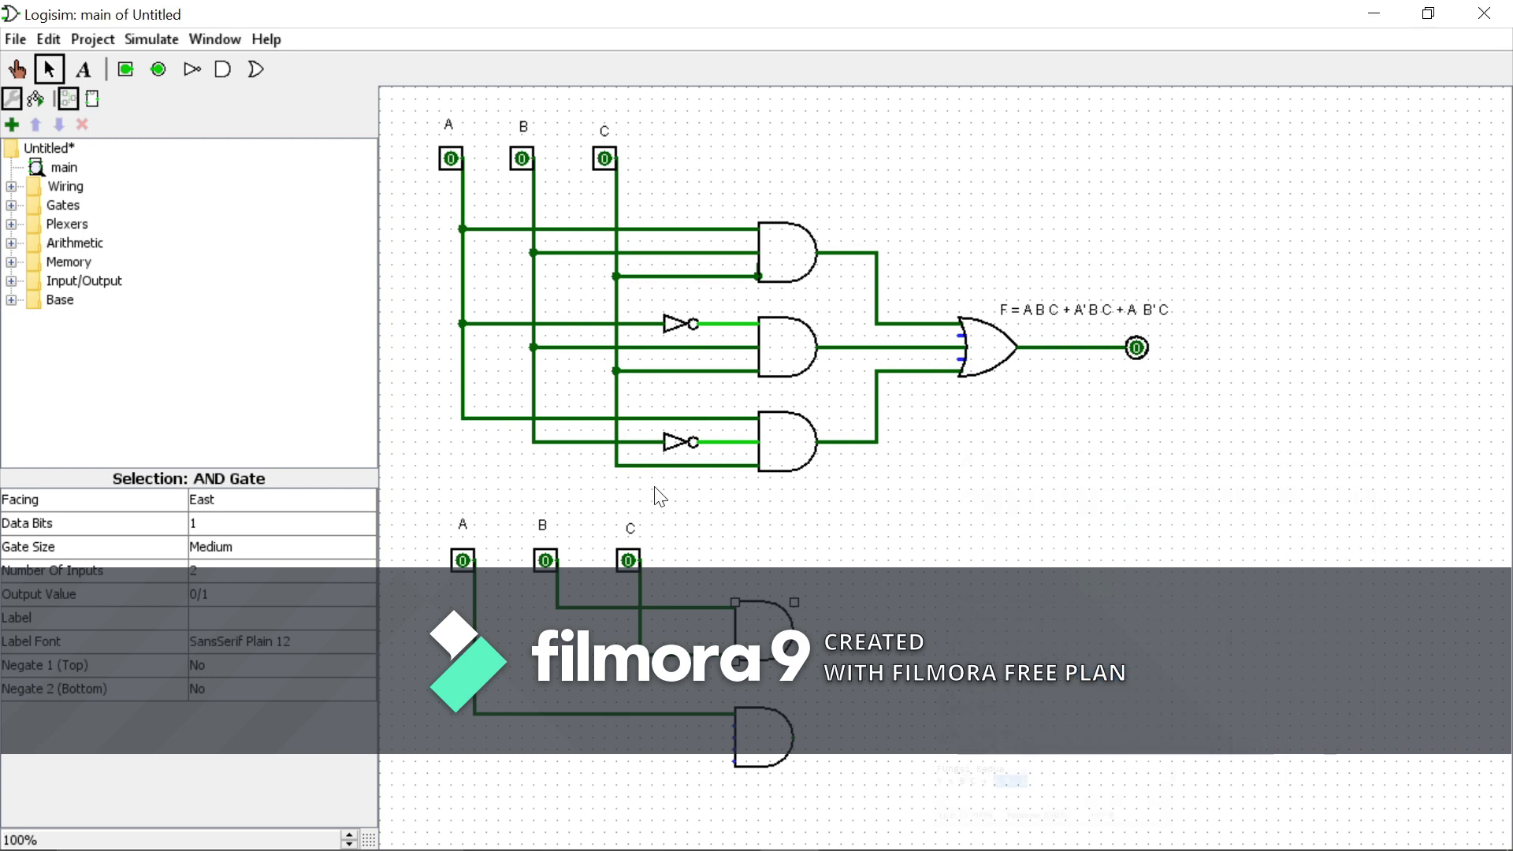
{"action": "left_click", "coordinate": [190, 75]}
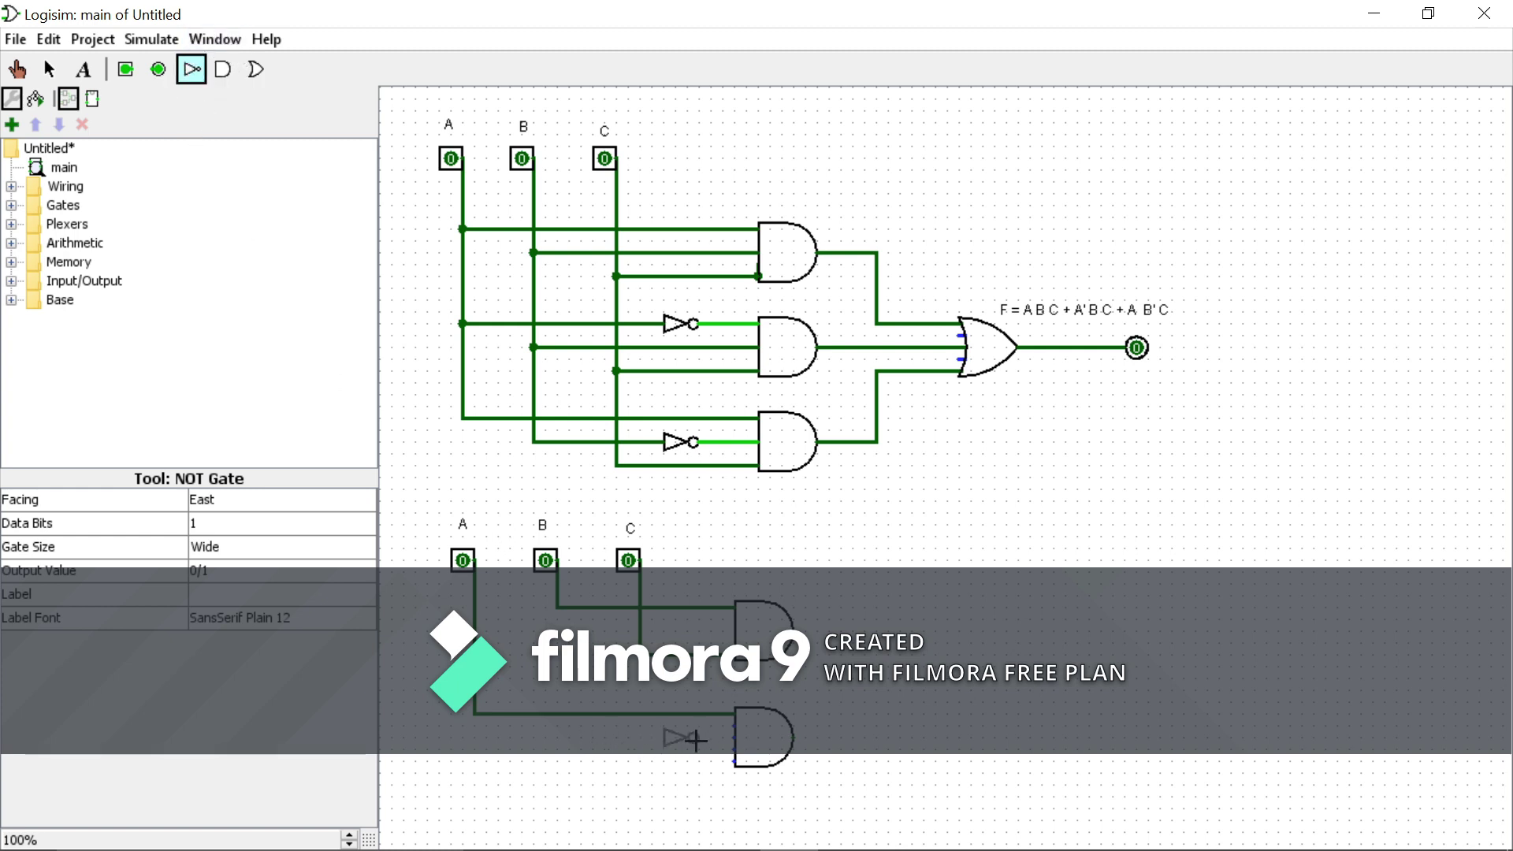
{"action": "left_click", "coordinate": [712, 739]}
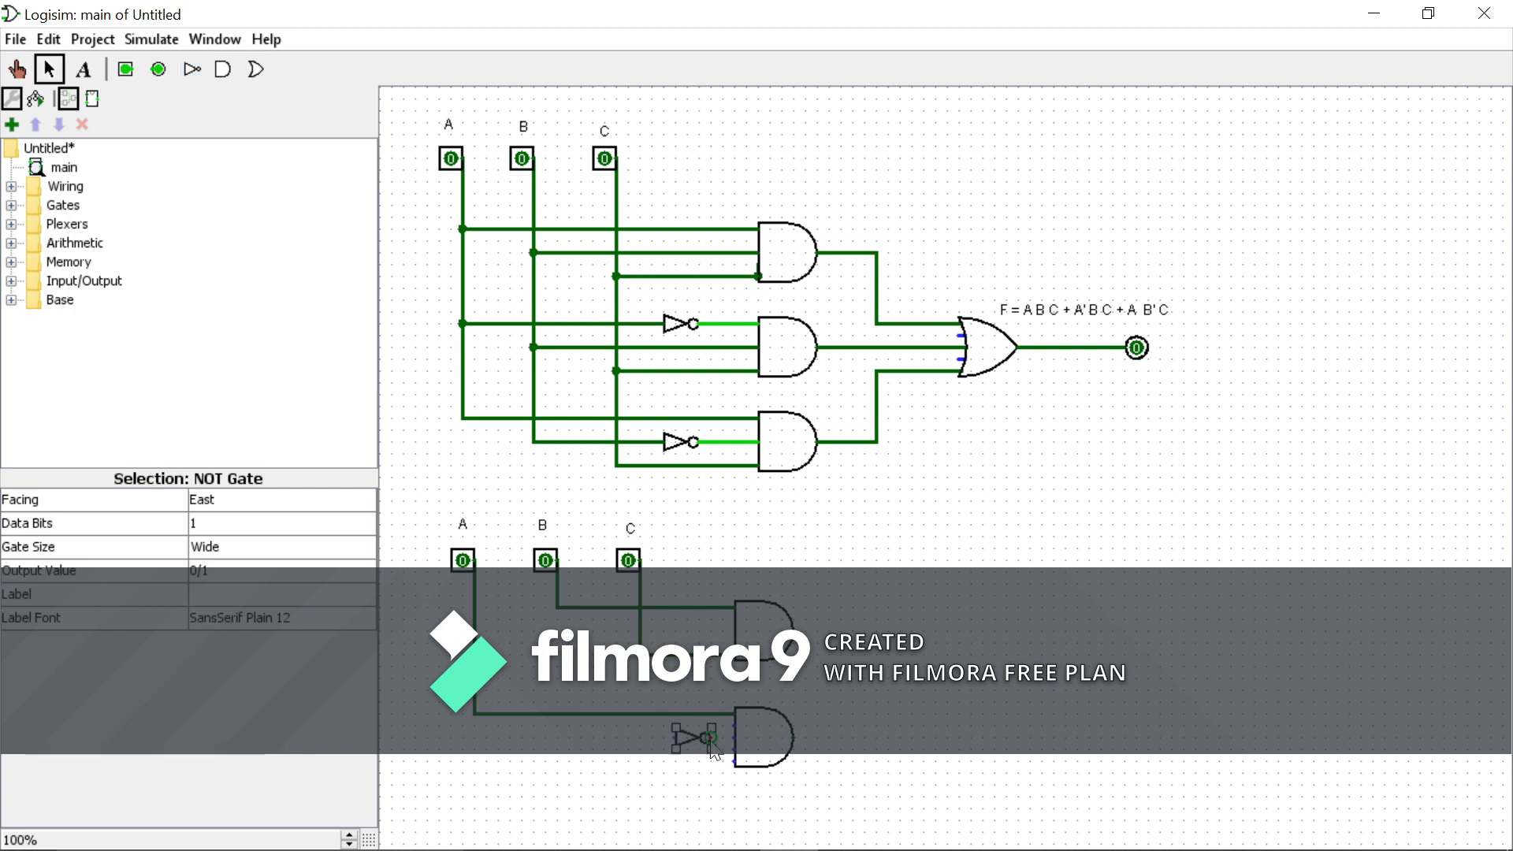
{"action": "left_click_drag", "start_coordinate": [733, 739], "coordinate": [713, 738]}
{"action": "left_click_drag", "start_coordinate": [675, 739], "coordinate": [557, 607]}
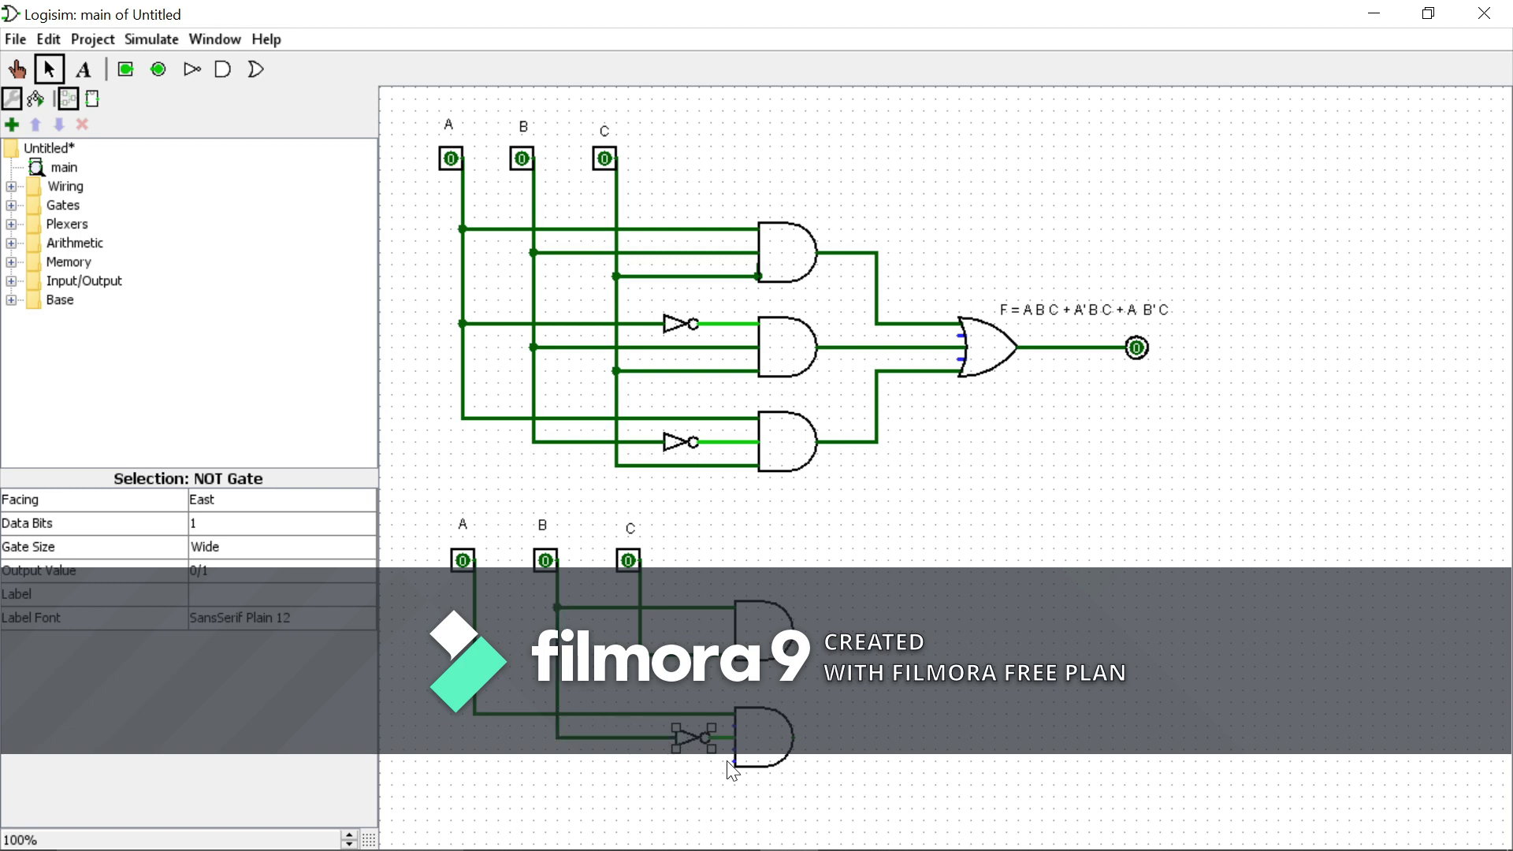
{"action": "left_click_drag", "start_coordinate": [728, 763], "coordinate": [640, 664]}
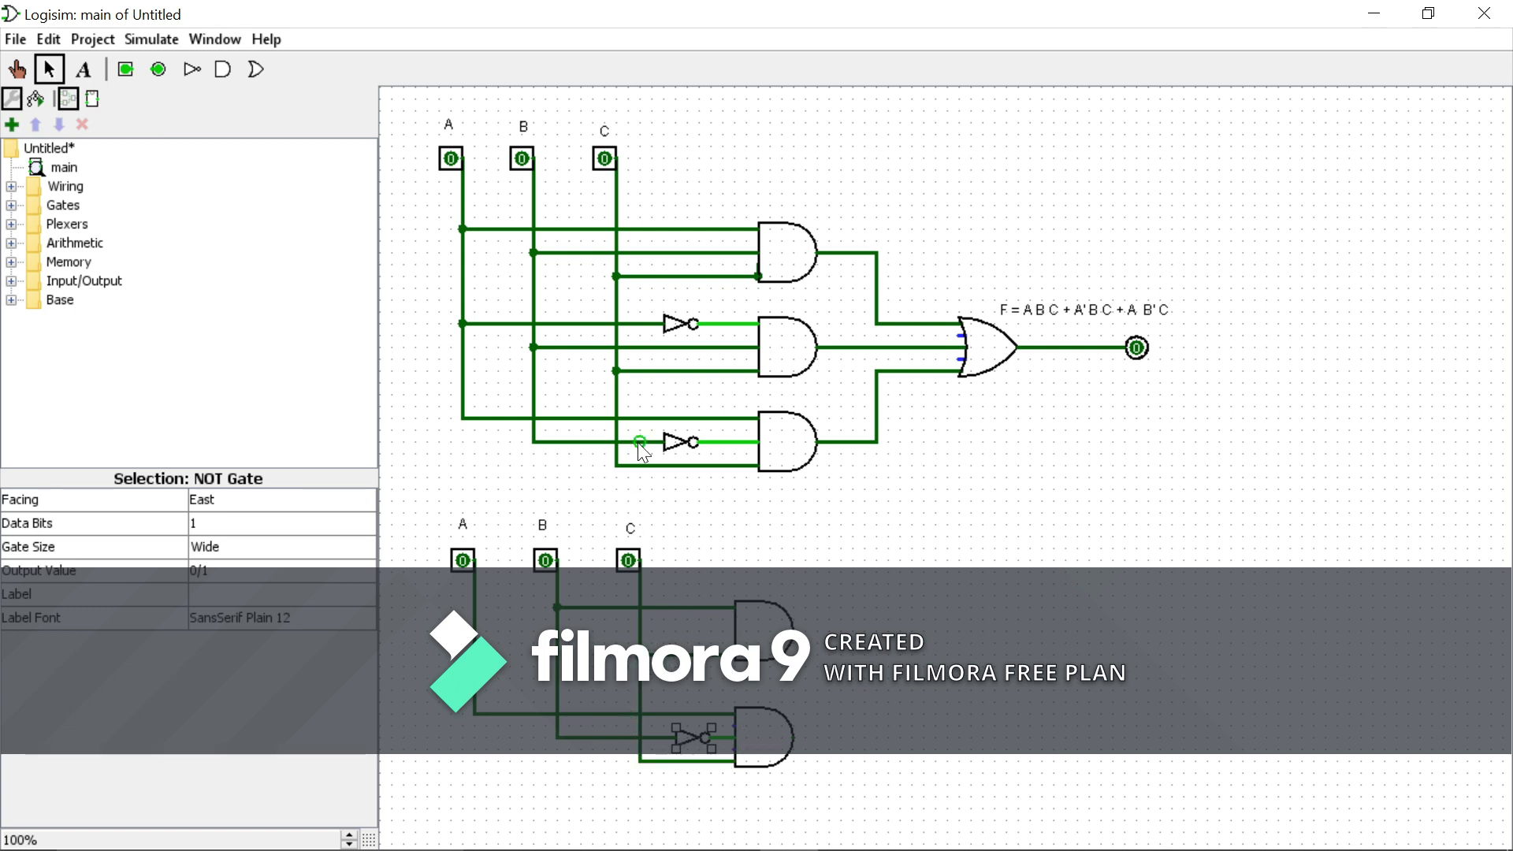
Place an OR gate to the right of the two new AND gates and an output pin to its right.
{"action": "left_click", "coordinate": [253, 71]}
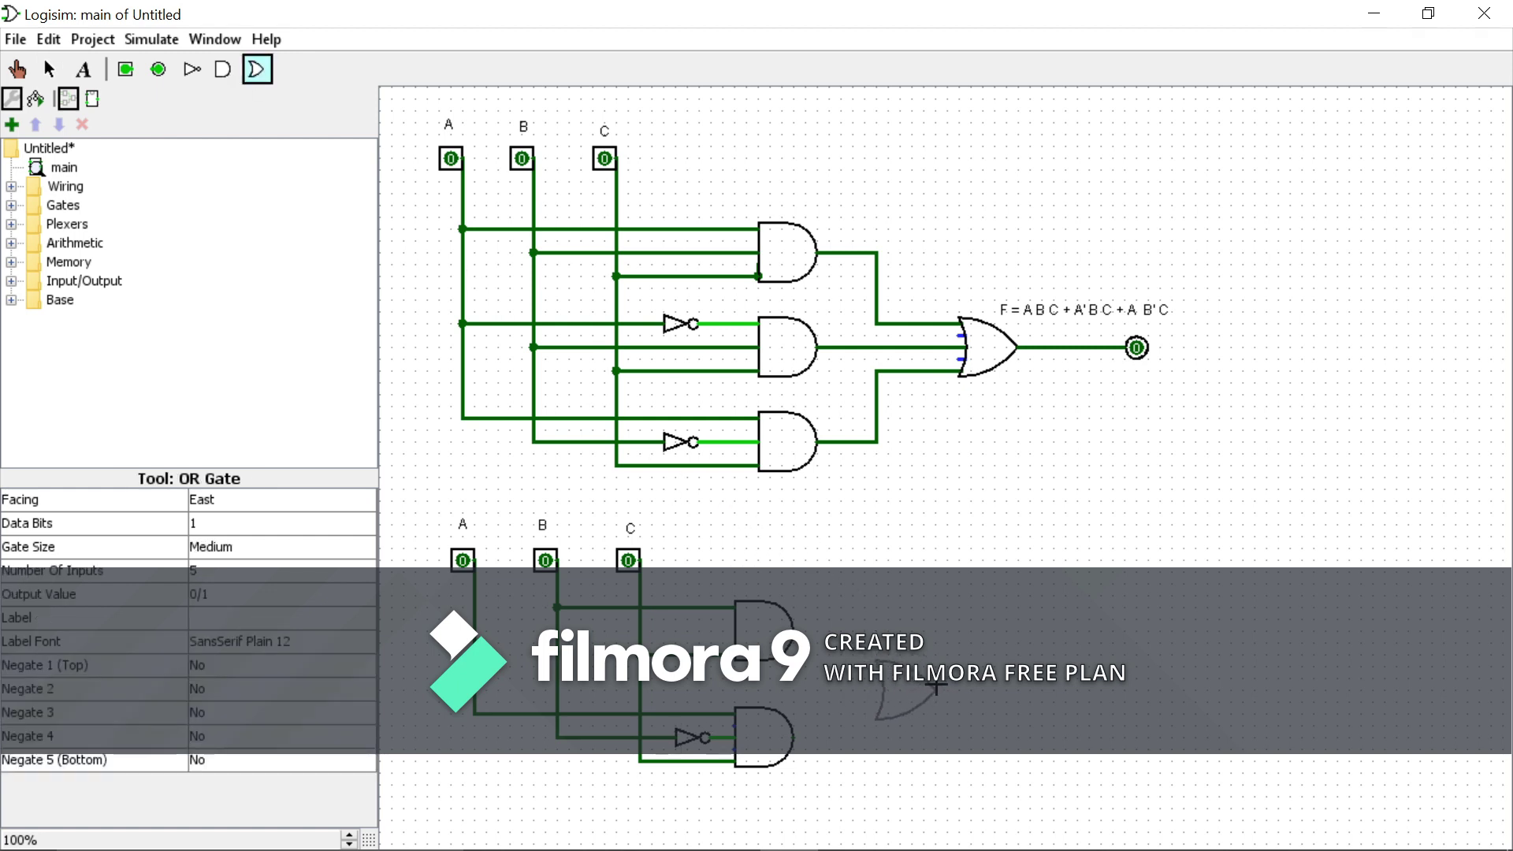
{"action": "left_click", "coordinate": [936, 688]}
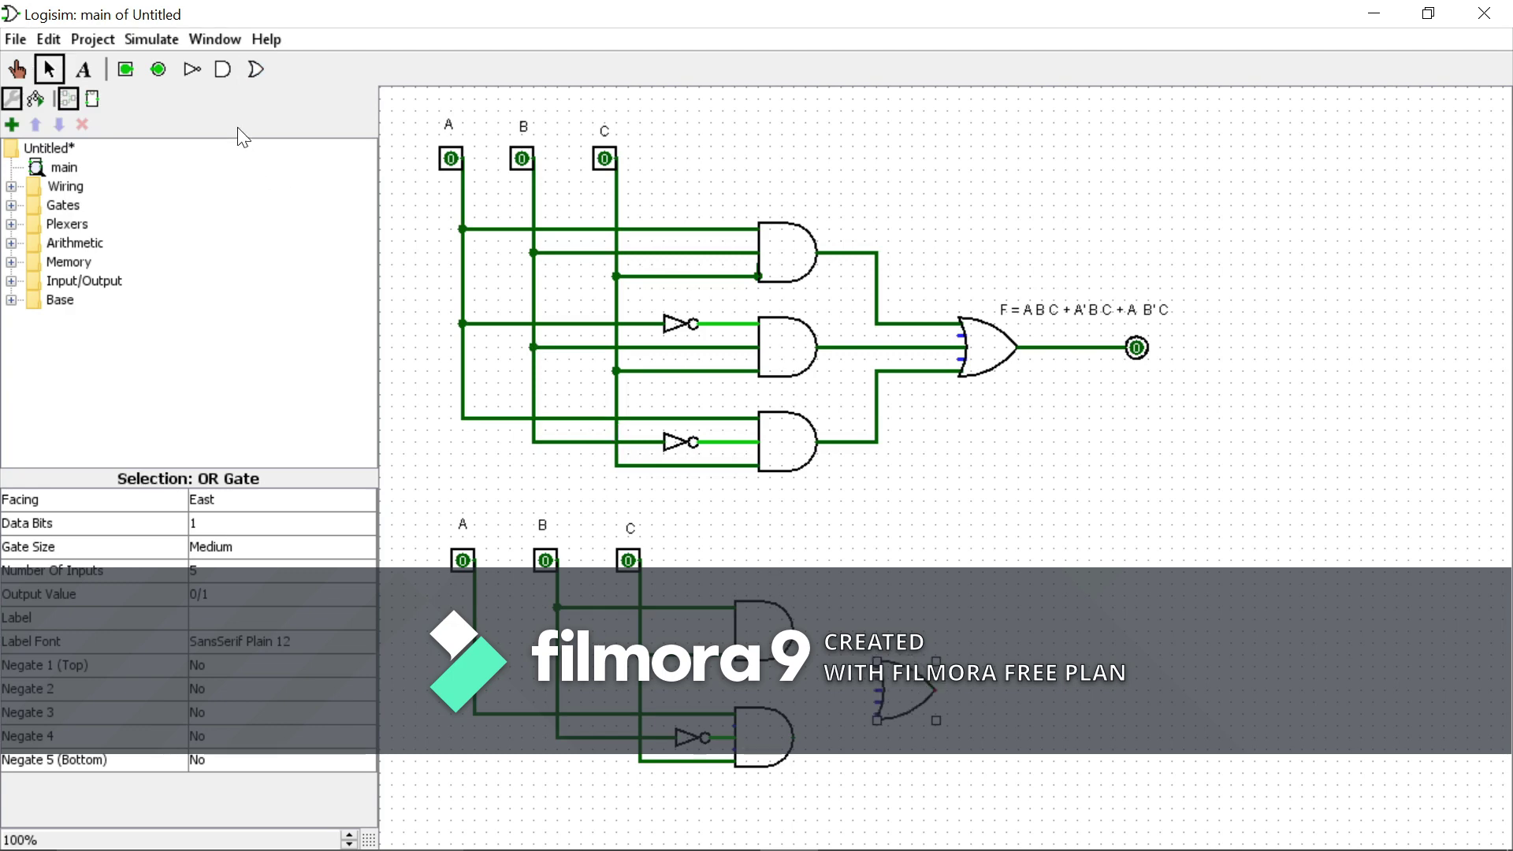
{"action": "left_click", "coordinate": [156, 69]}
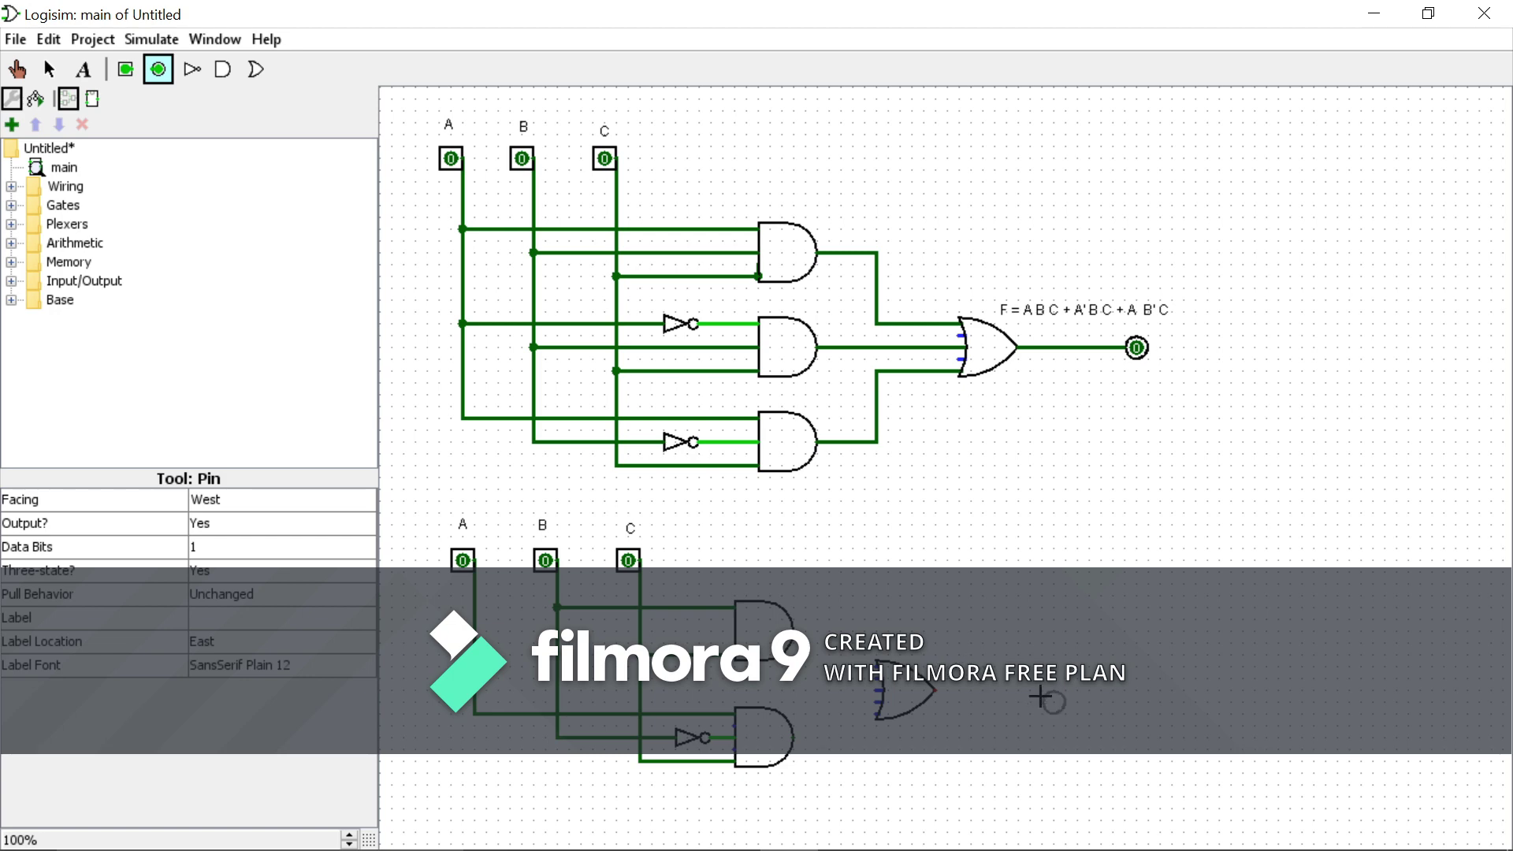
{"action": "left_click", "coordinate": [1040, 697]}
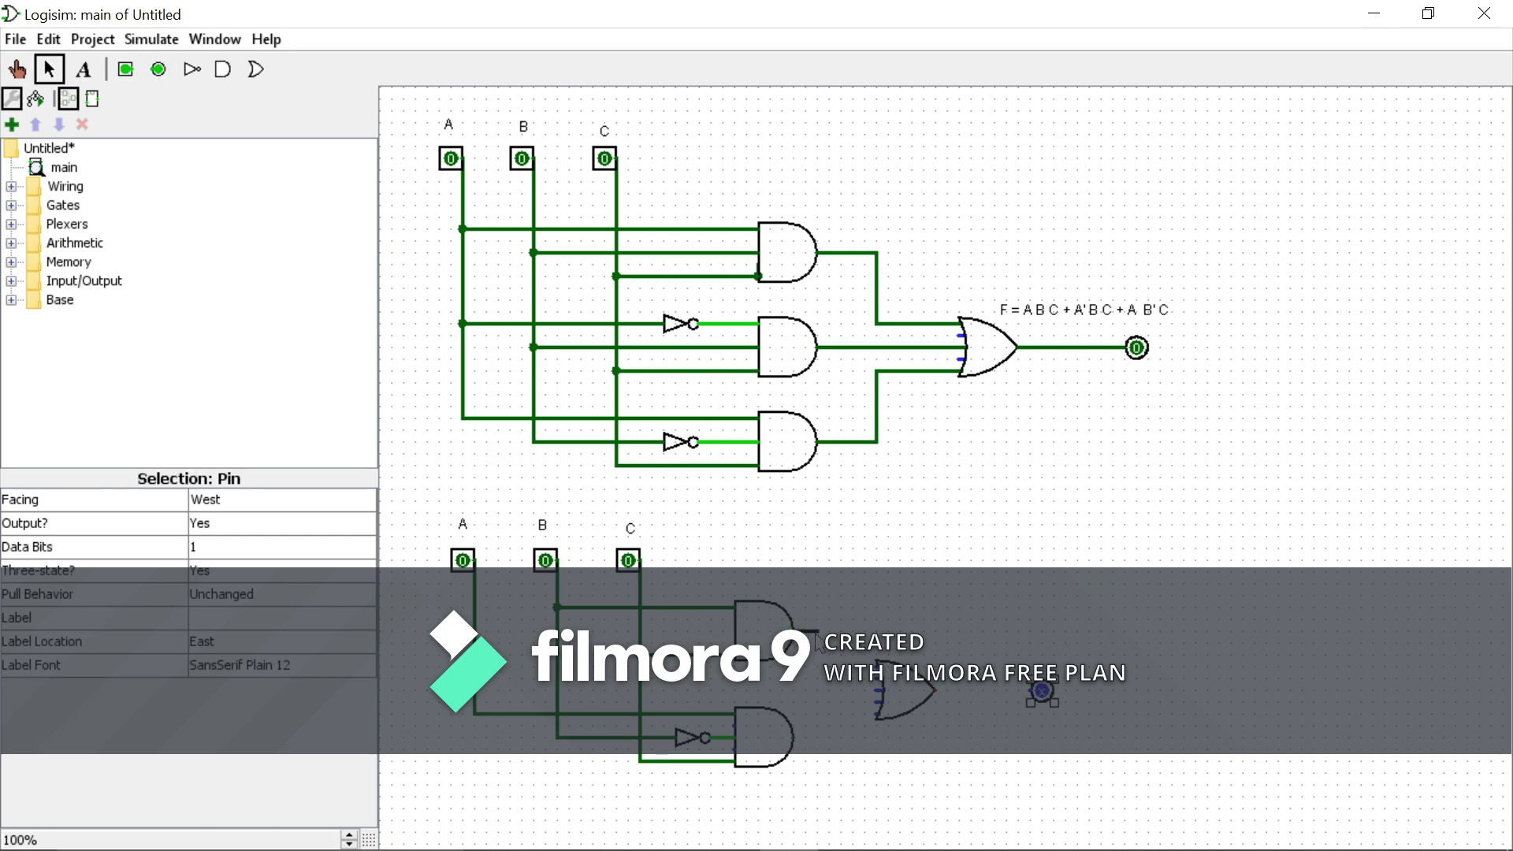
Wire both new AND gate outputs to the OR gate and connect the OR gate's output to the output pin.
{"action": "mouse_move", "coordinate": [817, 643]}
{"action": "left_mouse_down"}
{"action": "mouse_move", "coordinate": [829, 670]}
{"action": "mouse_move", "coordinate": [816, 670]}
{"action": "mouse_move", "coordinate": [871, 696]}
{"action": "left_mouse_up"}
{"action": "left_click_drag", "start_coordinate": [794, 739], "coordinate": [877, 712]}
{"action": "left_click_drag", "start_coordinate": [936, 692], "coordinate": [1032, 698]}
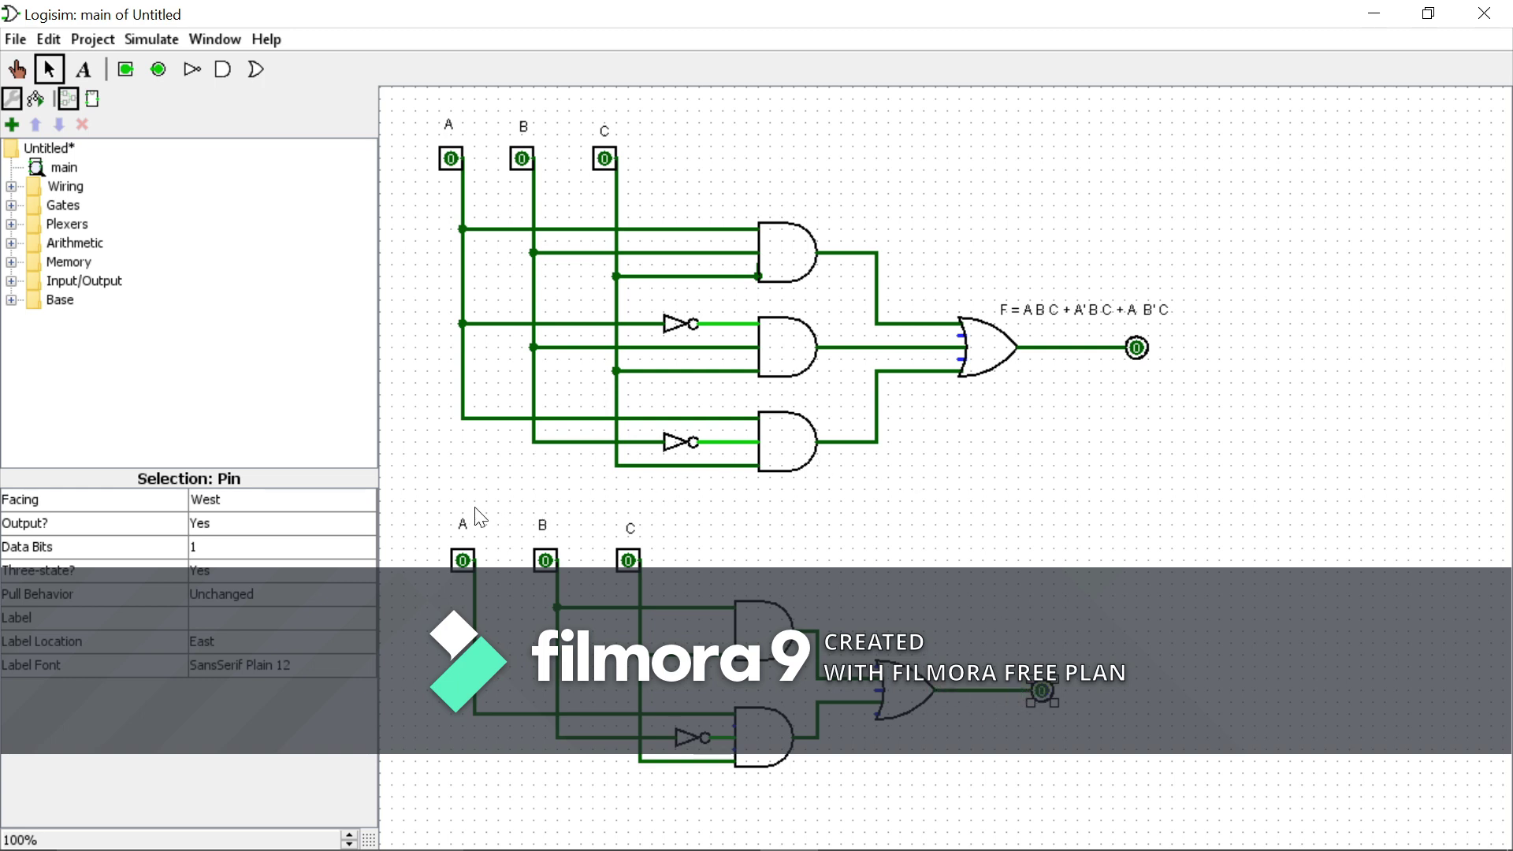
{"action": "left_click_drag", "start_coordinate": [436, 496], "coordinate": [1062, 796]}
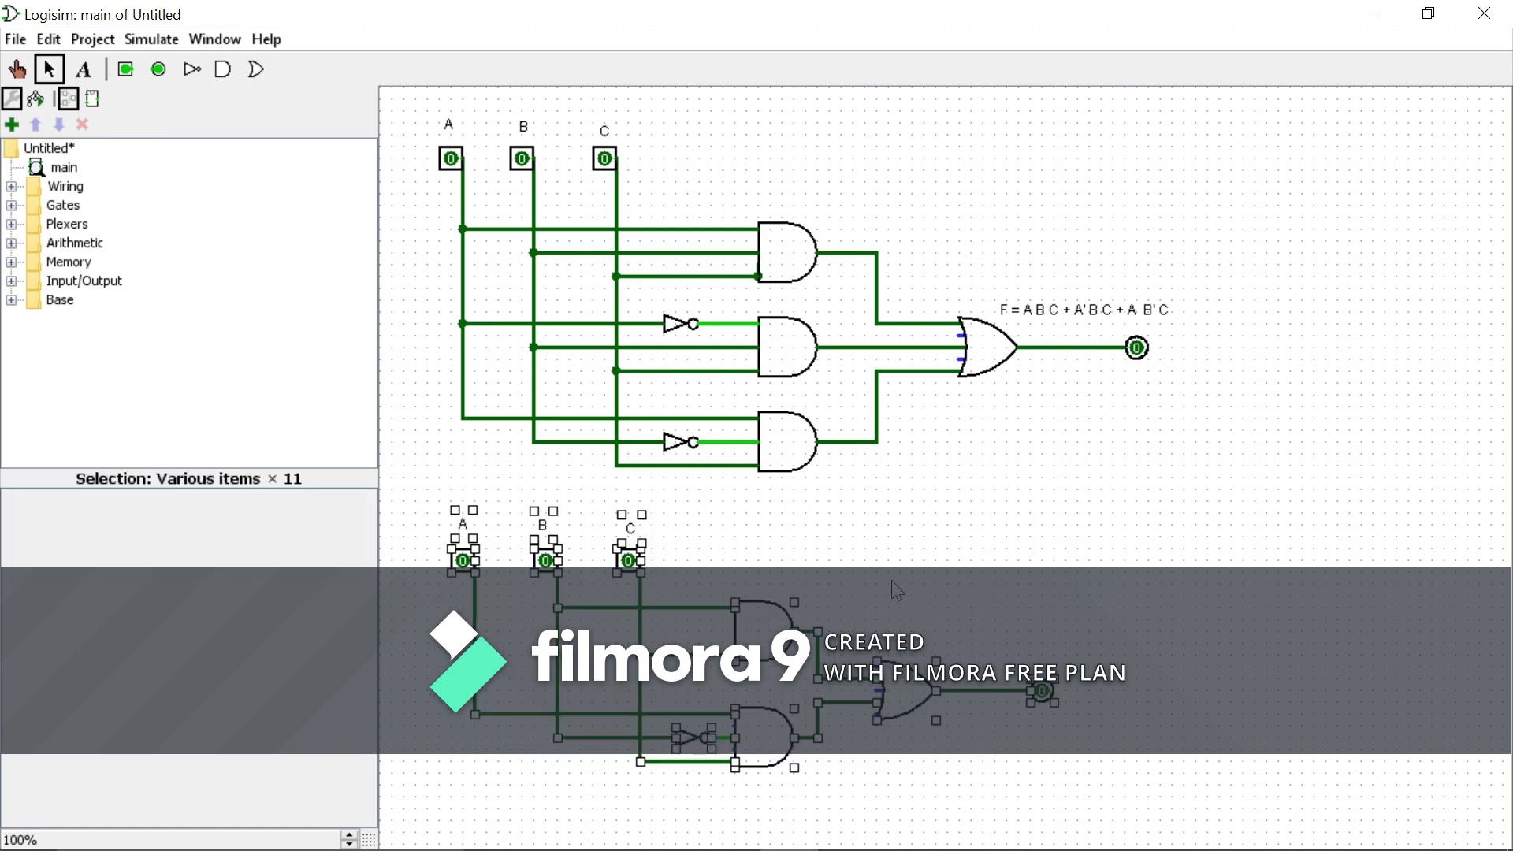
{"action": "left_click", "coordinate": [859, 599]}
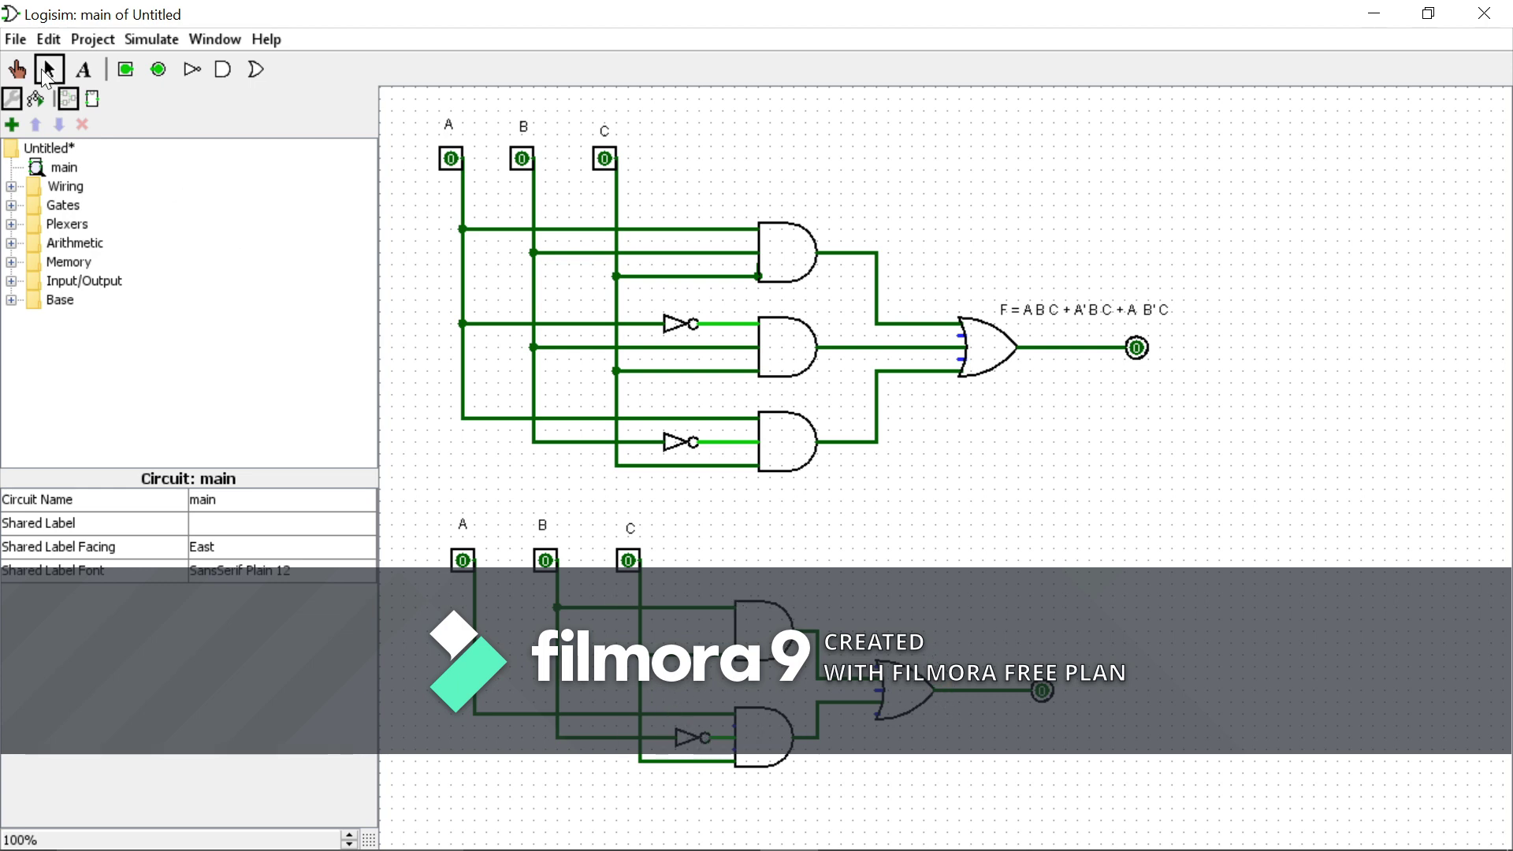
Add the label Y = B C + A B' C near the lower OR gate, shift it slightly right, and select the whole lower circuit.
{"action": "left_click", "coordinate": [82, 70]}
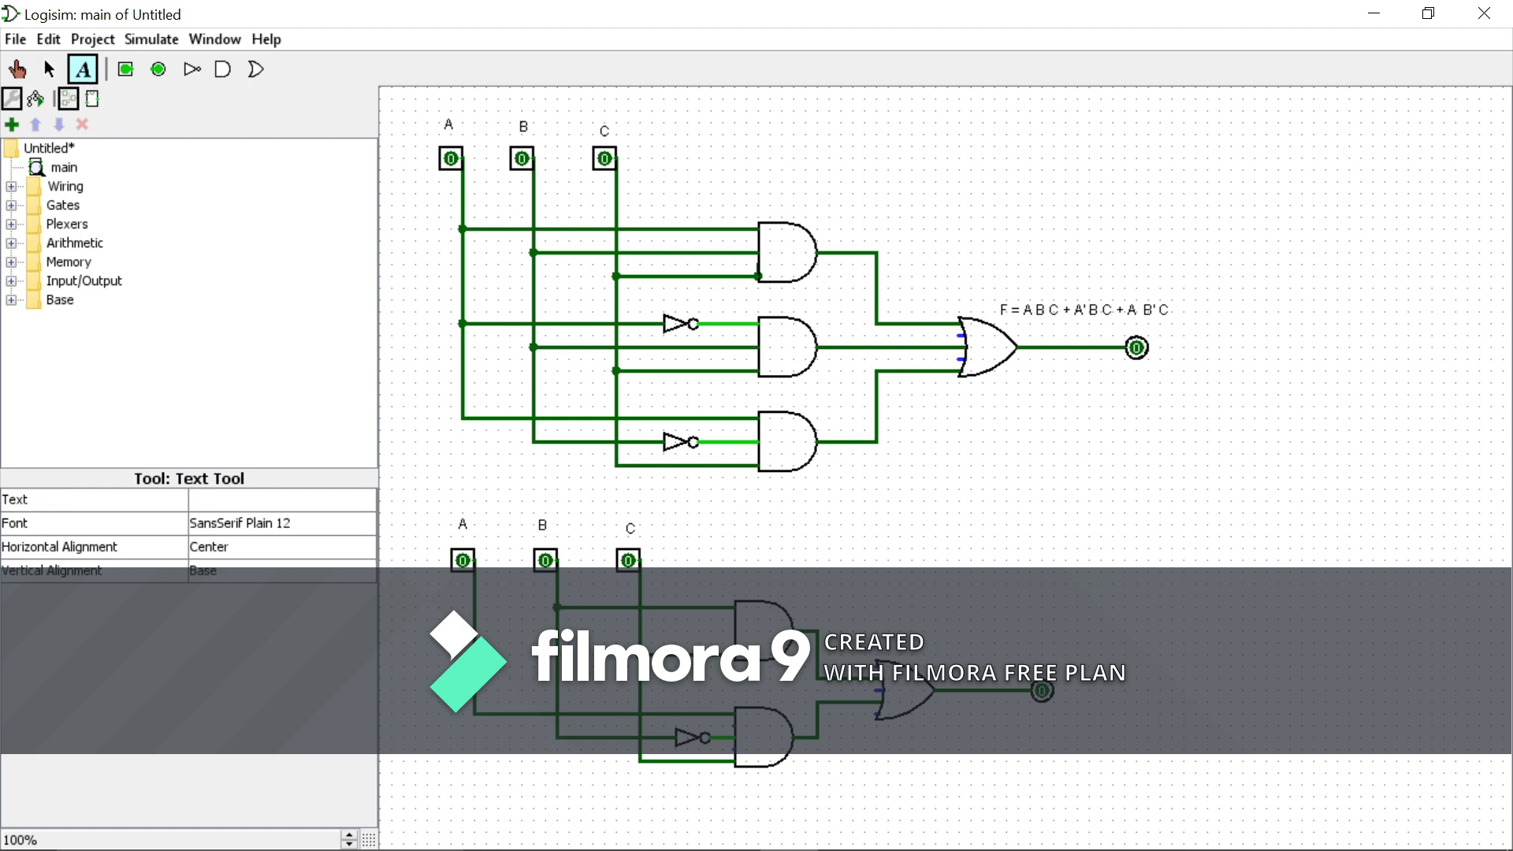
{"action": "left_click", "coordinate": [929, 644]}
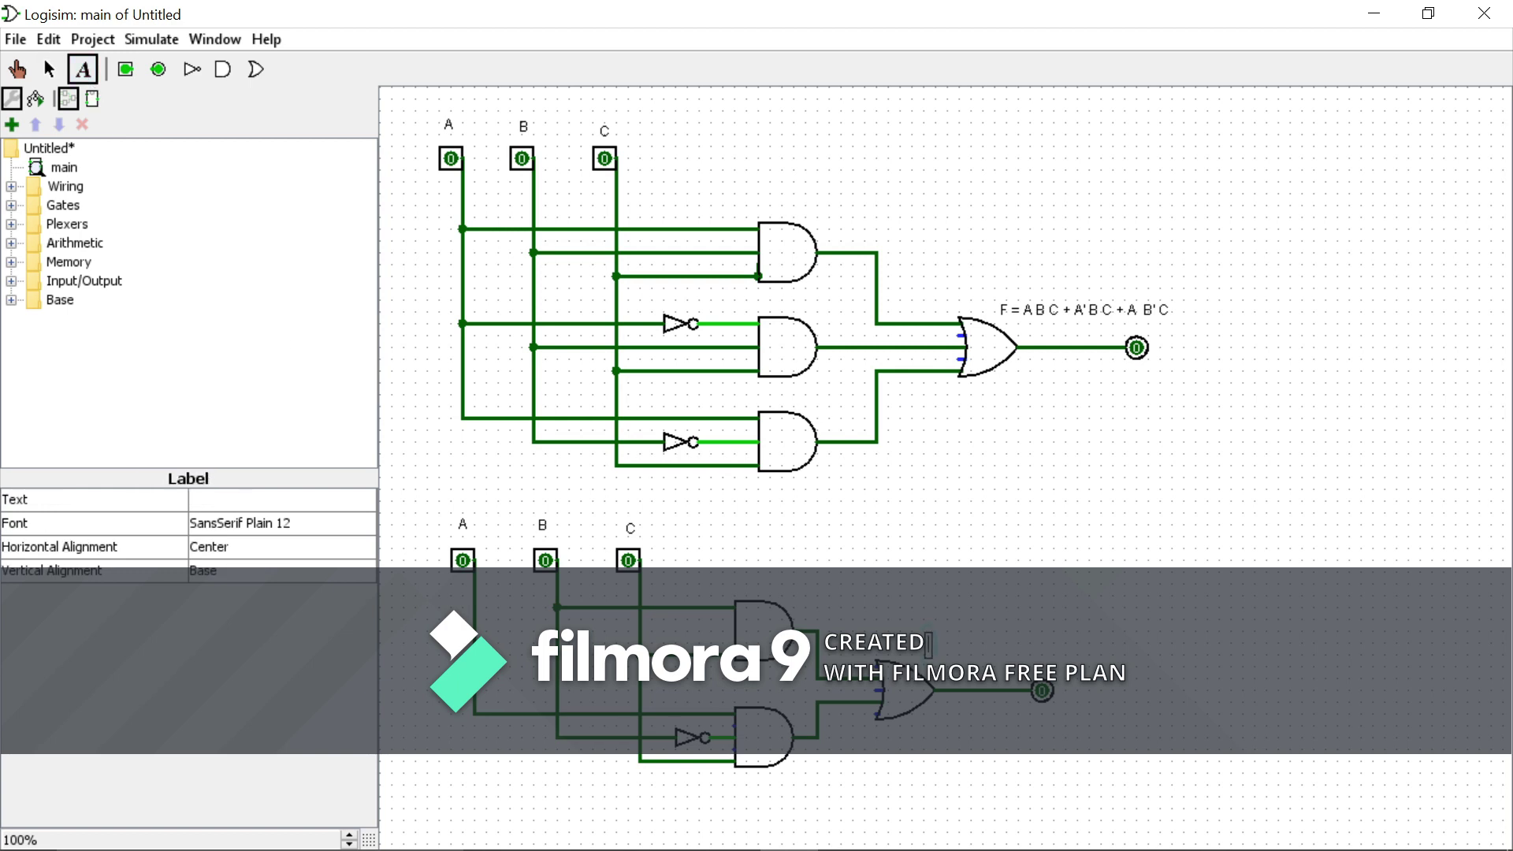
{"action": "type", "text": "Y"}
{"action": "type", "text": "="}
{"action": "type", "text": "ABC"}
{"action": "type", "text": "+"}
{"action": "type", "text": "A"}
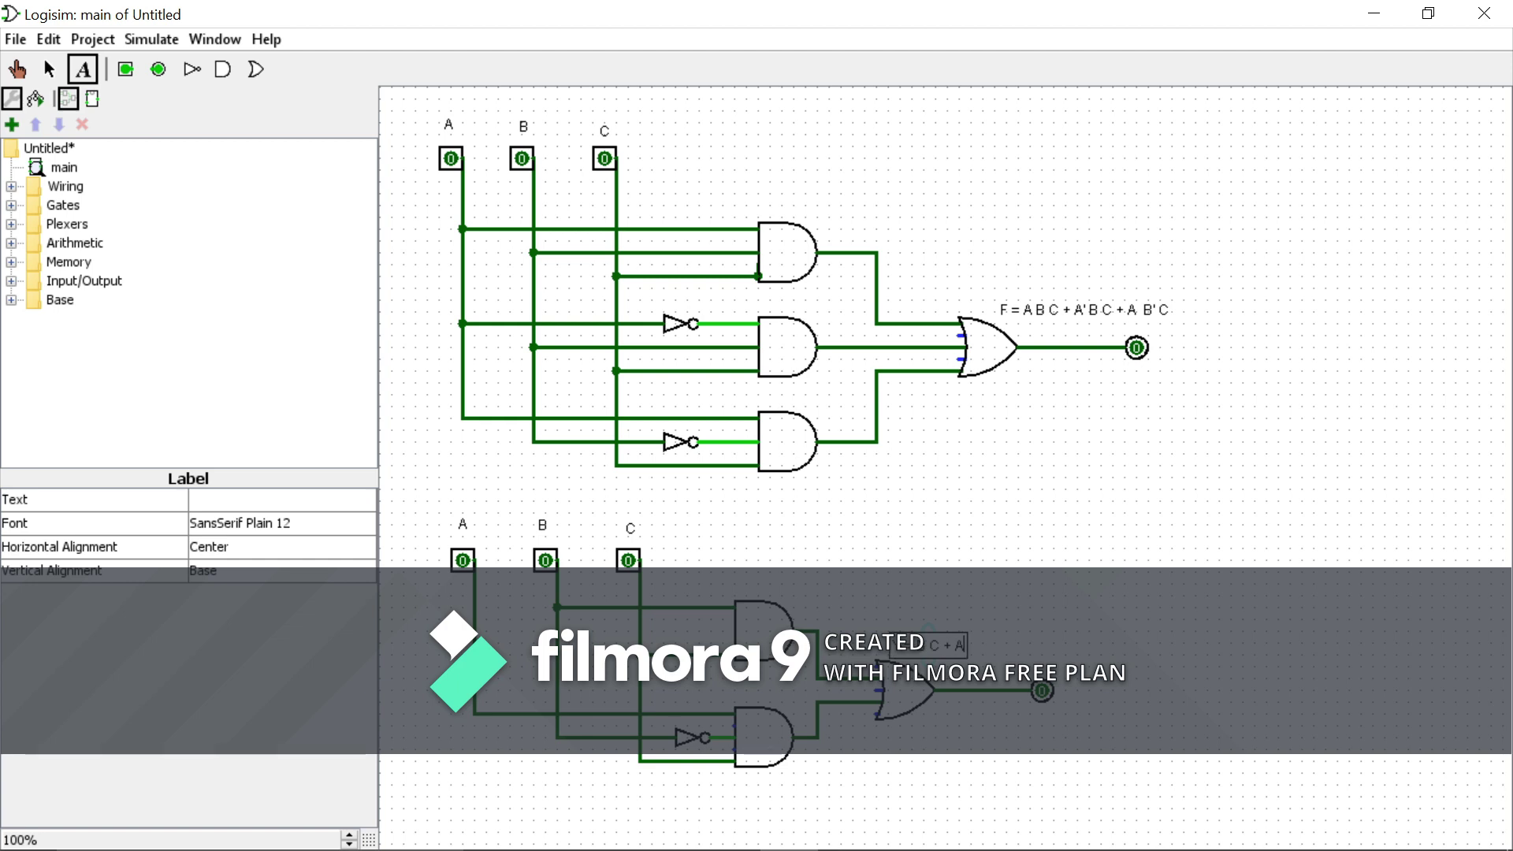
{"action": "type", "text": "B'C"}
{"action": "left_click", "coordinate": [49, 70]}
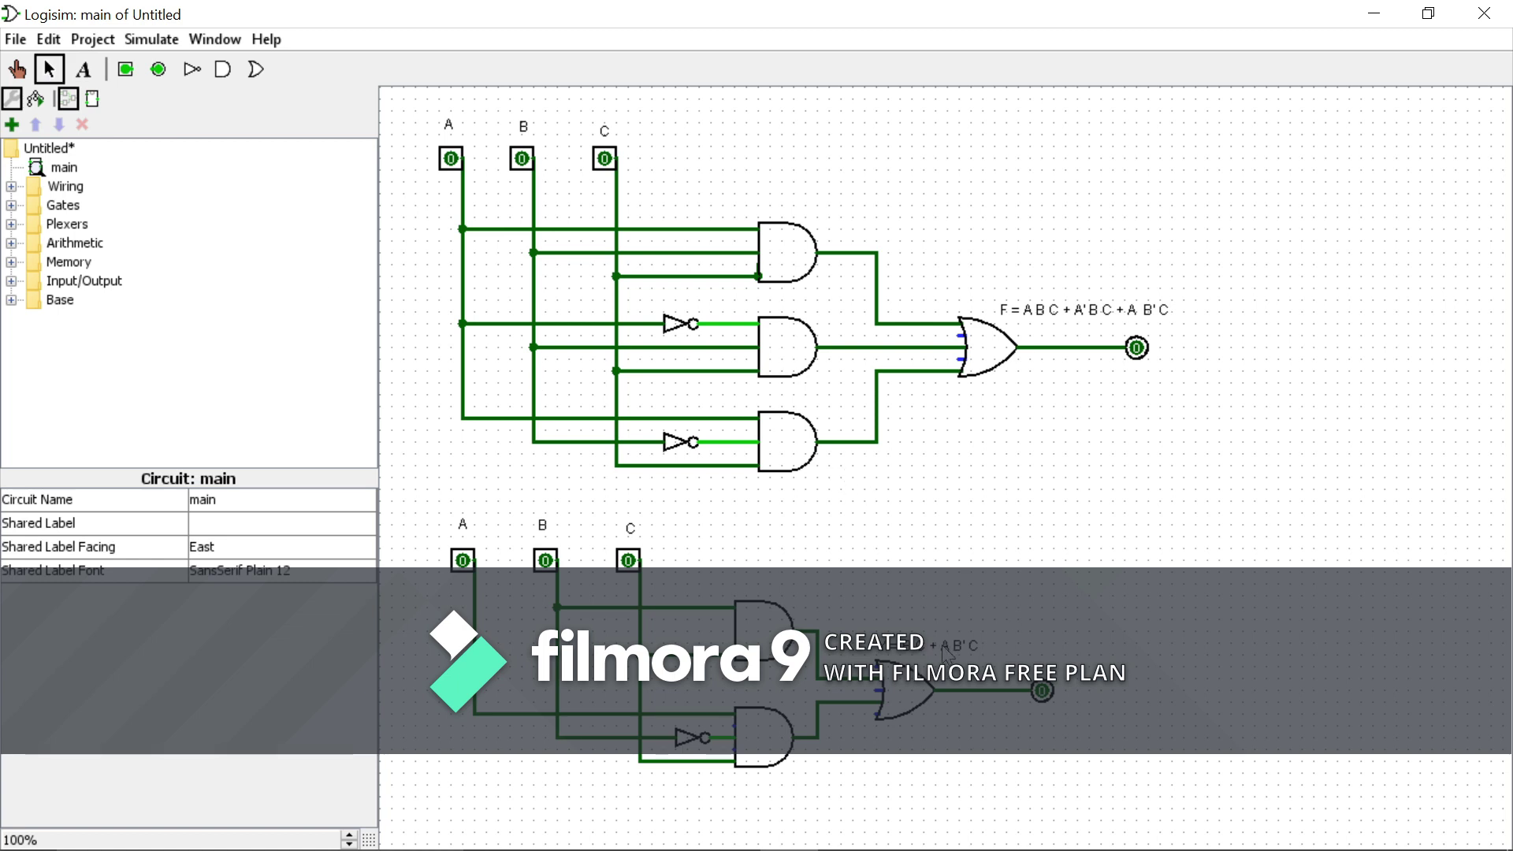
{"action": "left_click", "coordinate": [950, 653]}
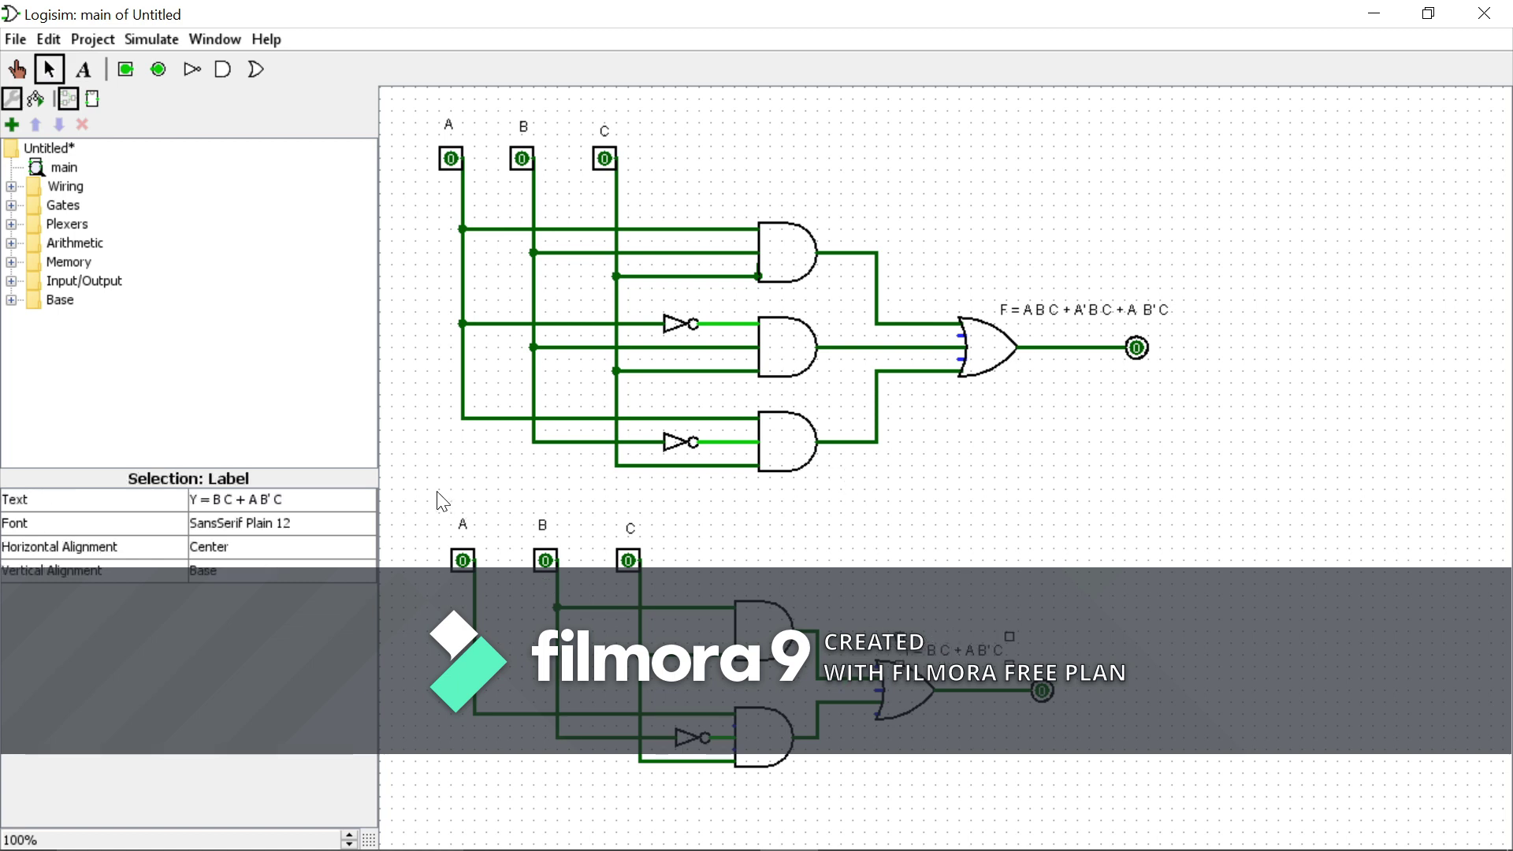
{"action": "left_click_drag", "start_coordinate": [433, 489], "coordinate": [1089, 821]}
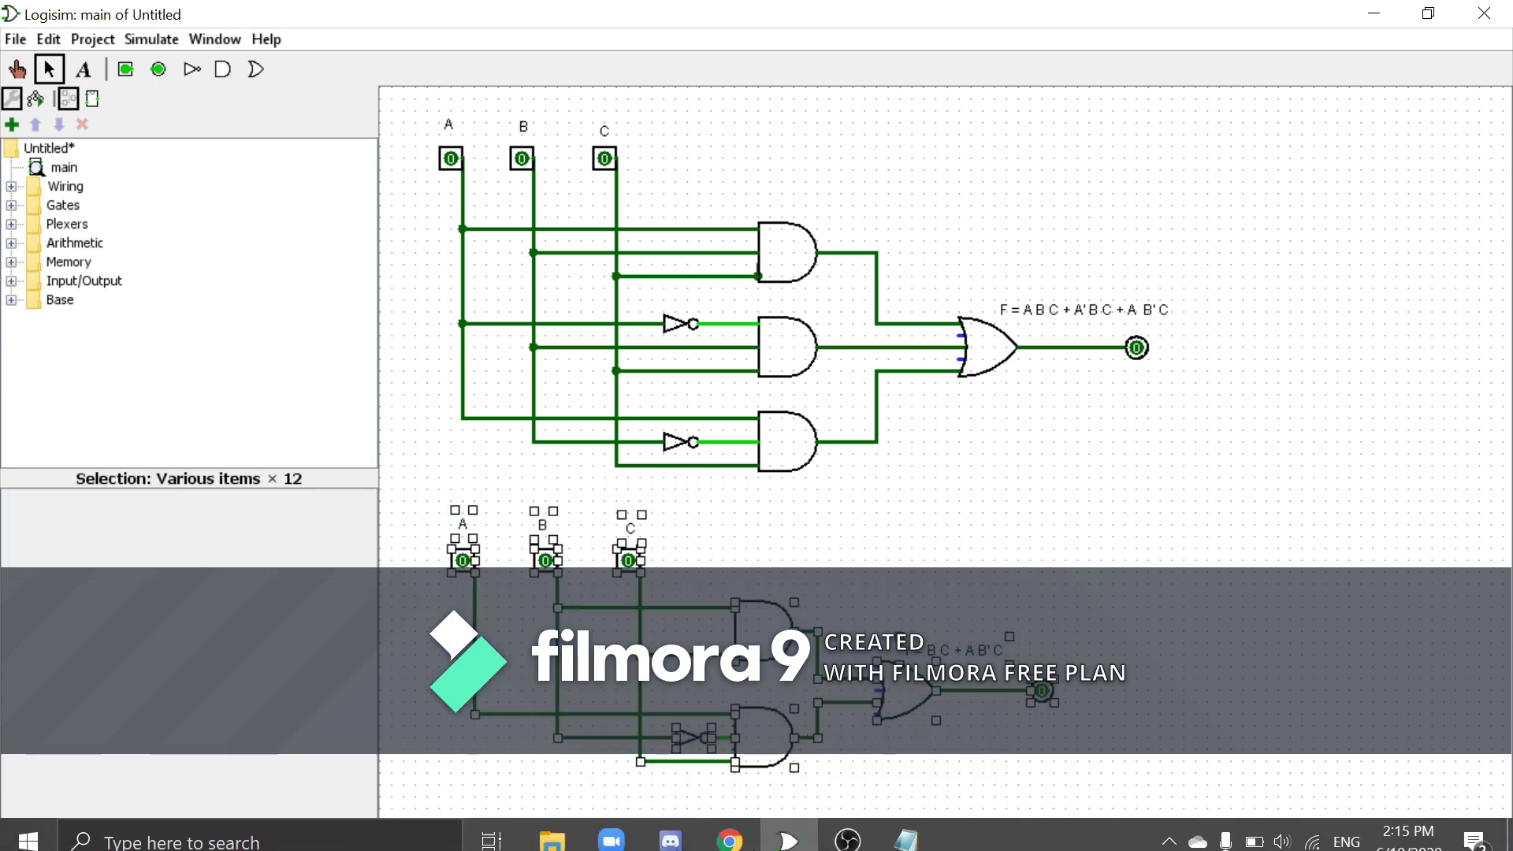
Minimize the OBS window and switch to the Notepad file containing both functions.
{"action": "left_click", "coordinate": [748, 844]}
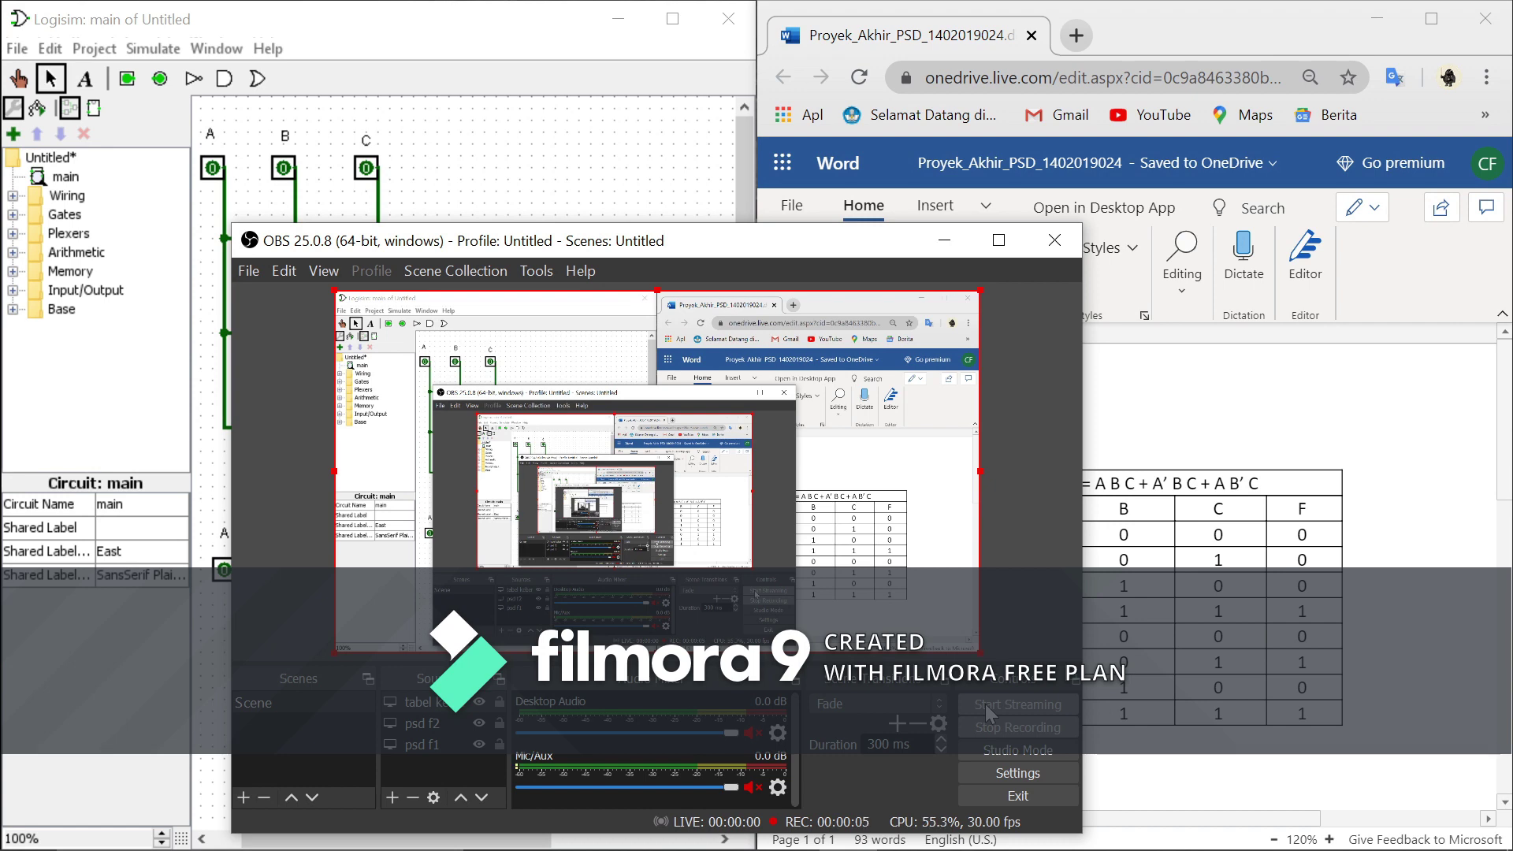
{"action": "left_click", "coordinate": [945, 242]}
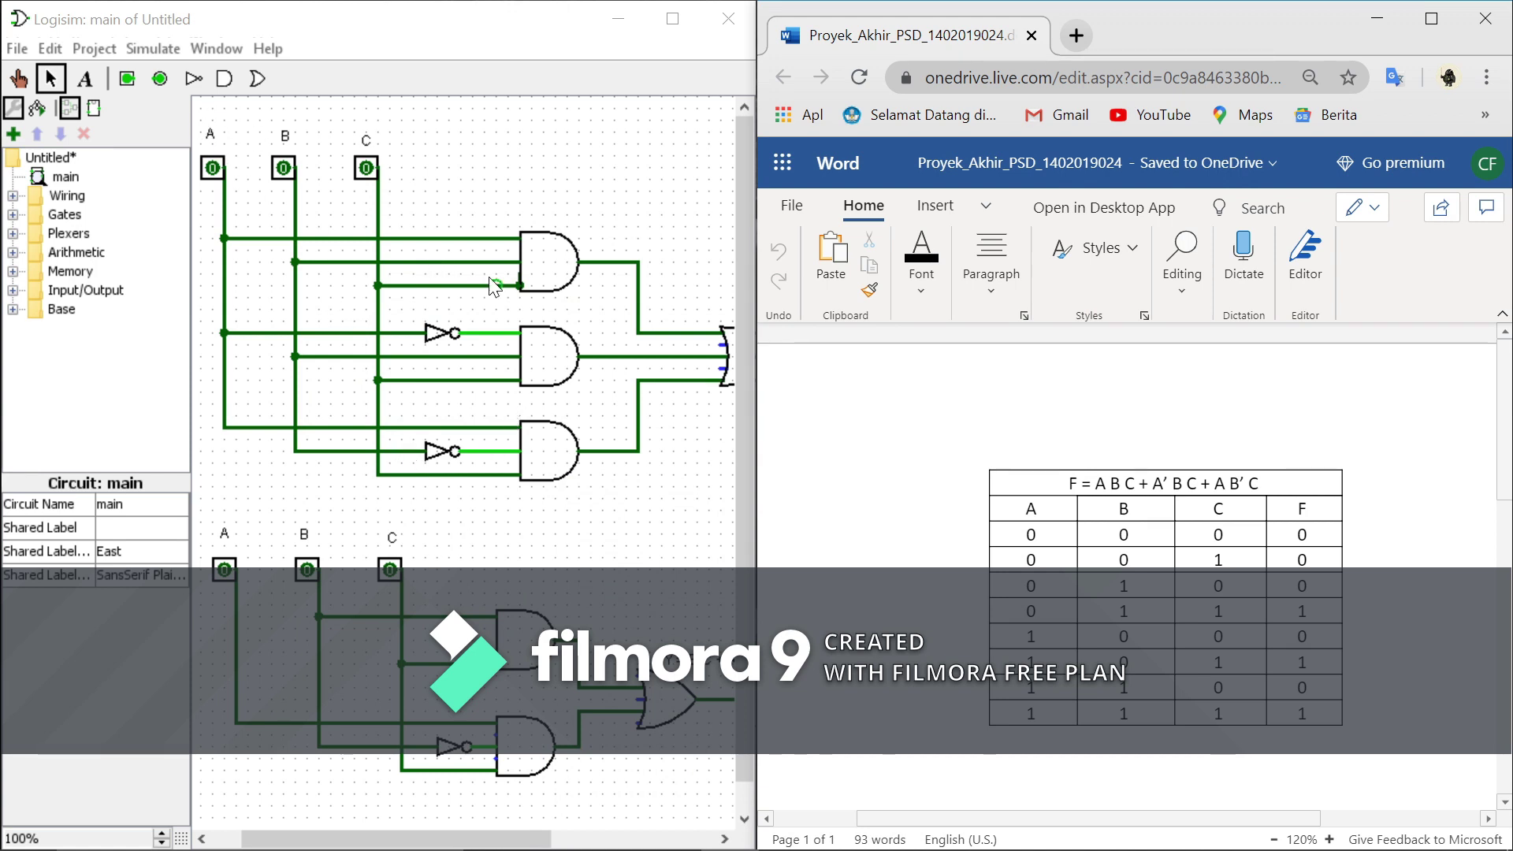
{"action": "key", "text": "alt+Tab"}
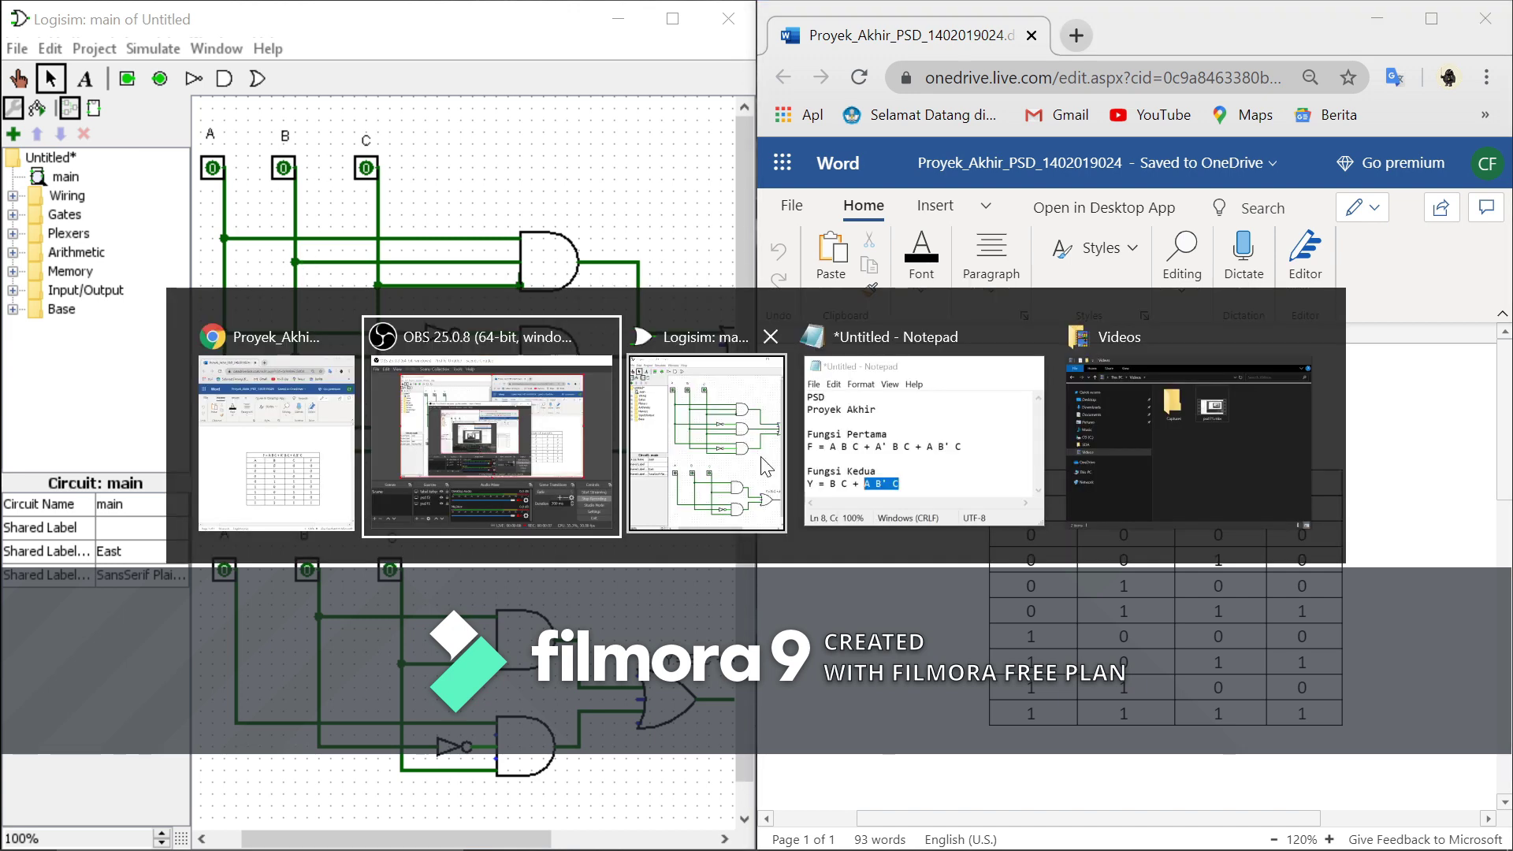
{"action": "key", "text": "alt+Tab"}
{"action": "key", "text": "alt+Tab"}
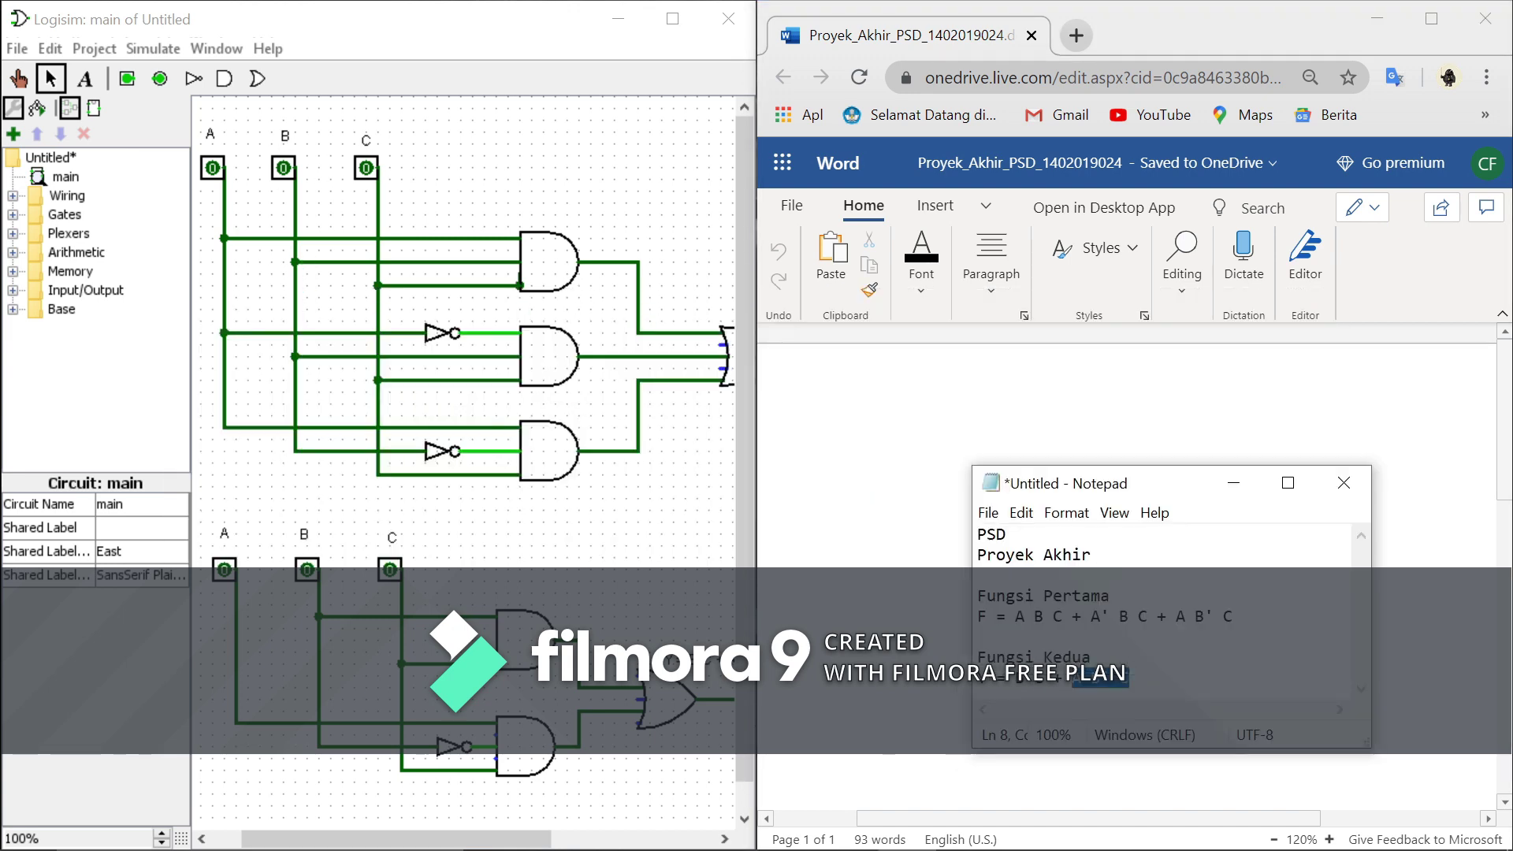
Highlight the first function F = A B C + A' B C + A B' C in Notepad for review.
{"action": "left_click", "coordinate": [978, 617]}
{"action": "key", "text": "ctrl+shift+Right"}
{"action": "key", "text": "ctrl+shift+Right"}
{"action": "key", "text": "ctrl+shift+Right"}
{"action": "key", "text": "ctrl+shift+Right"}
{"action": "key", "text": "ctrl+shift+Right"}
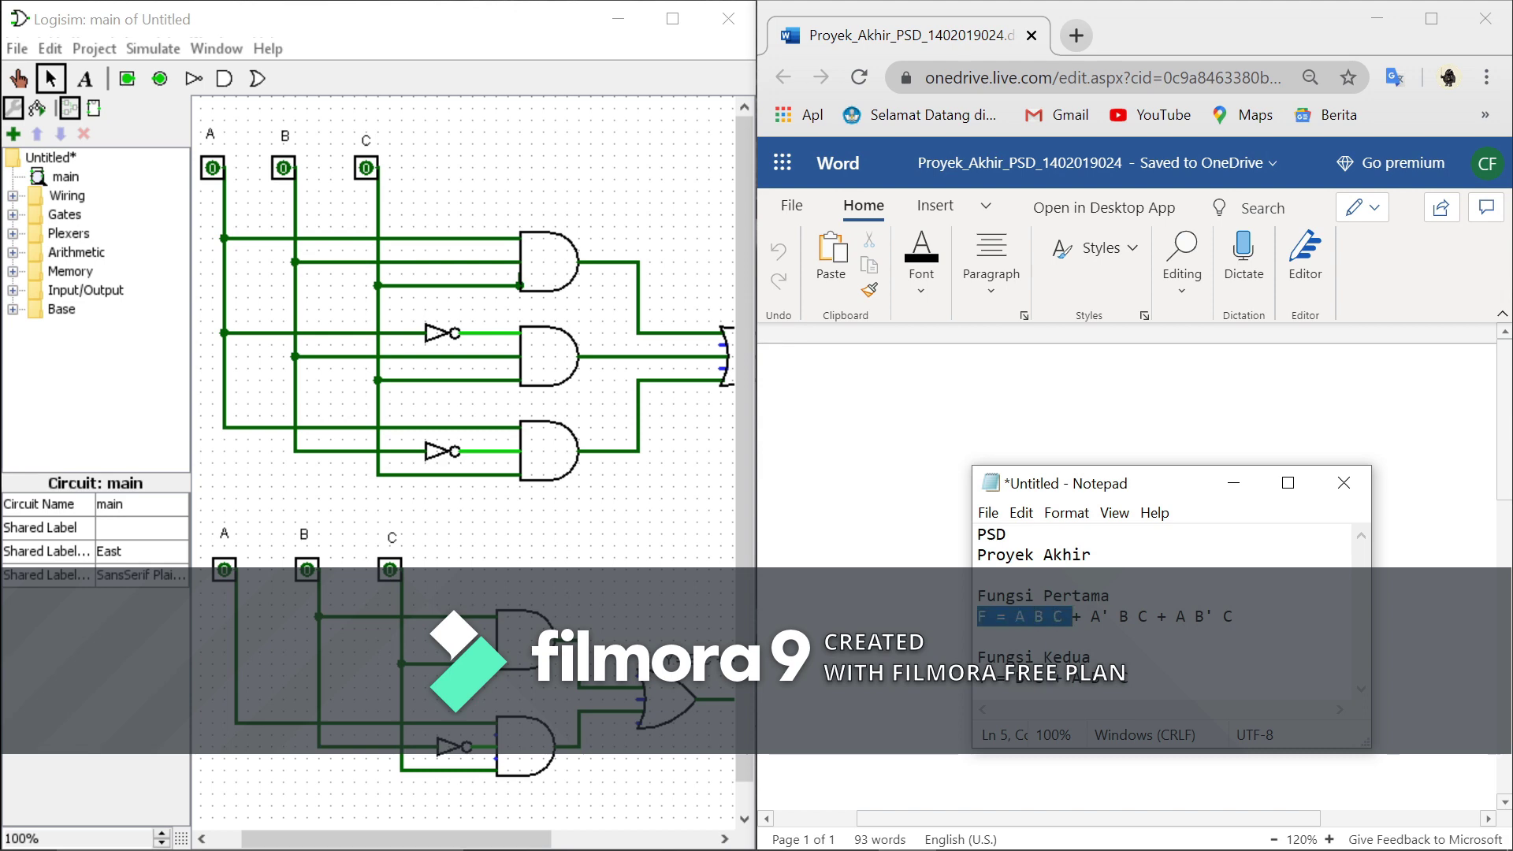
{"action": "key", "text": "ctrl+shift+Right"}
{"action": "key", "text": "ctrl+shift+Right"}
{"action": "key", "text": "ctrl+shift+Right"}
{"action": "key", "text": "ctrl+shift+Right"}
{"action": "key", "text": "ctrl+shift+Right"}
{"action": "key", "text": "ctrl+shift+Right"}
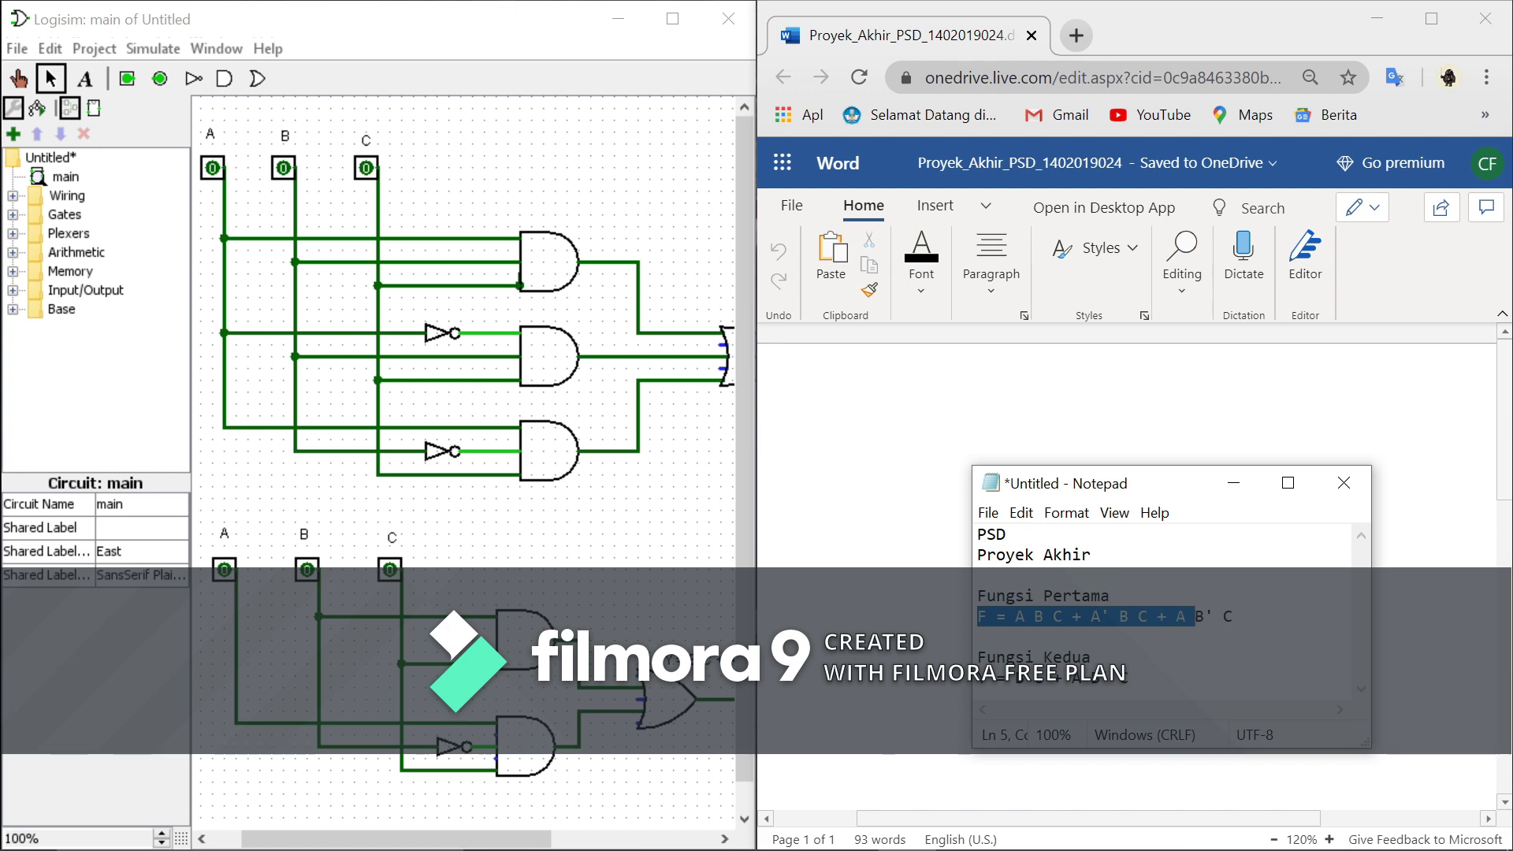
{"action": "key", "text": "ctrl+shift+Right"}
{"action": "key", "text": "ctrl+shift+Right"}
Highlight the second function under Fungsi Kedua for review, and minimize Notepad.
{"action": "left_click", "coordinate": [979, 635]}
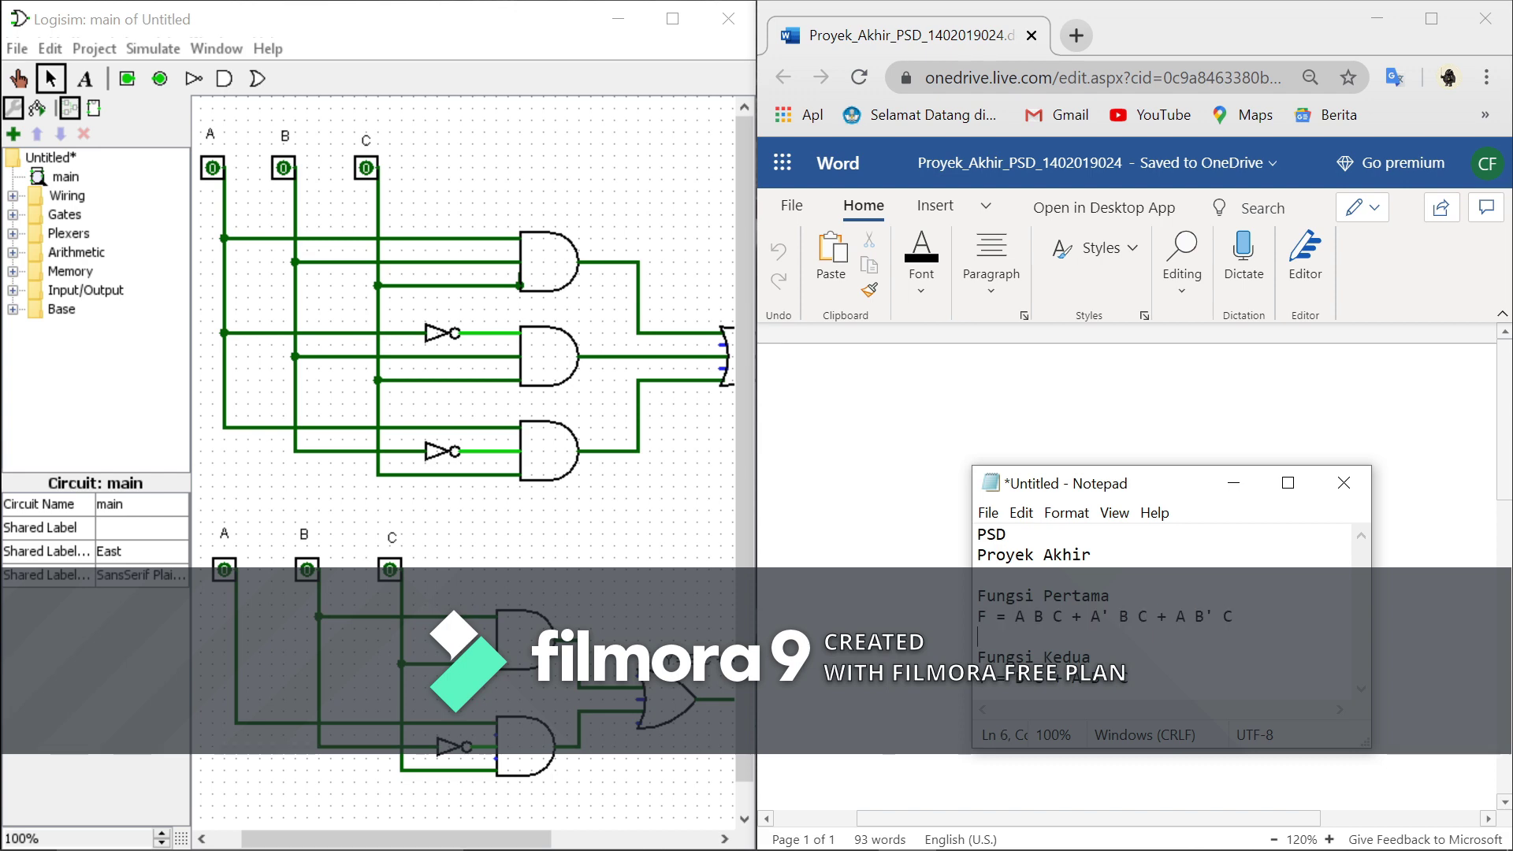
{"action": "key", "text": "ctrl+shift+Right"}
{"action": "key", "text": "ctrl+shift+Right"}
{"action": "key", "text": "ctrl+shift+Right"}
{"action": "key", "text": "ctrl+shift+Right"}
{"action": "key", "text": "ctrl+shift+Right"}
{"action": "key", "text": "ctrl+shift+Right"}
{"action": "key", "text": "ctrl+shift+Right"}
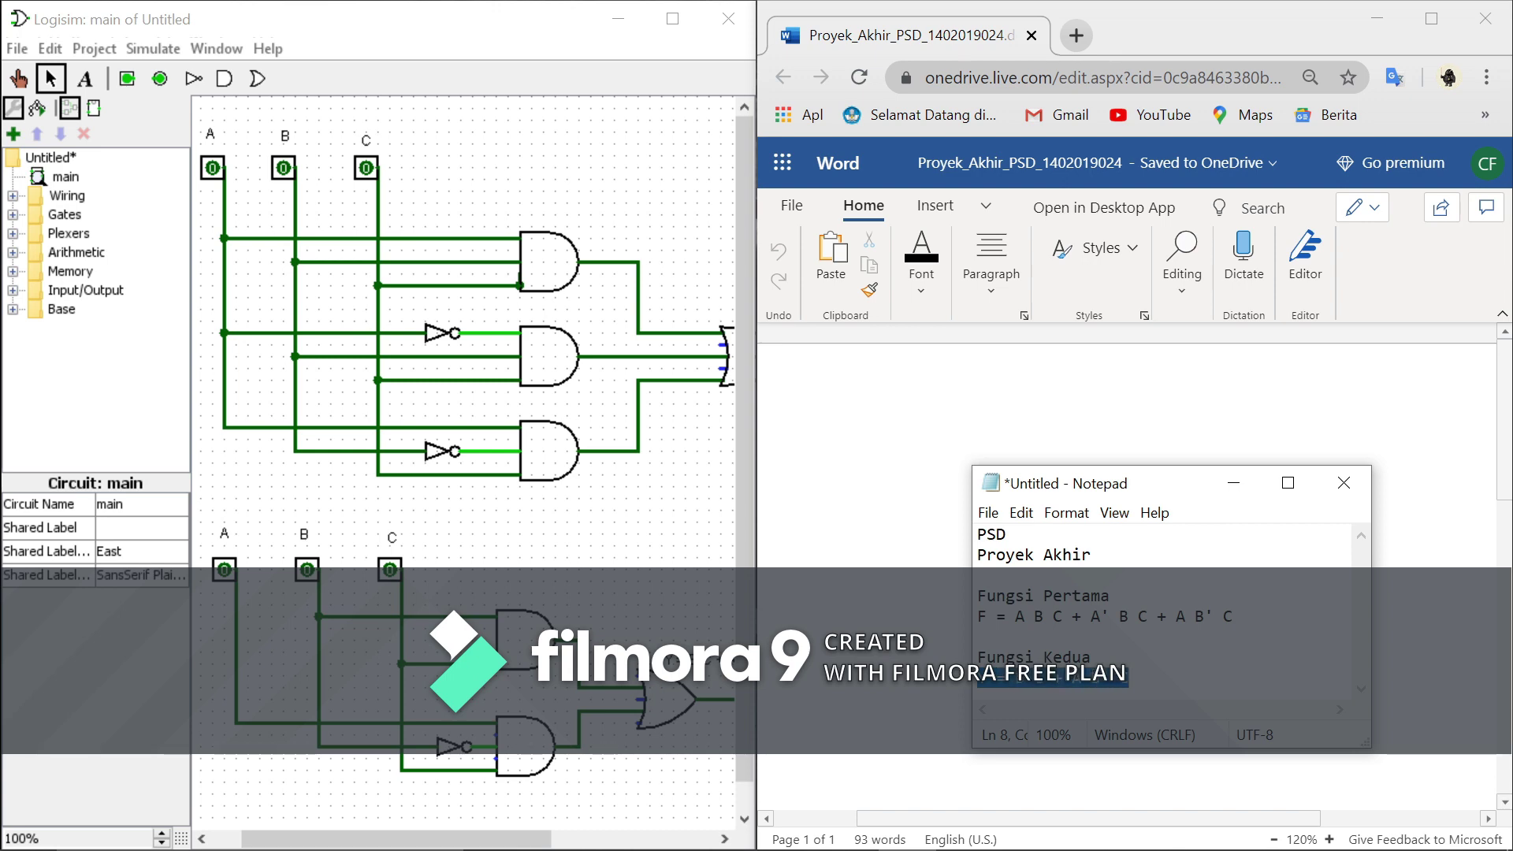
{"action": "left_click", "coordinate": [1234, 482]}
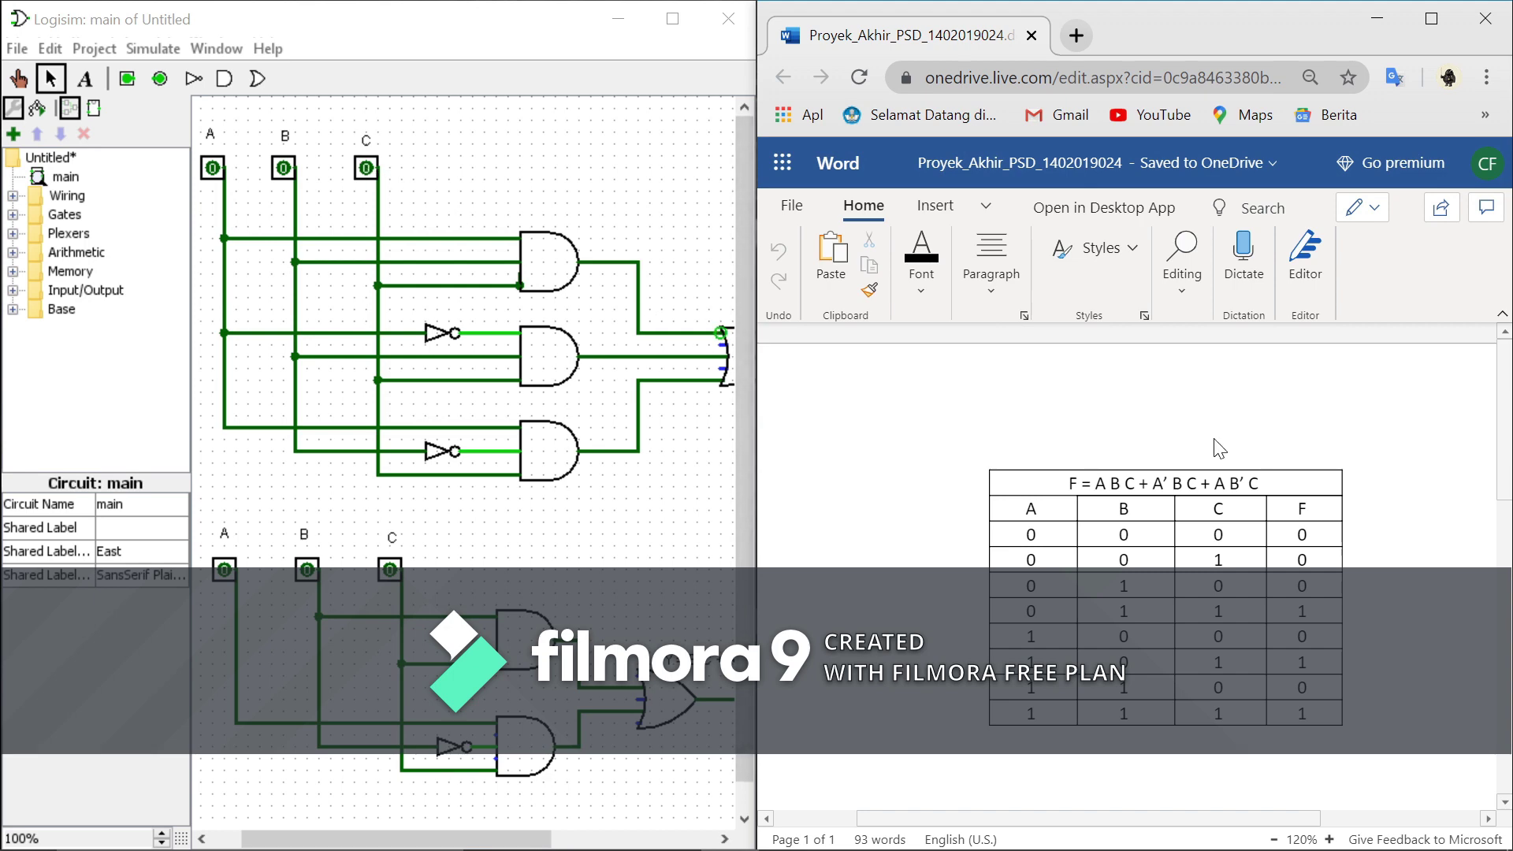
Highlight the function F = A B C + A' B C + A B' C heading the truth table in the Word document.
{"action": "left_click_drag", "start_coordinate": [1070, 483], "coordinate": [1186, 483]}
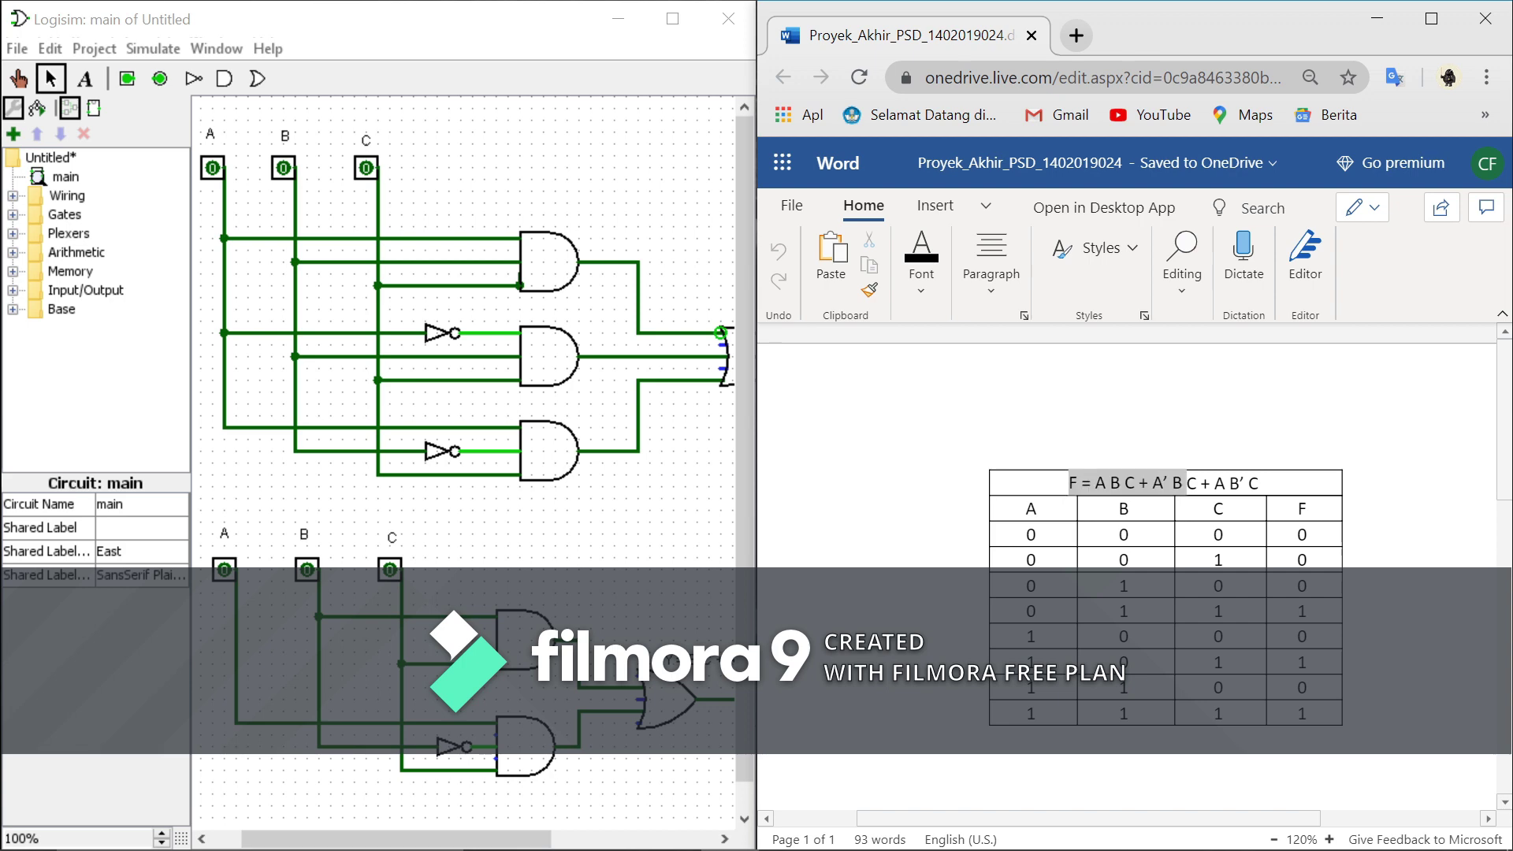
{"action": "left_click", "coordinate": [1259, 483]}
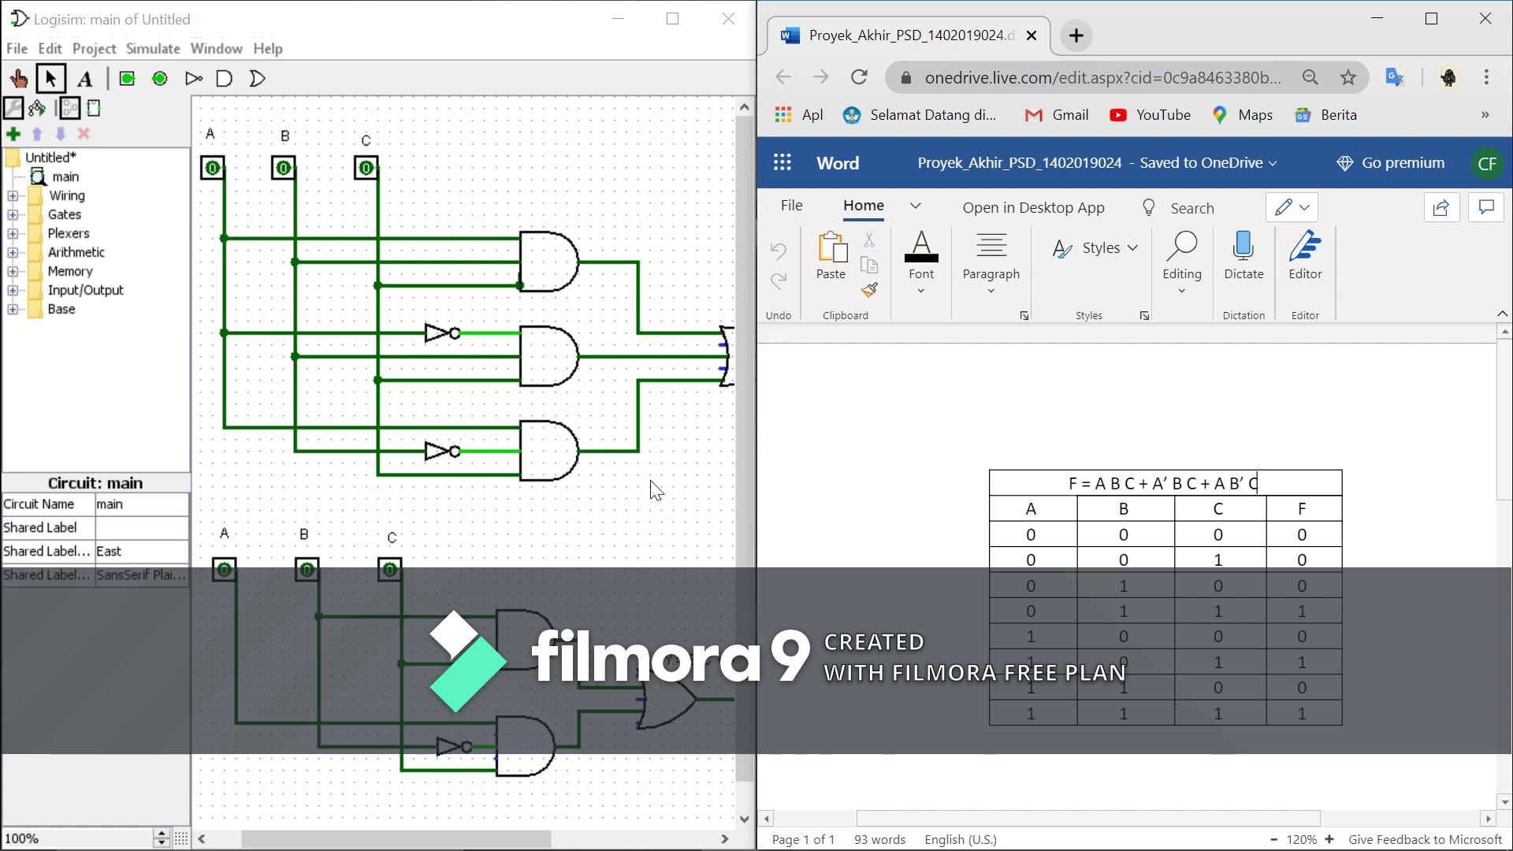
{"action": "key", "text": "Home"}
{"action": "key", "text": "shift+Right"}
{"action": "key", "text": "shift+Right"}
{"action": "key", "text": "shift+Right"}
{"action": "key", "text": "shift+Right"}
{"action": "key", "text": "shift+Right"}
{"action": "key", "text": "shift+Right"}
{"action": "key", "text": "shift+Right"}
{"action": "key", "text": "shift+Right"}
{"action": "key", "text": "shift+Right"}
{"action": "key", "text": "shift+Right"}
{"action": "key", "text": "shift+Right"}
{"action": "key", "text": "shift+Right"}
{"action": "key", "text": "shift+Right"}
{"action": "key", "text": "shift+Right"}
{"action": "key", "text": "shift+Right"}
{"action": "key", "text": "shift+Right"}
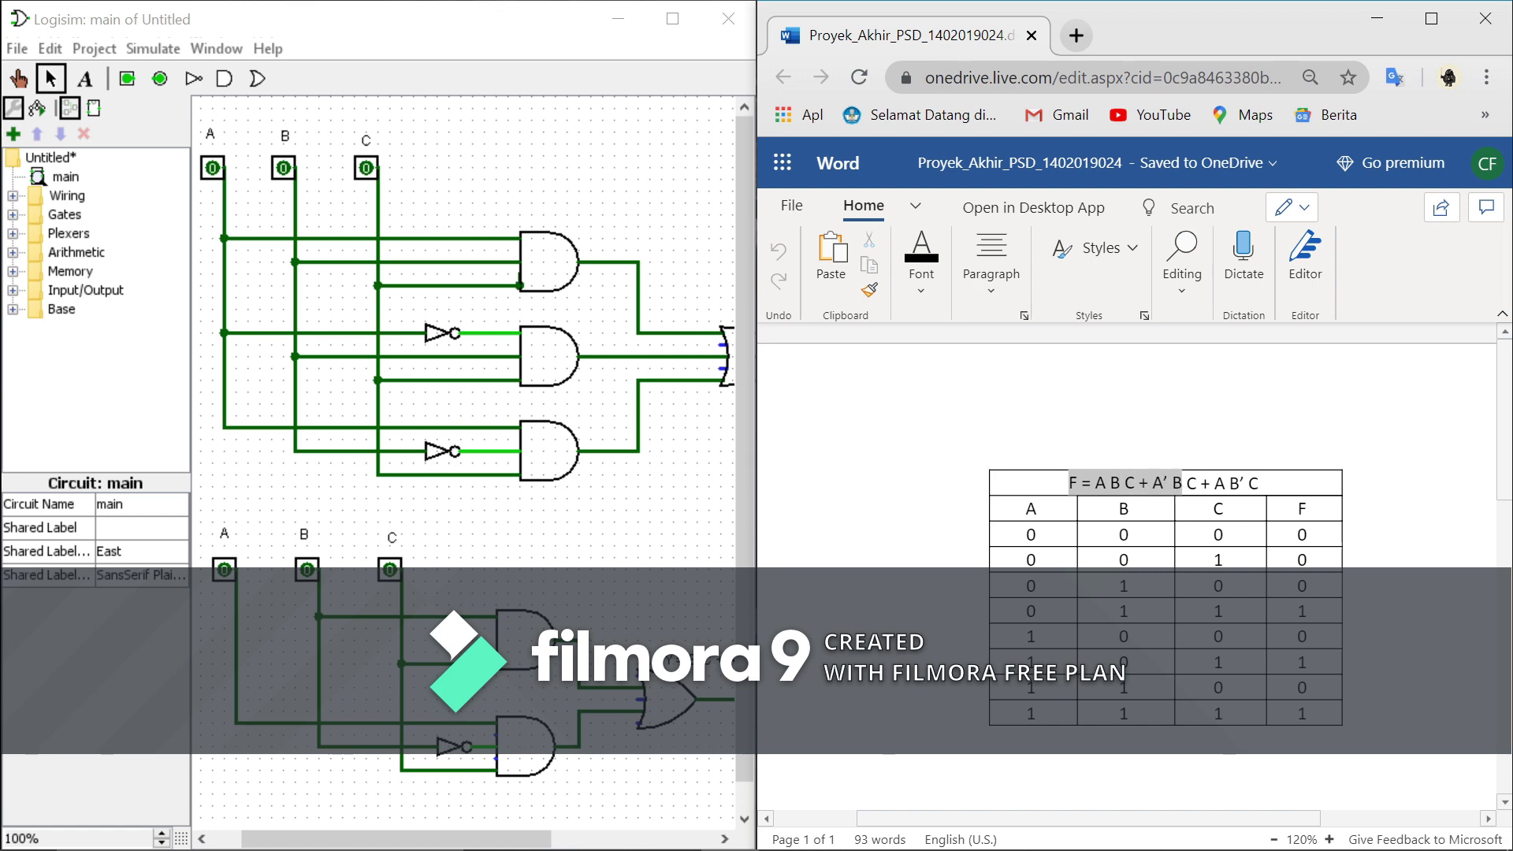
{"action": "key", "text": "shift+Right"}
{"action": "key", "text": "shift+Right"}
{"action": "key", "text": "shift+Right"}
{"action": "key", "text": "shift+Right"}
{"action": "key", "text": "shift+Right"}
{"action": "key", "text": "shift+Right"}
{"action": "key", "text": "shift+Right"}
{"action": "key", "text": "shift+Right"}
{"action": "key", "text": "shift+Right"}
{"action": "key", "text": "shift+Right"}
{"action": "key", "text": "shift+Right"}
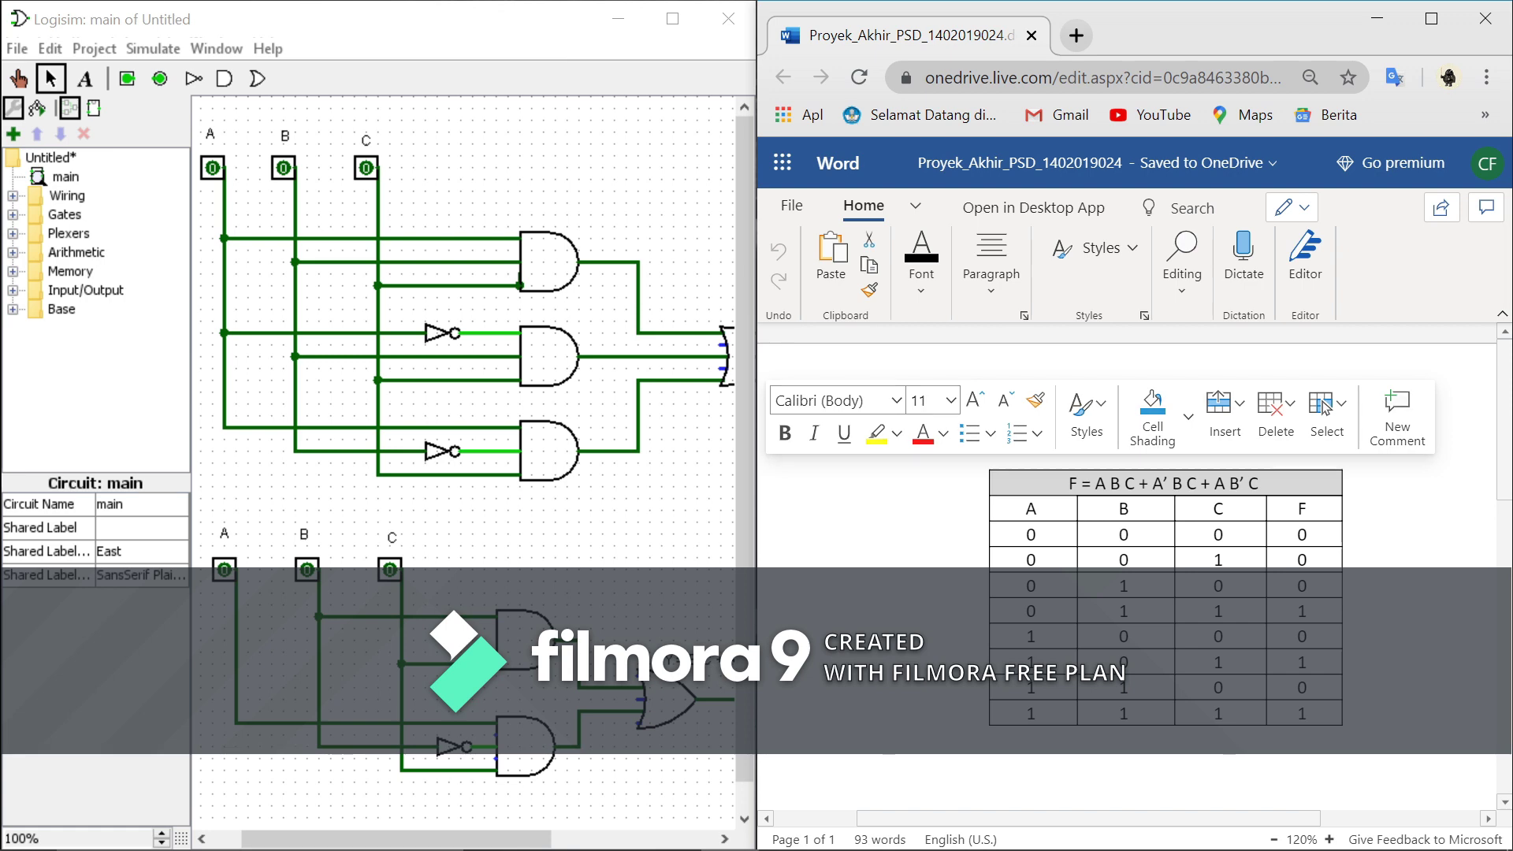
Examine the truth table's column headings and the A, B, C input values in its first row.
{"action": "left_click", "coordinate": [1095, 483]}
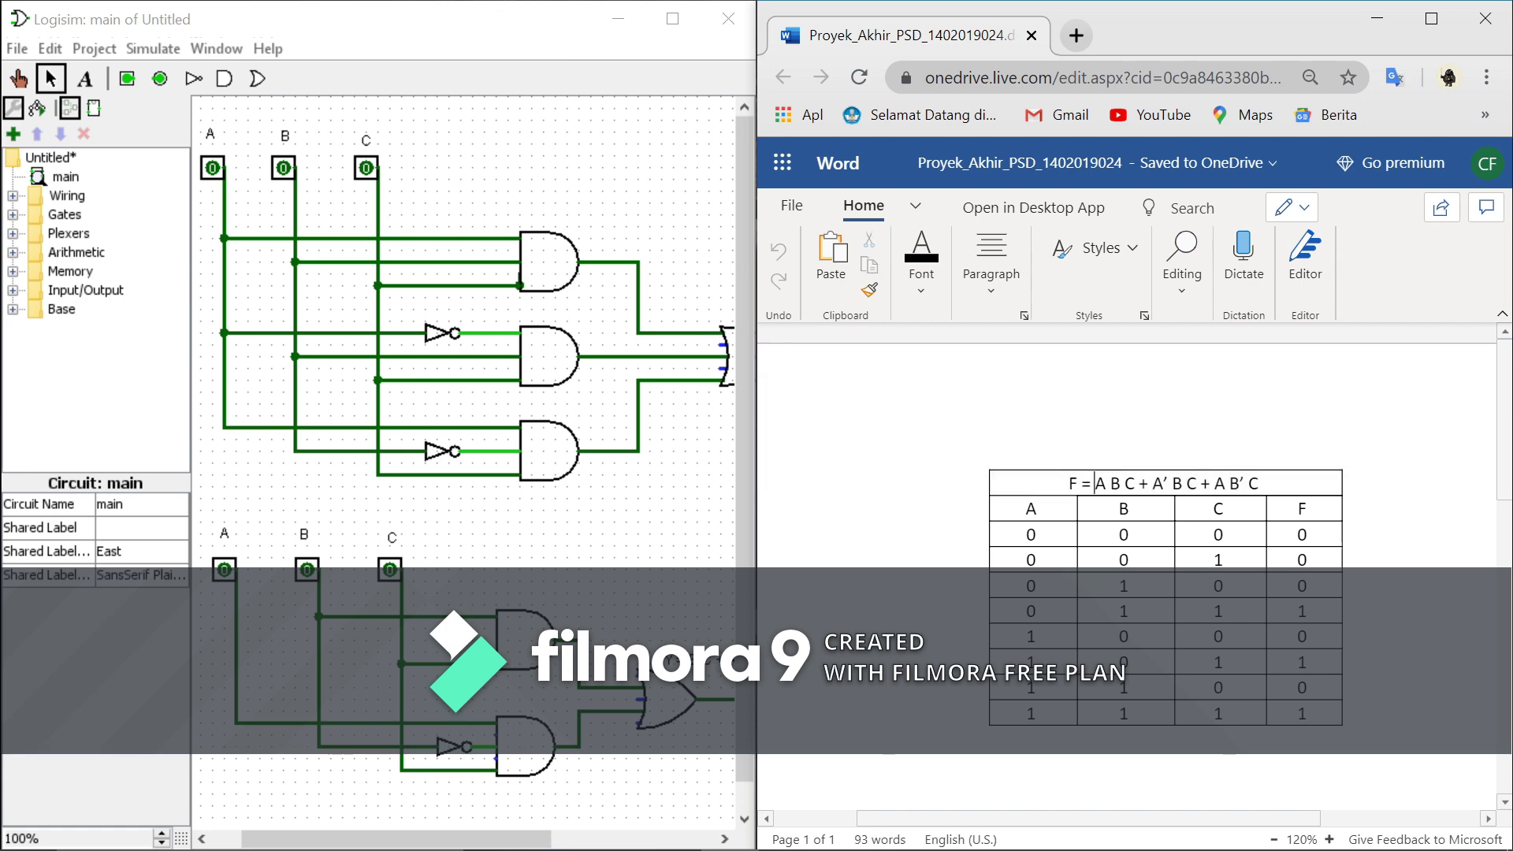
{"action": "left_click", "coordinate": [1220, 510]}
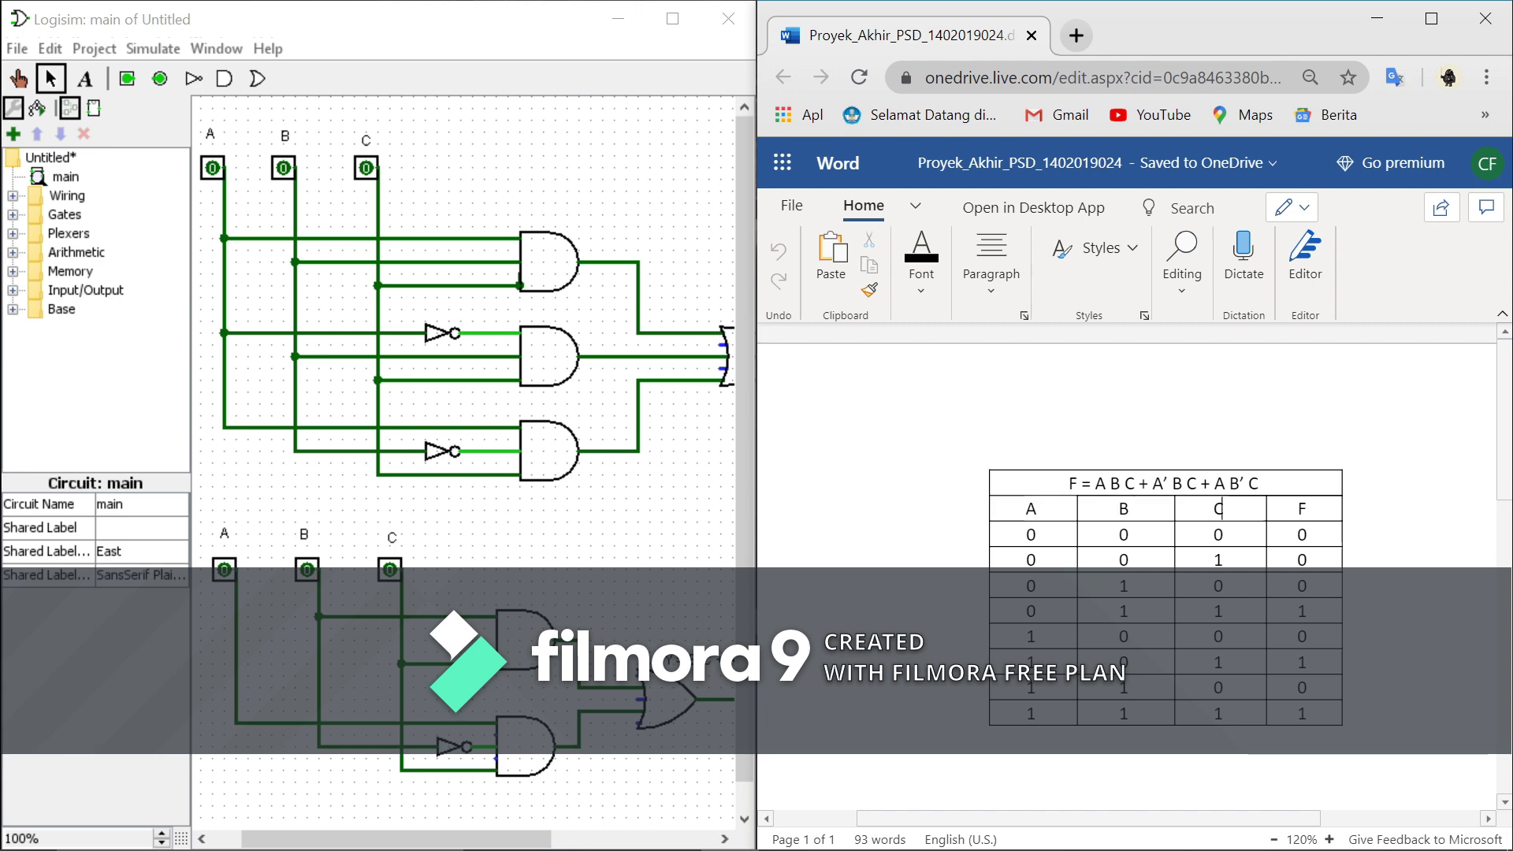
{"action": "left_click", "coordinate": [1033, 535]}
{"action": "left_click", "coordinate": [1127, 535]}
{"action": "left_click_drag", "start_coordinate": [1025, 534], "coordinate": [1218, 536]}
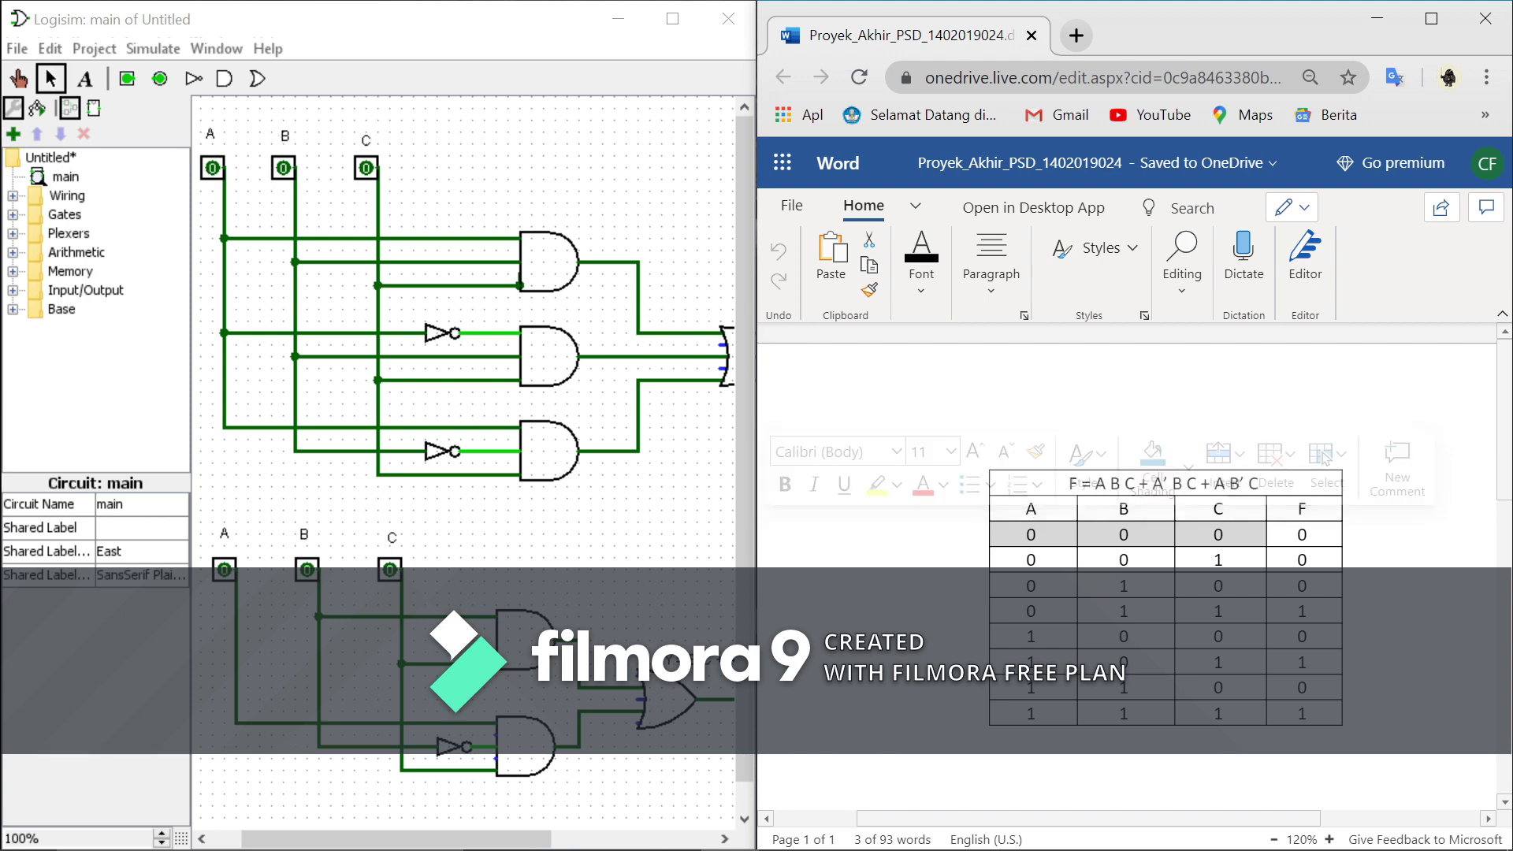
{"action": "left_click", "coordinate": [1027, 586]}
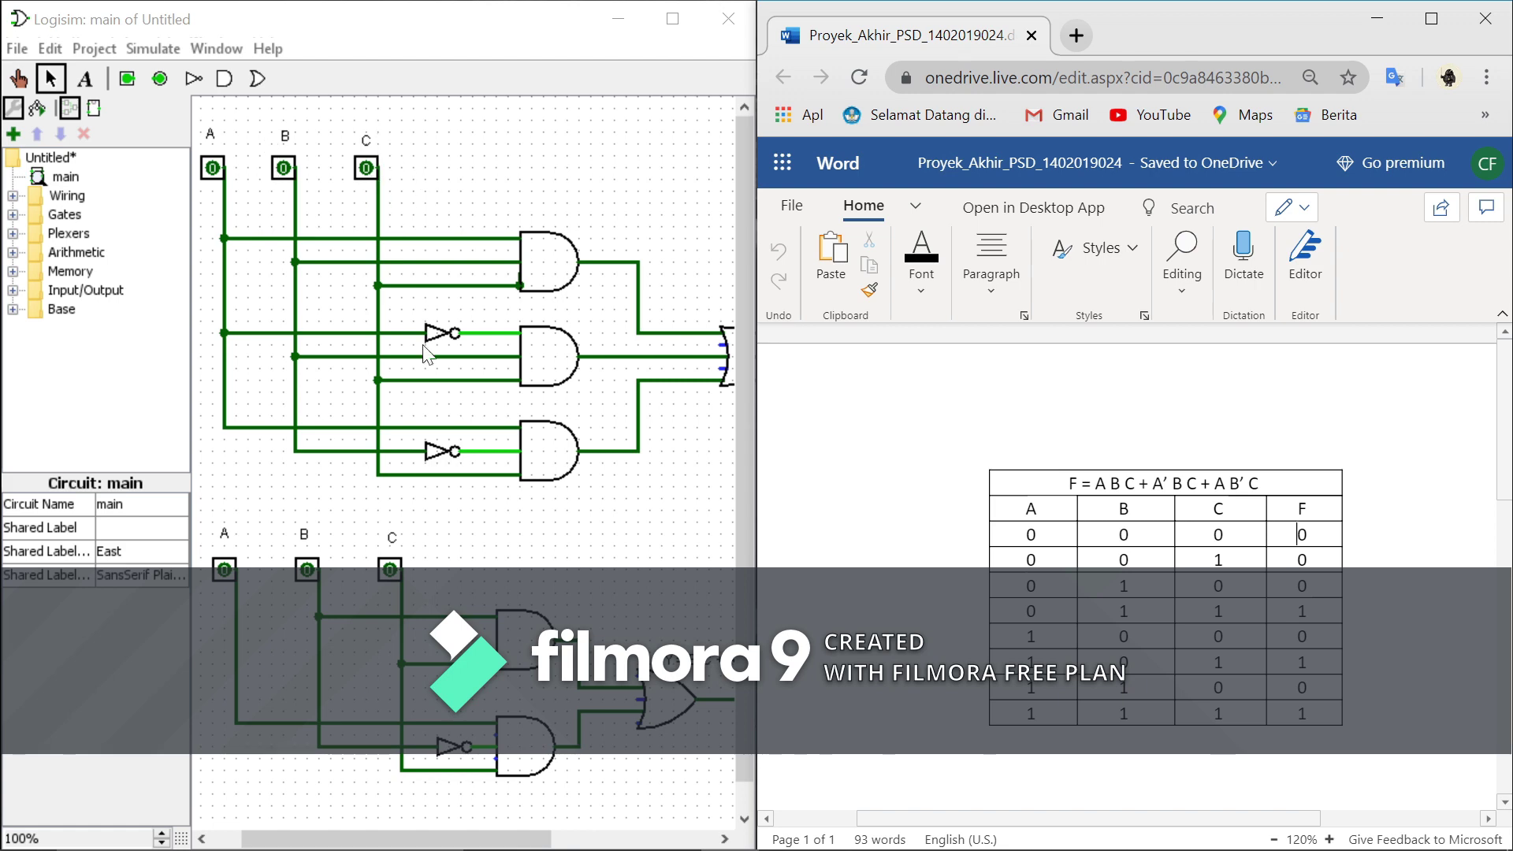
Compare the upper circuit's output F with the truth table's 0 0 0 row.
{"action": "left_click_drag", "start_coordinate": [394, 839], "coordinate": [529, 839]}
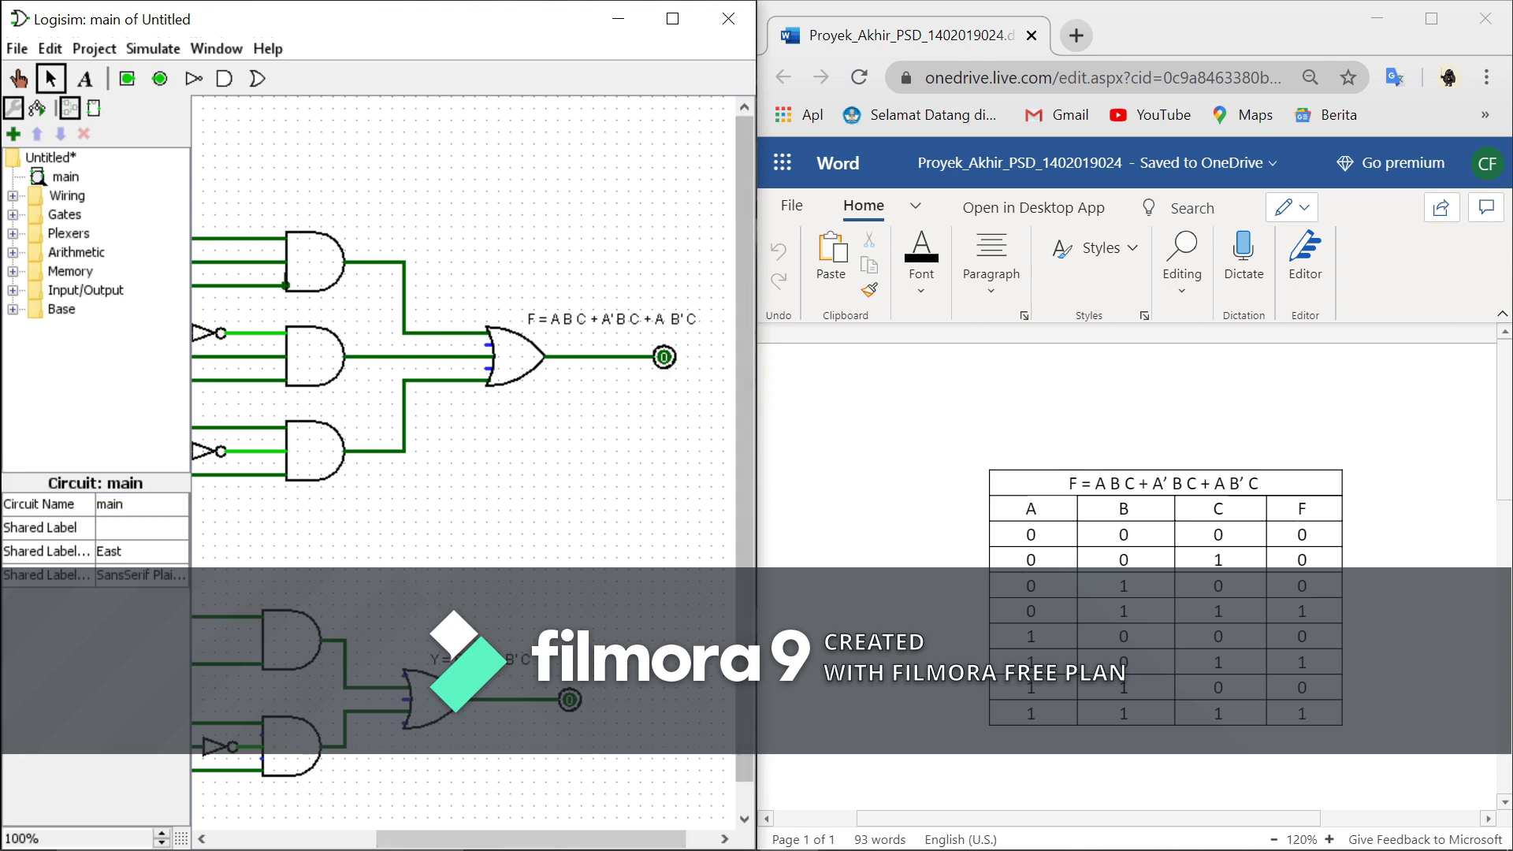
{"action": "left_click", "coordinate": [1304, 534]}
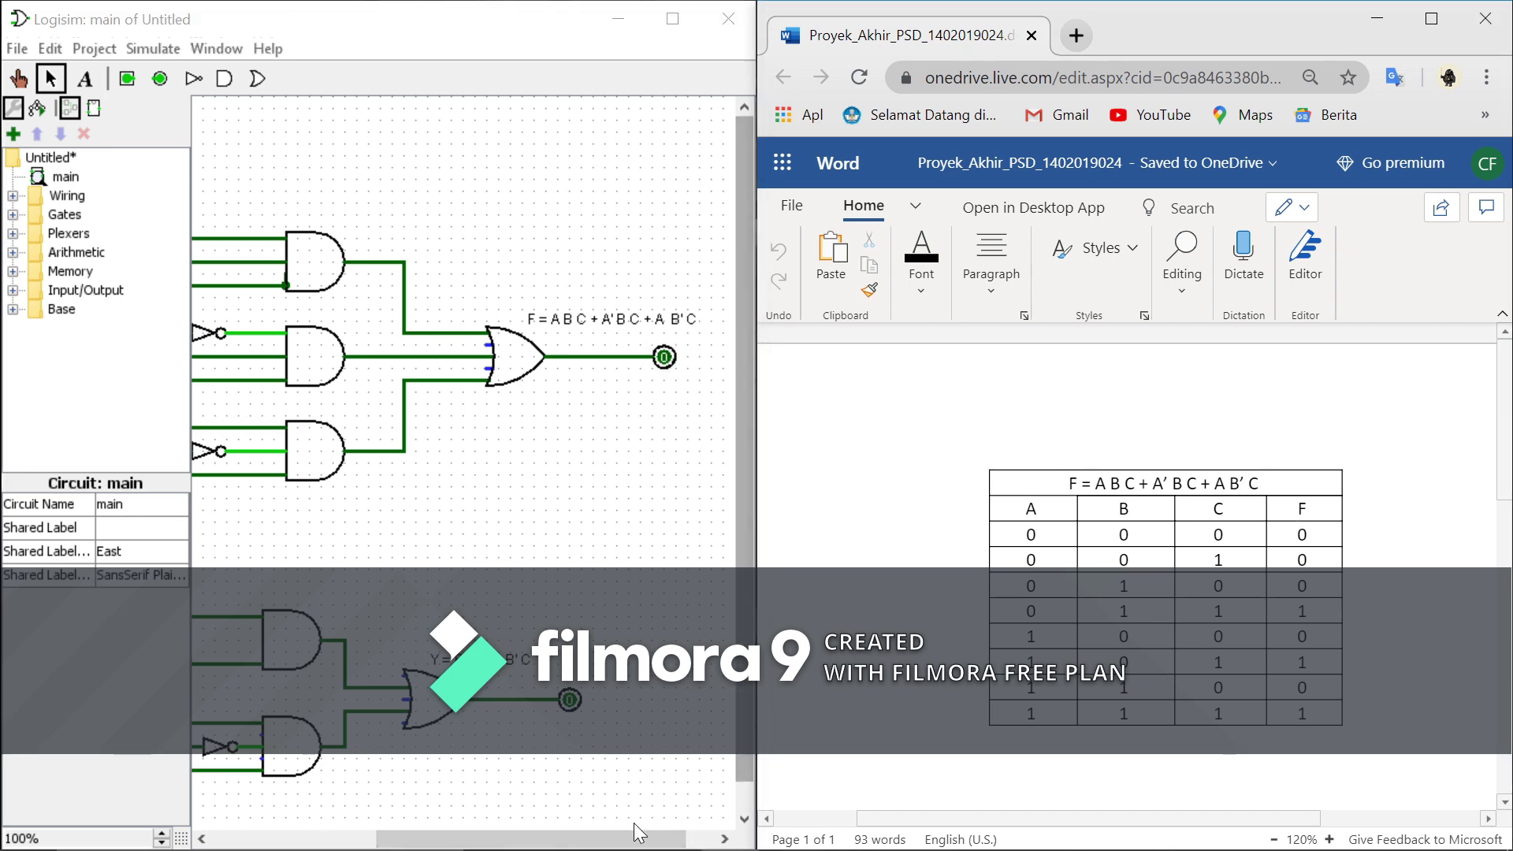
{"action": "left_click_drag", "start_coordinate": [622, 839], "coordinate": [470, 842]}
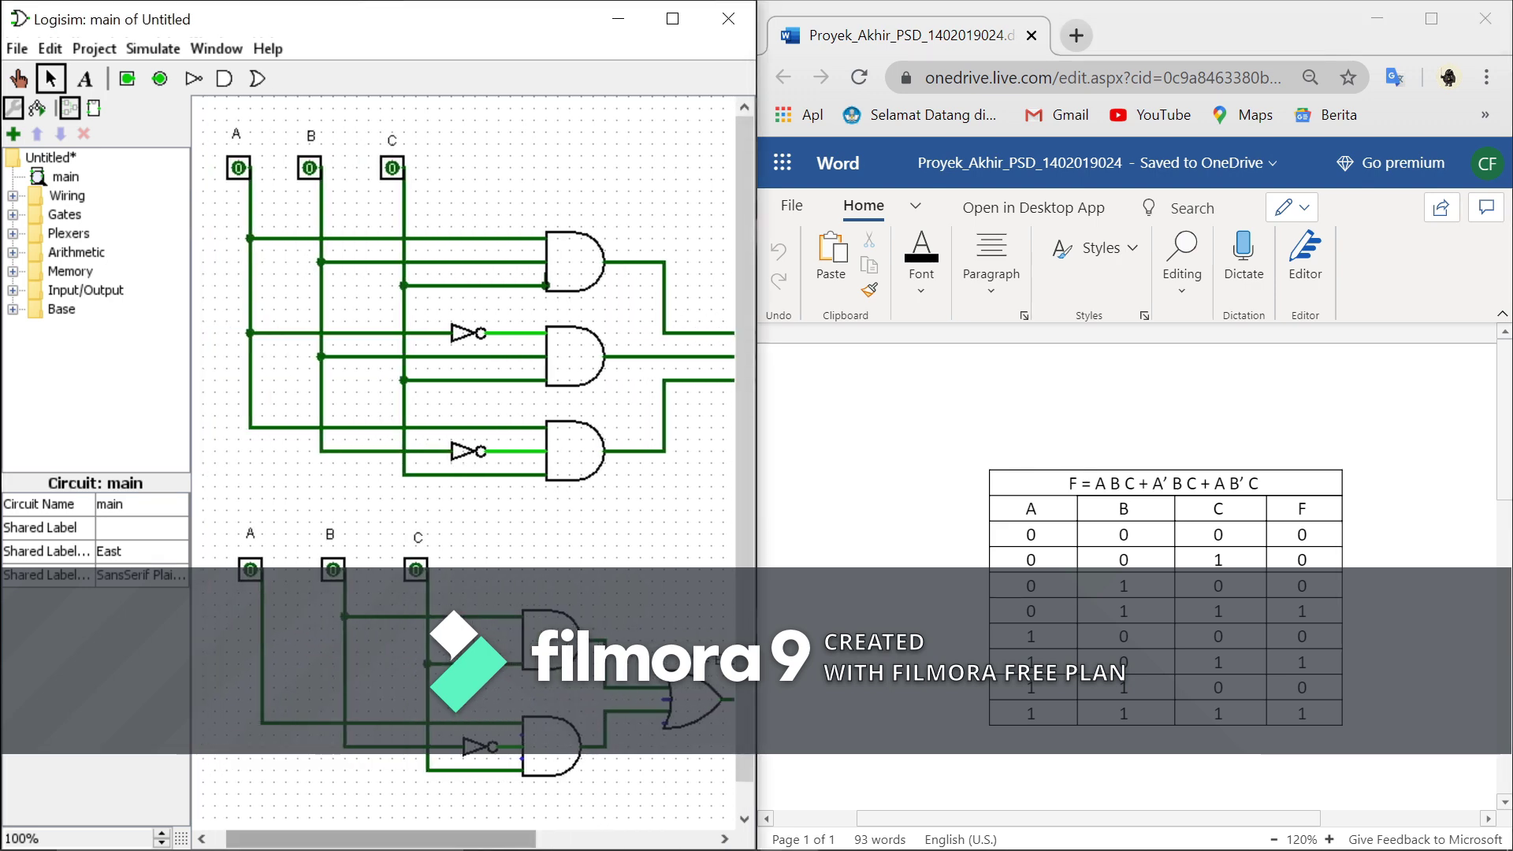
Set the upper circuit's input C to 1 and compare output F with the truth table's 0 0 1 row.
{"action": "left_click", "coordinate": [1033, 559]}
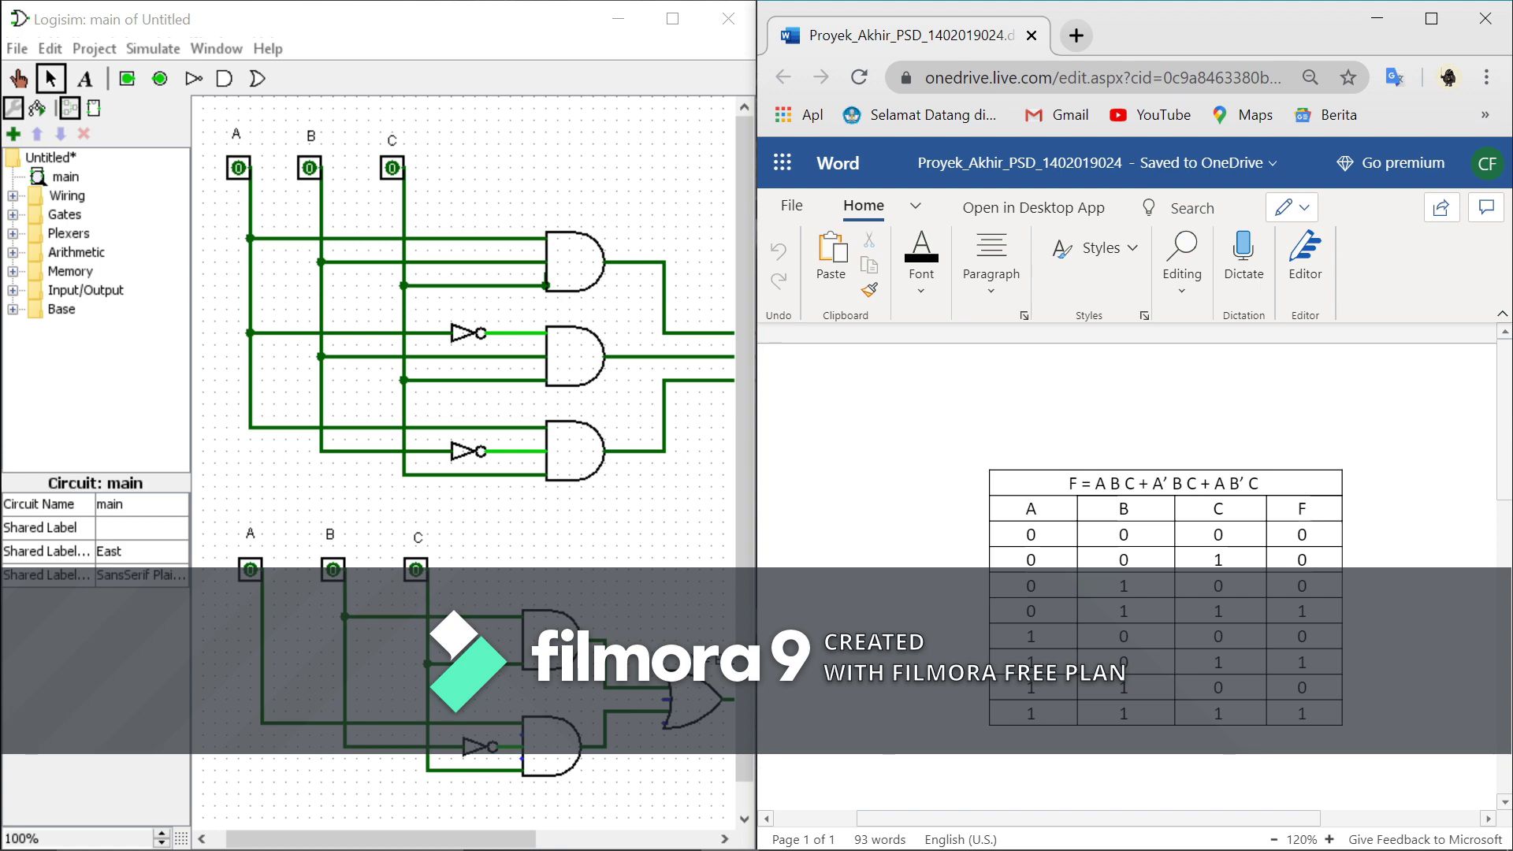
{"action": "left_click", "coordinate": [1298, 559]}
{"action": "left_click", "coordinate": [19, 79]}
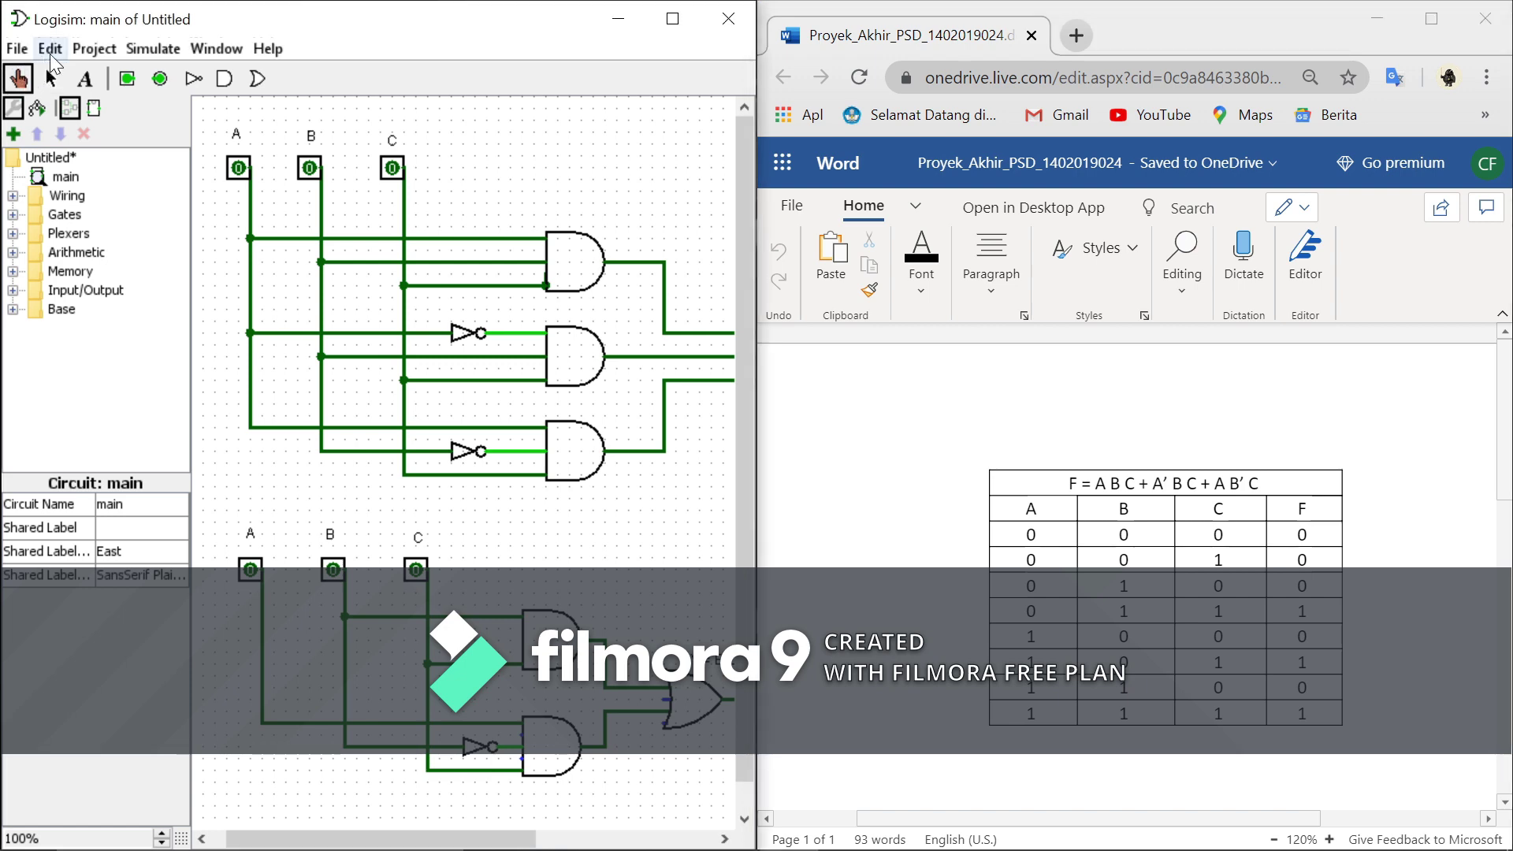
{"action": "left_click", "coordinate": [393, 169]}
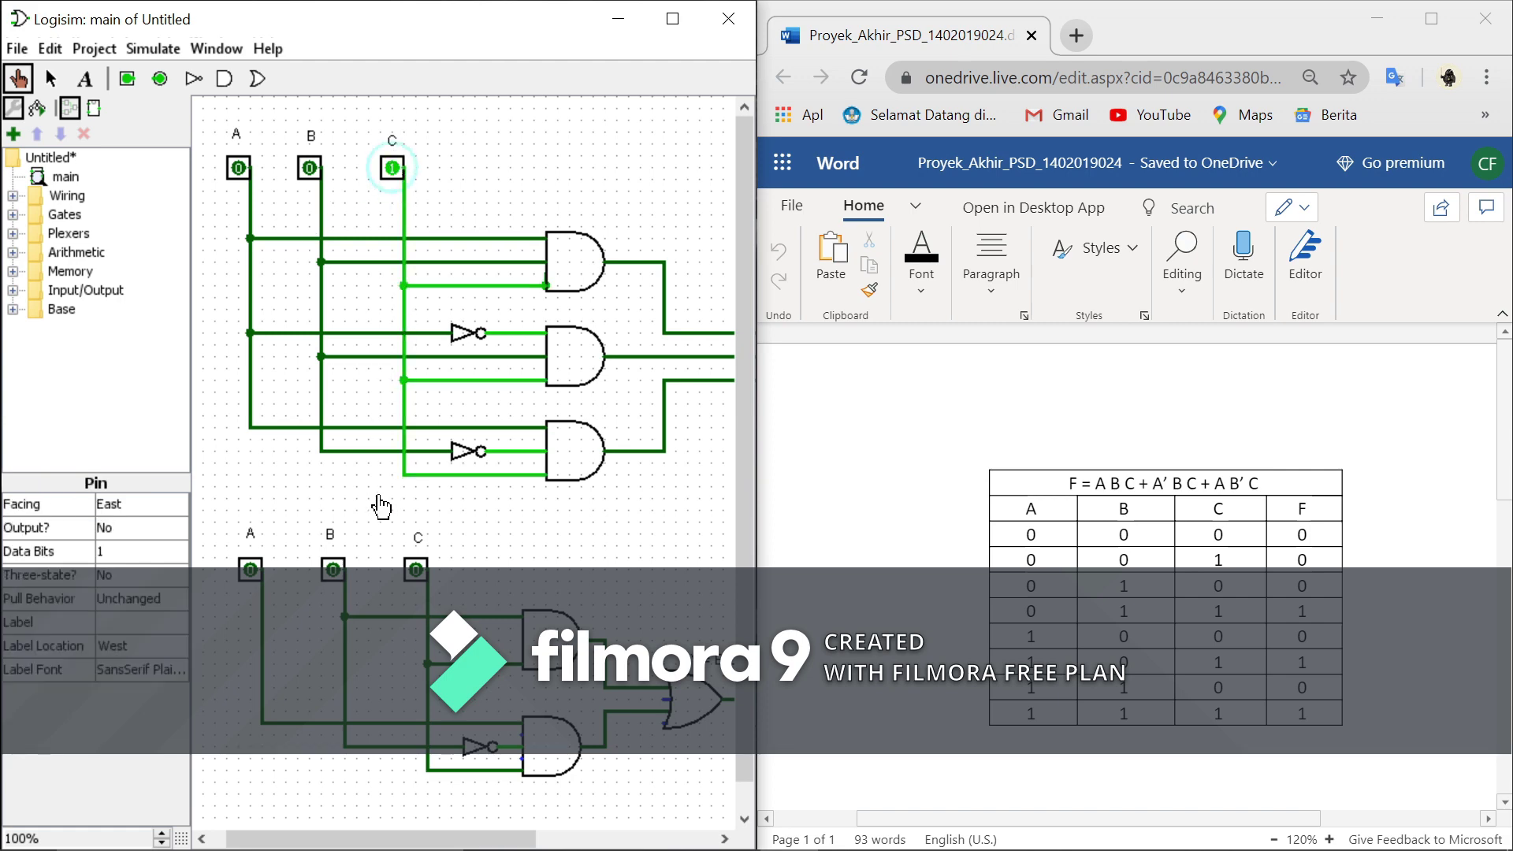
{"action": "left_click_drag", "start_coordinate": [339, 840], "coordinate": [496, 840]}
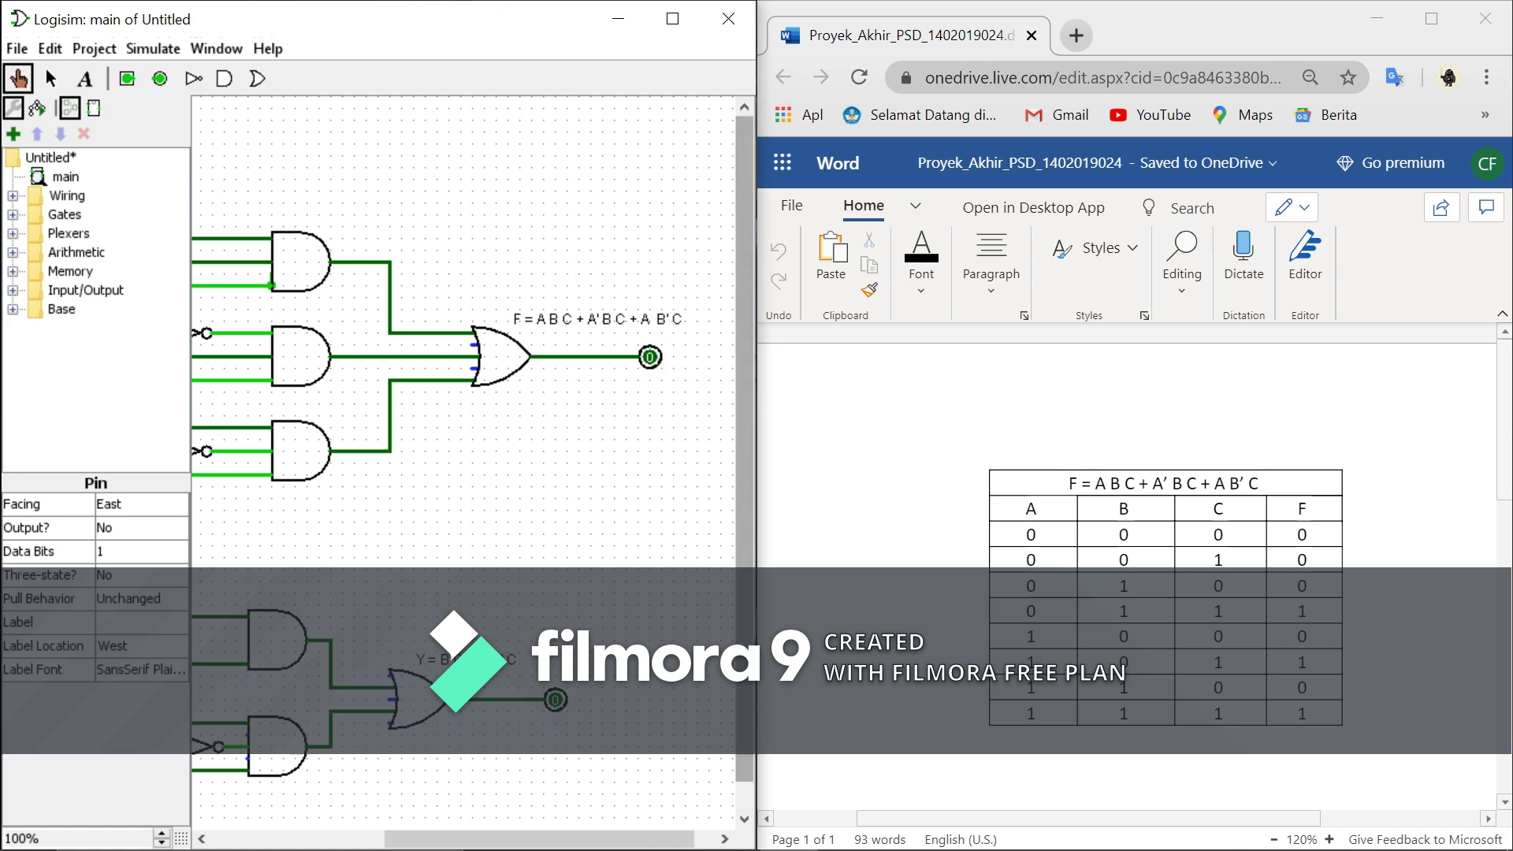
{"action": "left_click", "coordinate": [1306, 560]}
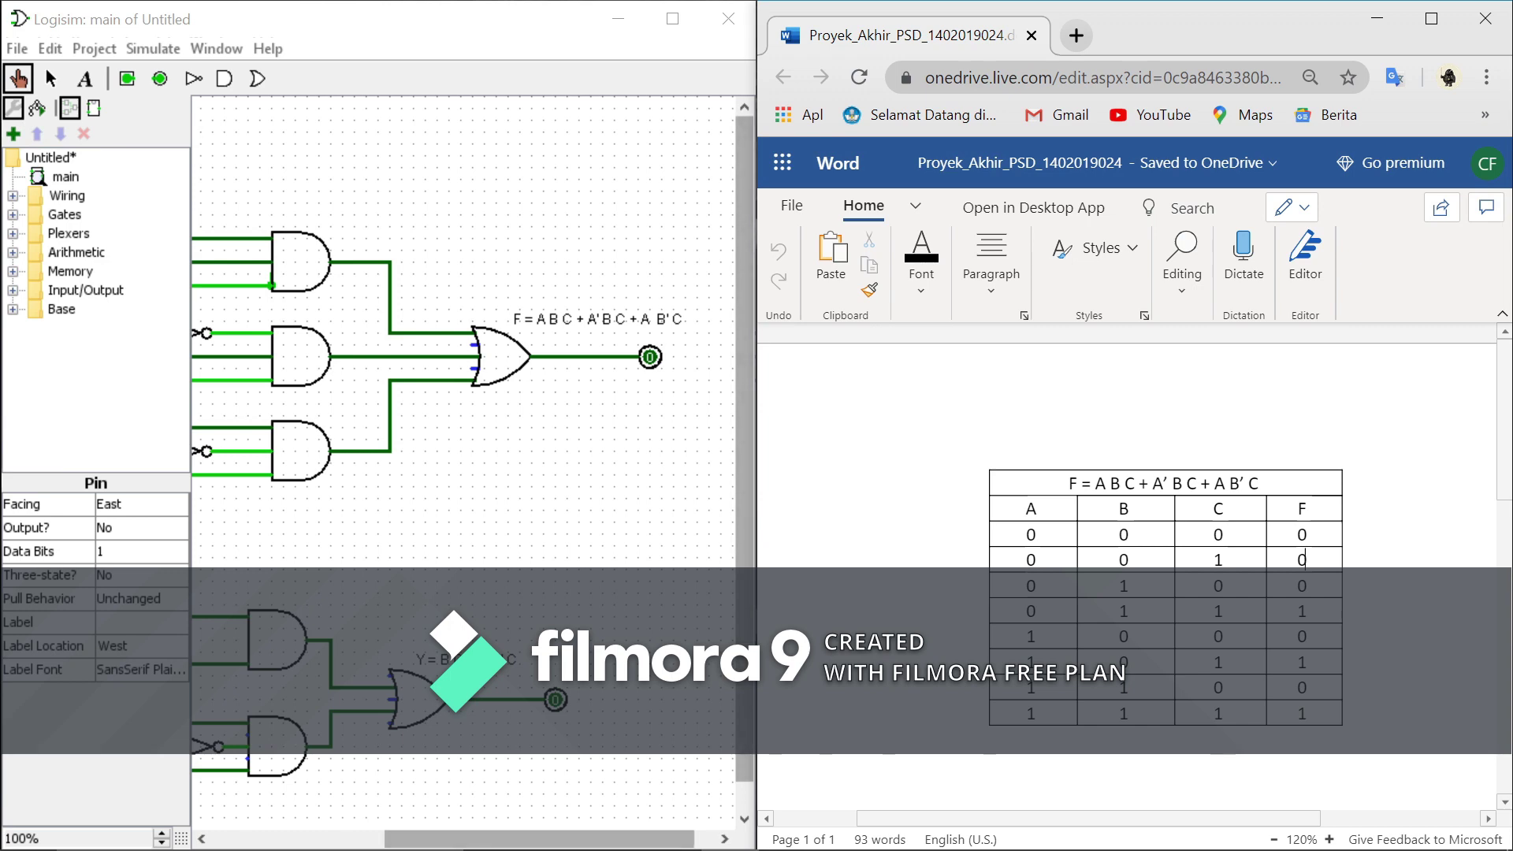
Set the upper circuit's input B to 1 and C to 0, and compare output F with the truth table's 0 1 0 row.
{"action": "left_click", "coordinate": [1034, 509]}
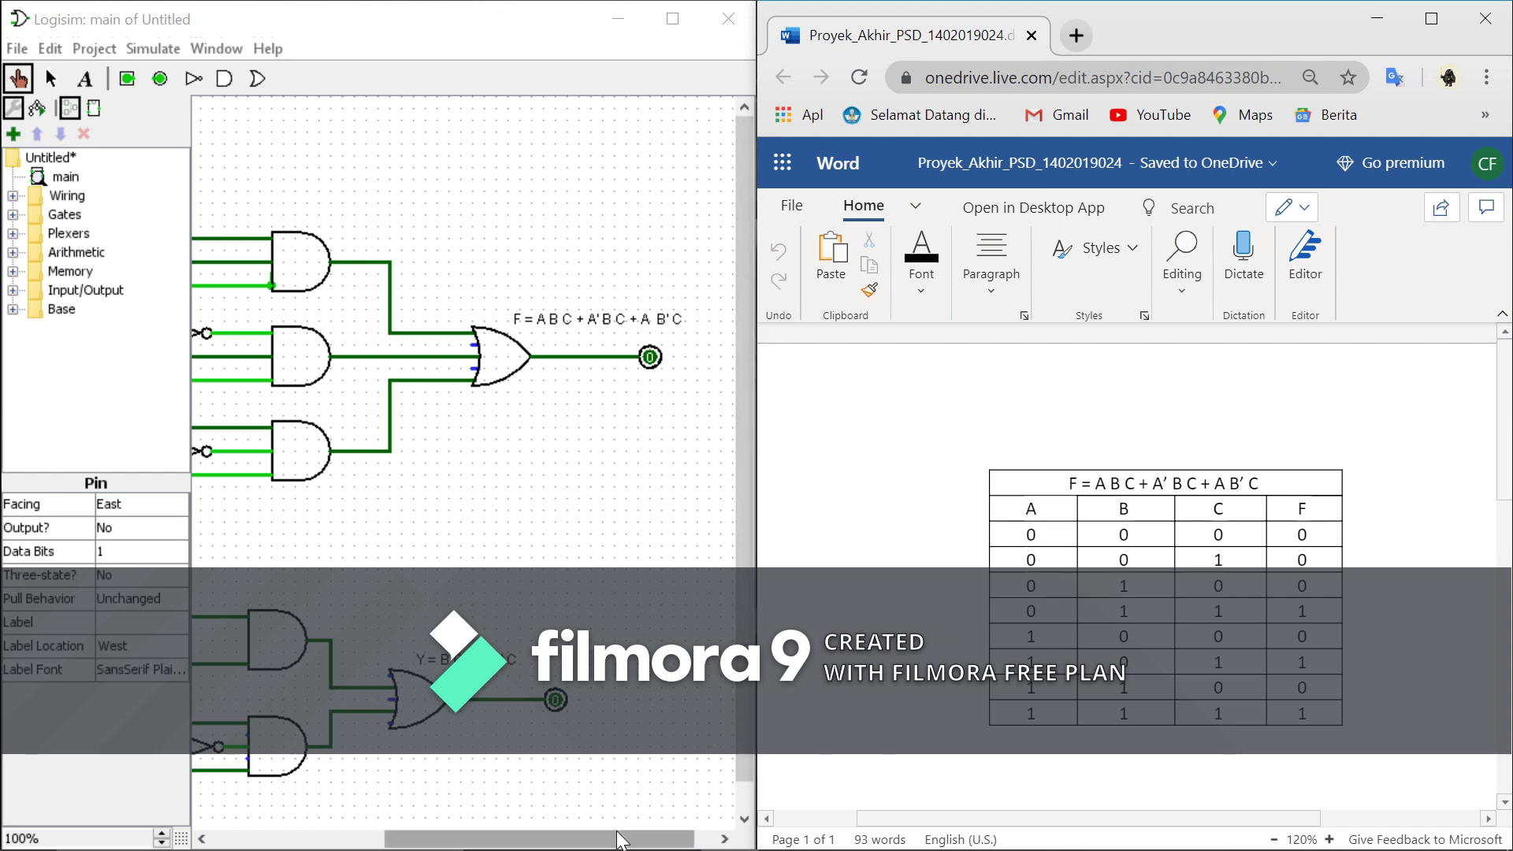
{"action": "left_click_drag", "start_coordinate": [616, 840], "coordinate": [452, 840]}
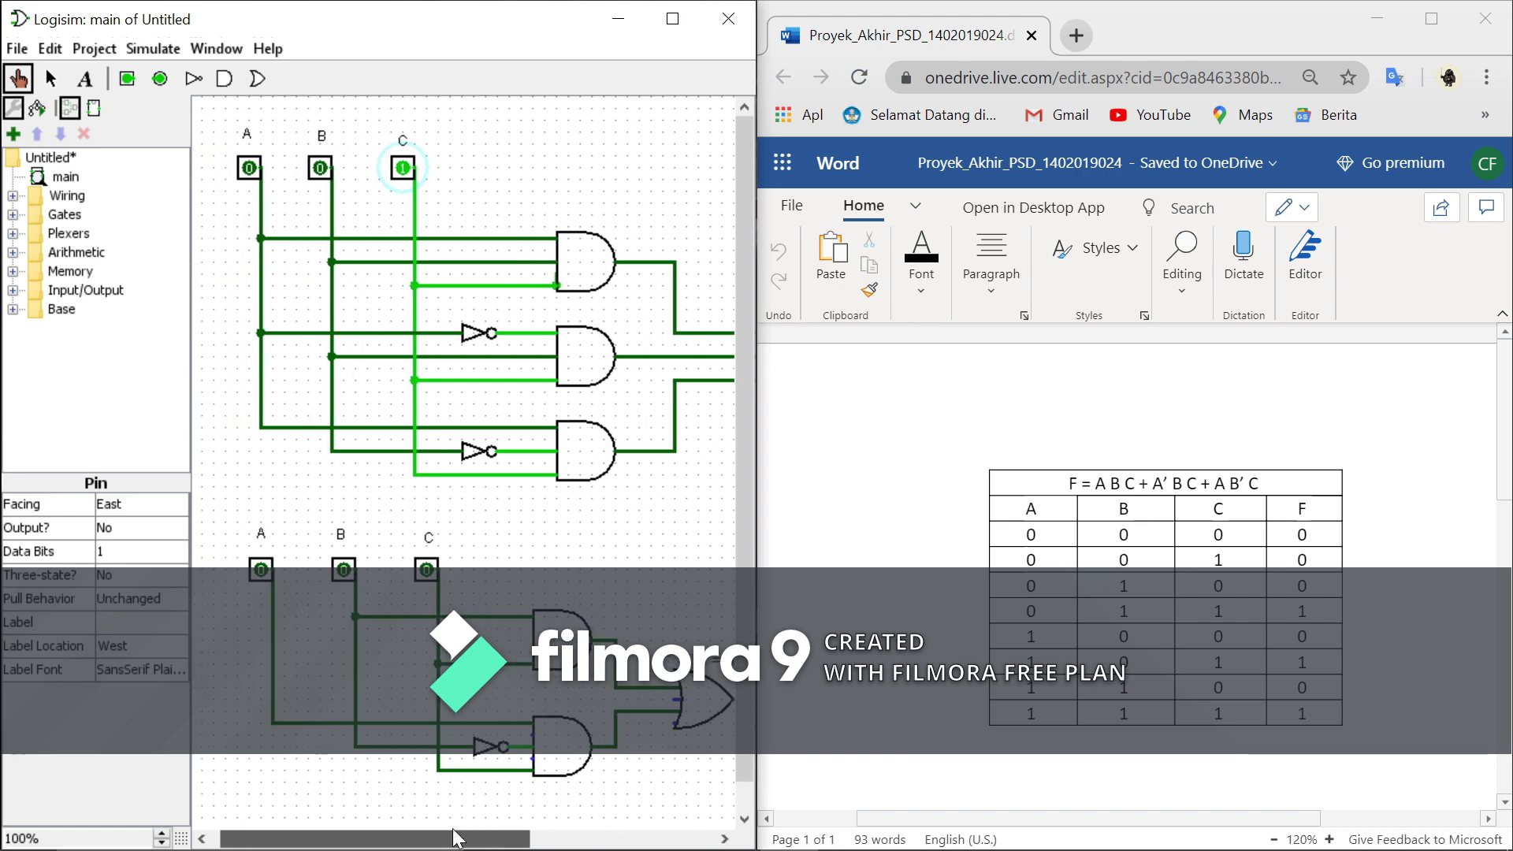
{"action": "left_click", "coordinate": [407, 169]}
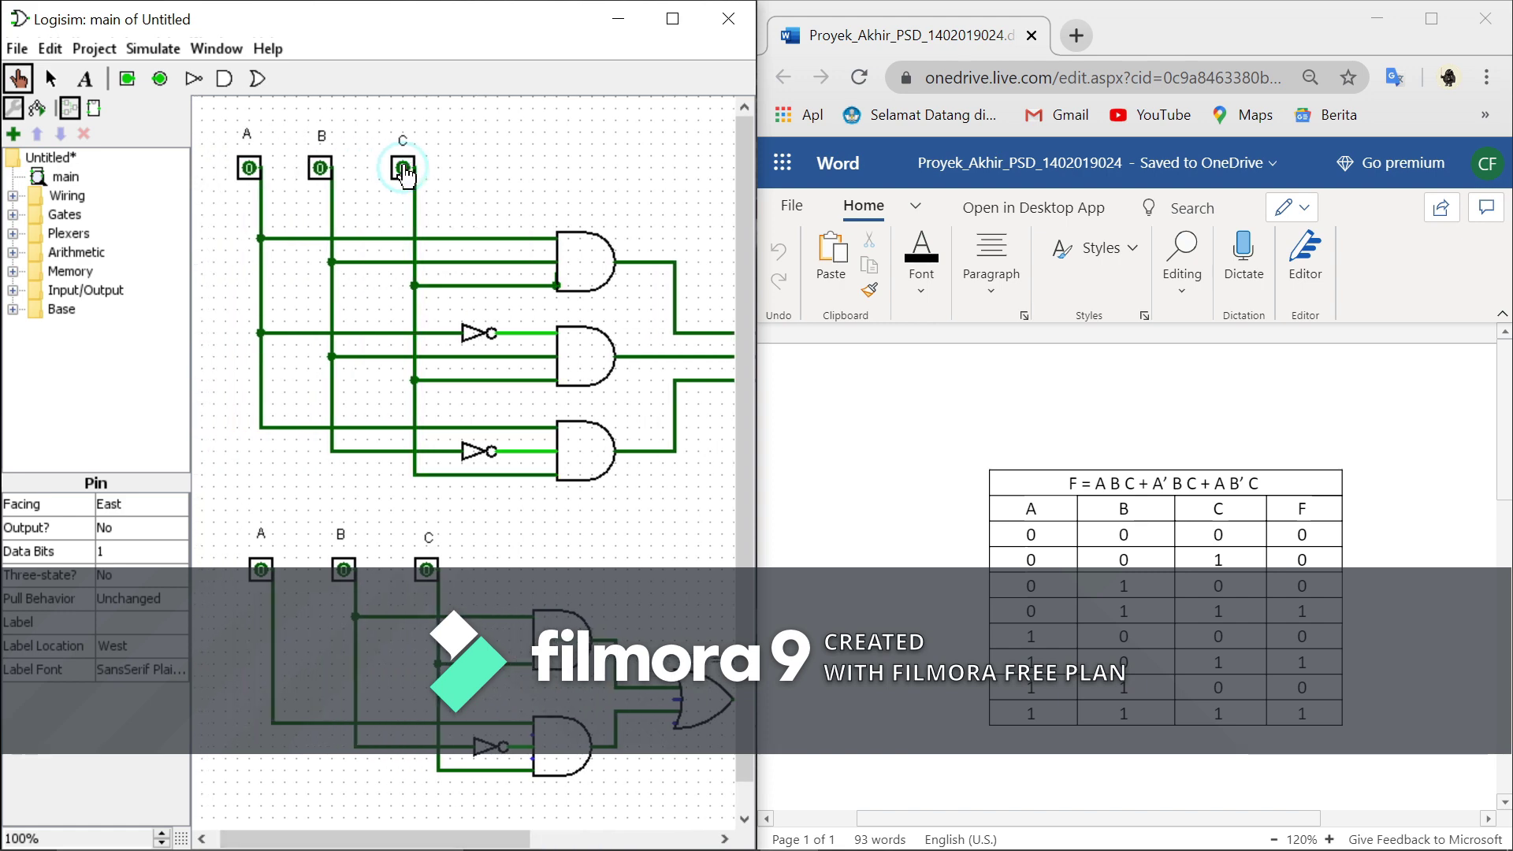
{"action": "left_click", "coordinate": [320, 169]}
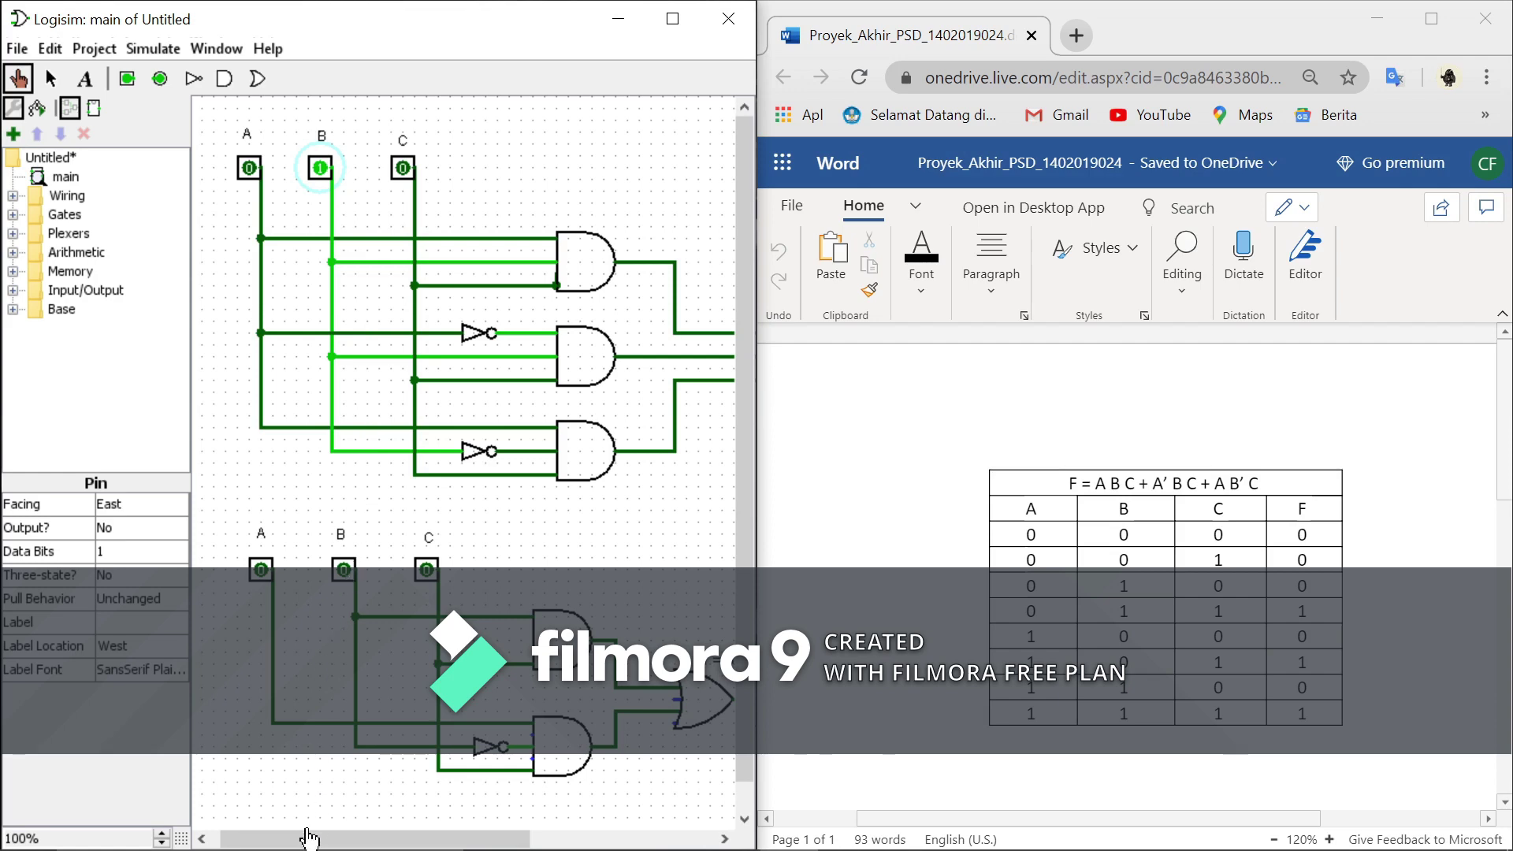
{"action": "left_click_drag", "start_coordinate": [305, 841], "coordinate": [459, 838]}
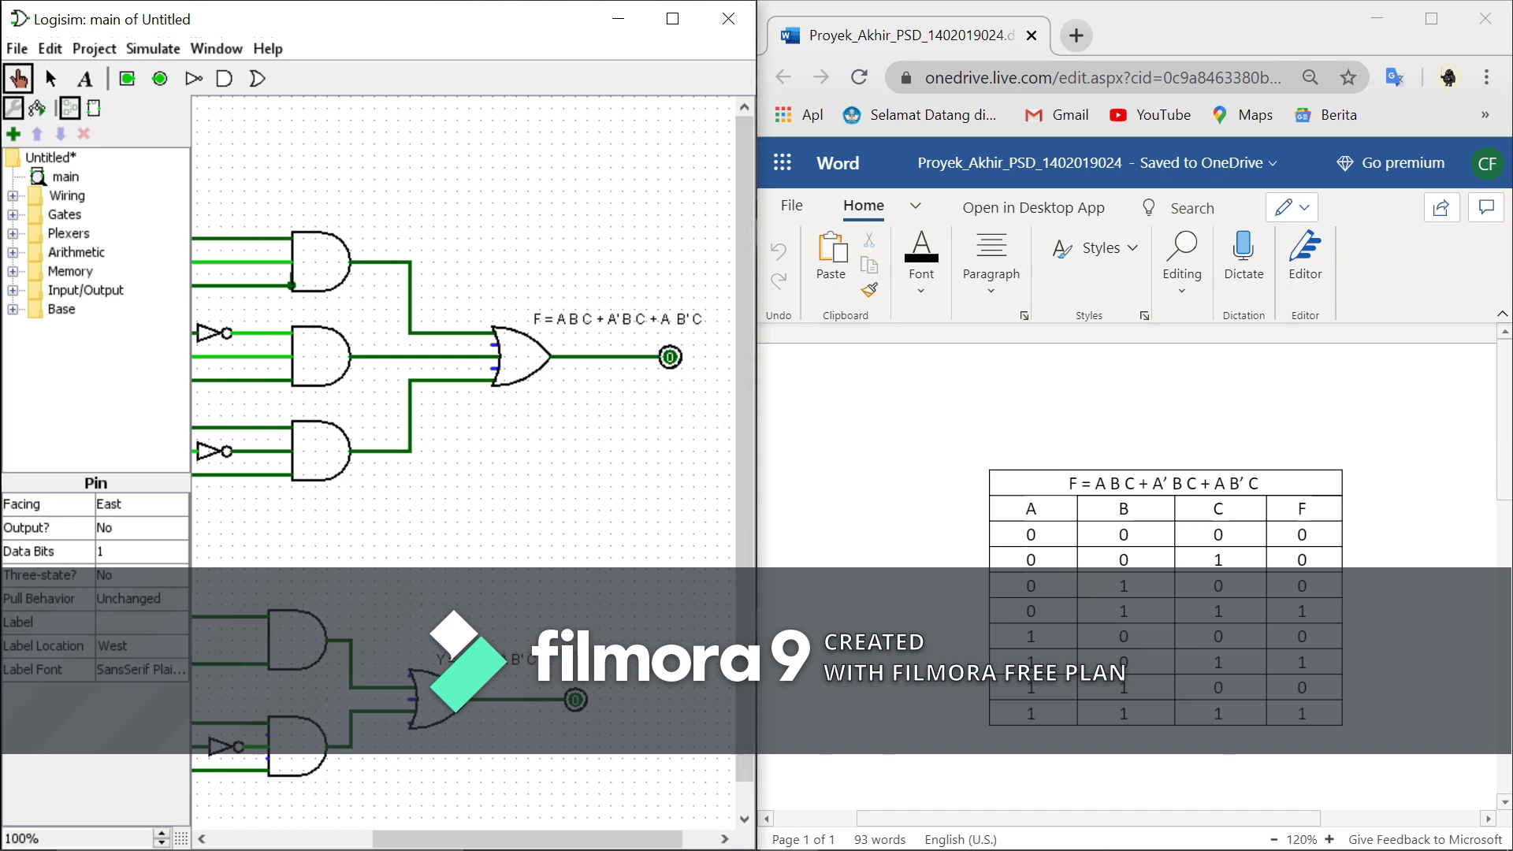
{"action": "left_click", "coordinate": [1302, 585]}
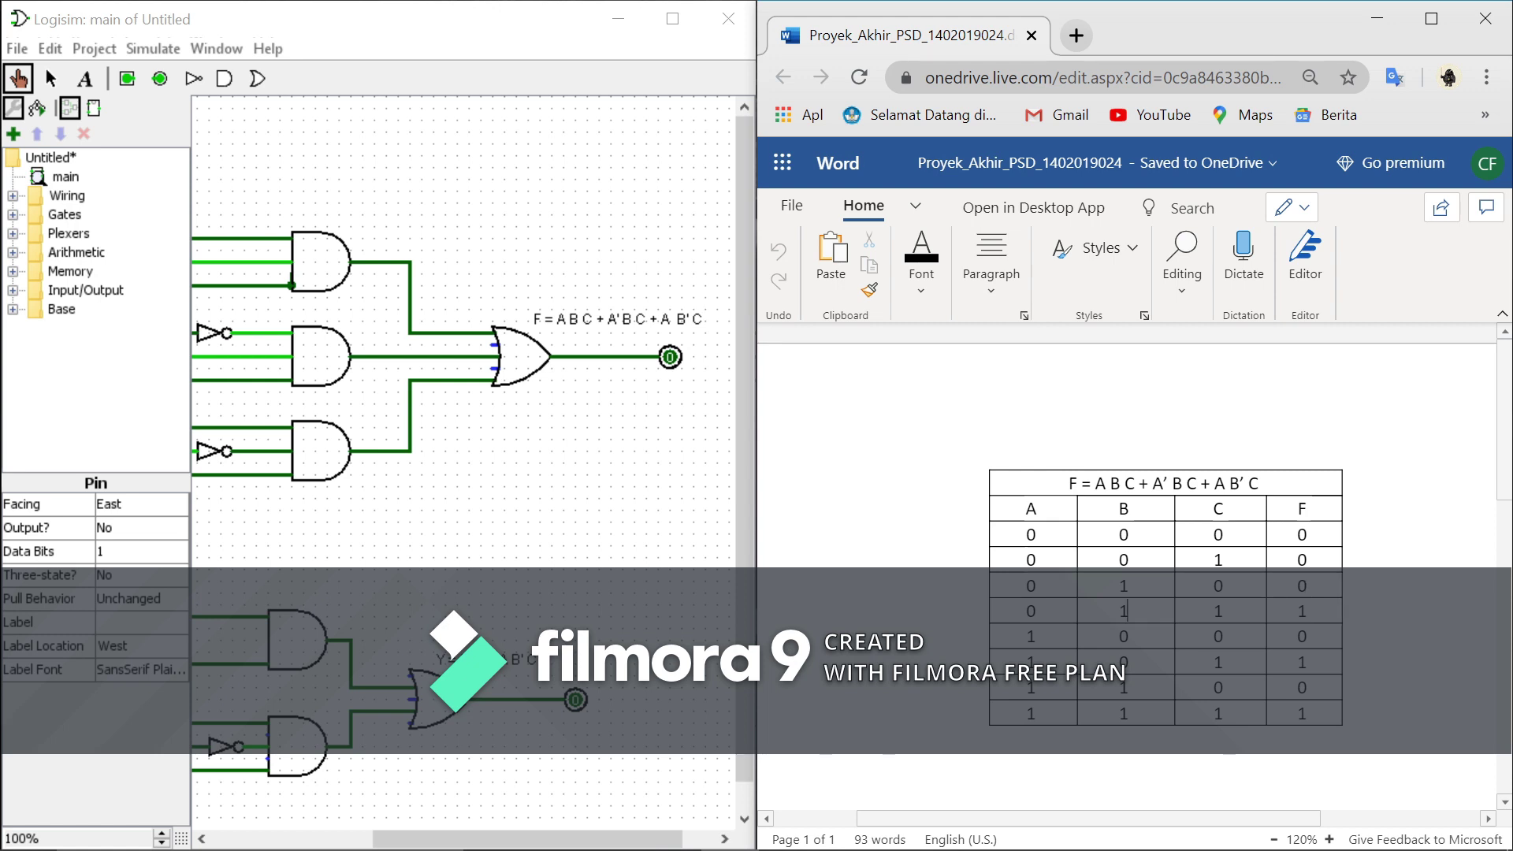
Set the upper circuit's input C to 1 and compare output F with the truth table's 0 1 1 row.
{"action": "left_click", "coordinate": [1223, 611]}
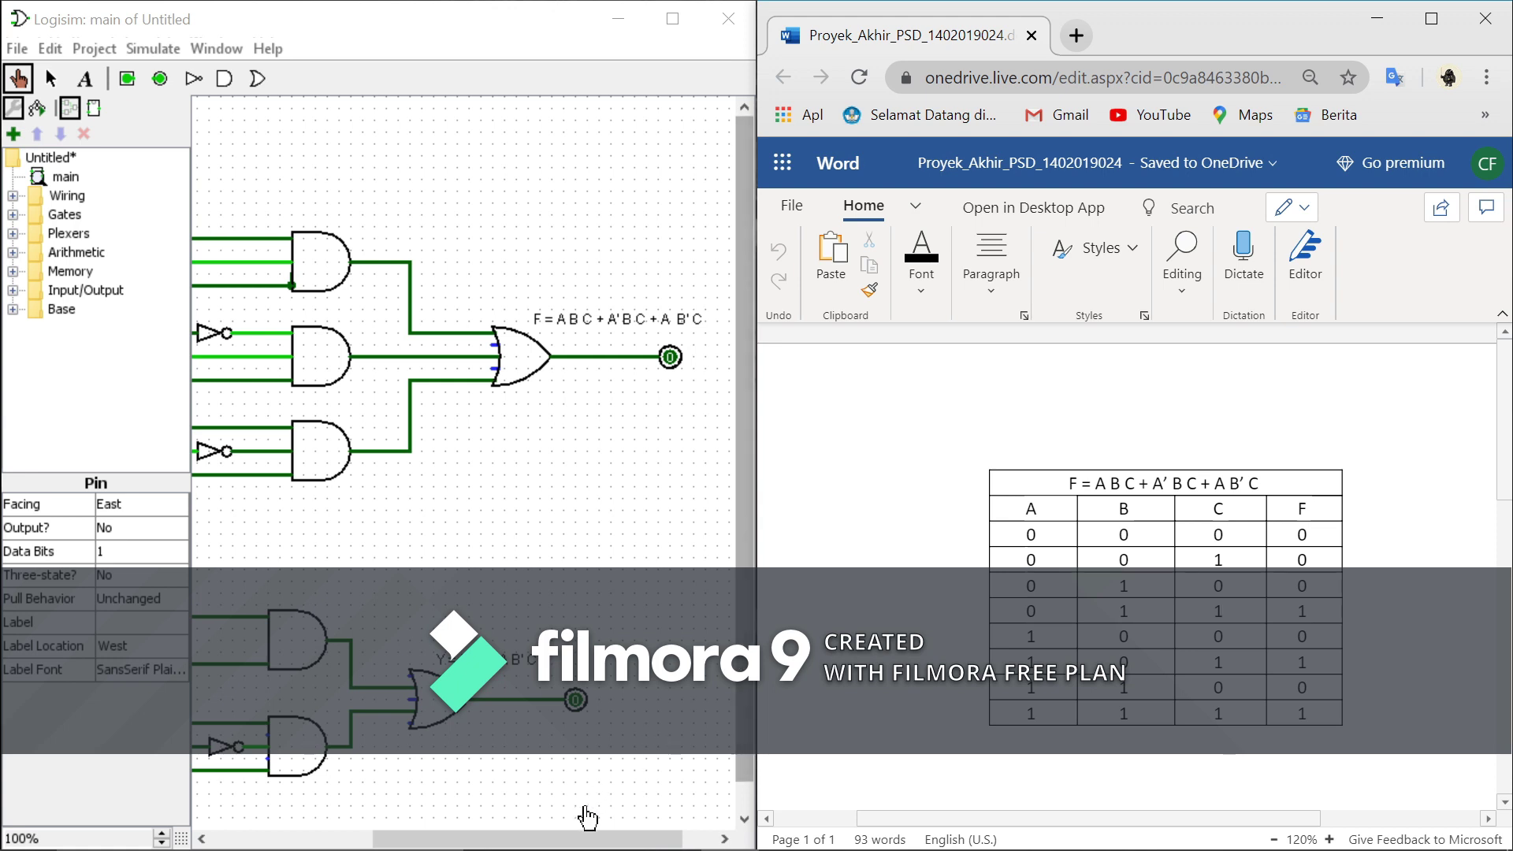
{"action": "left_click_drag", "start_coordinate": [585, 838], "coordinate": [448, 840]}
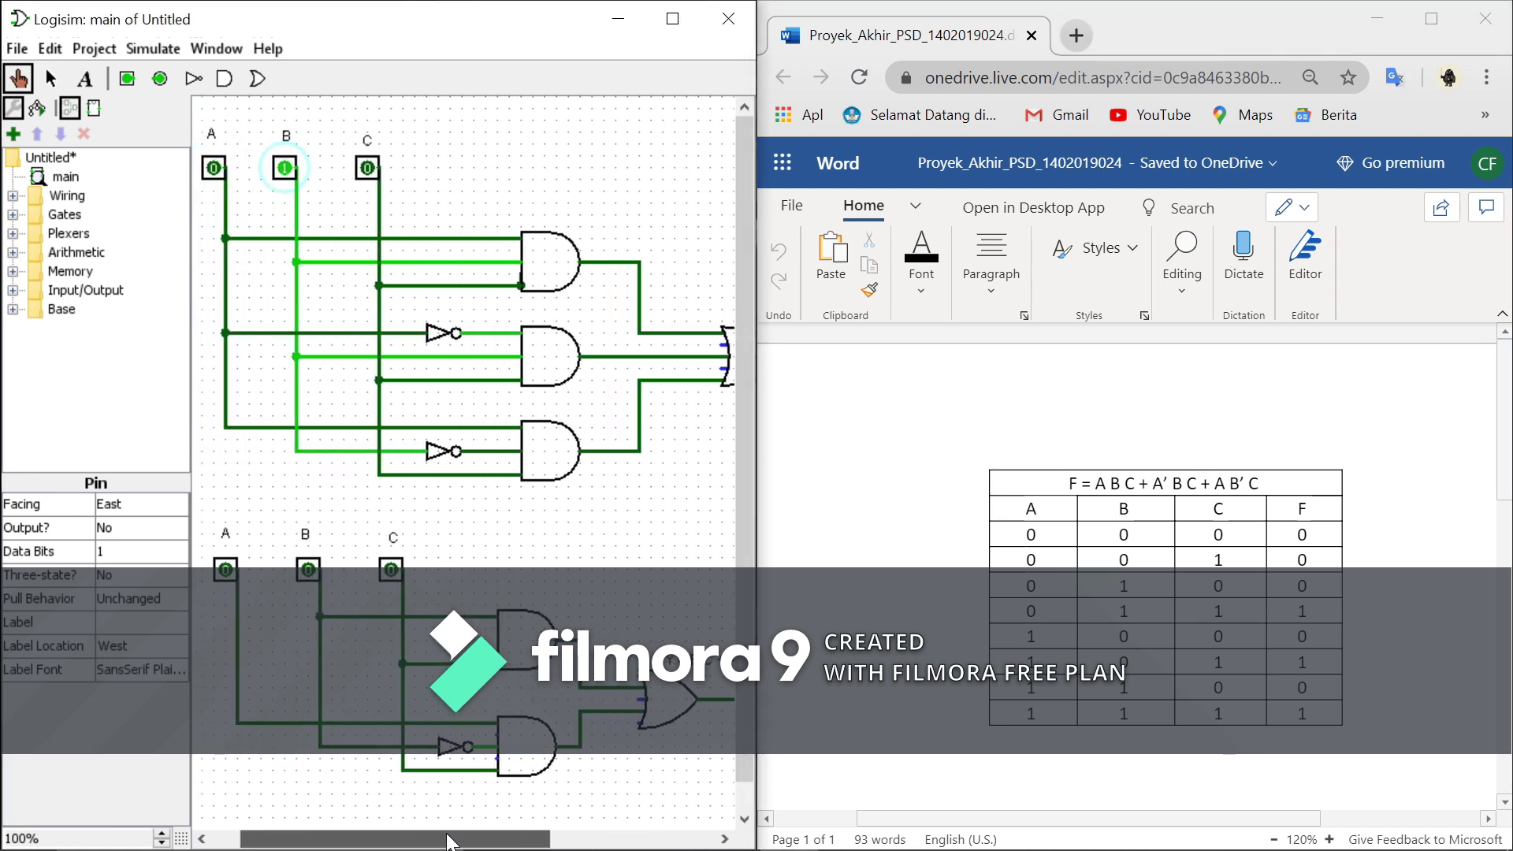
{"action": "left_click", "coordinate": [368, 168]}
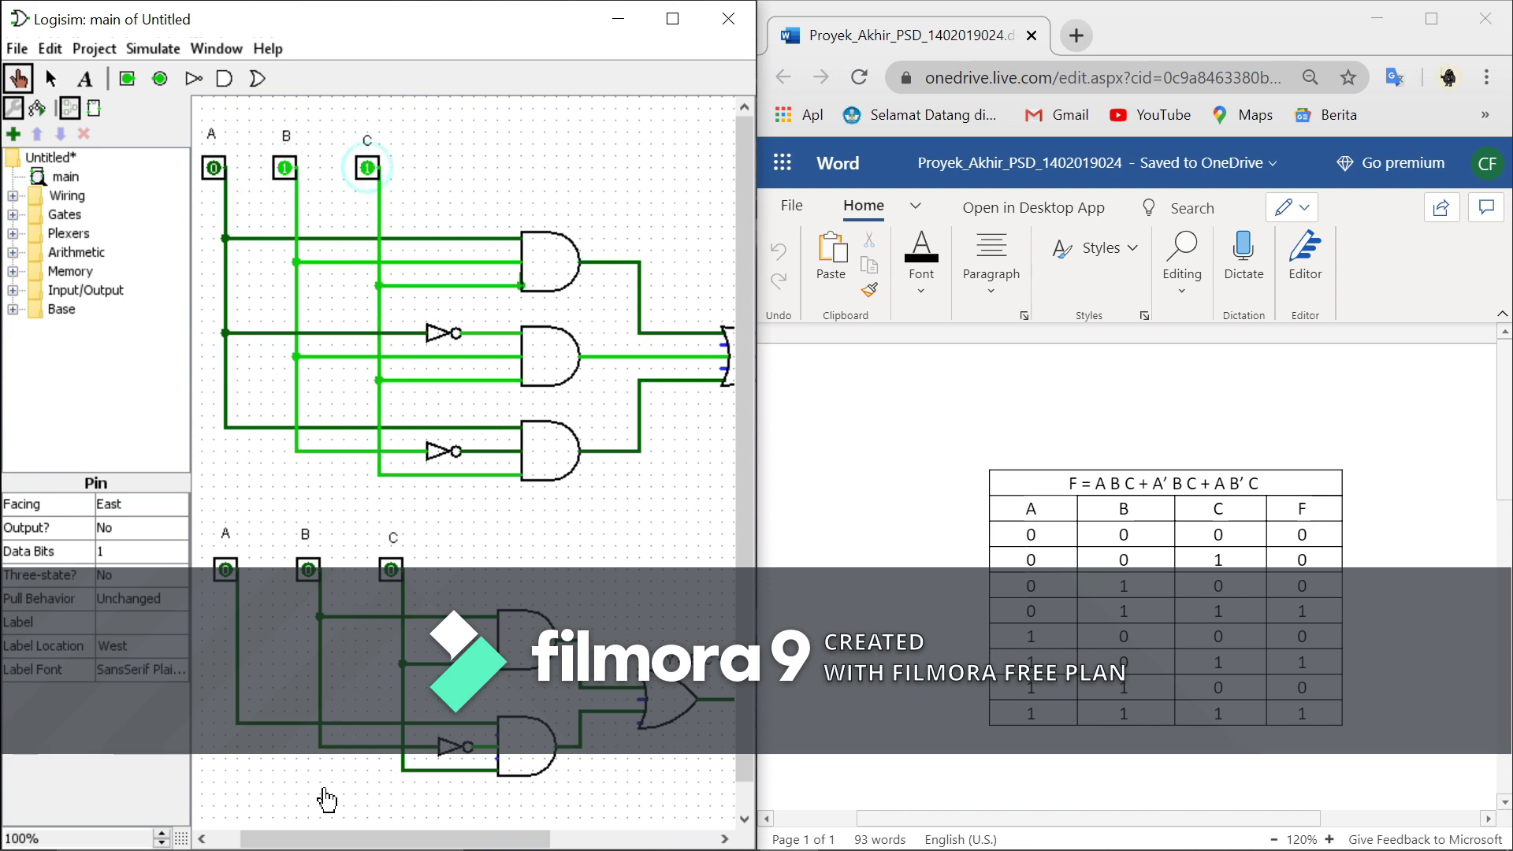
{"action": "left_click_drag", "start_coordinate": [323, 831], "coordinate": [430, 832]}
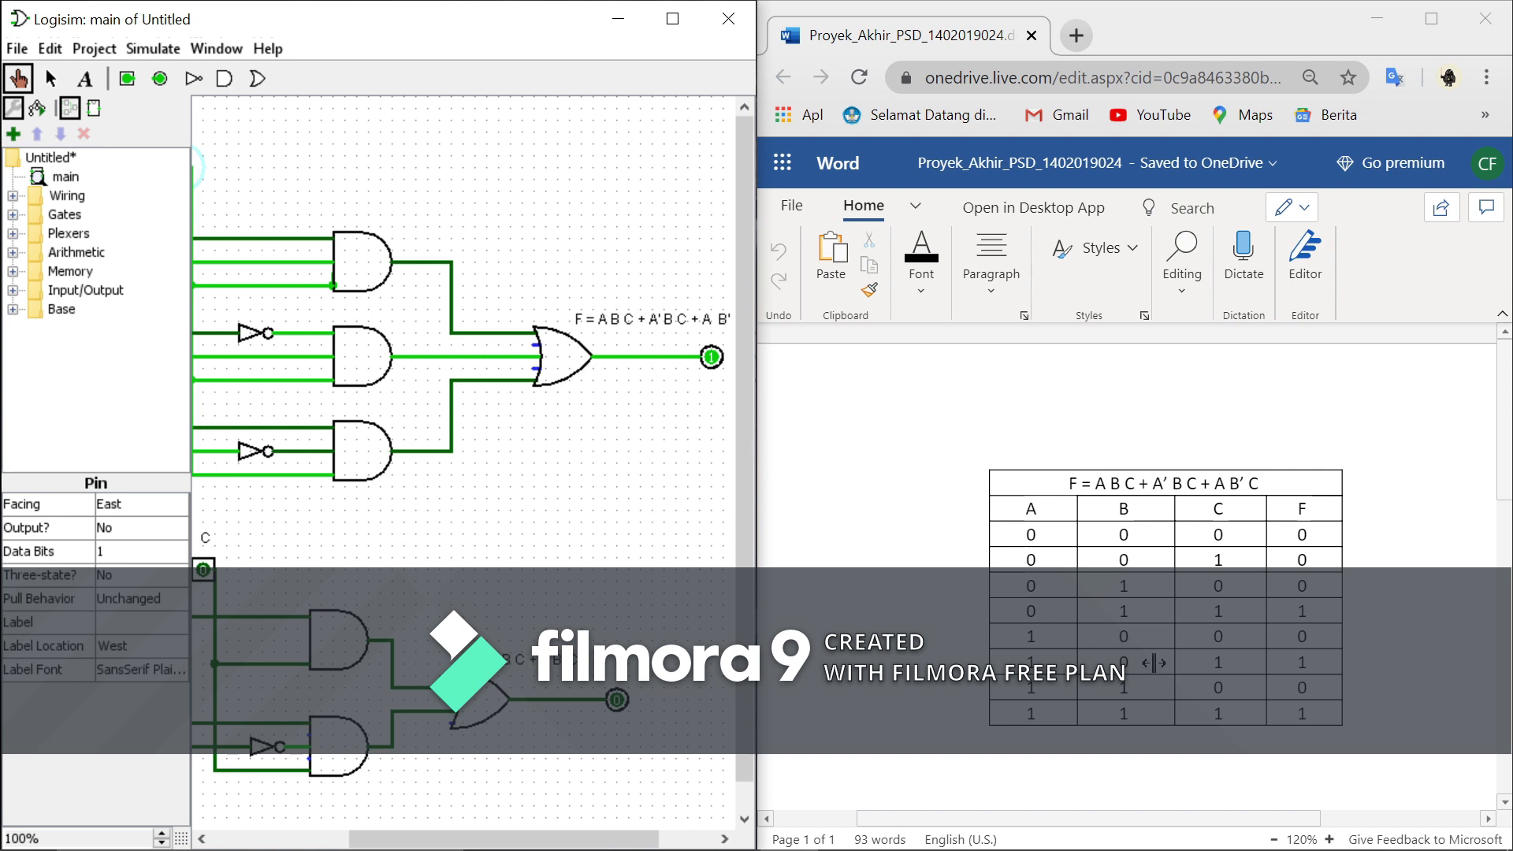
Set the upper circuit's inputs to A 1, B 0, C 0 and compare output F with the table's 1 0 0 row.
{"action": "left_click_drag", "start_coordinate": [544, 835], "coordinate": [406, 835]}
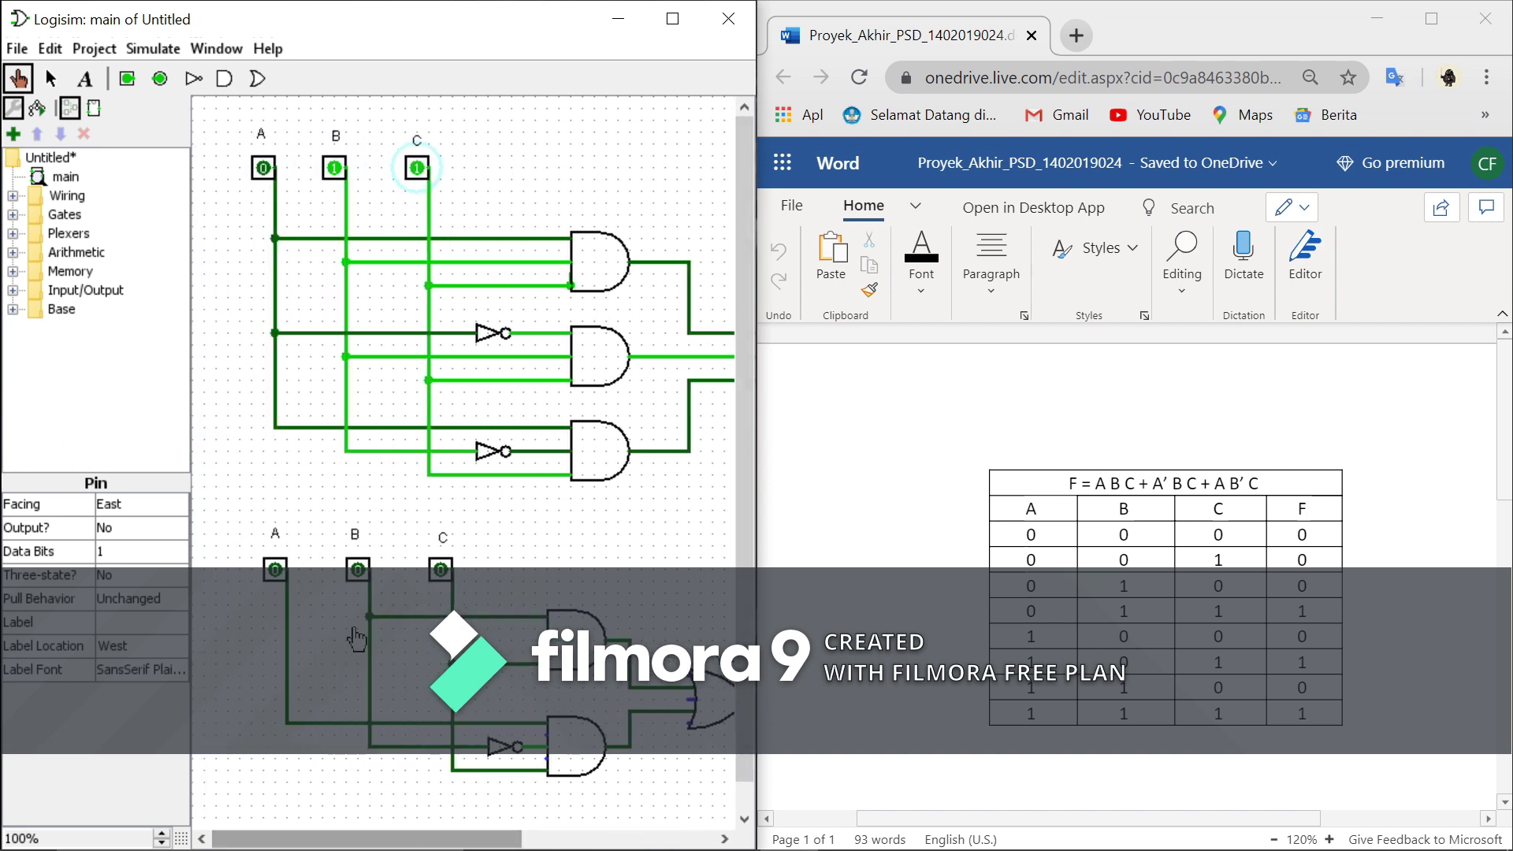
{"action": "left_click", "coordinate": [264, 169]}
{"action": "left_click", "coordinate": [337, 168]}
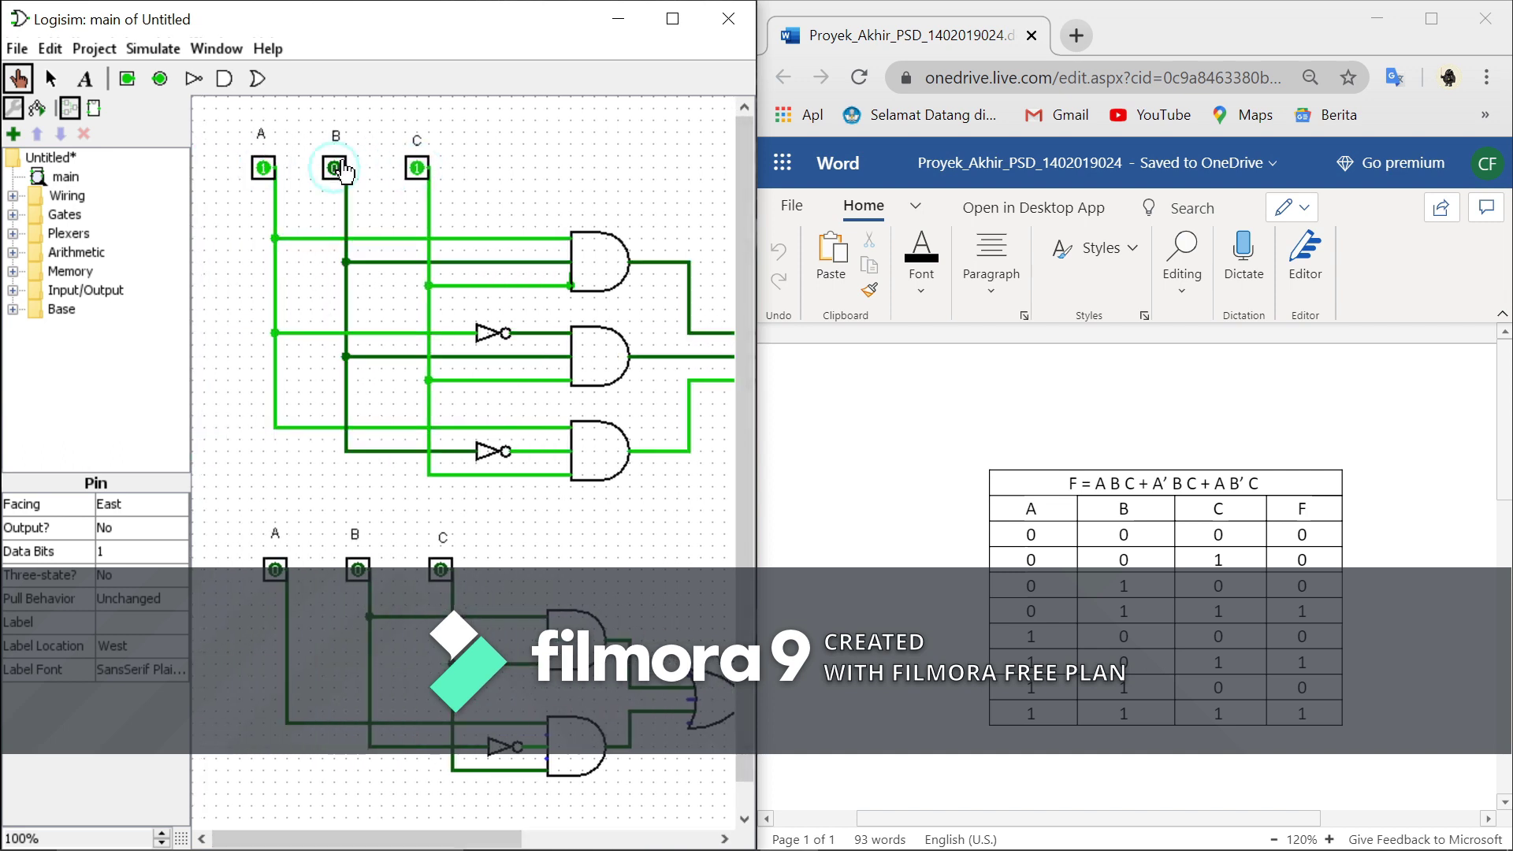
{"action": "left_click", "coordinate": [417, 168]}
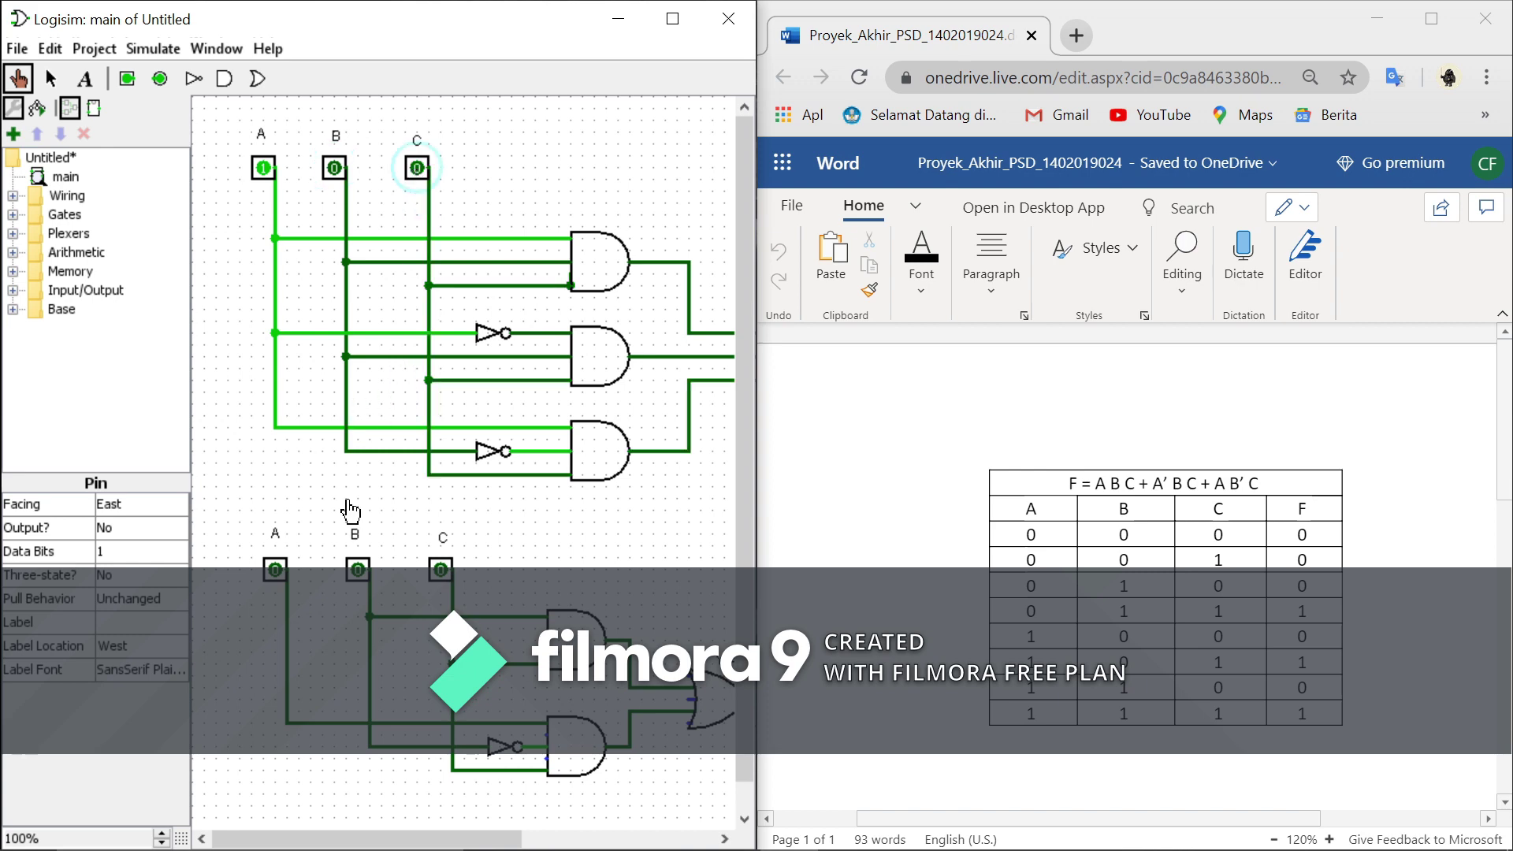
{"action": "left_click_drag", "start_coordinate": [337, 840], "coordinate": [495, 840]}
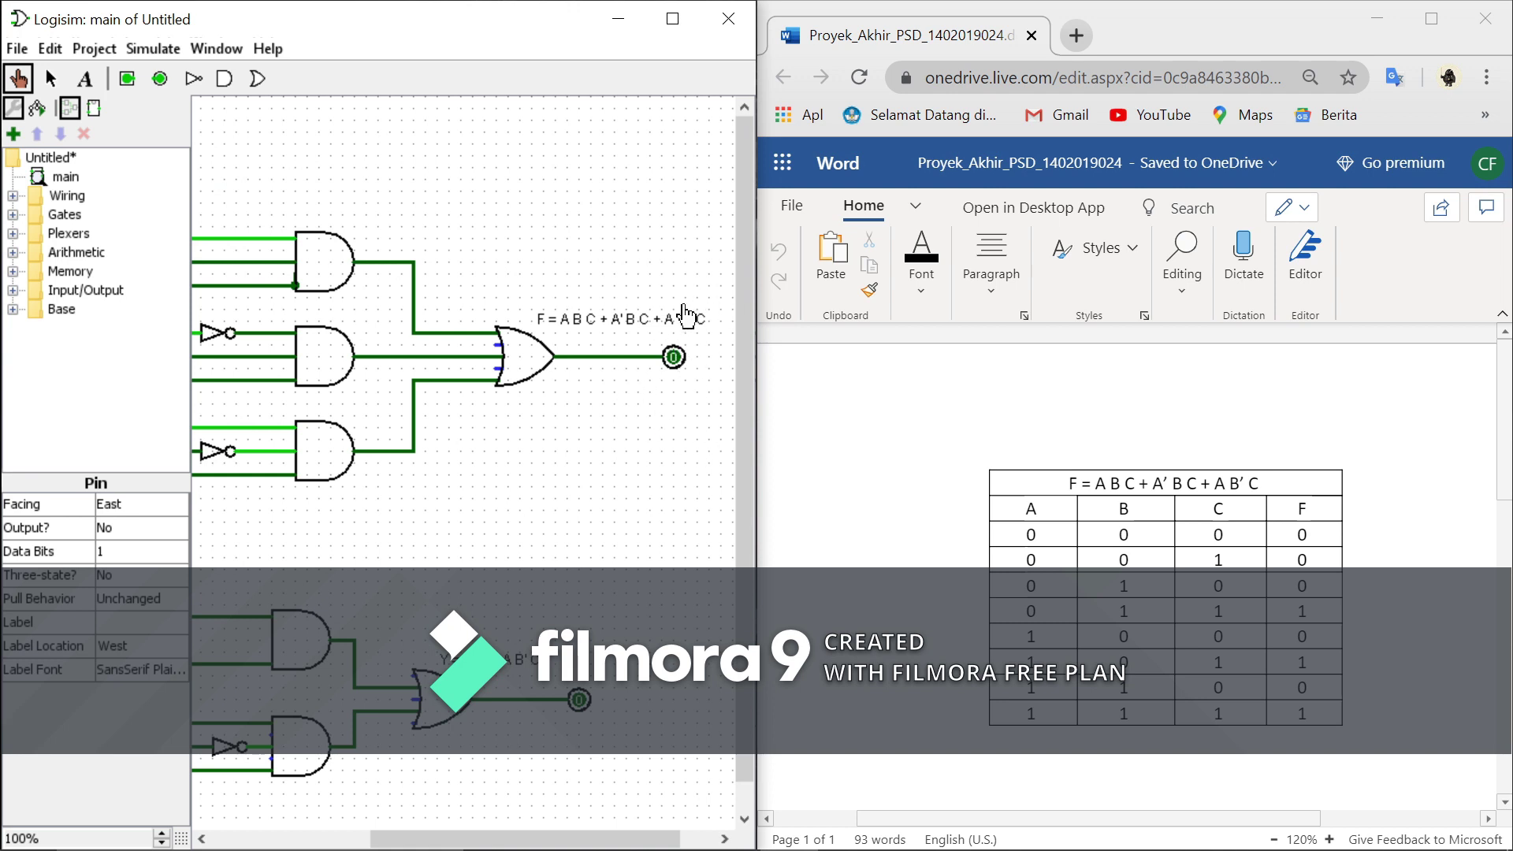
{"action": "key", "text": "alt+Tab"}
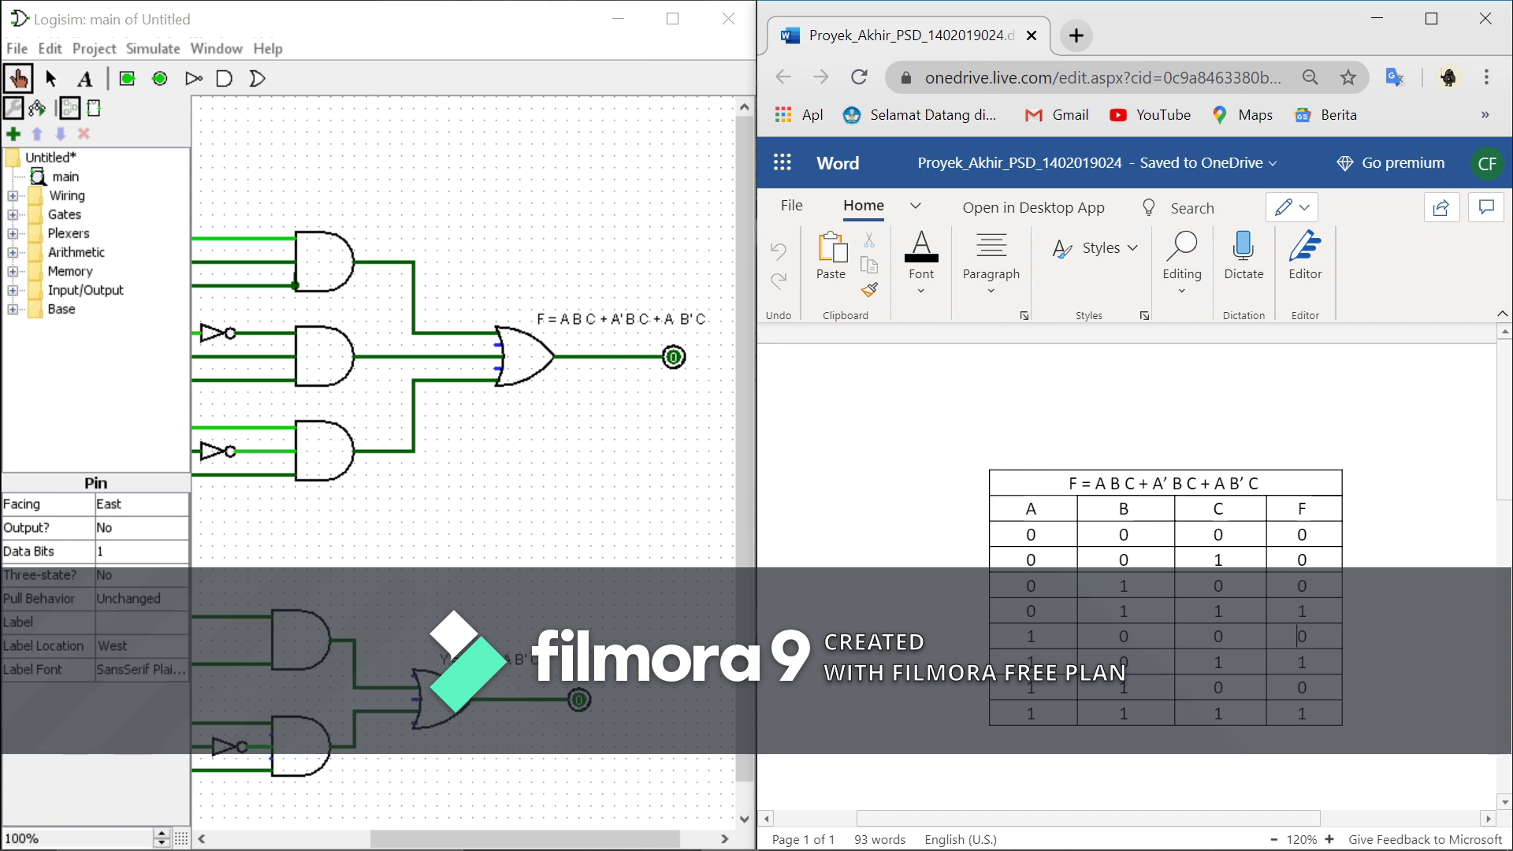
Set the upper circuit's input C to 1 and compare output F with the truth table's 1 0 1 row.
{"action": "left_click_drag", "start_coordinate": [623, 837], "coordinate": [438, 821]}
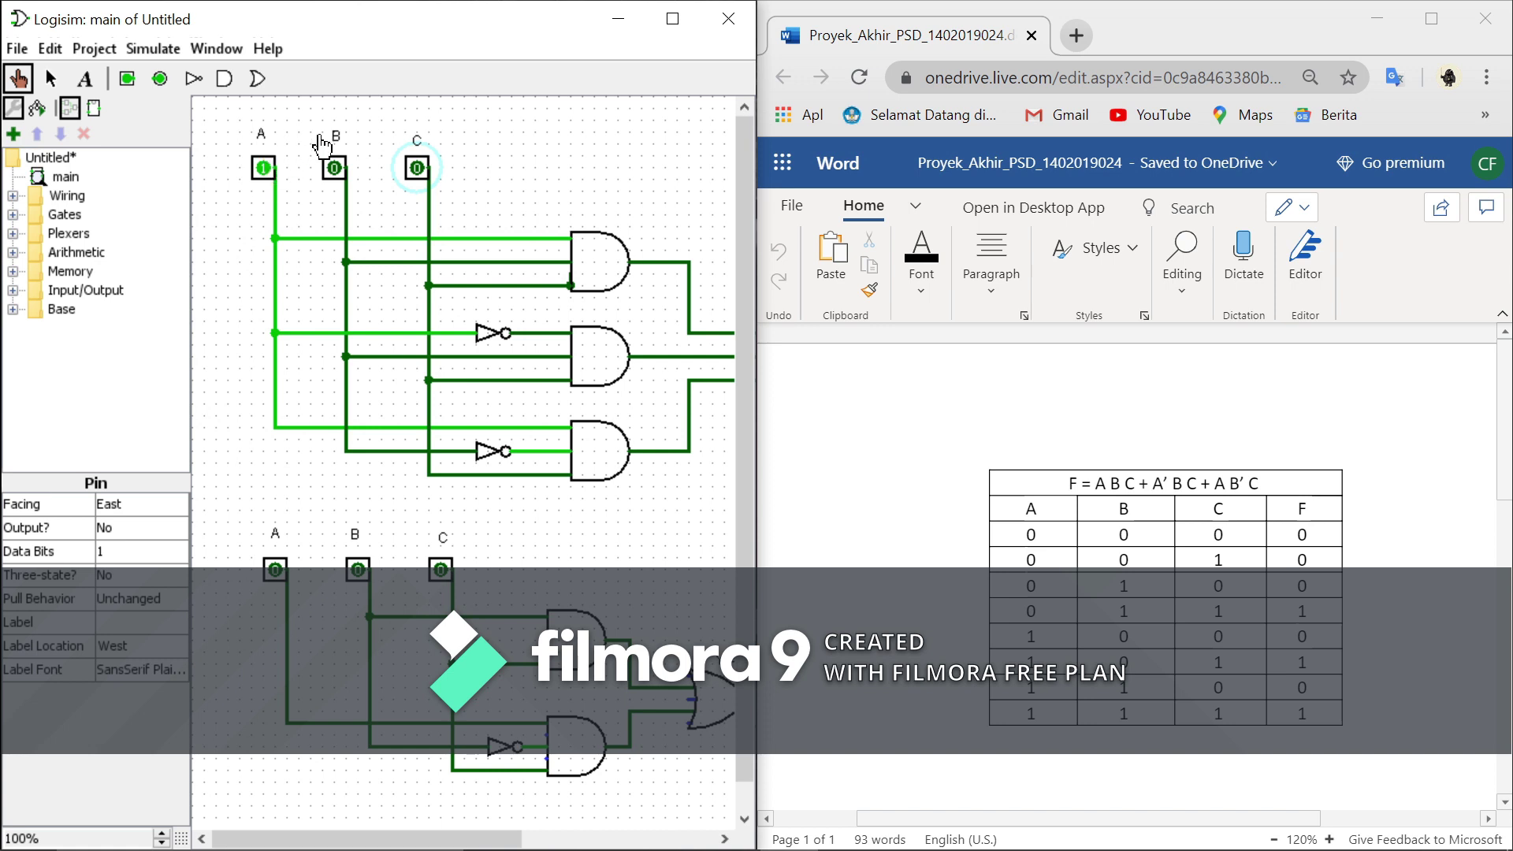
{"action": "left_click", "coordinate": [419, 173]}
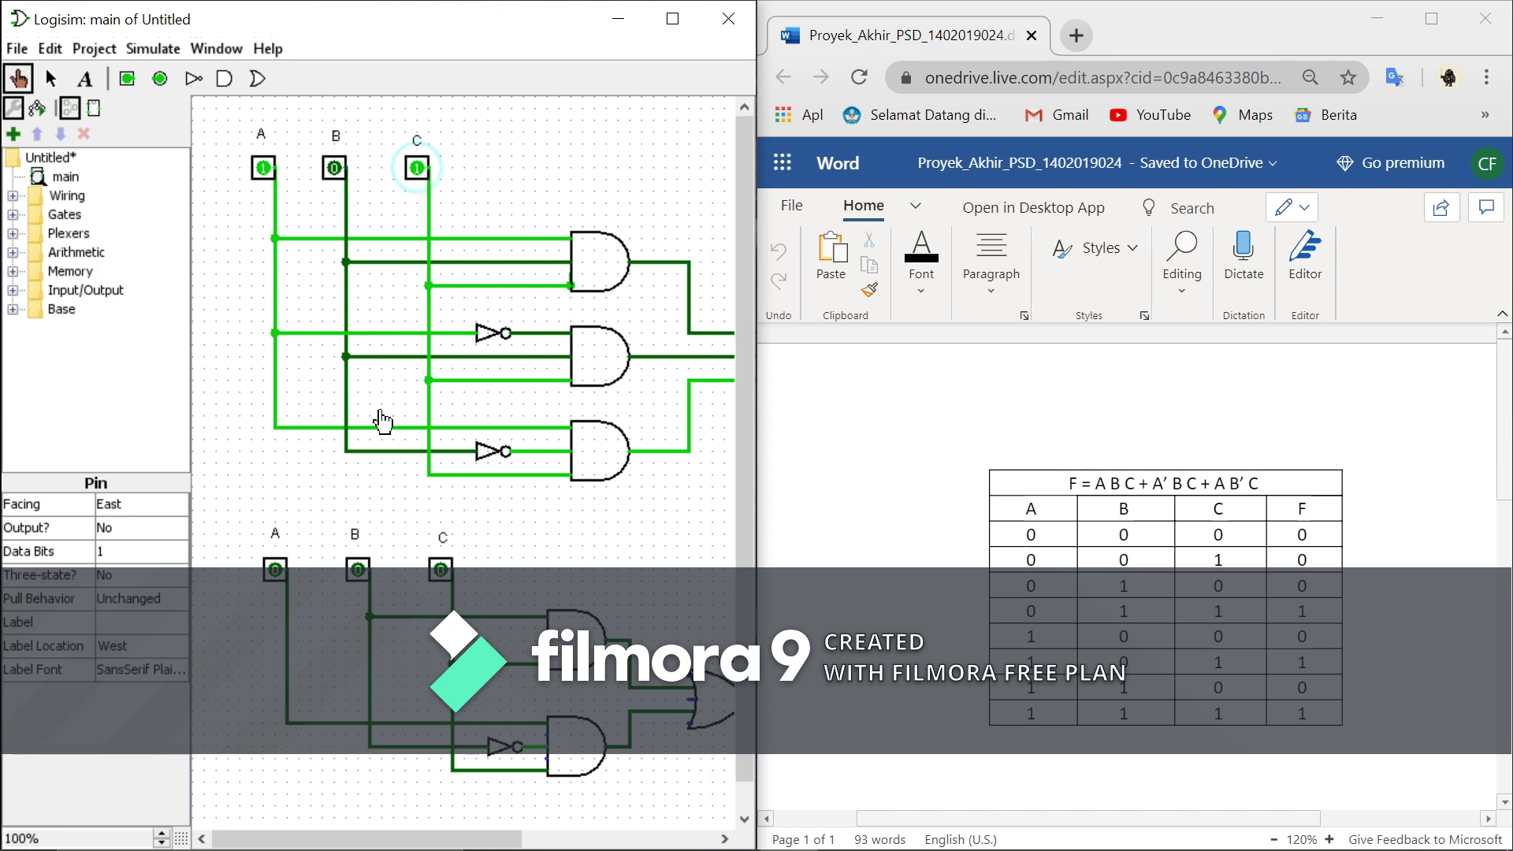
{"action": "left_click_drag", "start_coordinate": [291, 840], "coordinate": [483, 840]}
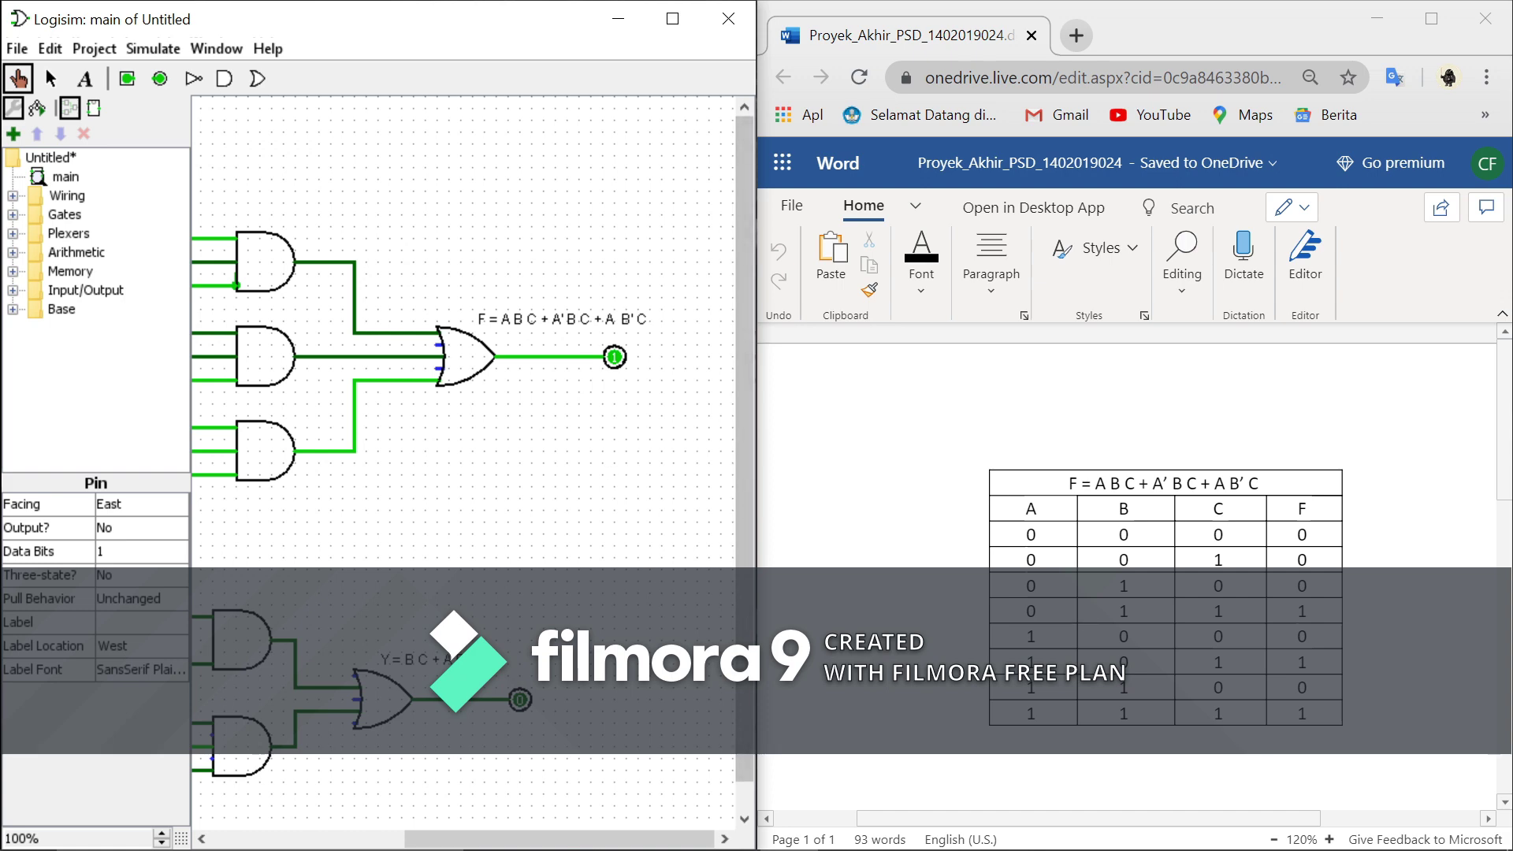
{"action": "left_click", "coordinate": [1298, 662]}
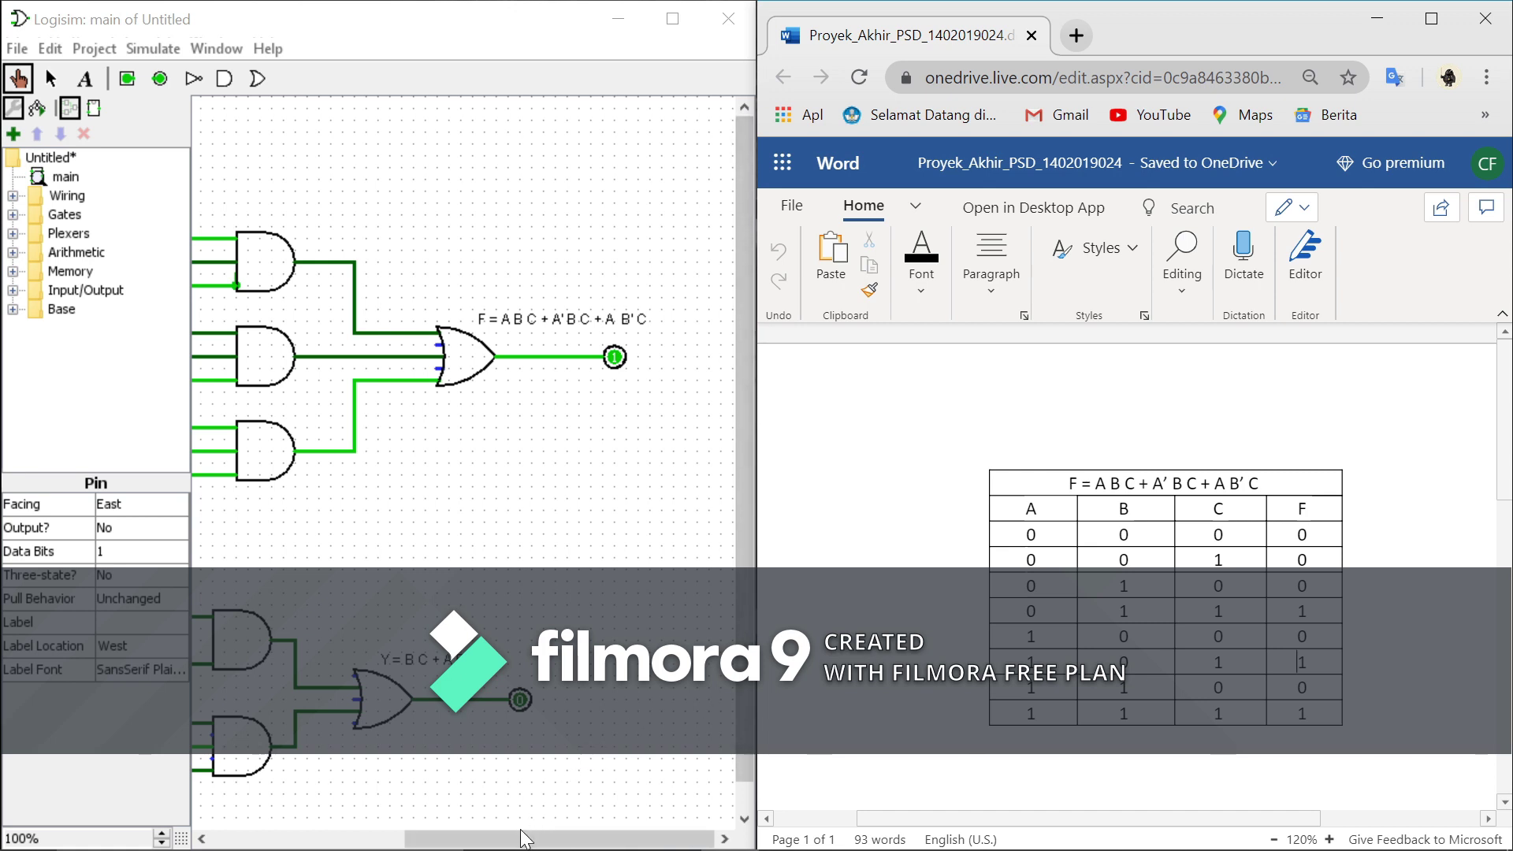
Set the upper circuit's input B to 1 and C to 0, and compare output F with the truth table's 1 1 0 row.
{"action": "left_click_drag", "start_coordinate": [524, 839], "coordinate": [304, 813]}
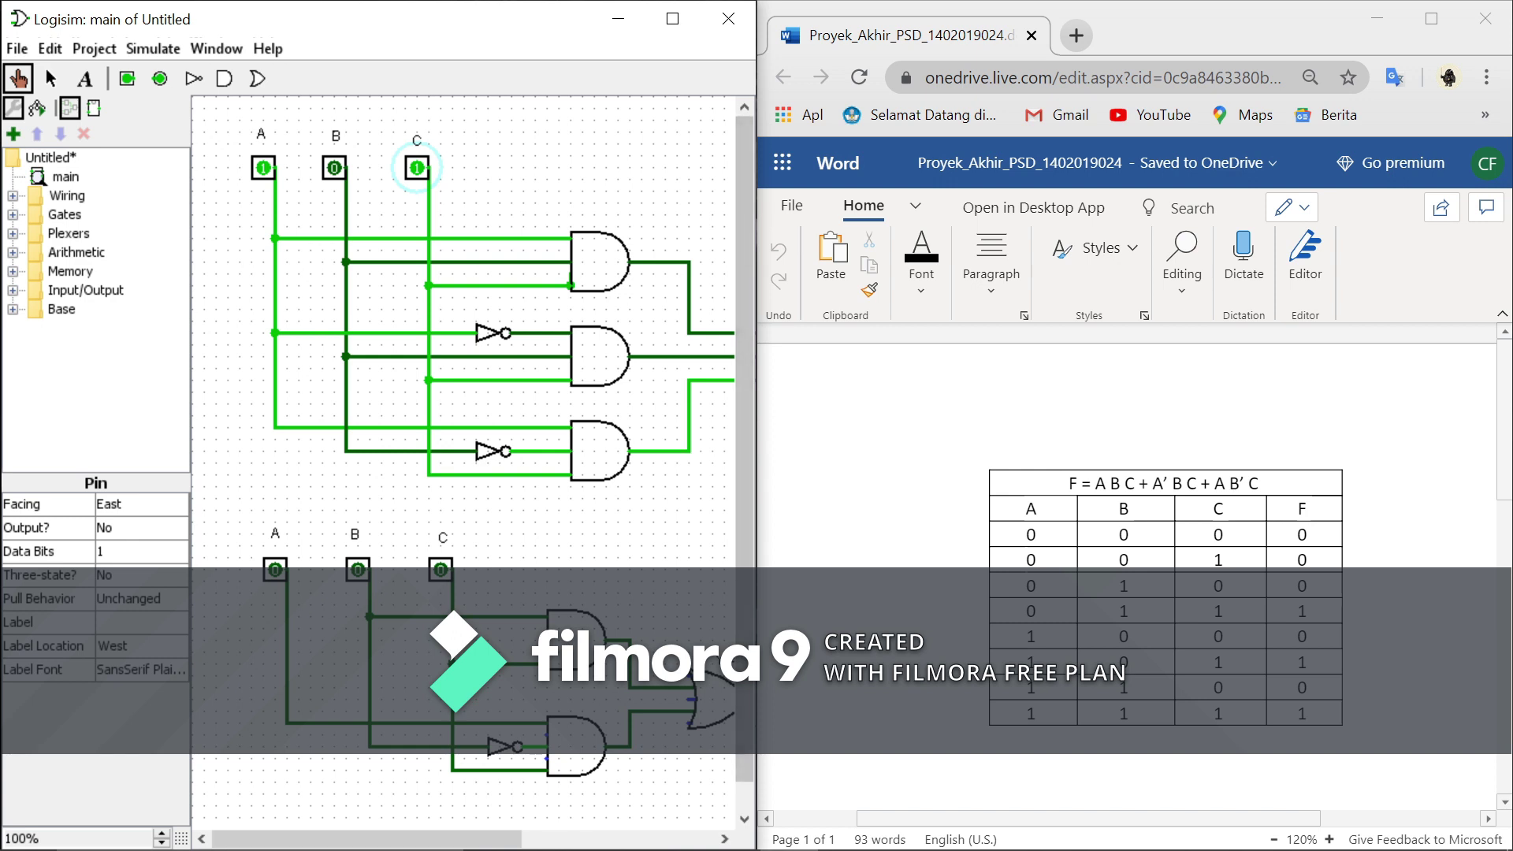
{"action": "left_click", "coordinate": [1298, 662]}
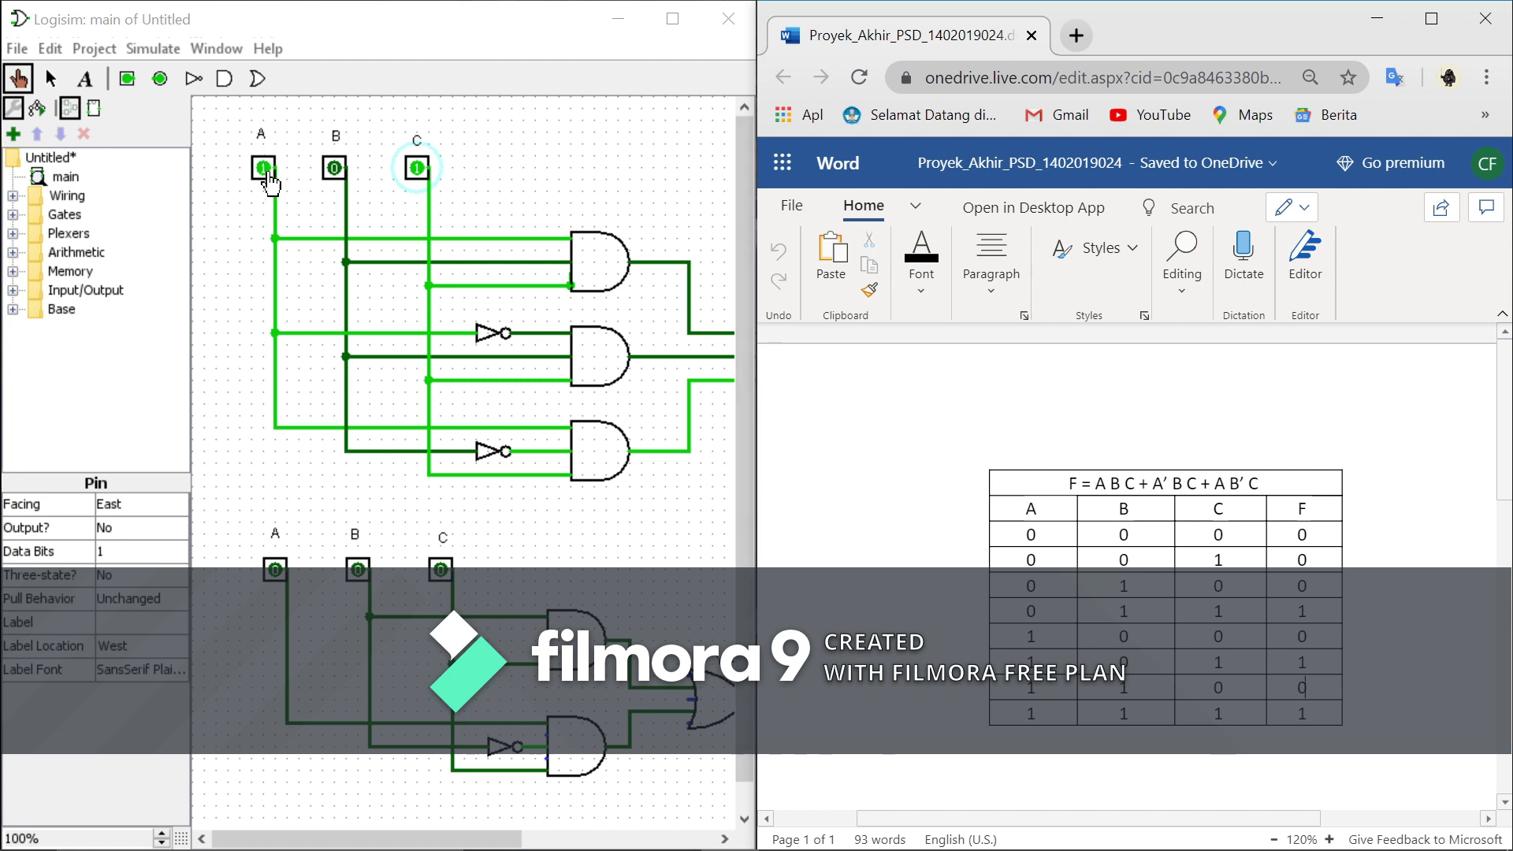
{"action": "left_click", "coordinate": [335, 164]}
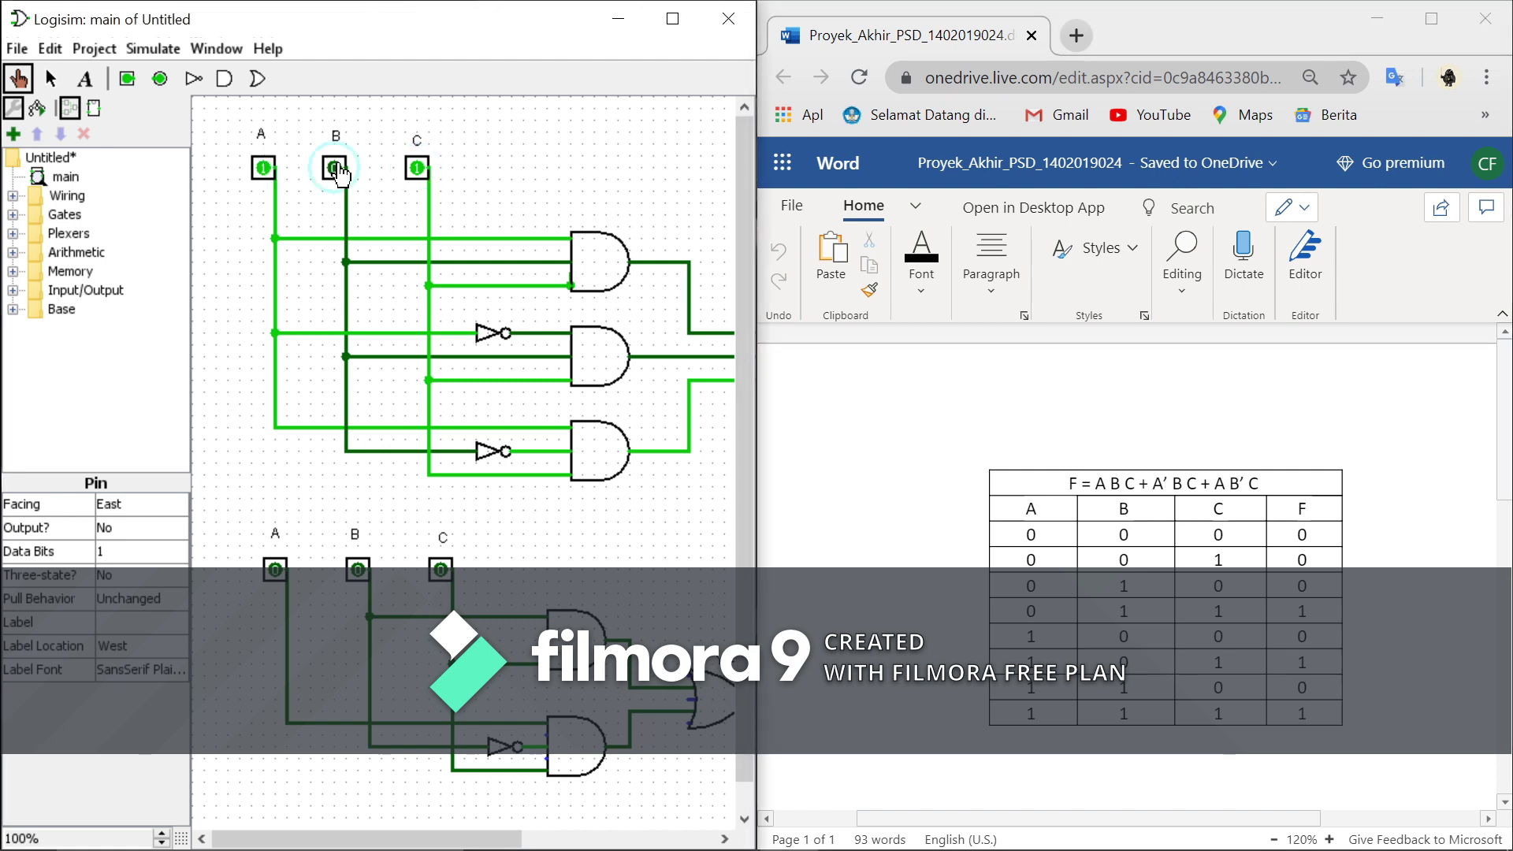
{"action": "left_click", "coordinate": [417, 164]}
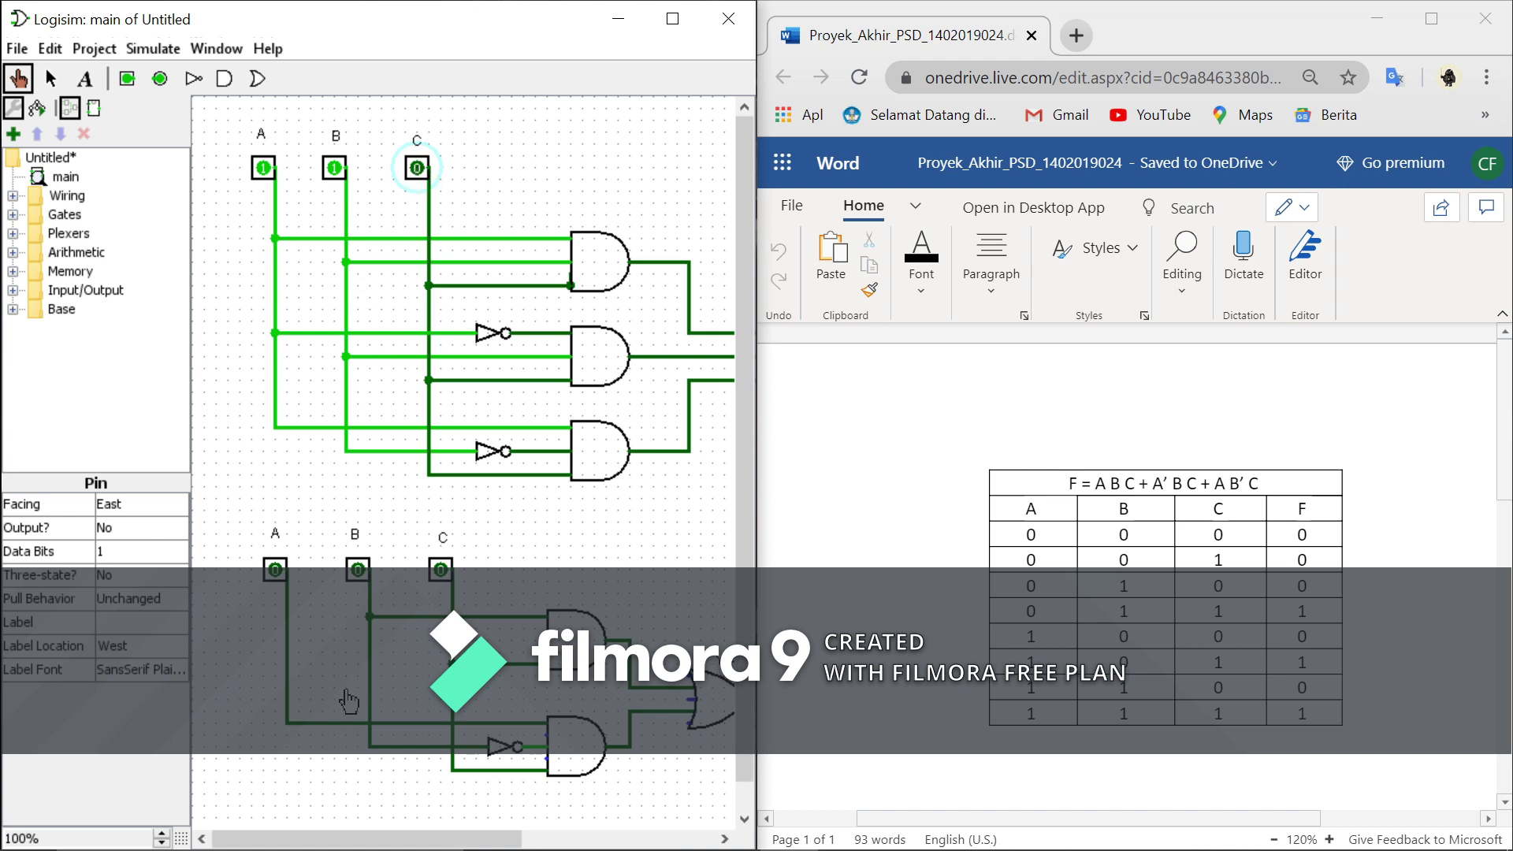
{"action": "left_click_drag", "start_coordinate": [288, 842], "coordinate": [447, 839]}
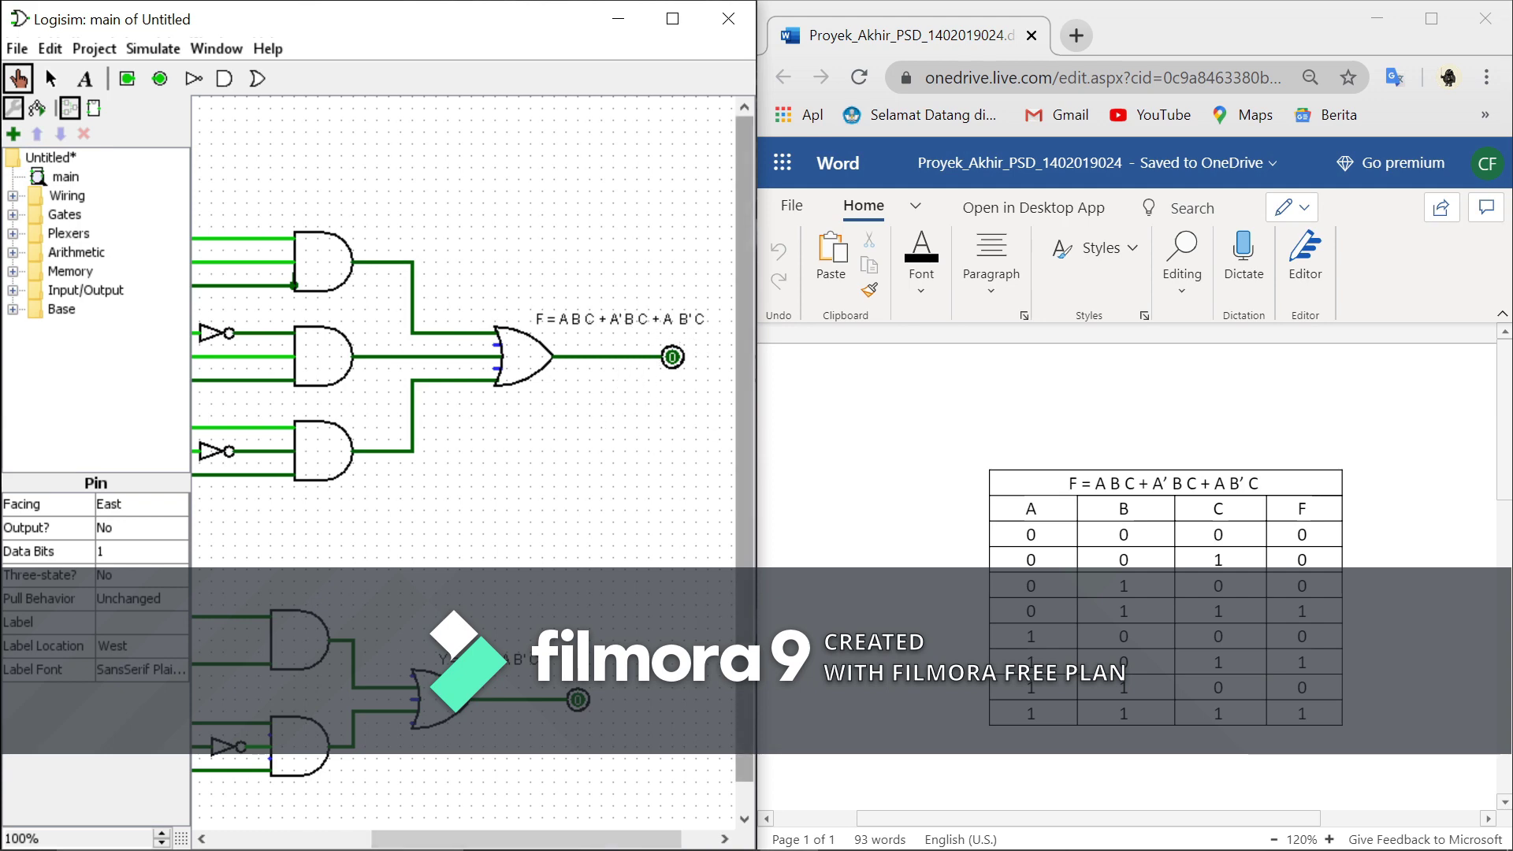
{"action": "key", "text": "alt+Tab"}
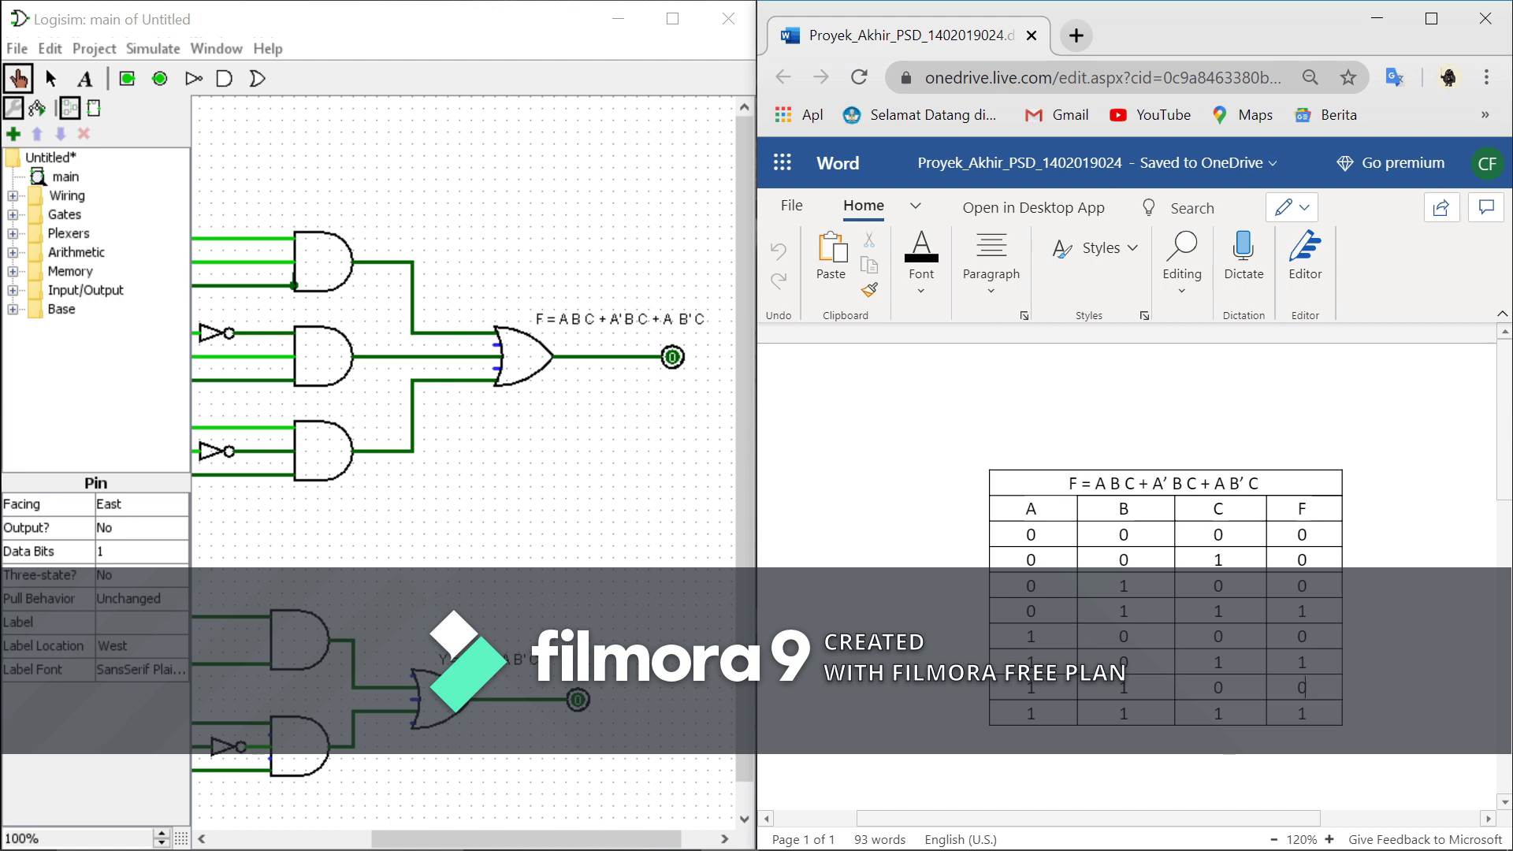
Set the upper circuit's input C to 1 and compare output F with the truth table's 1 1 1 row.
{"action": "left_click", "coordinate": [1035, 509]}
{"action": "left_click", "coordinate": [634, 838]}
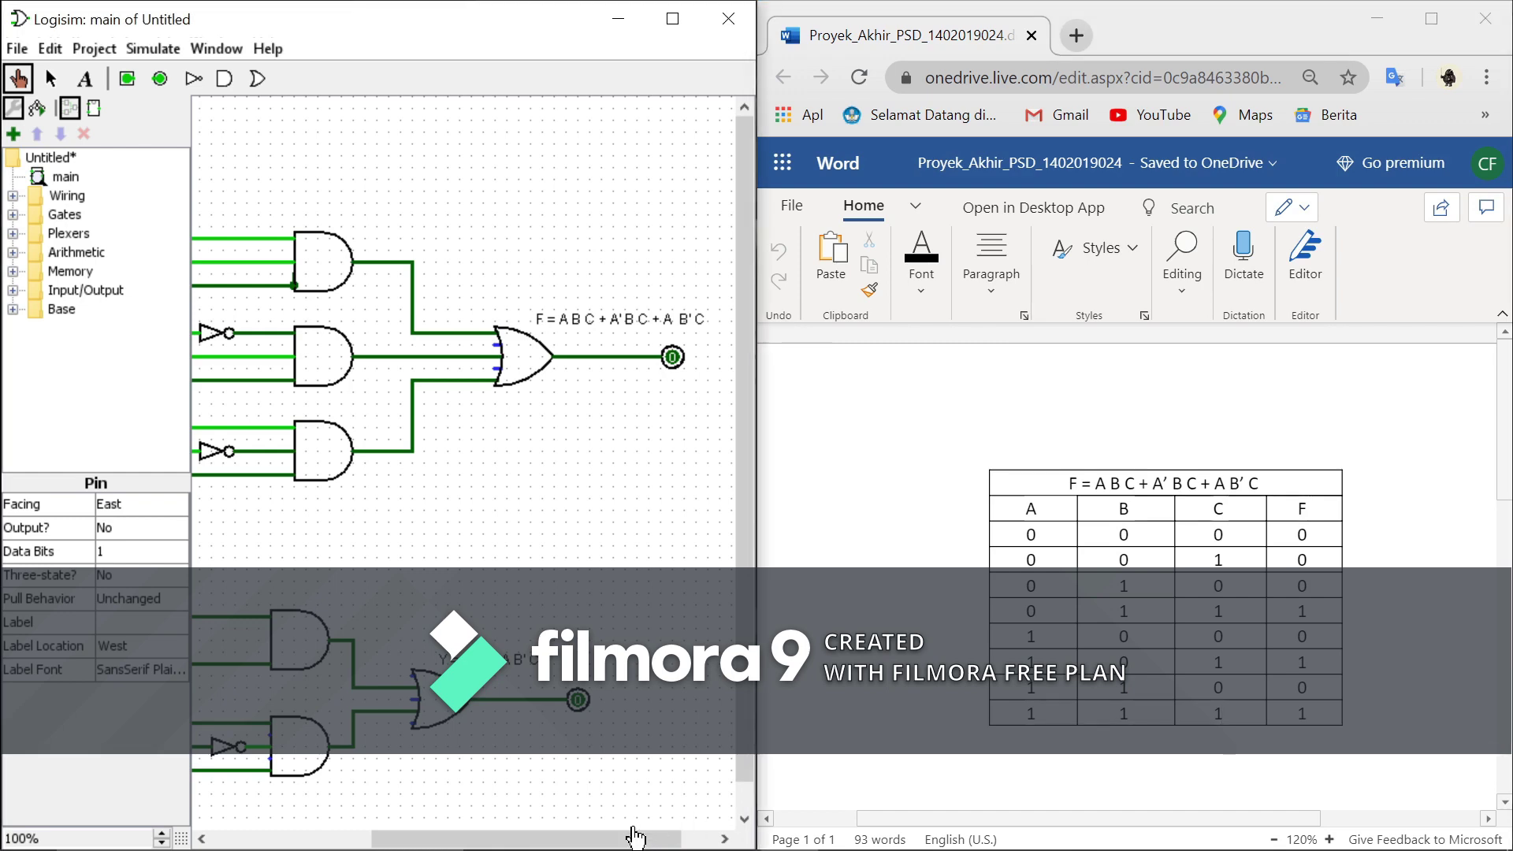
{"action": "left_click_drag", "start_coordinate": [498, 838], "coordinate": [362, 838]}
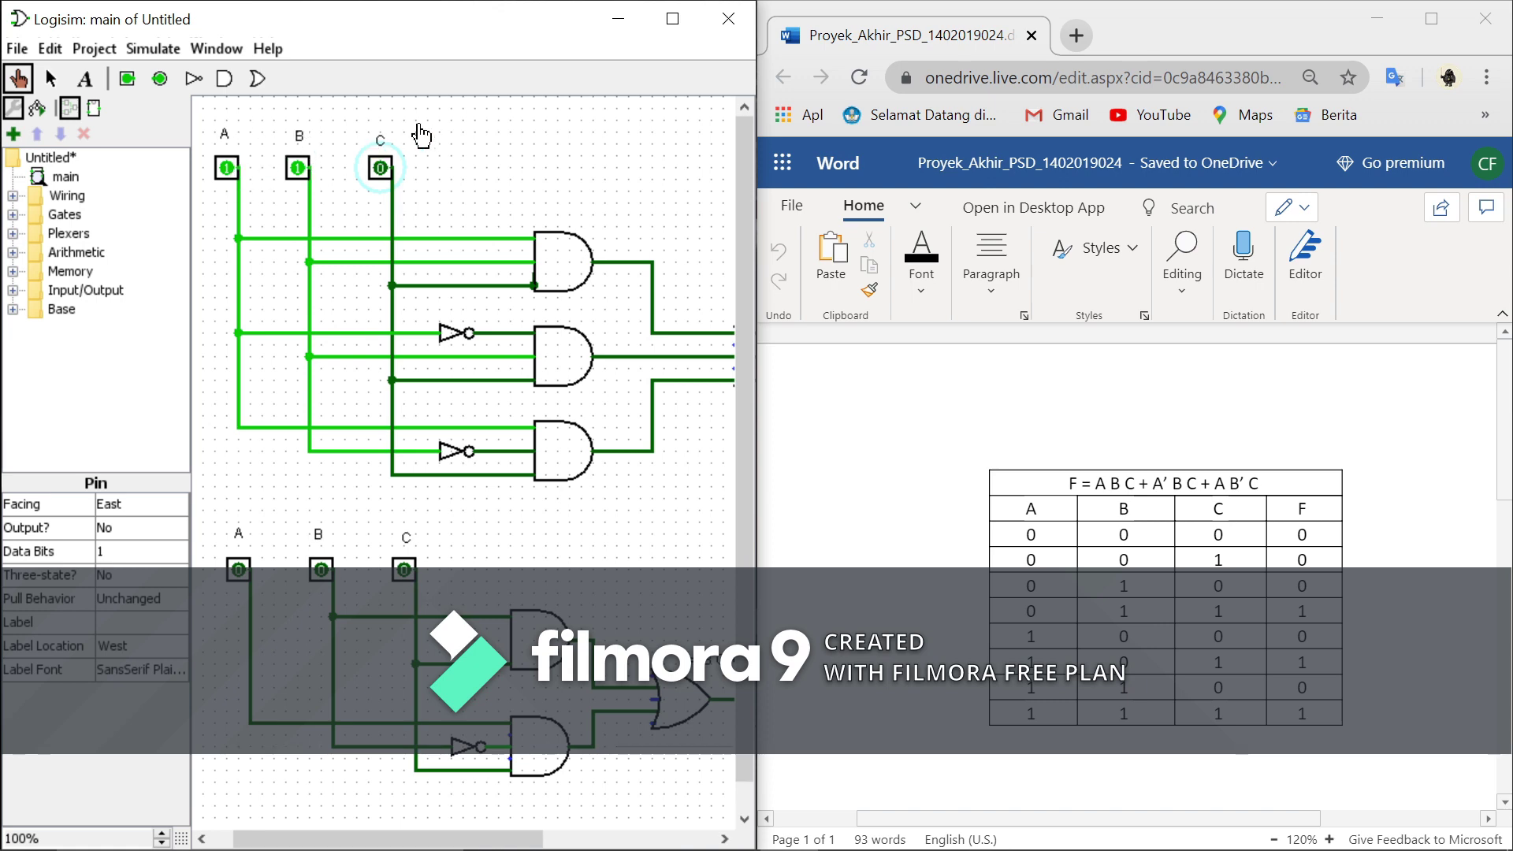
{"action": "left_click", "coordinate": [385, 171]}
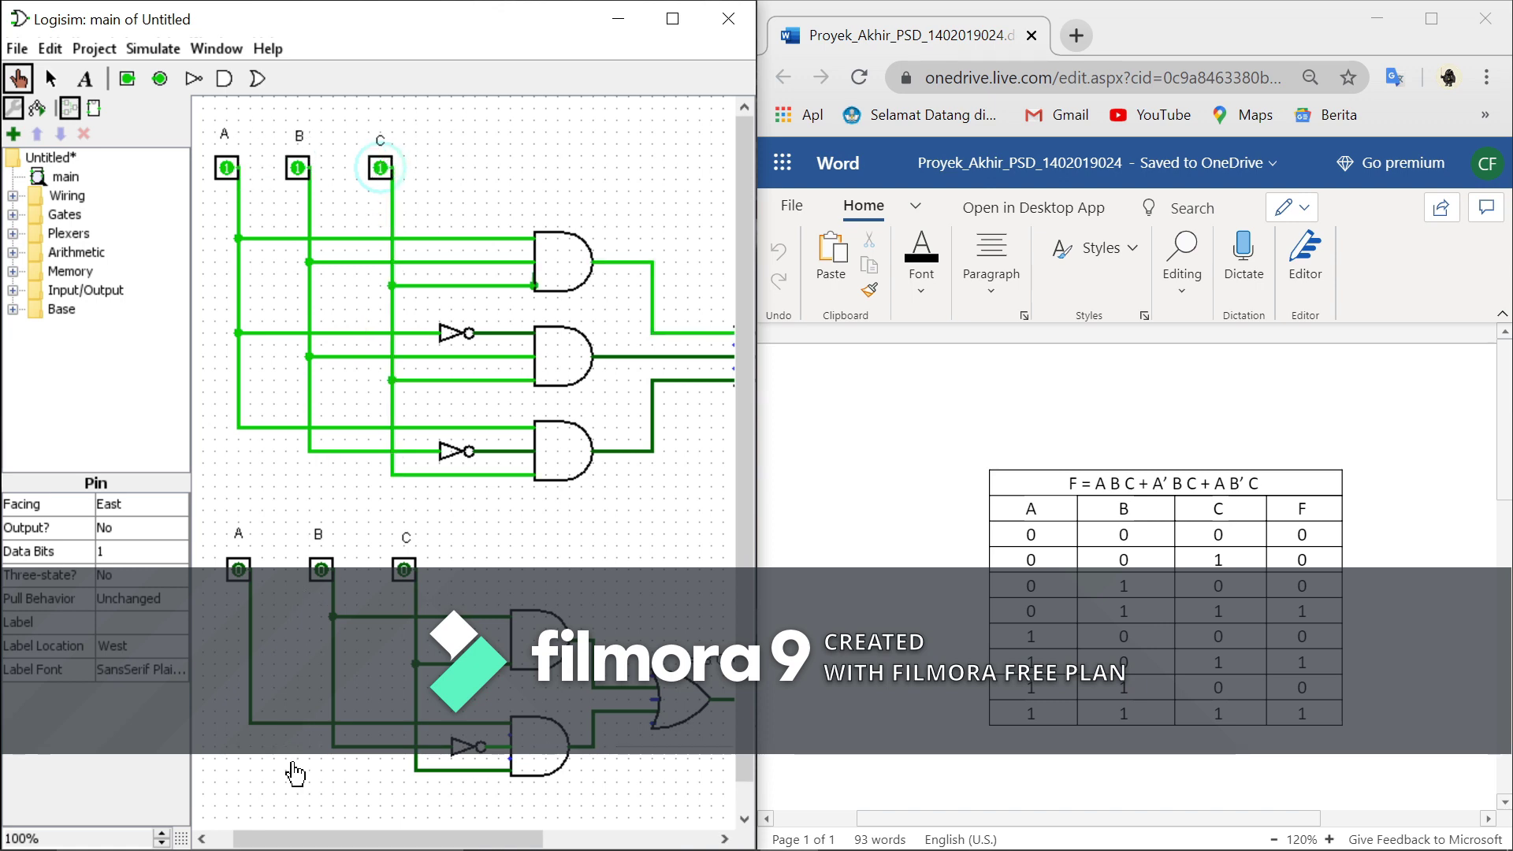
{"action": "mouse_move", "coordinate": [289, 839]}
{"action": "left_mouse_down"}
{"action": "mouse_move", "coordinate": [470, 842]}
{"action": "mouse_move", "coordinate": [315, 841]}
{"action": "left_mouse_up"}
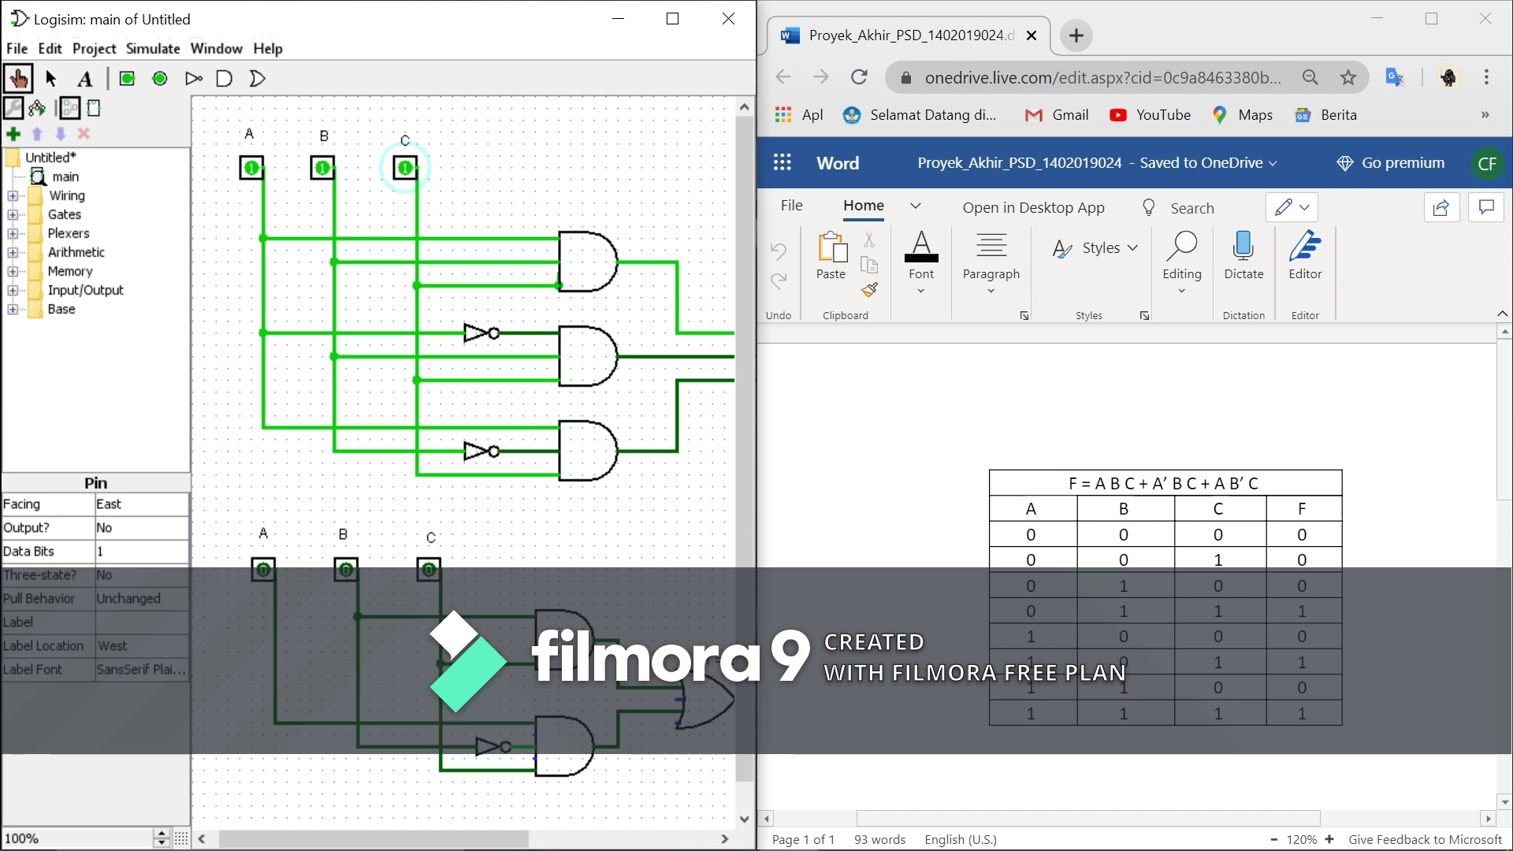
{"action": "key", "text": "alt+Tab"}
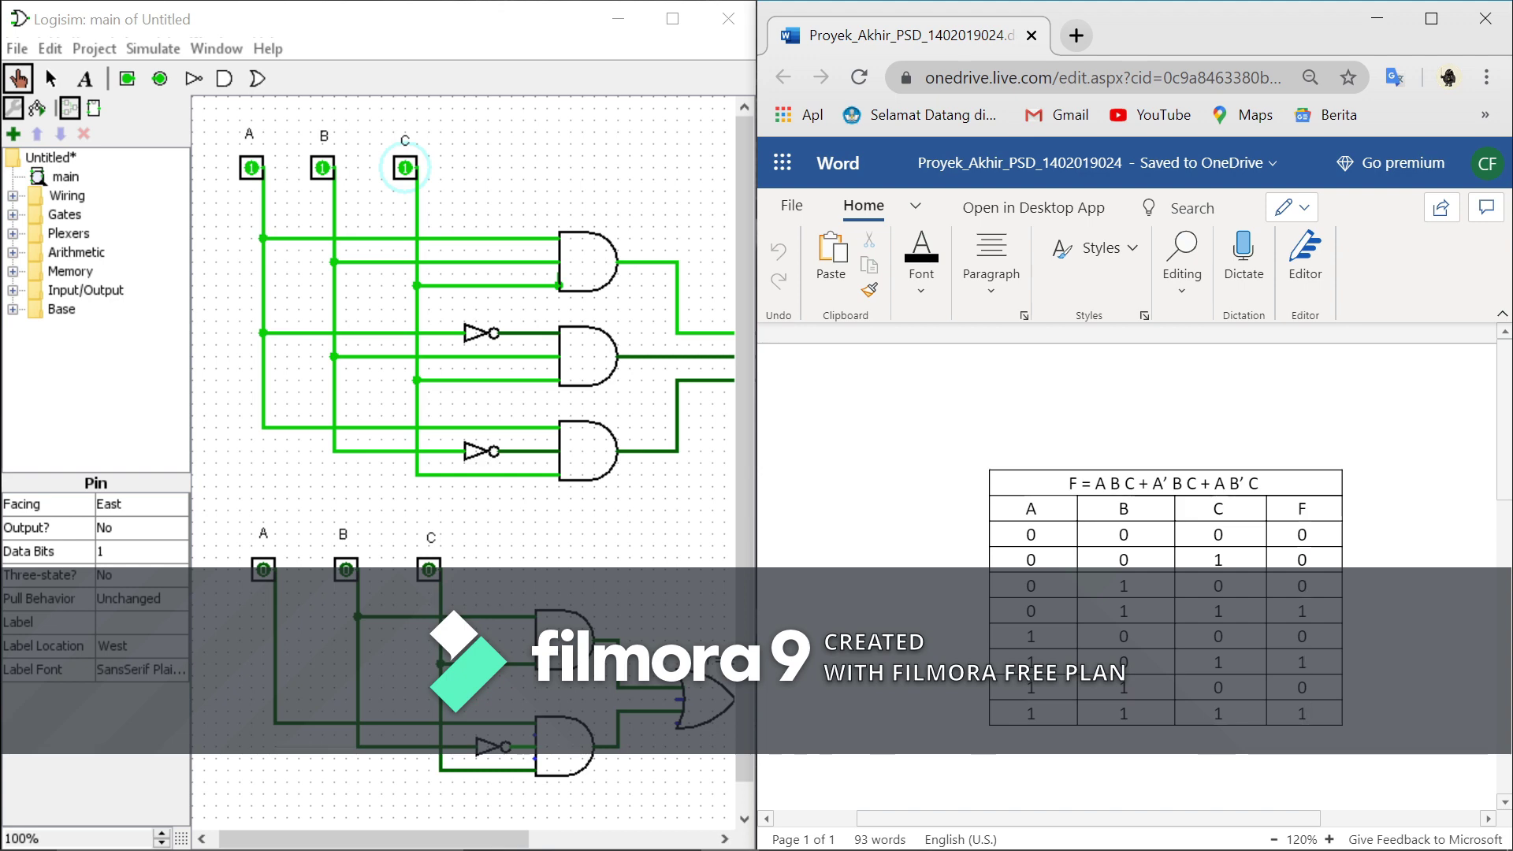
{"action": "left_click", "coordinate": [1304, 636]}
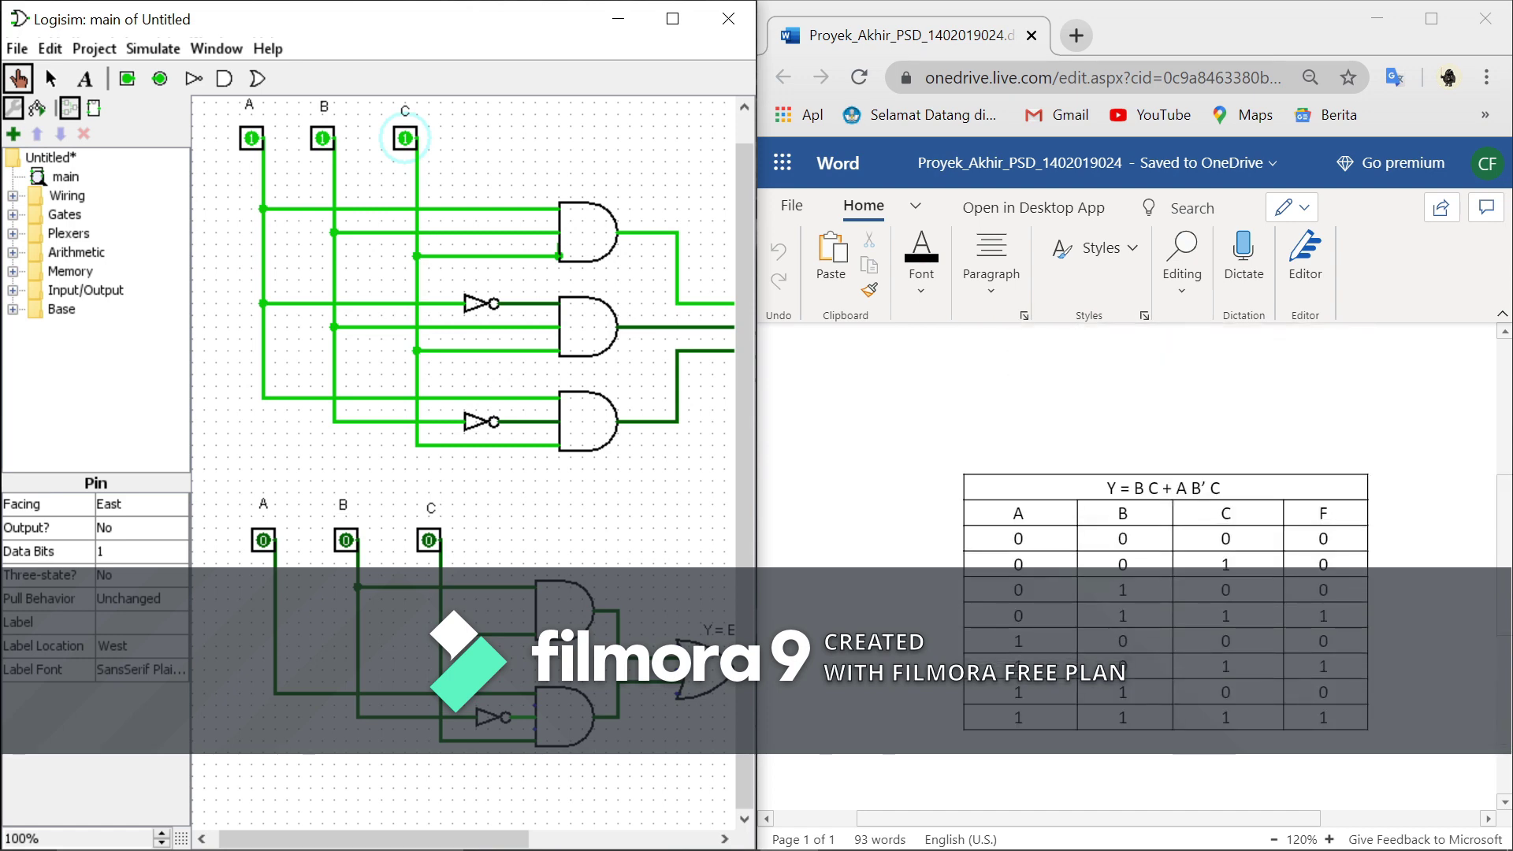
Switch to Notepad, highlight the expression under Fungsi Kedua to review the second function, and minimize the note.
{"action": "key", "text": "alt+Tab"}
{"action": "key", "text": "alt+Tab"}
{"action": "key", "text": "alt+Tab"}
{"action": "key", "text": "alt+Tab"}
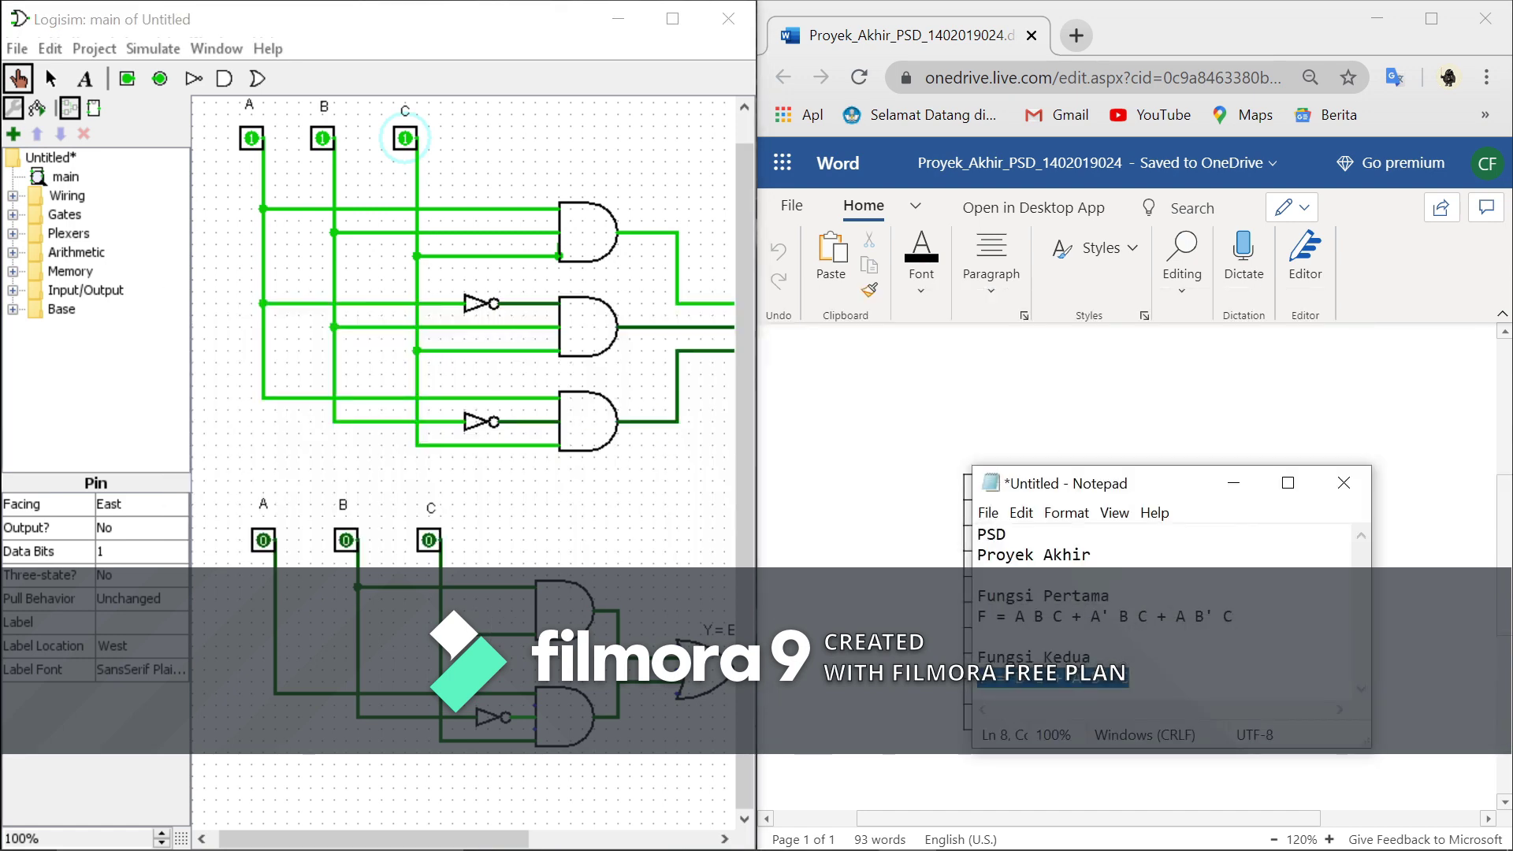
{"action": "key", "text": "BackSpace"}
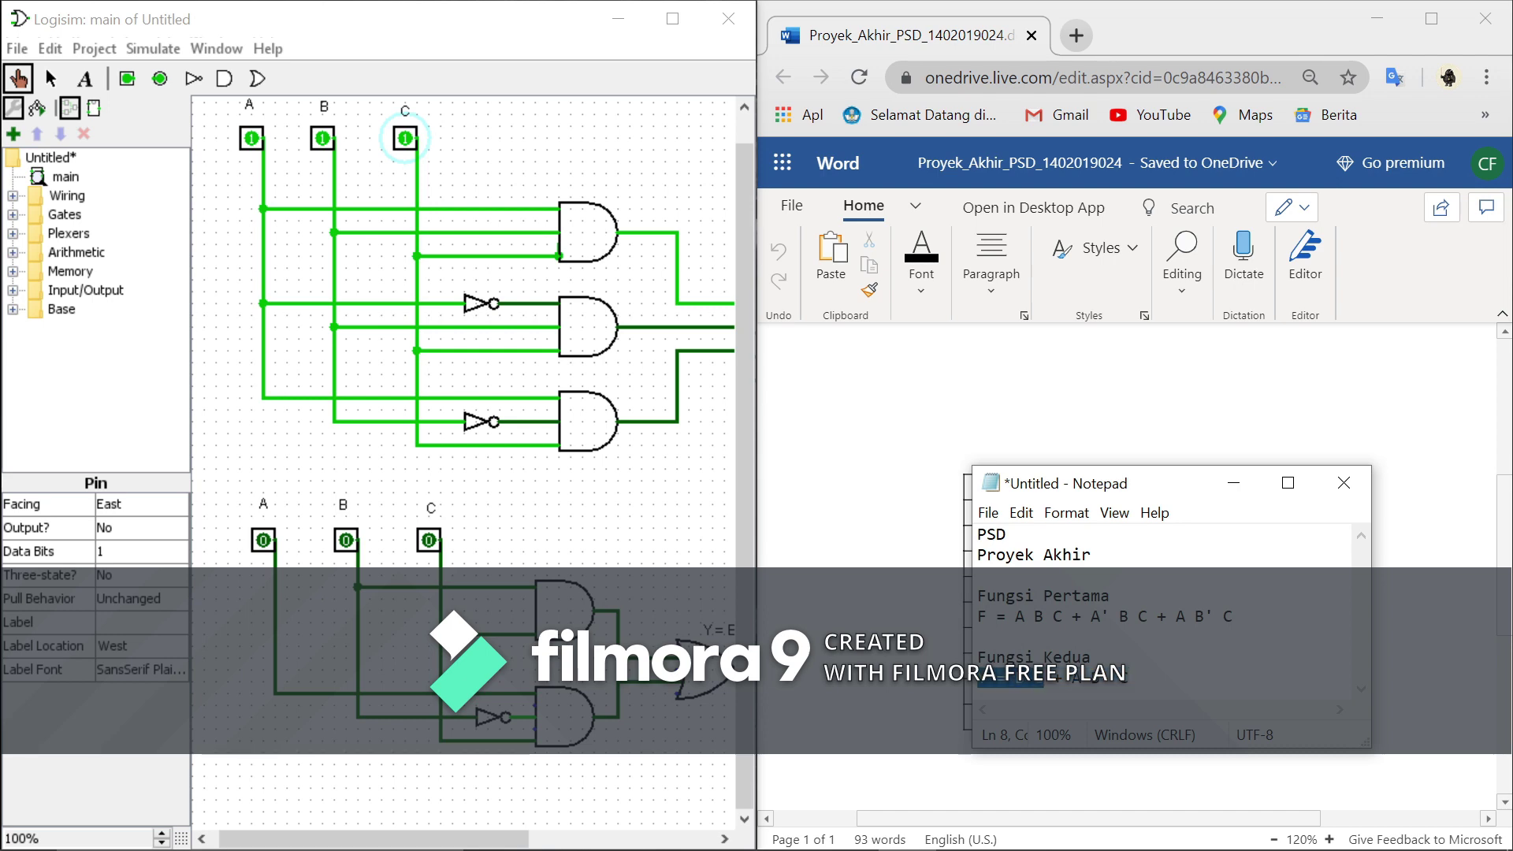
{"action": "key", "text": "shift+Right"}
{"action": "key", "text": "shift+Right"}
{"action": "key", "text": "shift+Right"}
{"action": "key", "text": "shift+Right"}
{"action": "key", "text": "shift+Right"}
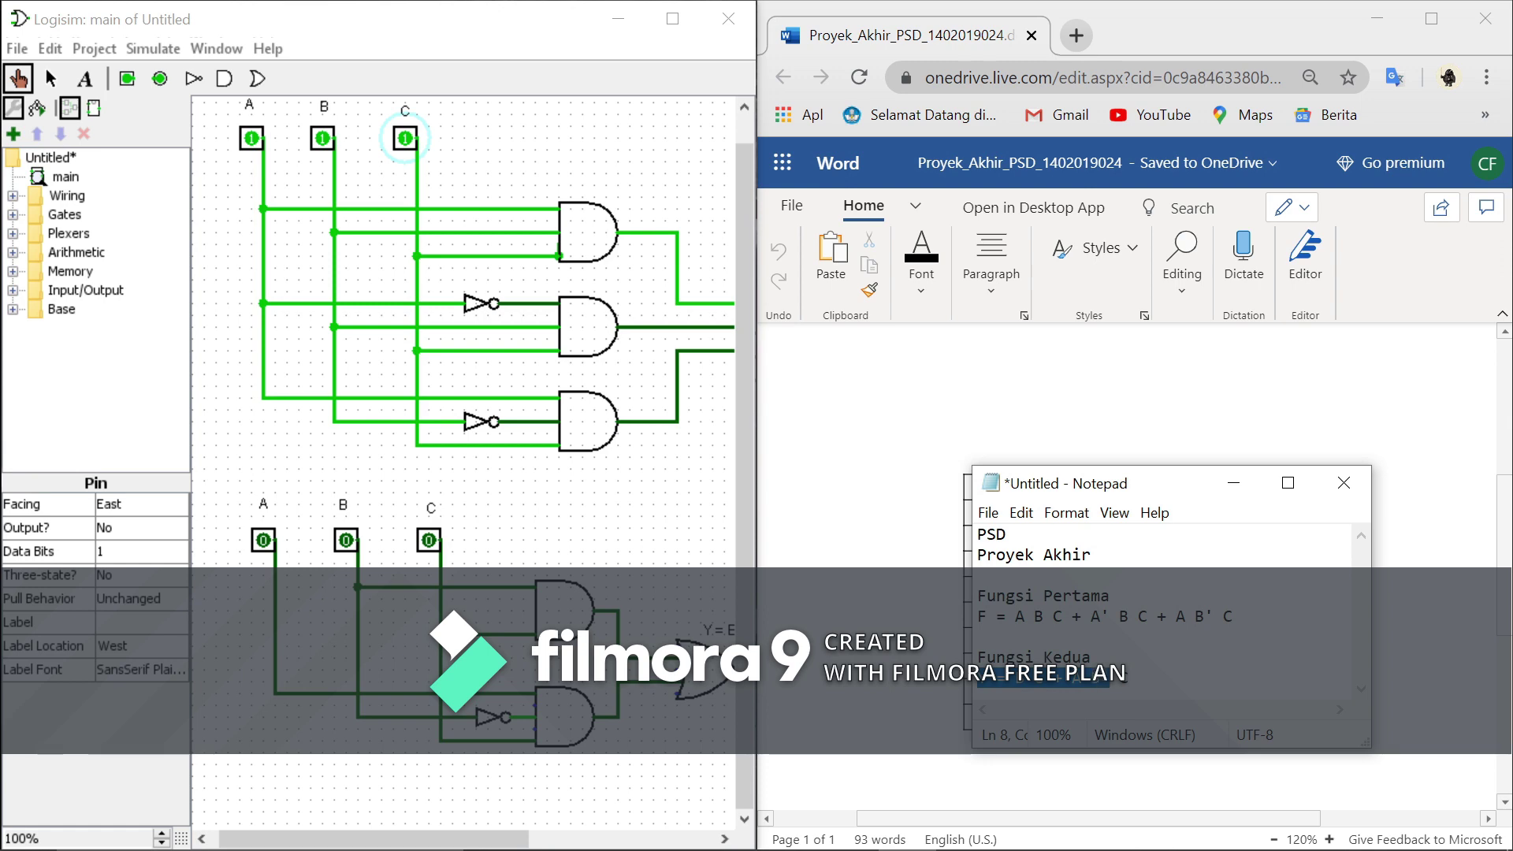
{"action": "left_click", "coordinate": [1234, 483]}
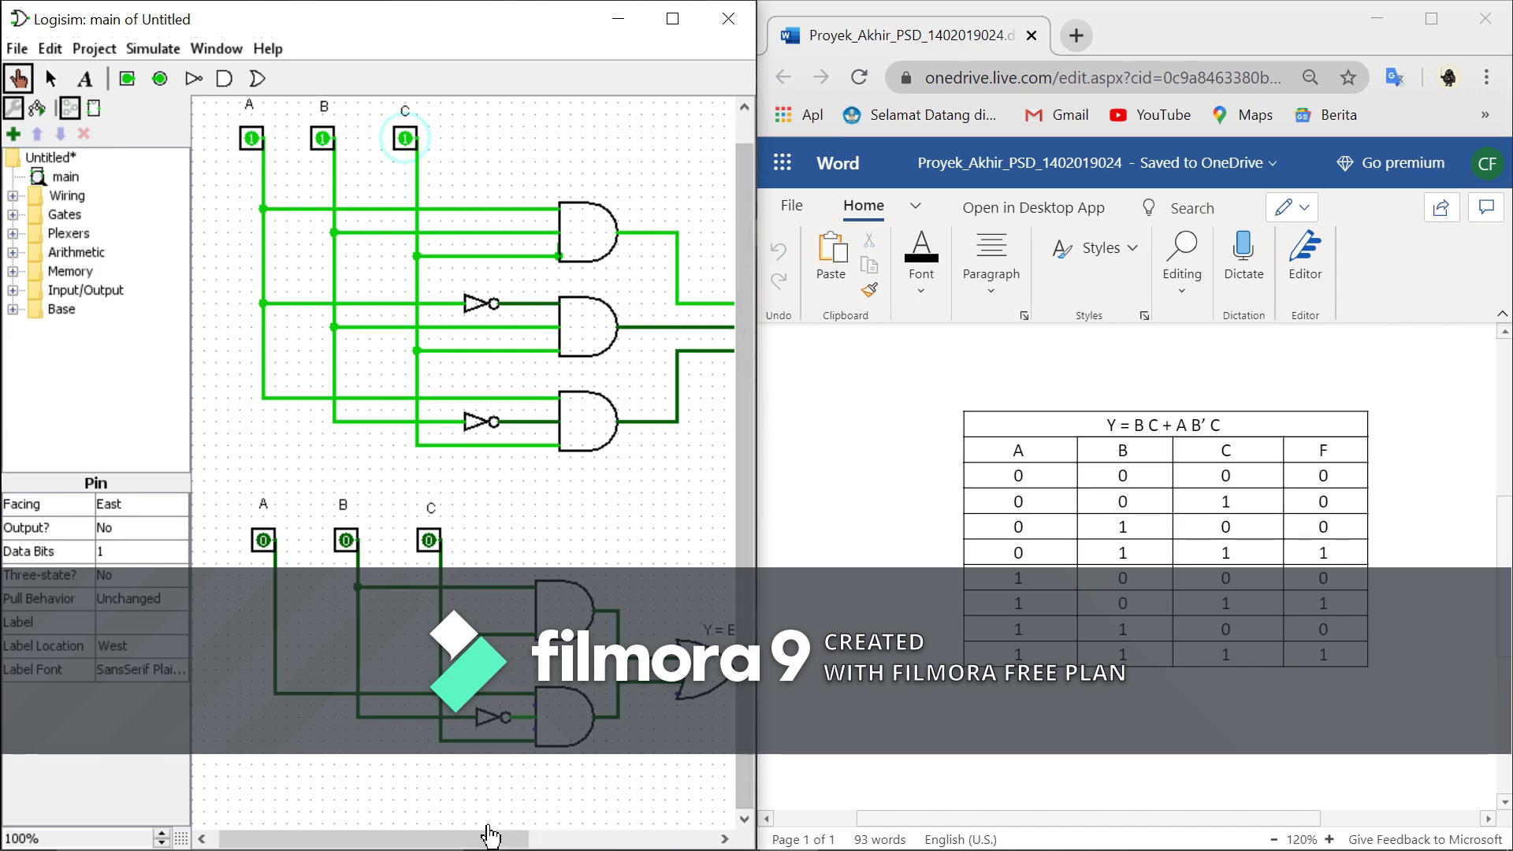
Compare the lower circuit's output Y with all inputs at 0 against the truth table's 0 0 0 row.
{"action": "left_click_drag", "start_coordinate": [496, 830], "coordinate": [446, 841]}
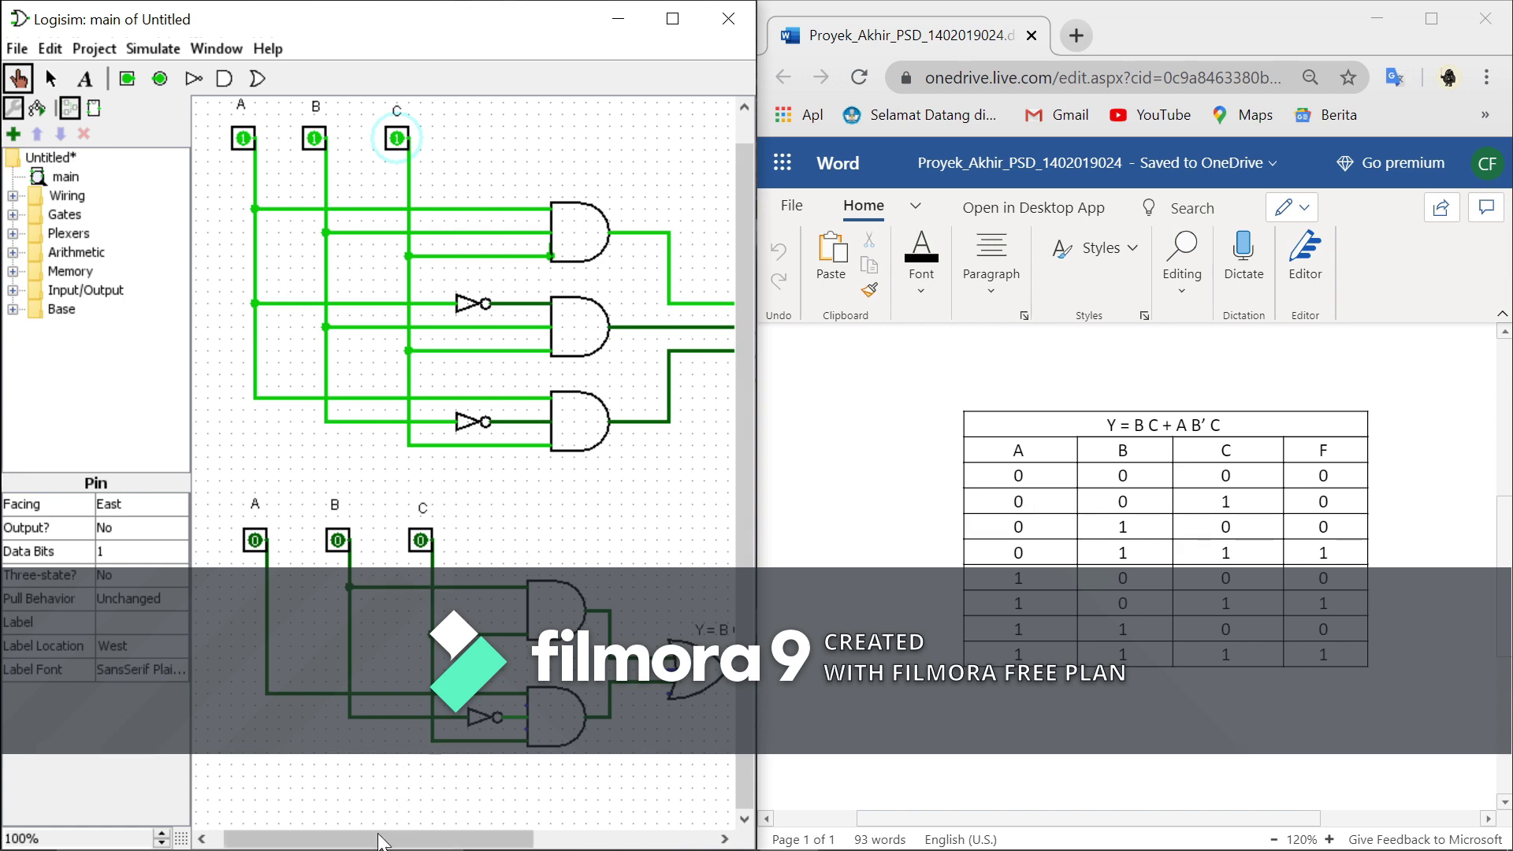
{"action": "left_click_drag", "start_coordinate": [380, 839], "coordinate": [547, 843]}
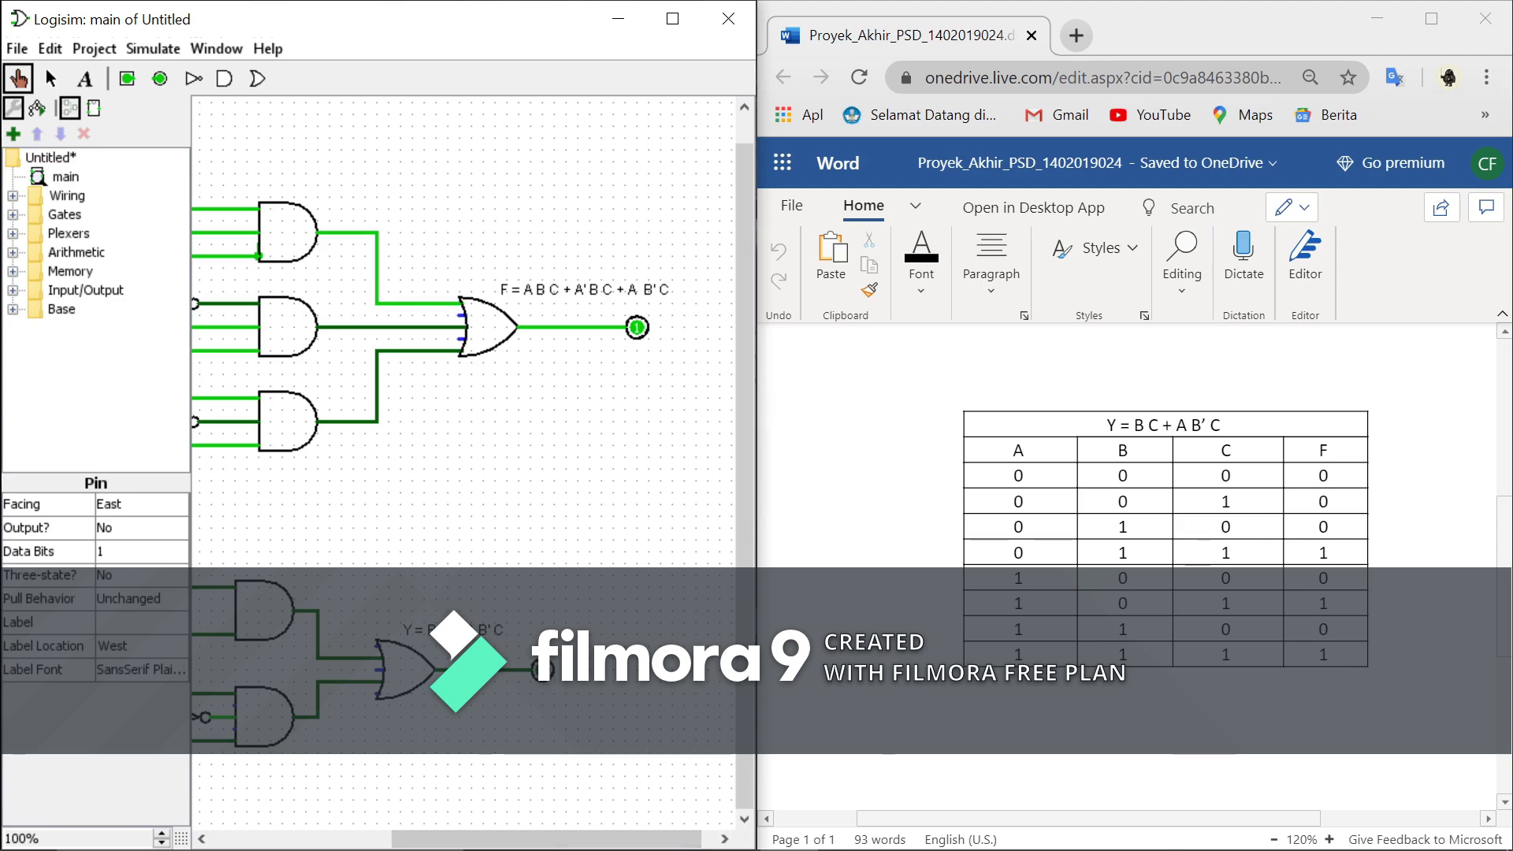
{"action": "key", "text": "alt+Tab"}
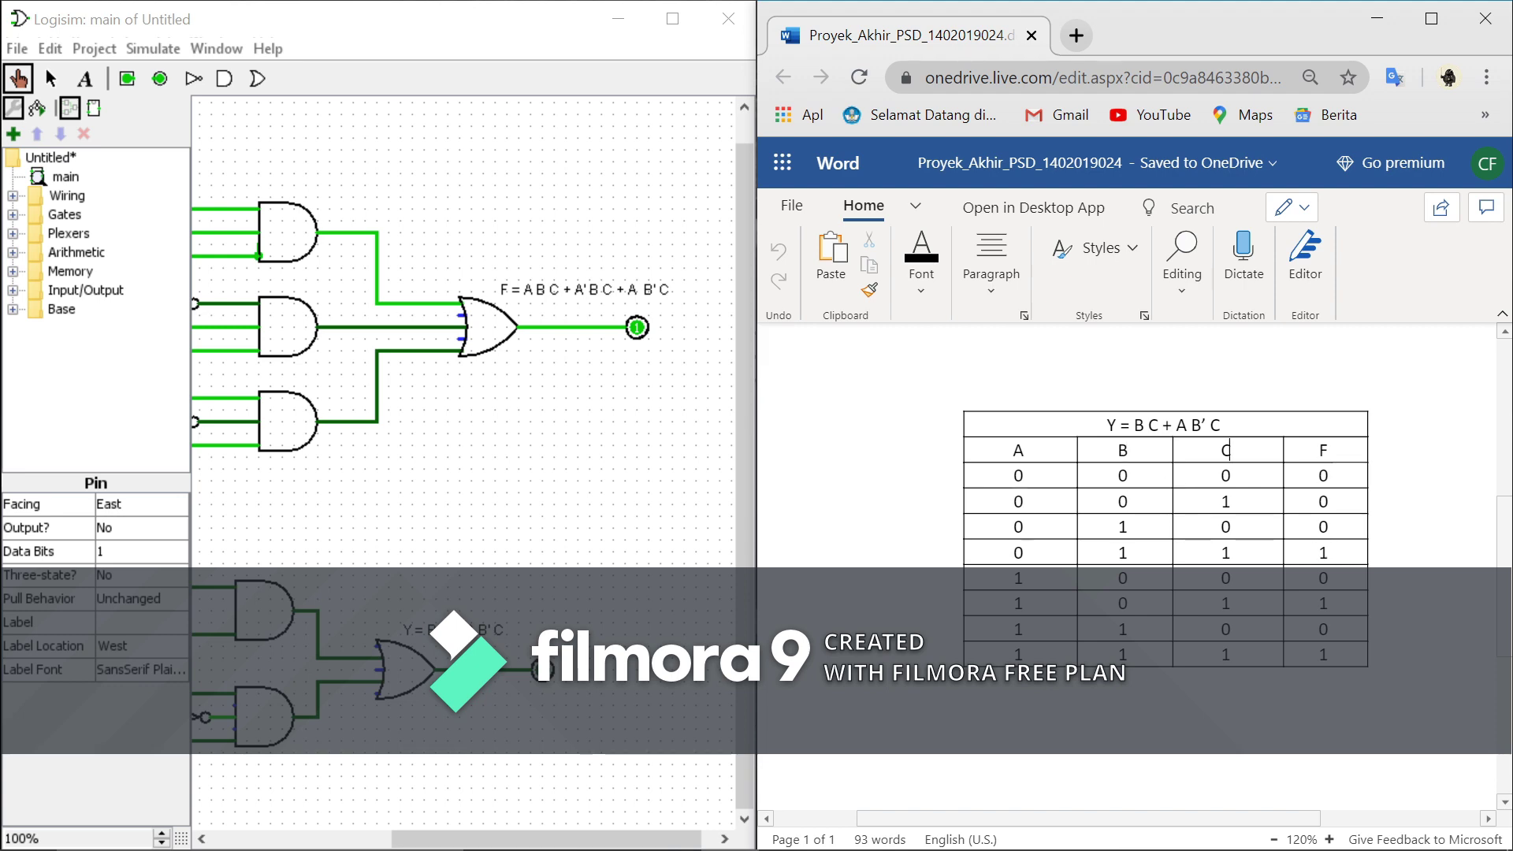
Set the lower circuit's input C to 1 and compare output Y with the truth table's 0 0 1 row.
{"action": "left_click_drag", "start_coordinate": [618, 838], "coordinate": [438, 838]}
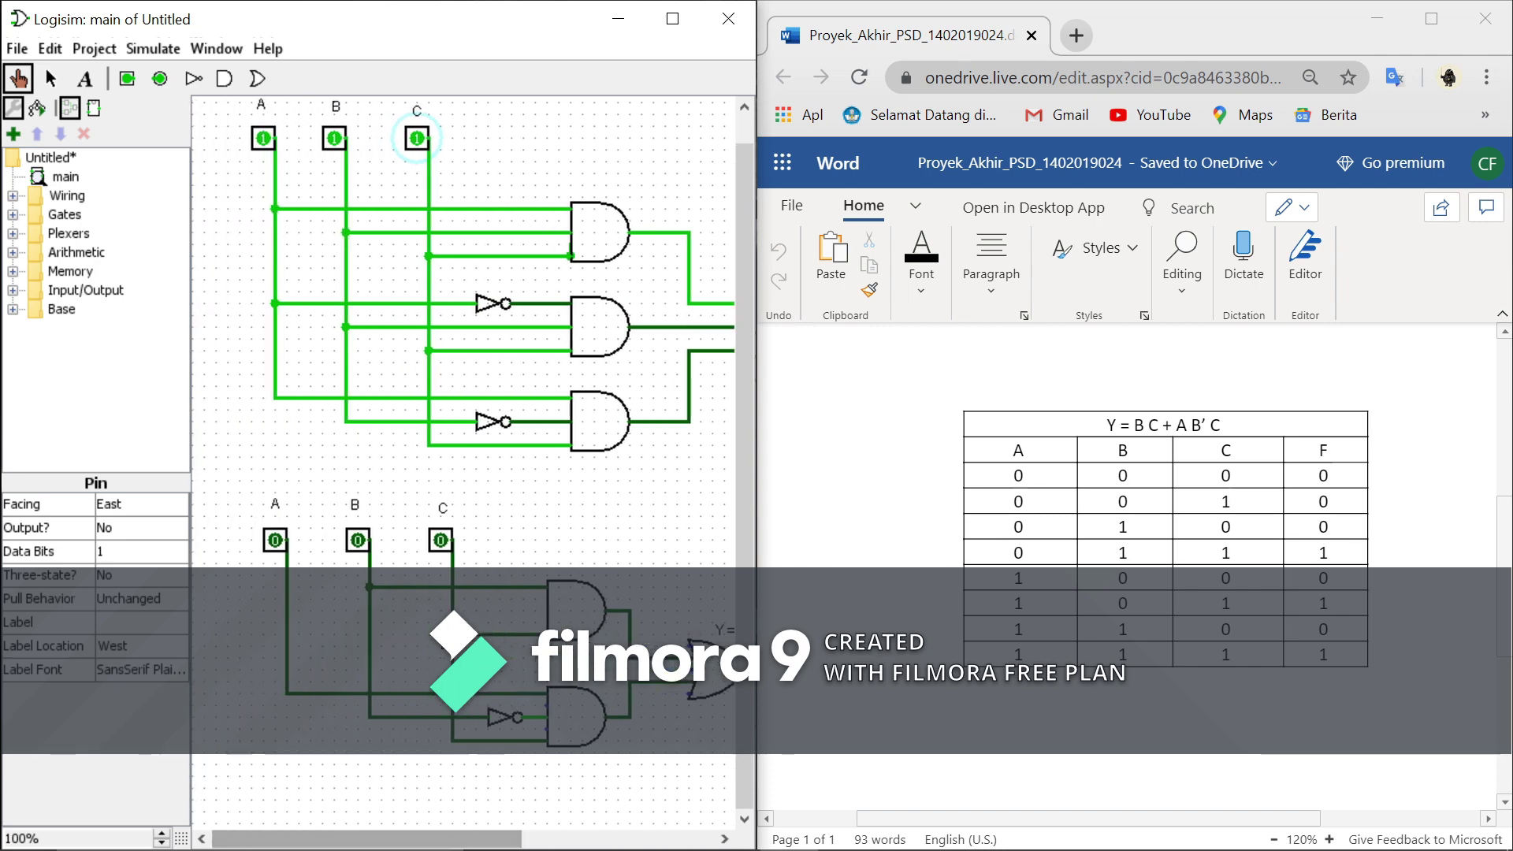
{"action": "left_click", "coordinate": [441, 540]}
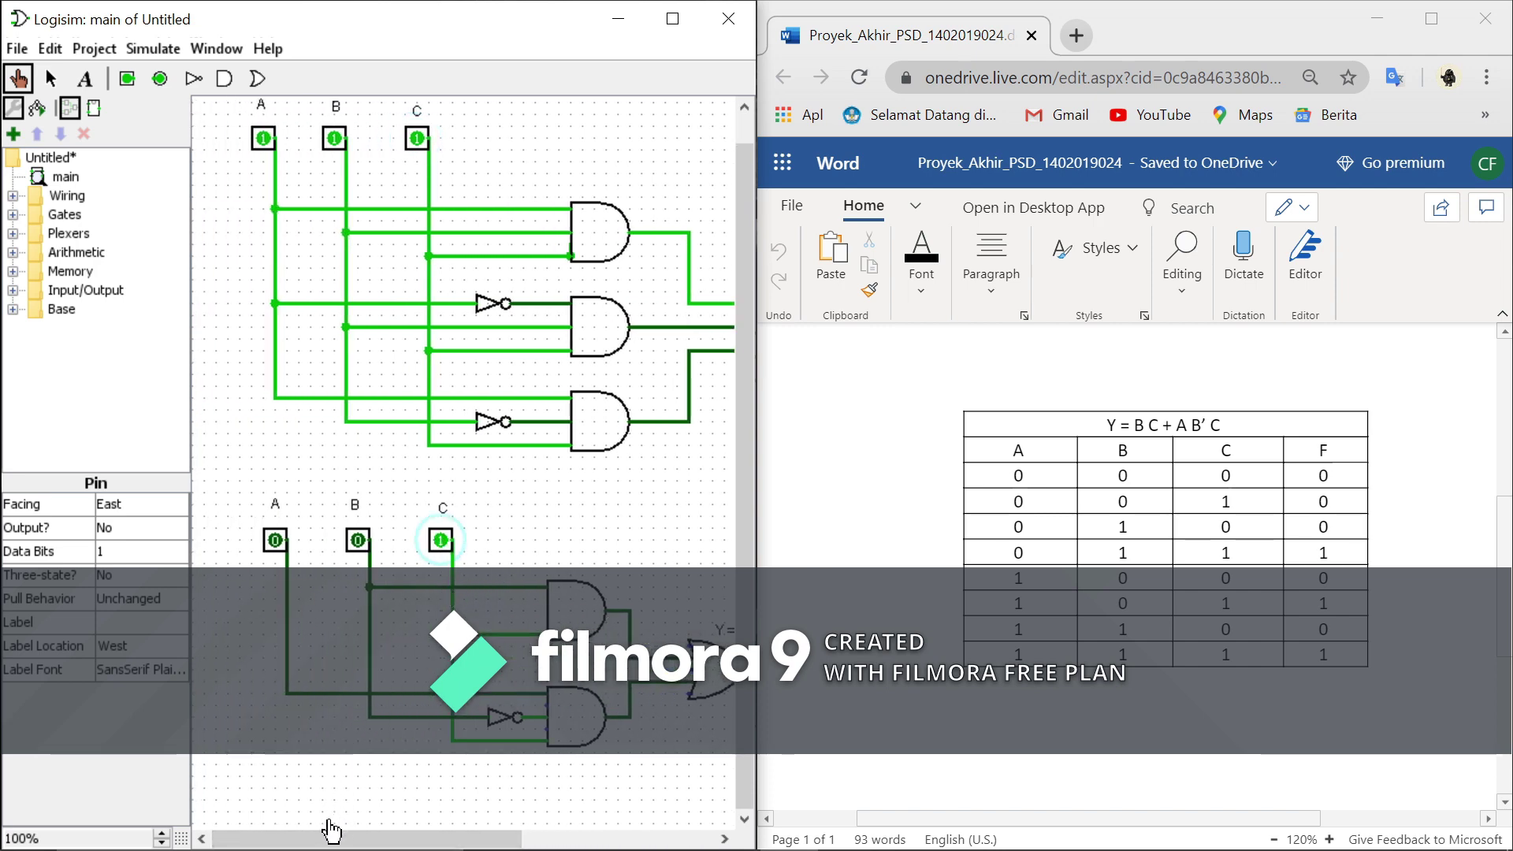
{"action": "left_click_drag", "start_coordinate": [313, 838], "coordinate": [432, 838]}
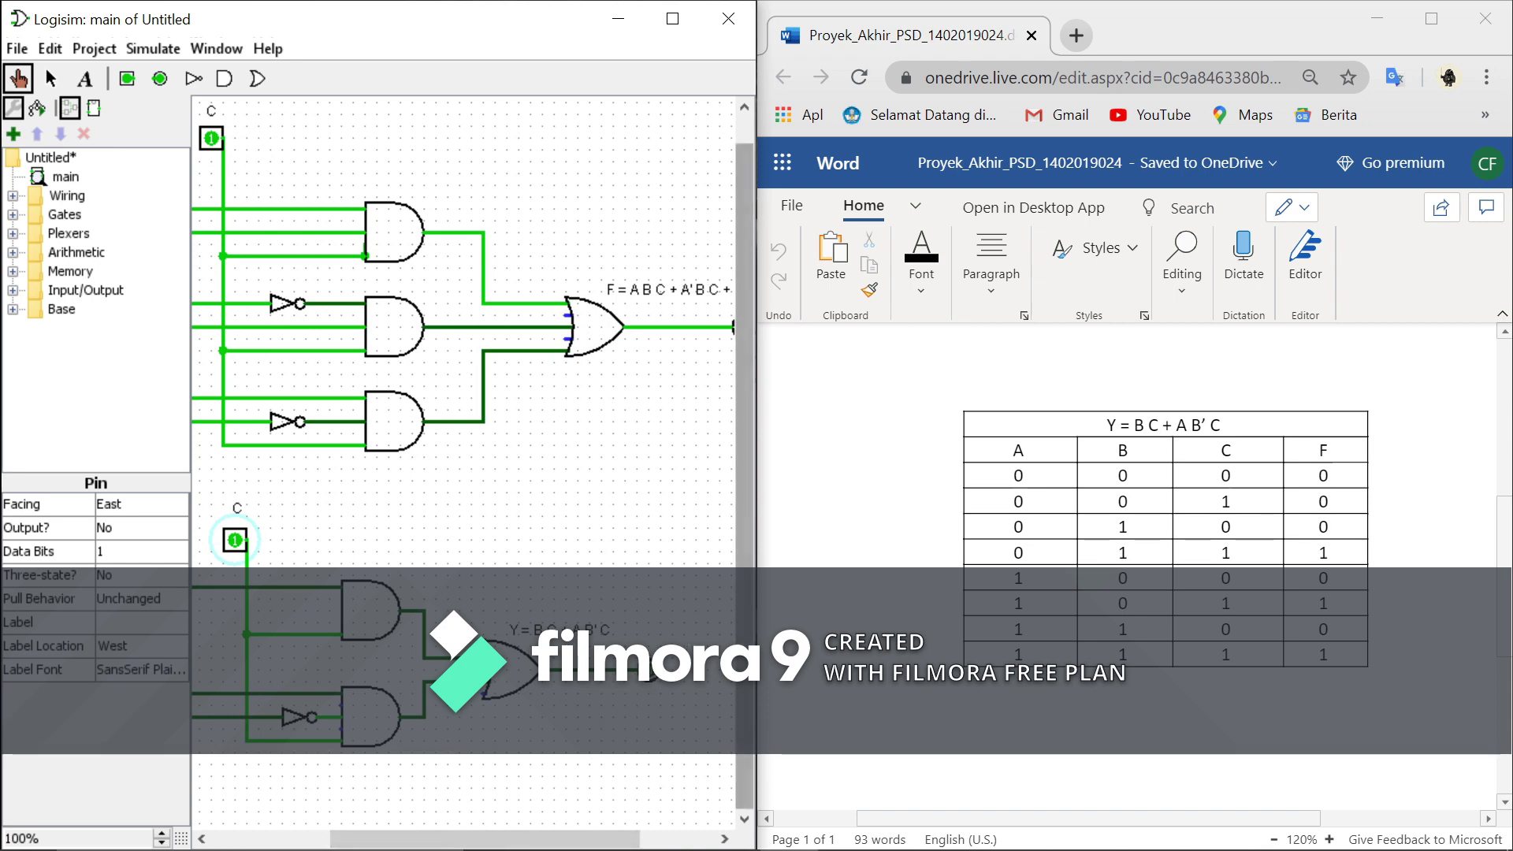
{"action": "left_click", "coordinate": [1326, 501]}
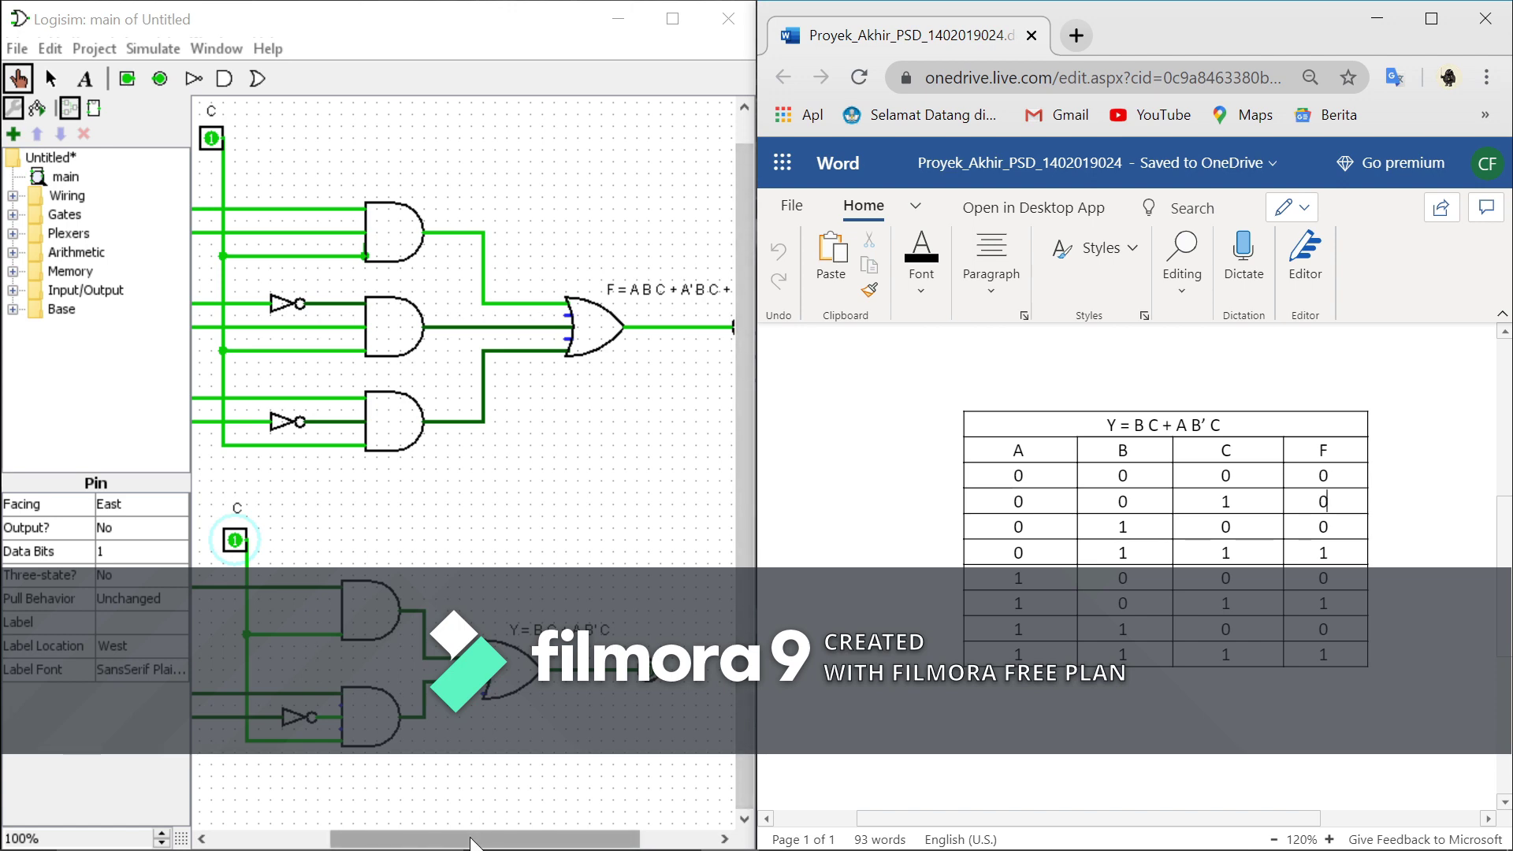
Set the lower circuit's input B to 1 and C to 0, and compare output Y with the truth table's 0 1 0 row.
{"action": "left_click_drag", "start_coordinate": [472, 842], "coordinate": [359, 842]}
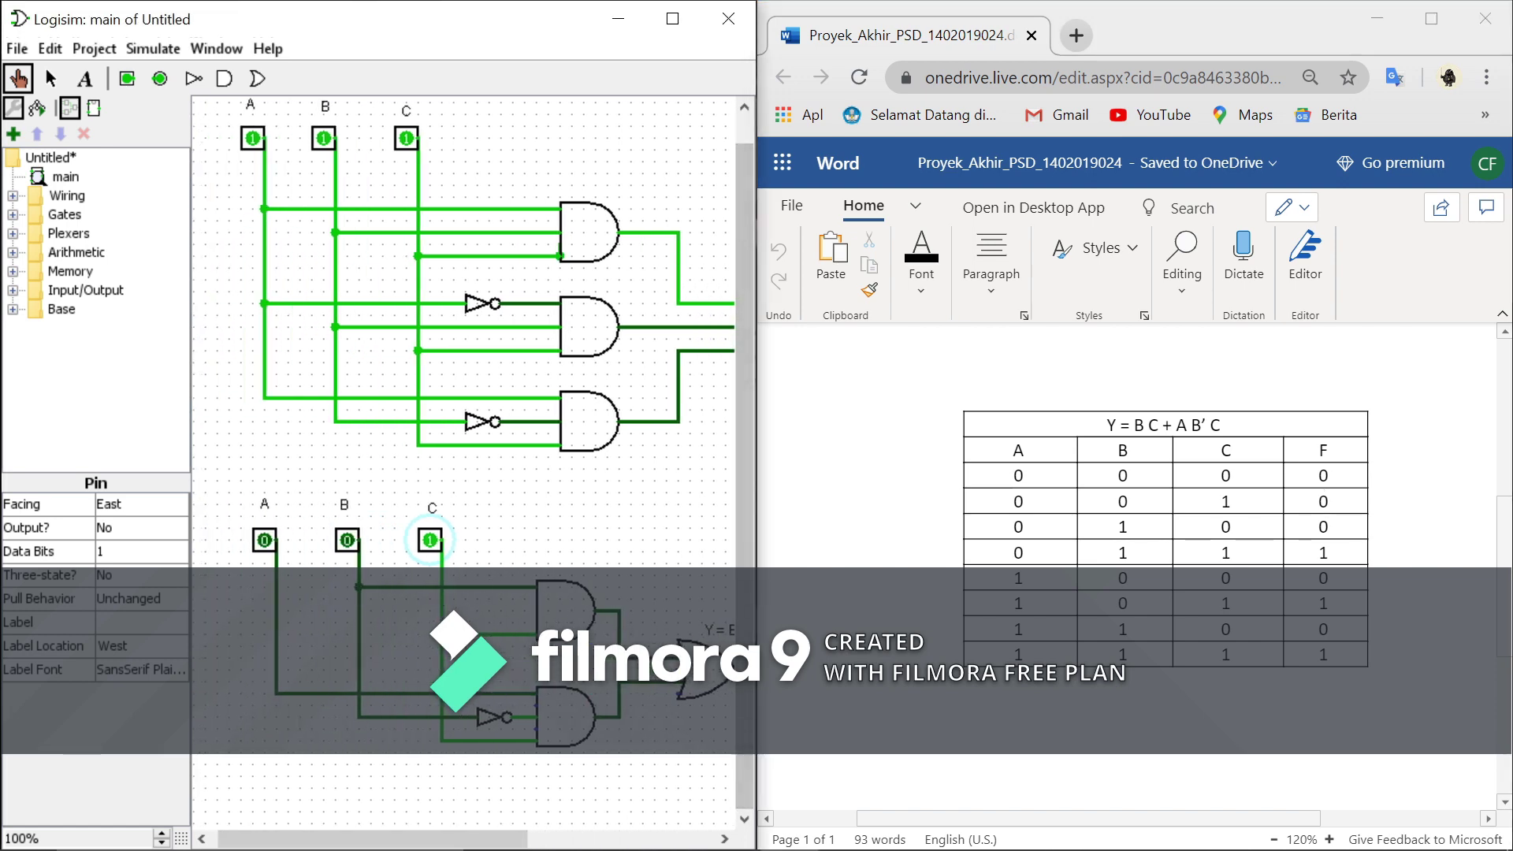
{"action": "left_click", "coordinate": [1019, 526]}
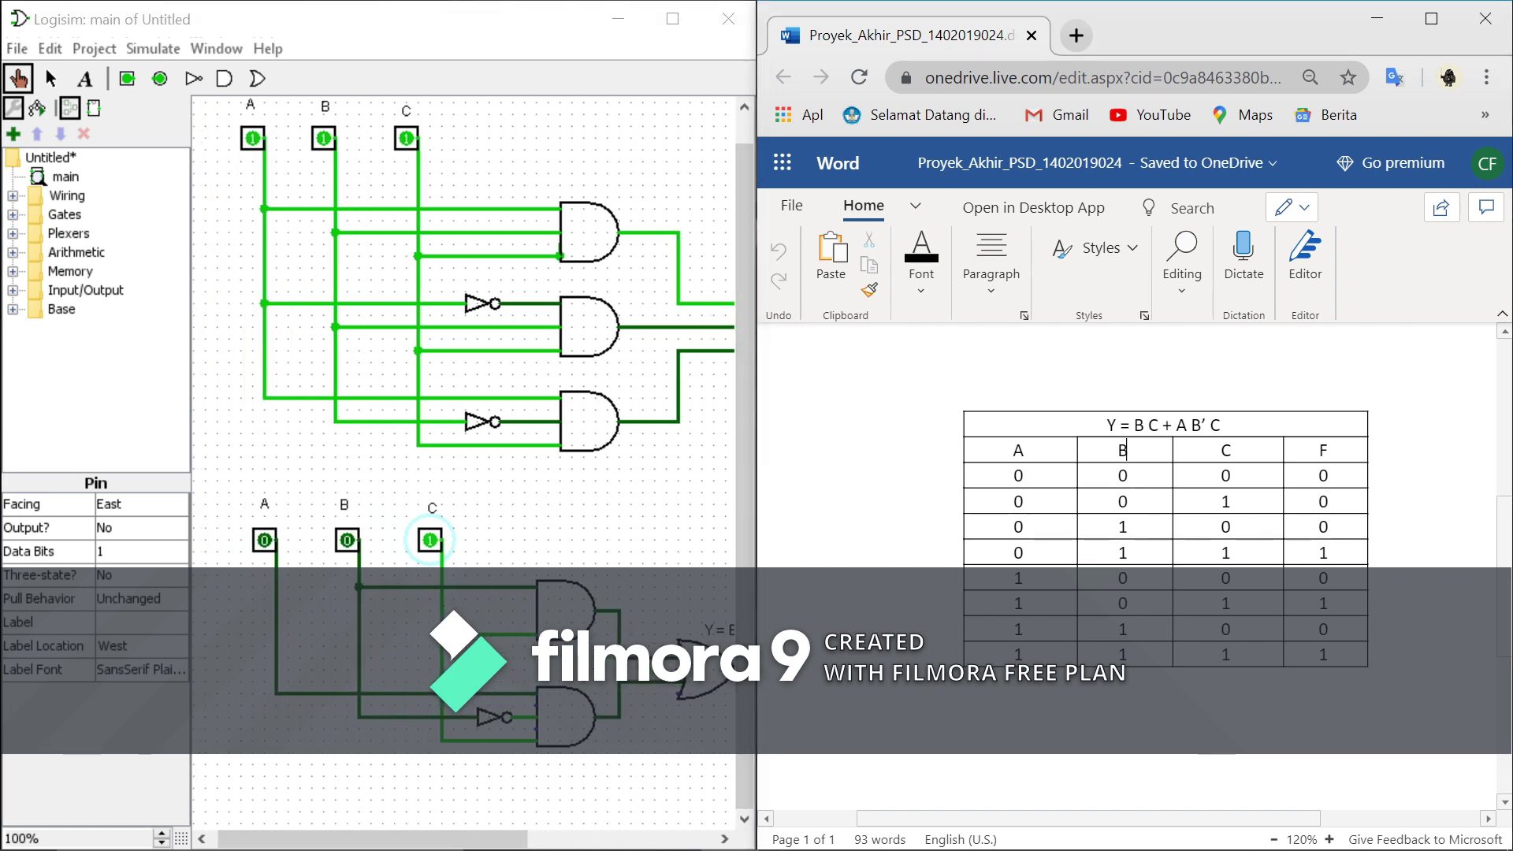
{"action": "left_click", "coordinate": [1127, 526]}
{"action": "left_click", "coordinate": [1224, 450]}
{"action": "left_click", "coordinate": [1224, 527]}
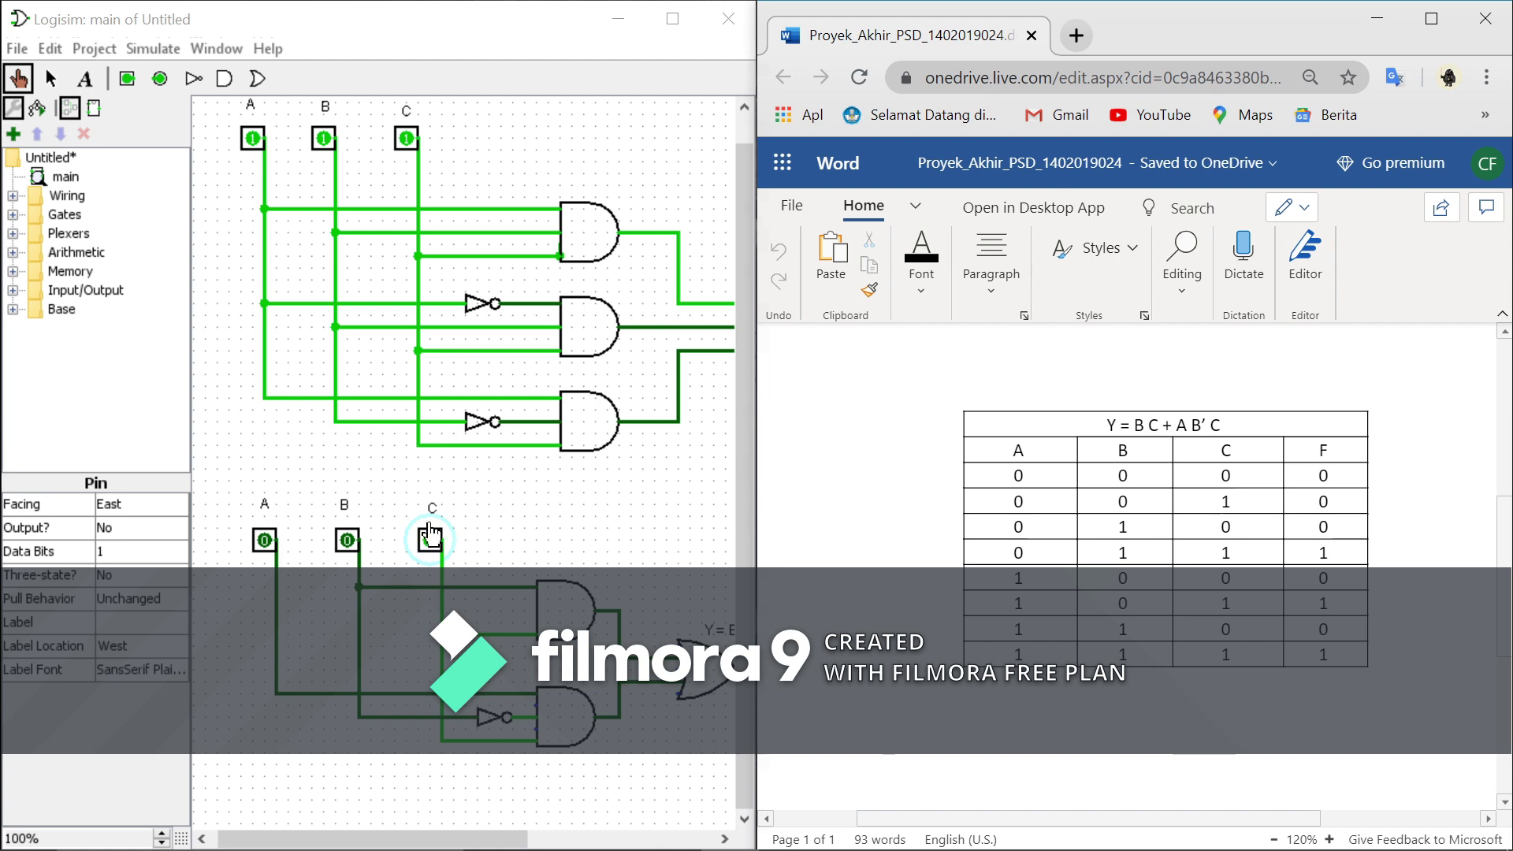
{"action": "left_click", "coordinate": [350, 542]}
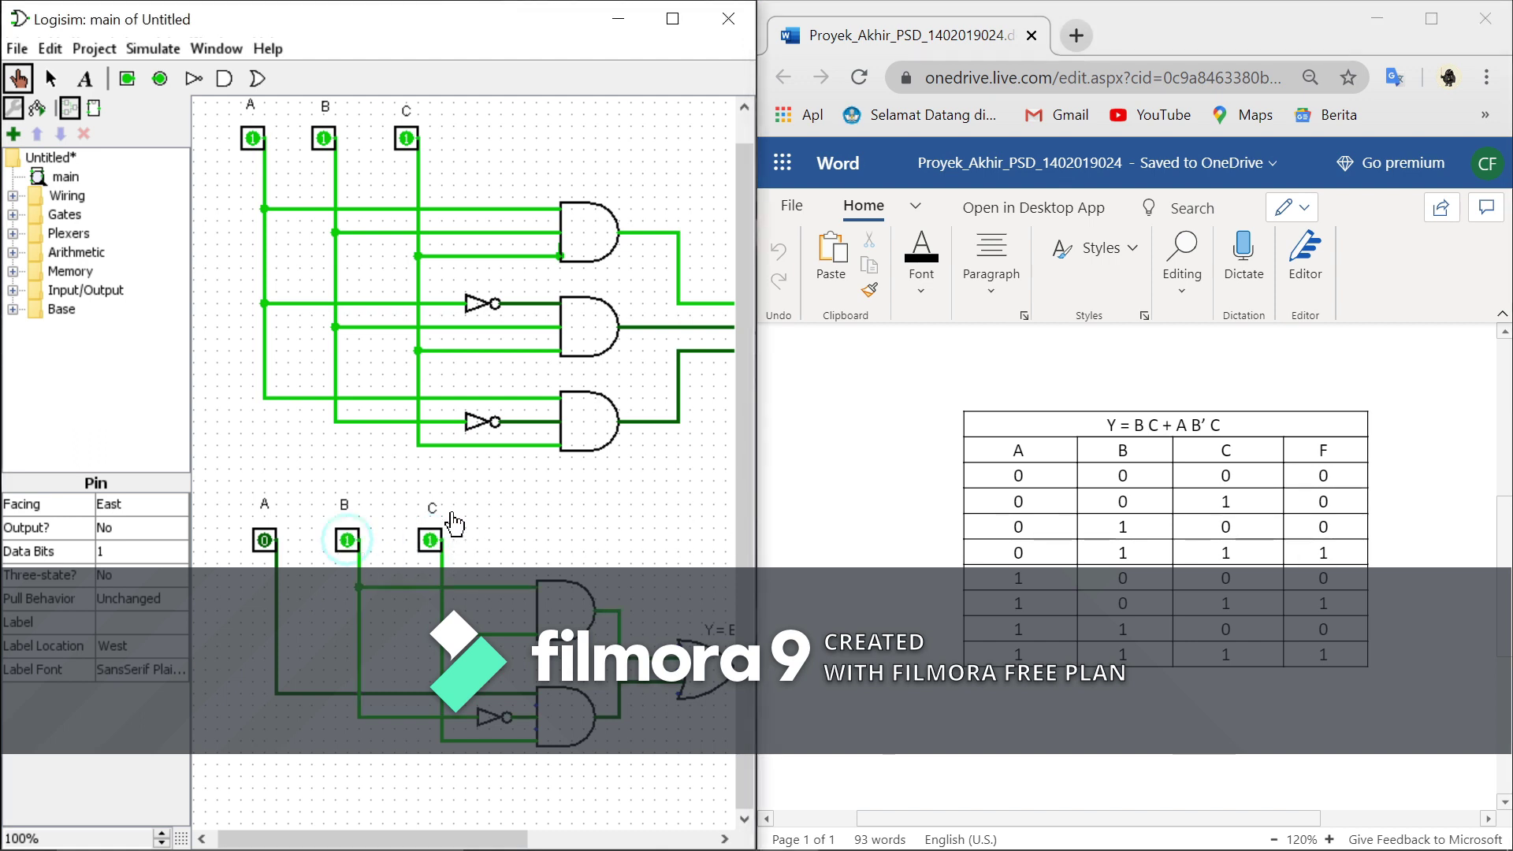
{"action": "left_click", "coordinate": [430, 541]}
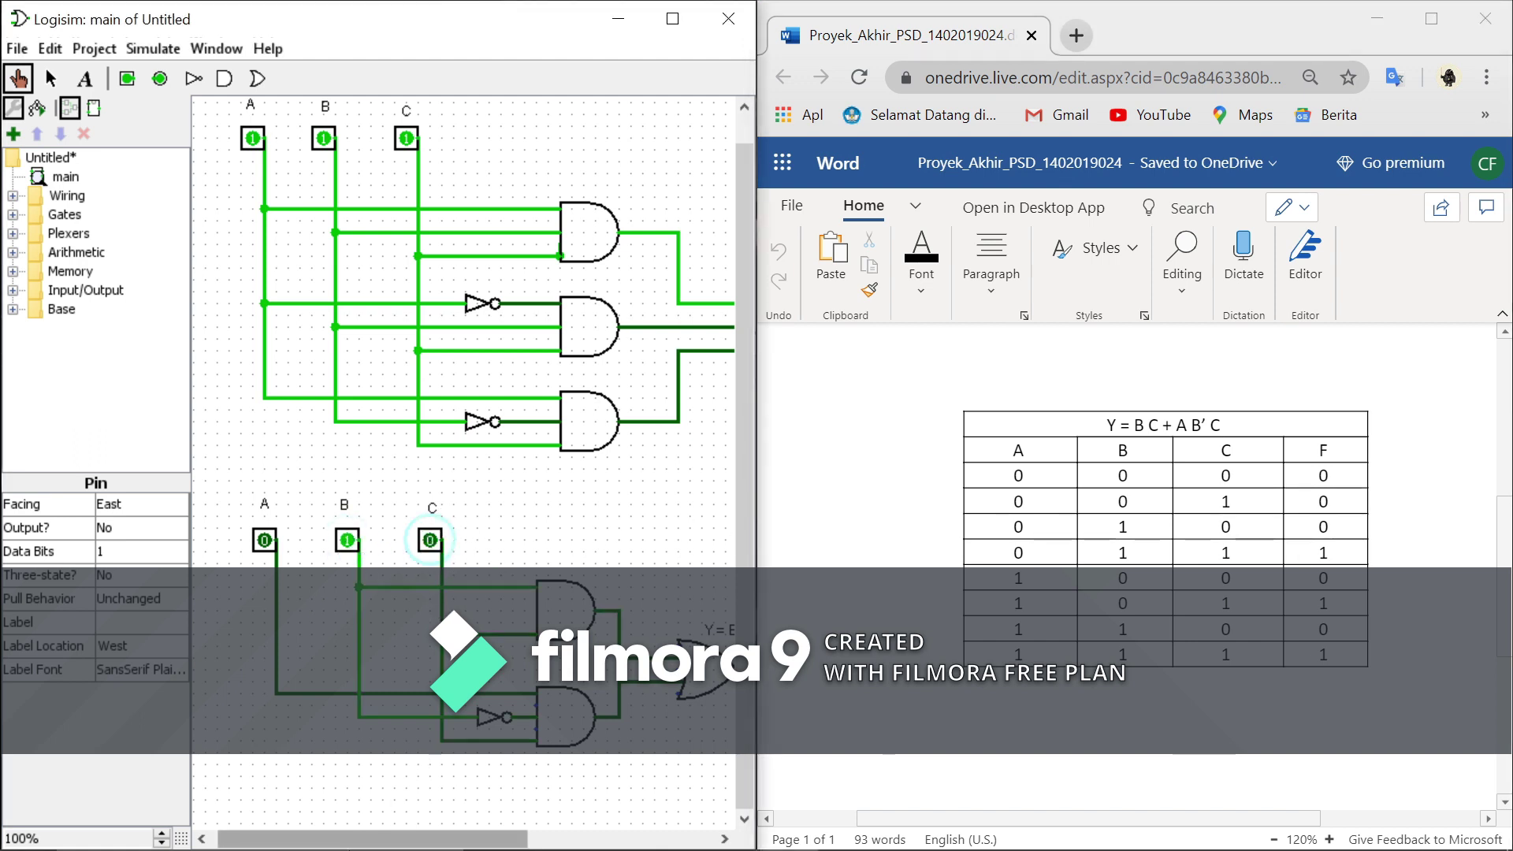
{"action": "left_click_drag", "start_coordinate": [326, 837], "coordinate": [408, 841]}
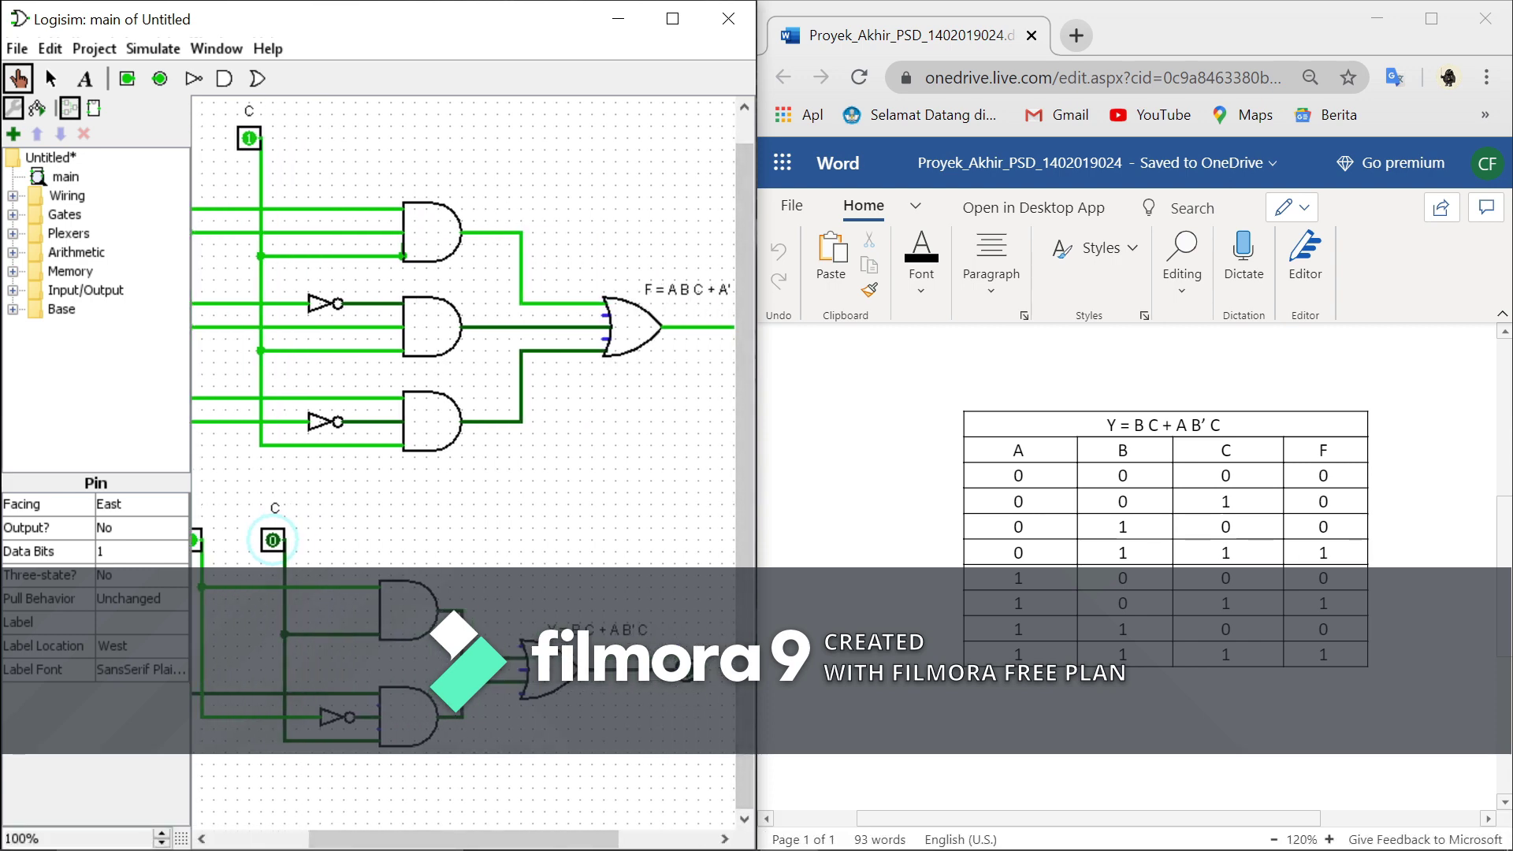
{"action": "left_click", "coordinate": [1325, 526]}
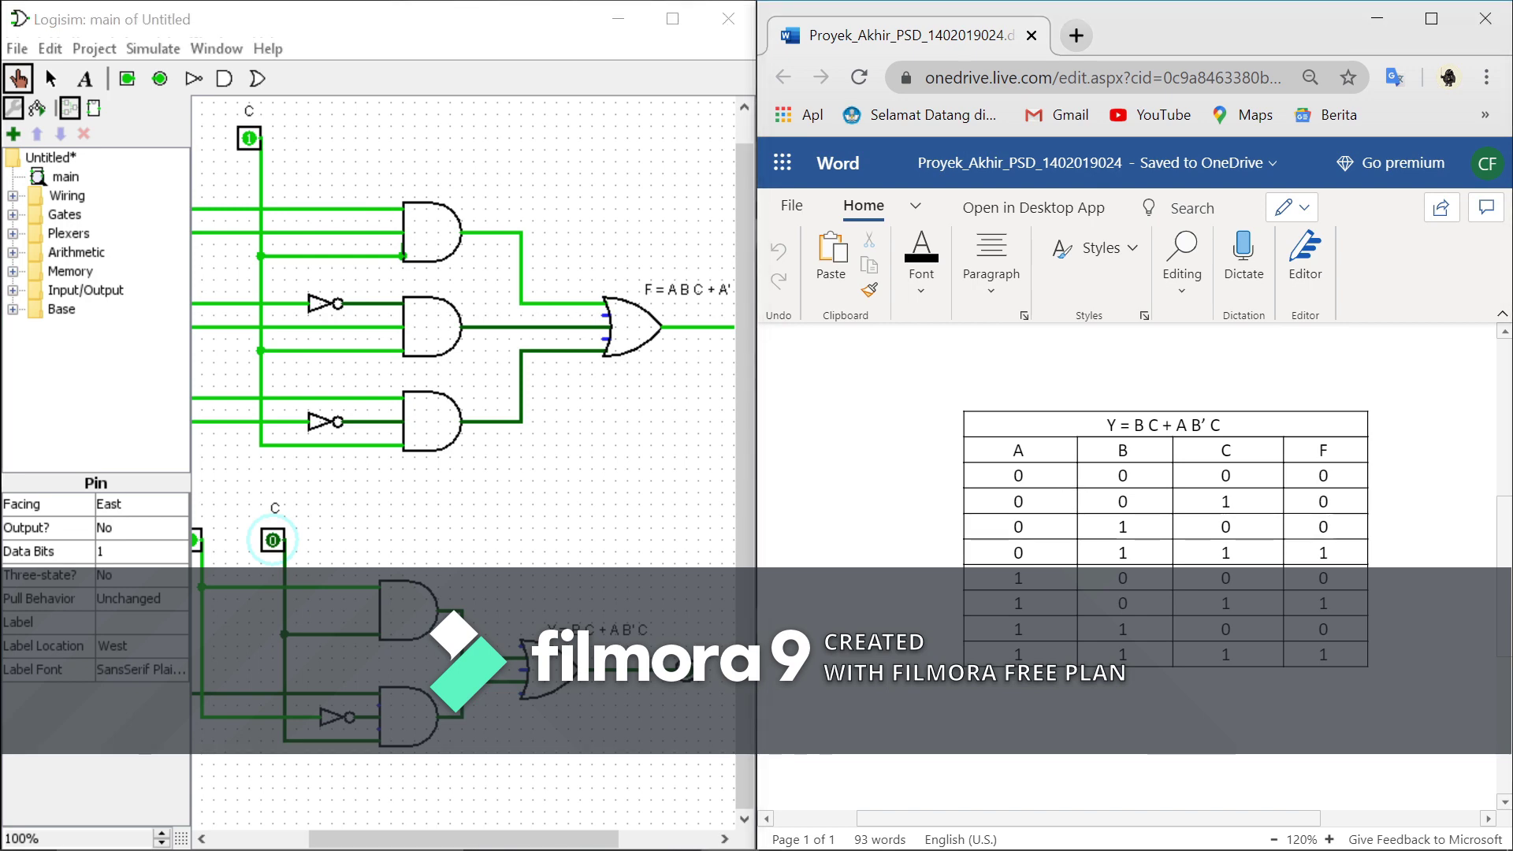
Set the lower circuit's input C to 1 and compare output Y with the truth table's 0 1 1 row.
{"action": "left_click", "coordinate": [1018, 450]}
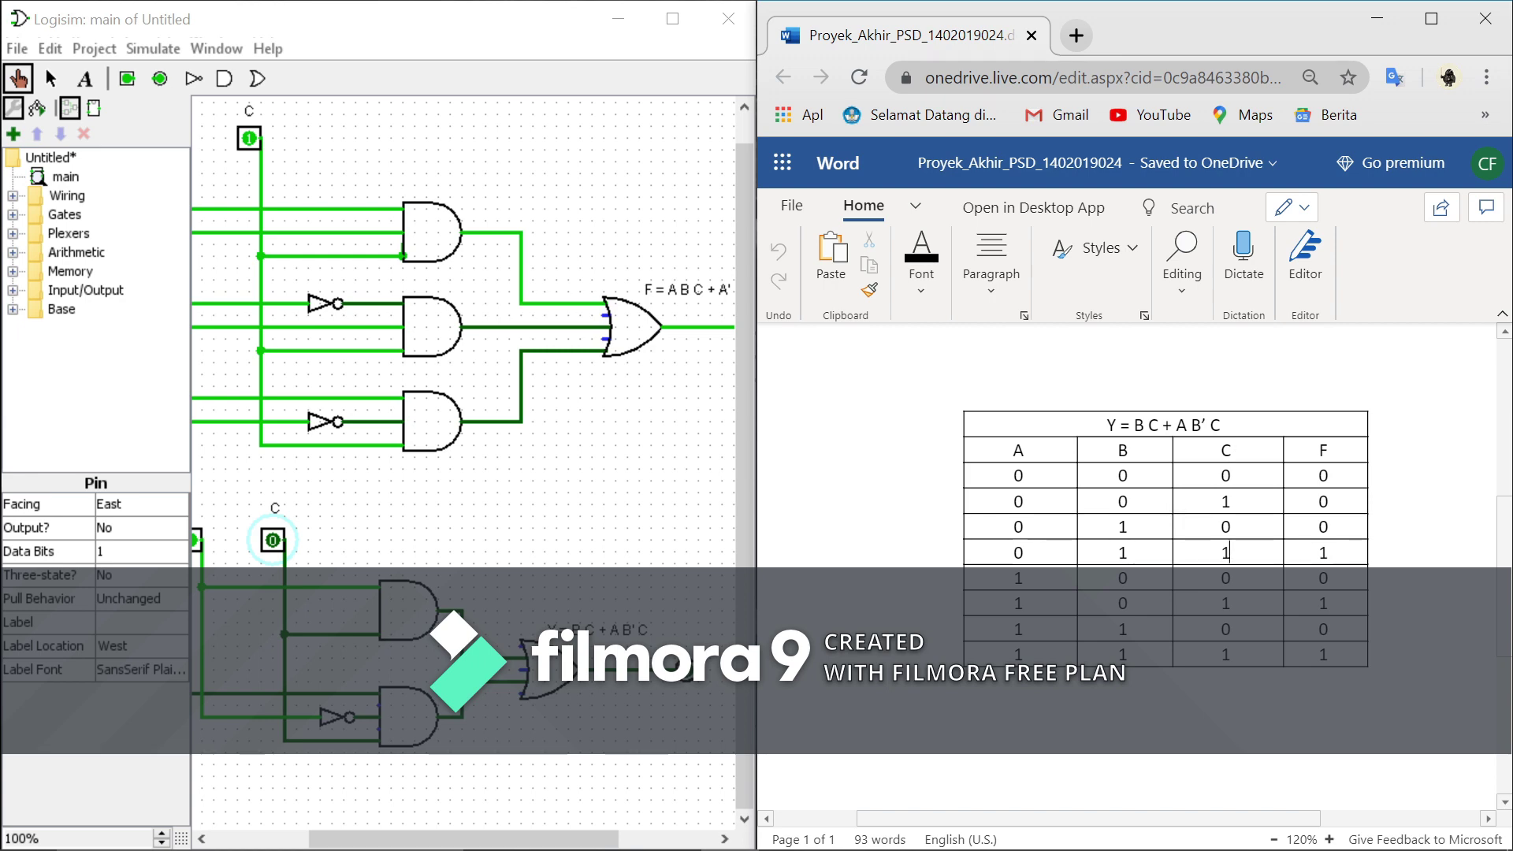
{"action": "left_click", "coordinate": [409, 840]}
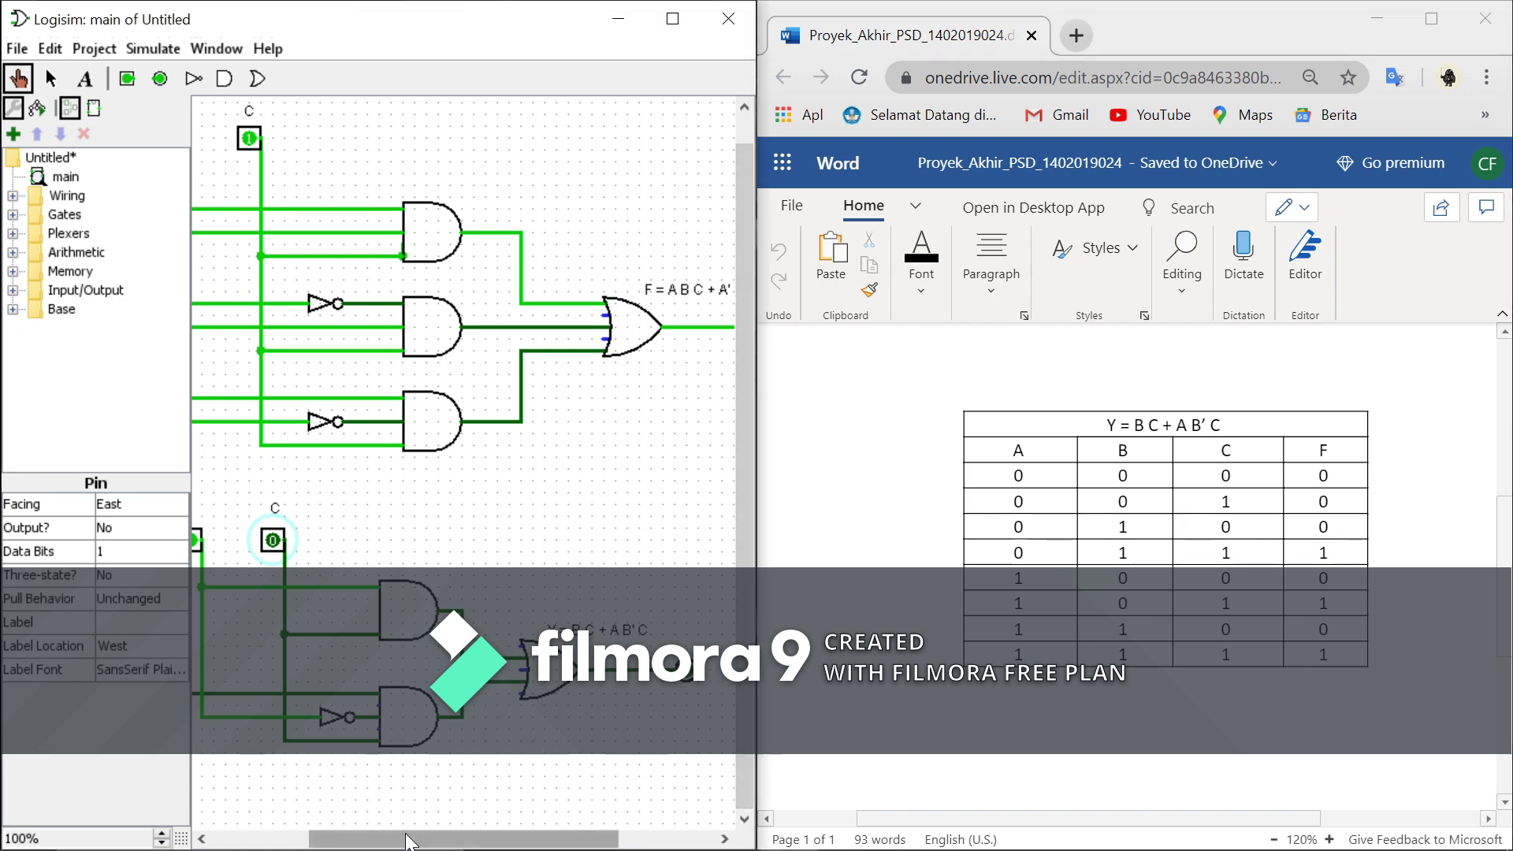
{"action": "left_click_drag", "start_coordinate": [409, 840], "coordinate": [311, 840]}
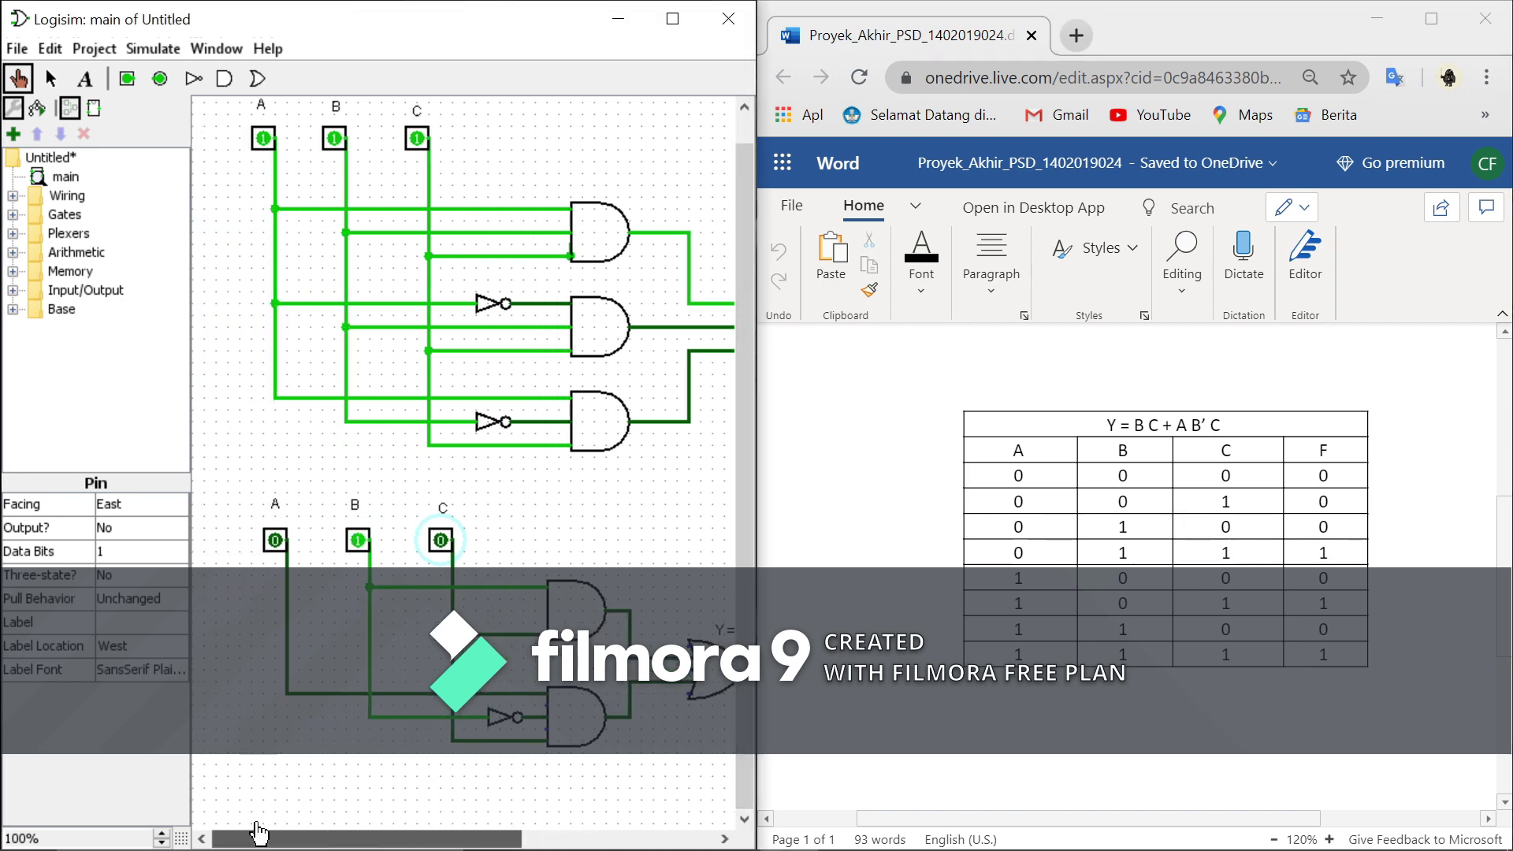
{"action": "left_click", "coordinate": [442, 542]}
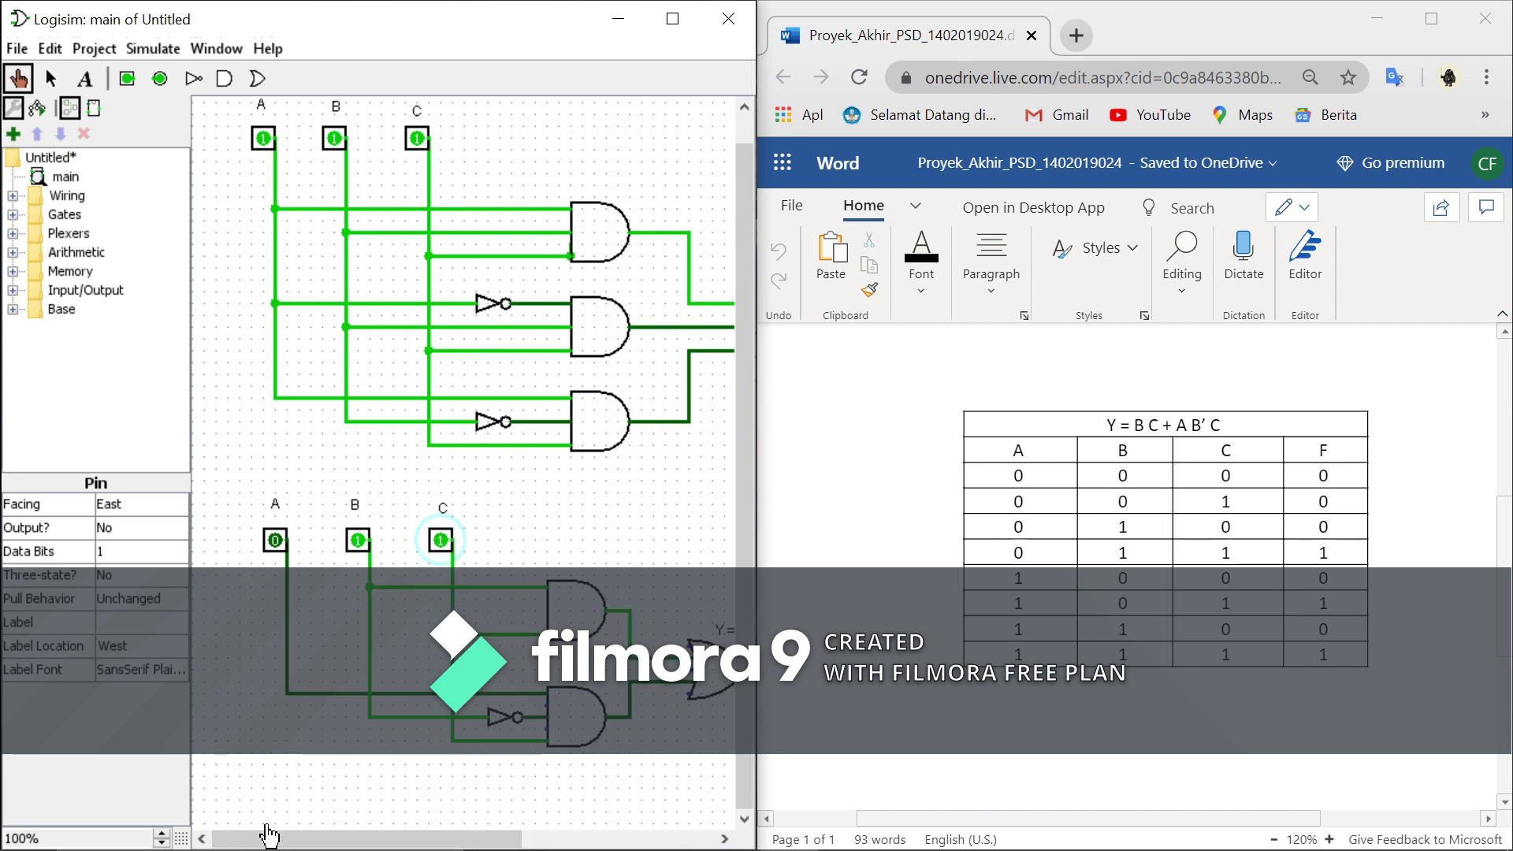
{"action": "left_click_drag", "start_coordinate": [268, 838], "coordinate": [400, 838]}
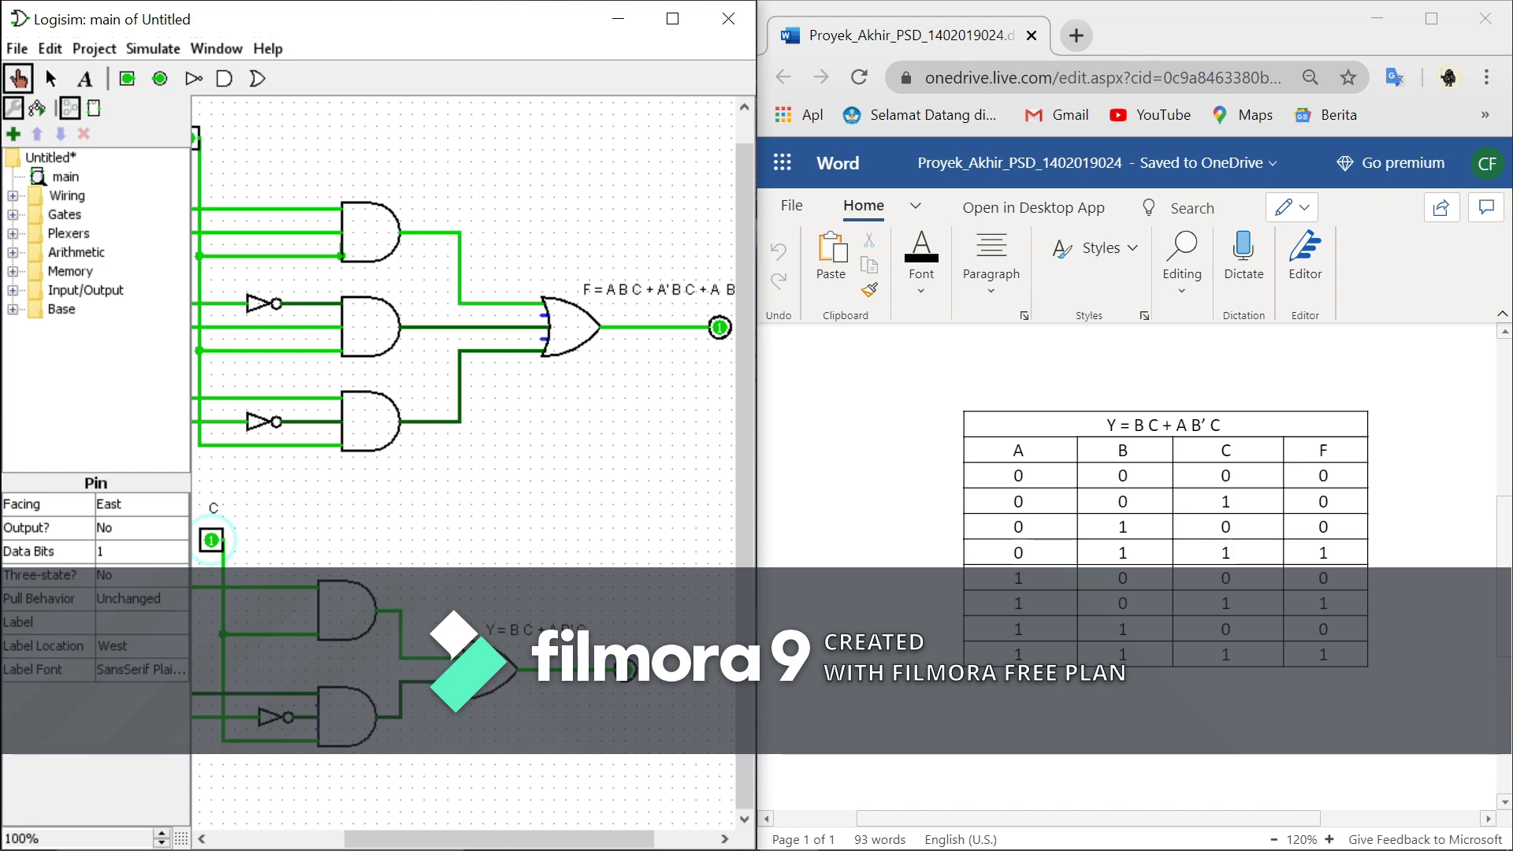
{"action": "left_click", "coordinate": [1328, 552]}
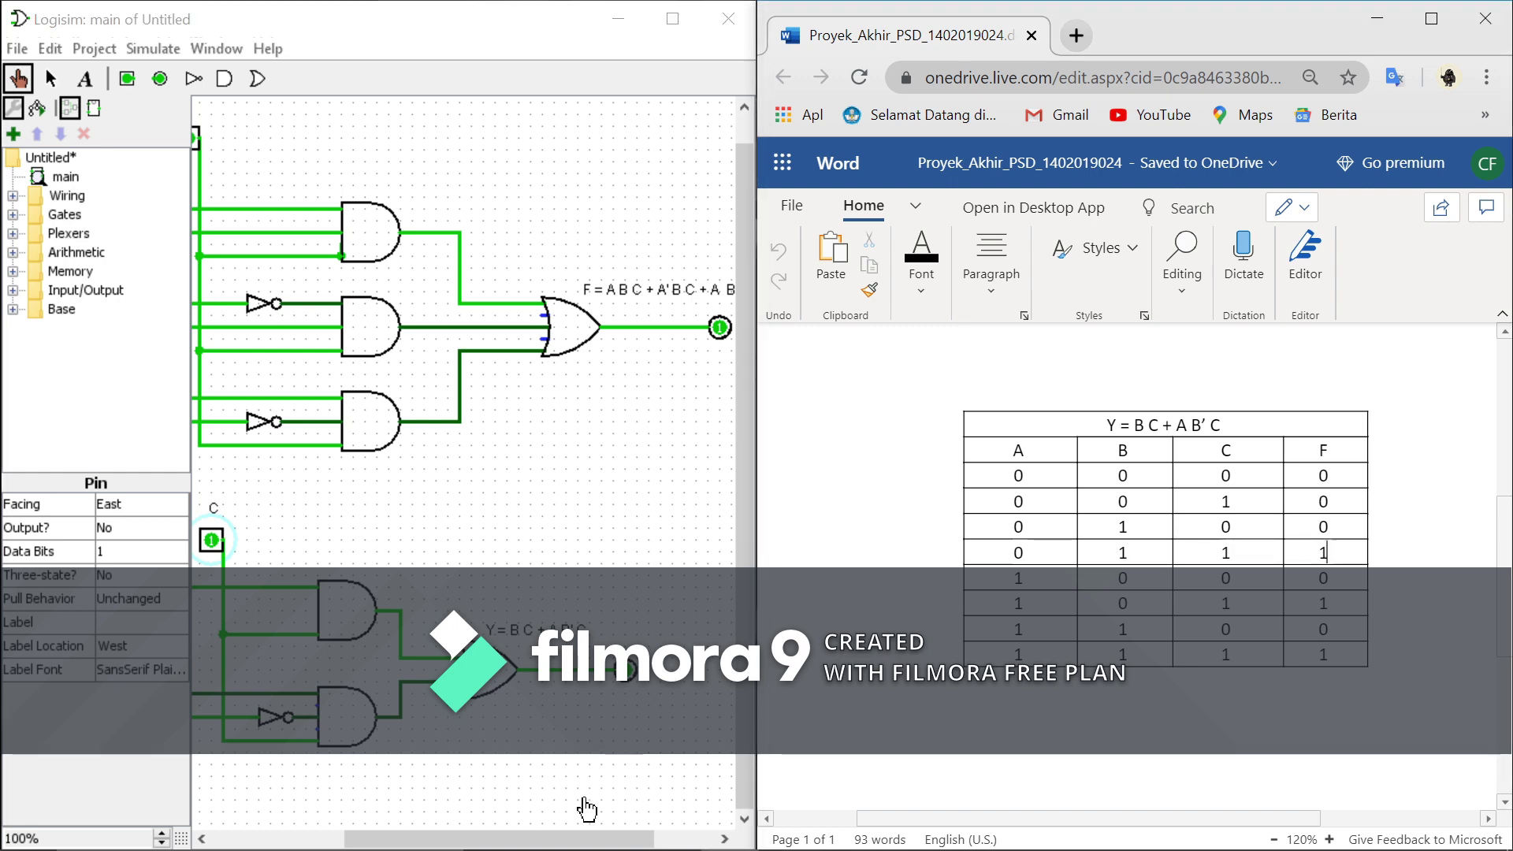
Set the lower circuit's inputs to A 1, B 0 and C 0, and compare output Y with the 1 0 0 row.
{"action": "left_click", "coordinate": [552, 839]}
{"action": "left_click_drag", "start_coordinate": [552, 839], "coordinate": [432, 838]}
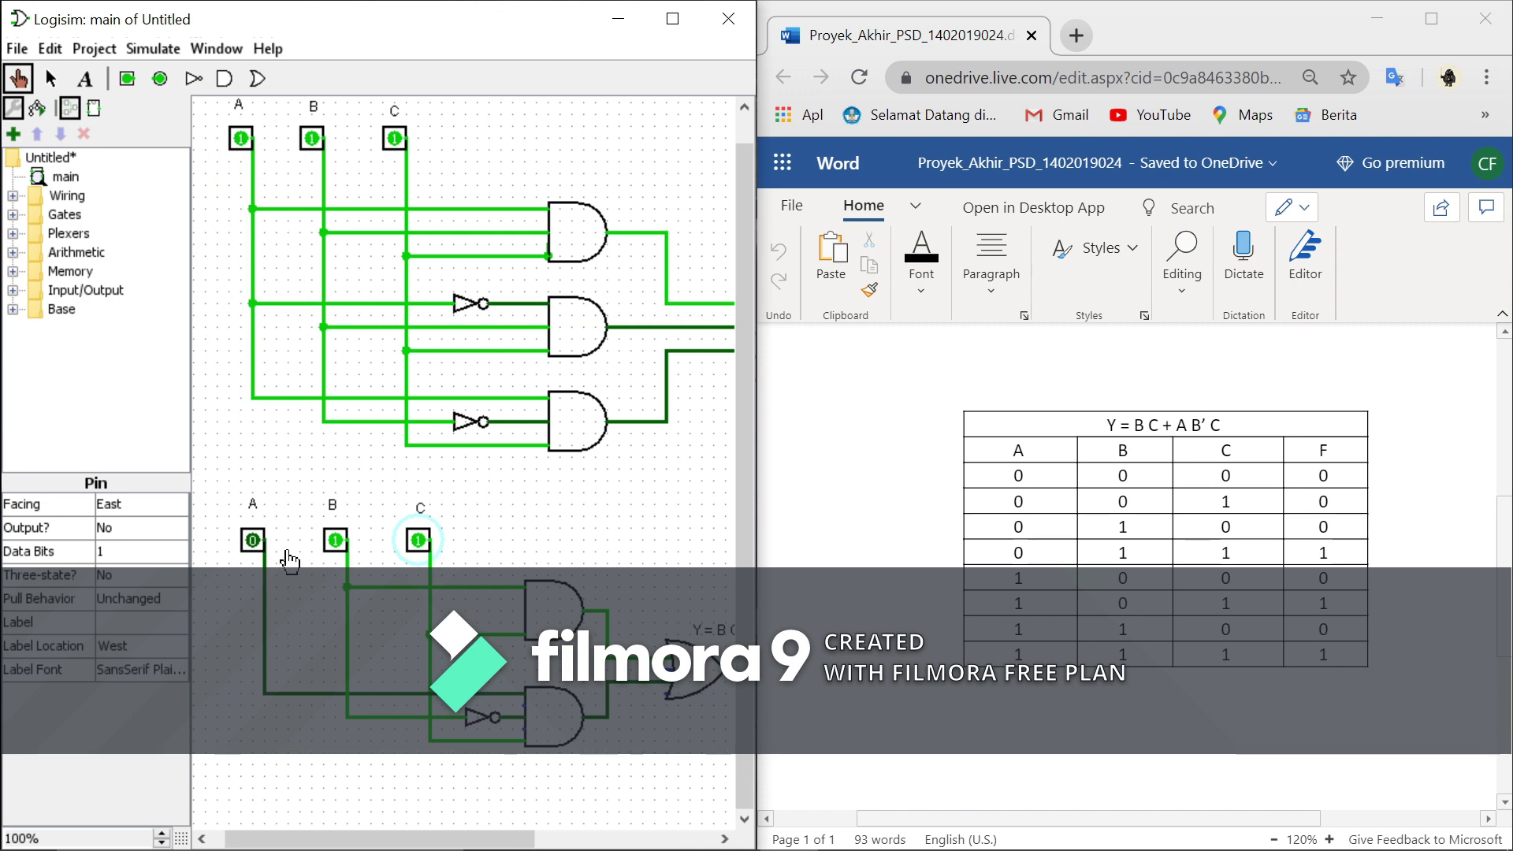
{"action": "left_click", "coordinate": [253, 540]}
{"action": "left_click", "coordinate": [336, 540]}
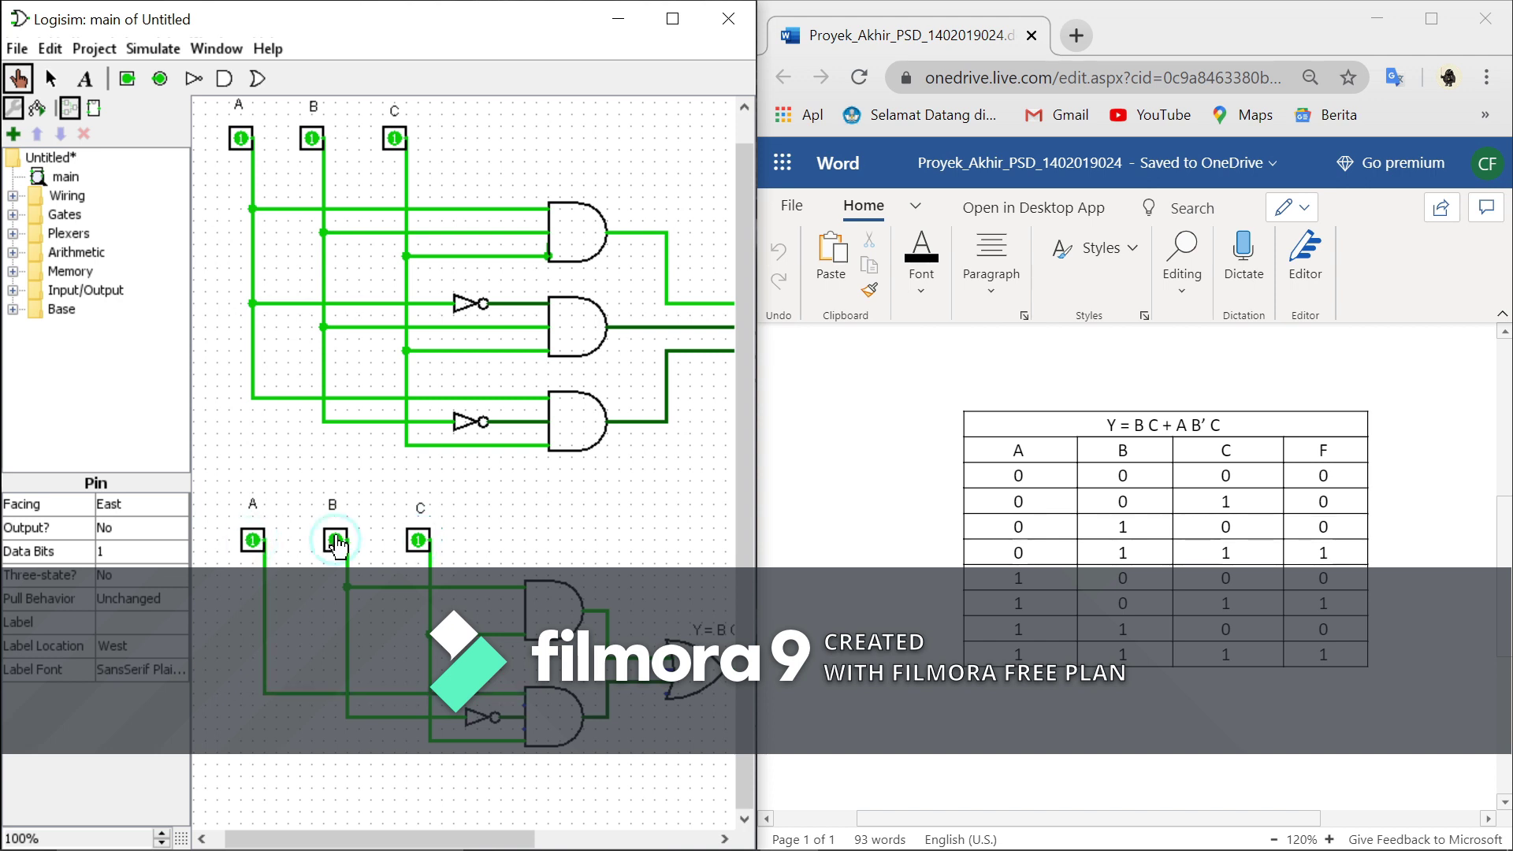
{"action": "left_click", "coordinate": [418, 540]}
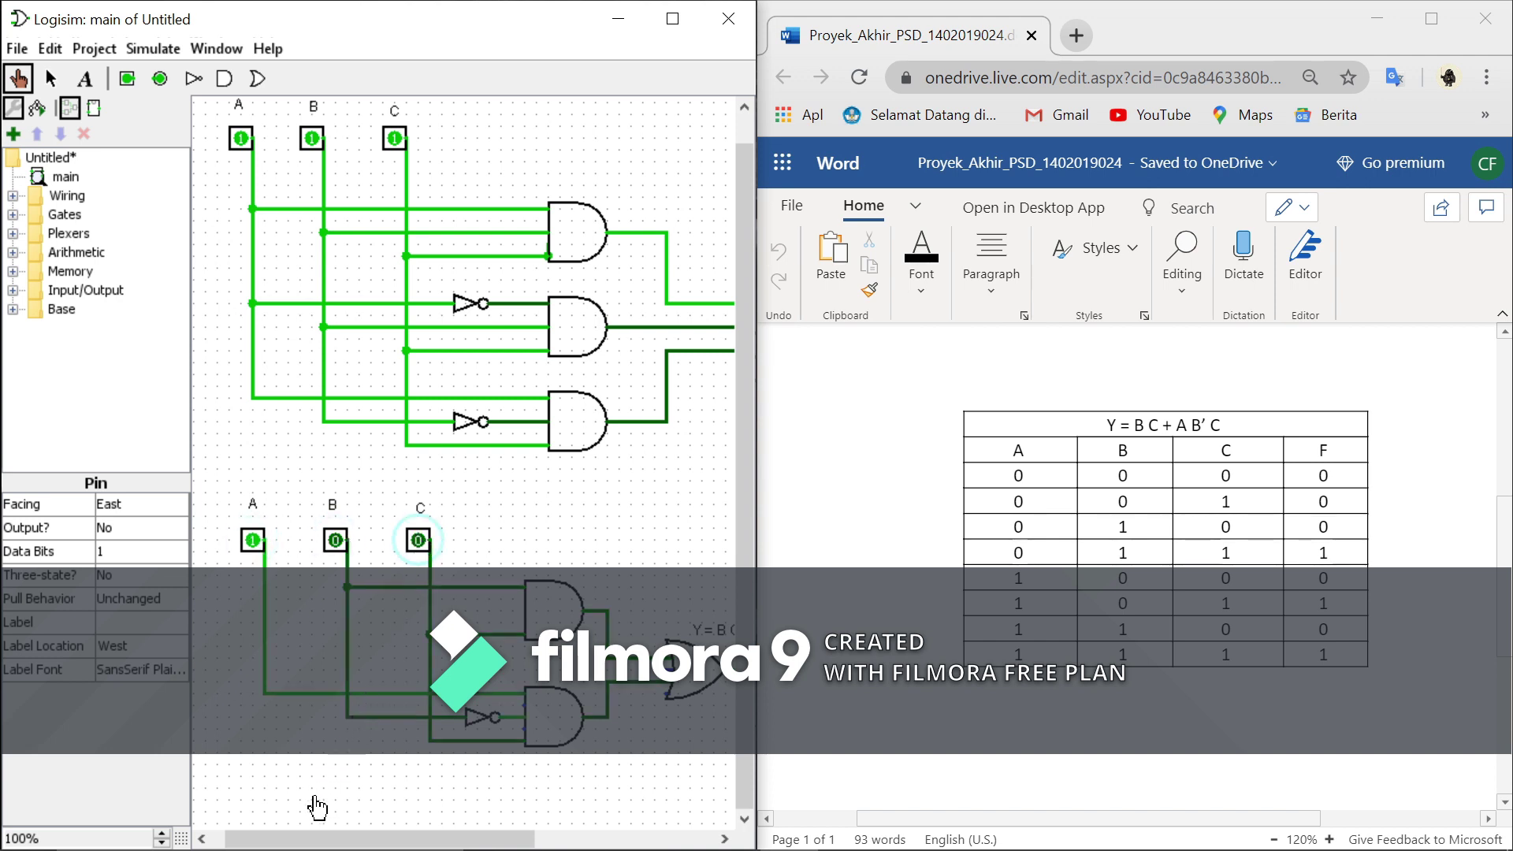
{"action": "left_click_drag", "start_coordinate": [288, 839], "coordinate": [461, 840]}
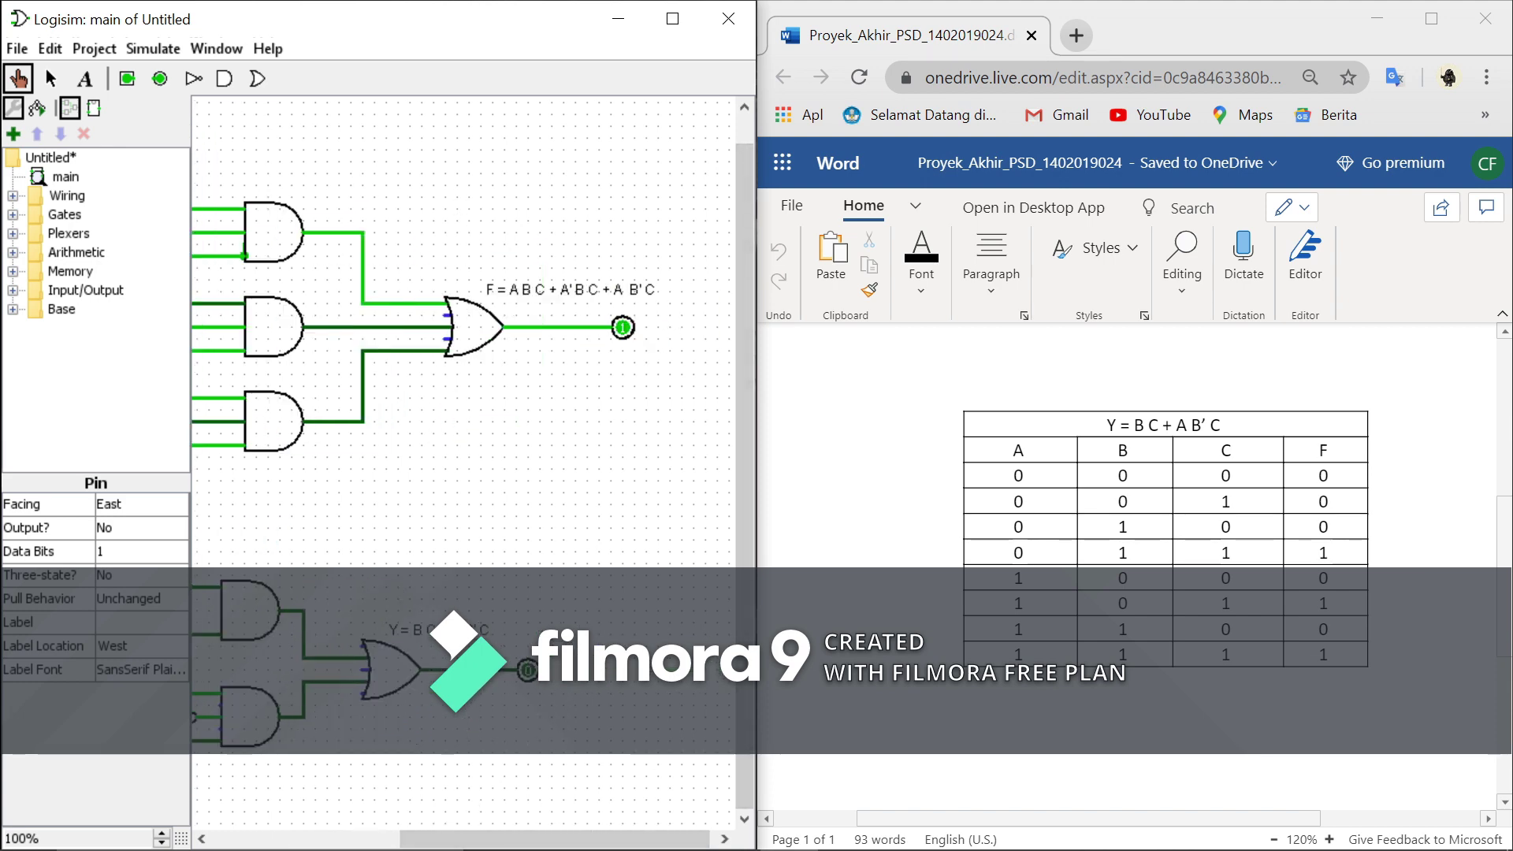
{"action": "left_click", "coordinate": [1326, 578]}
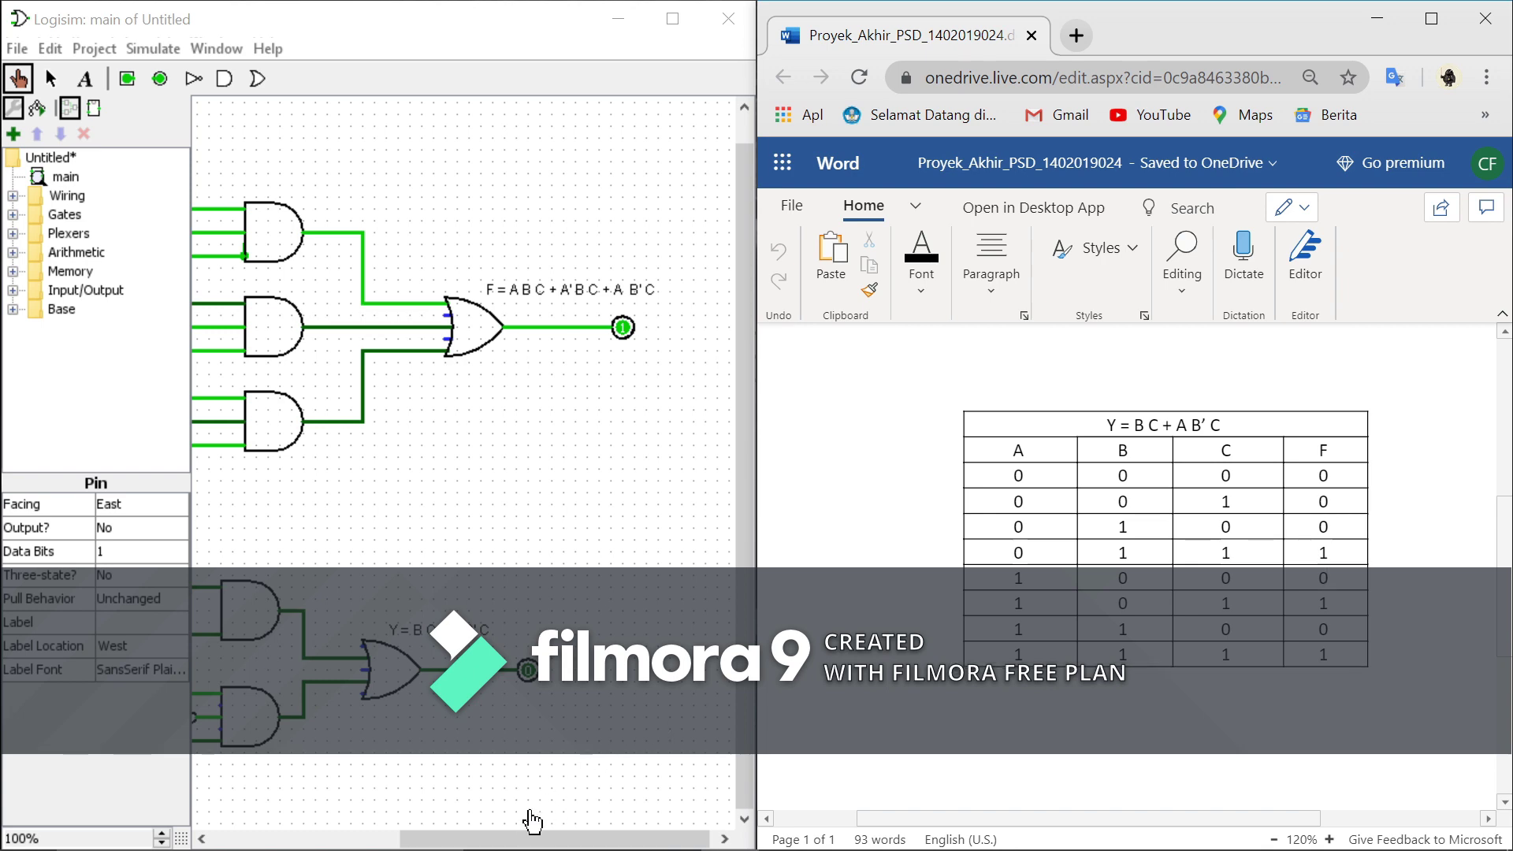
Set the lower circuit's input C to 1 and compare output Y with the truth table's 1 0 1 row.
{"action": "left_click_drag", "start_coordinate": [512, 839], "coordinate": [364, 837]}
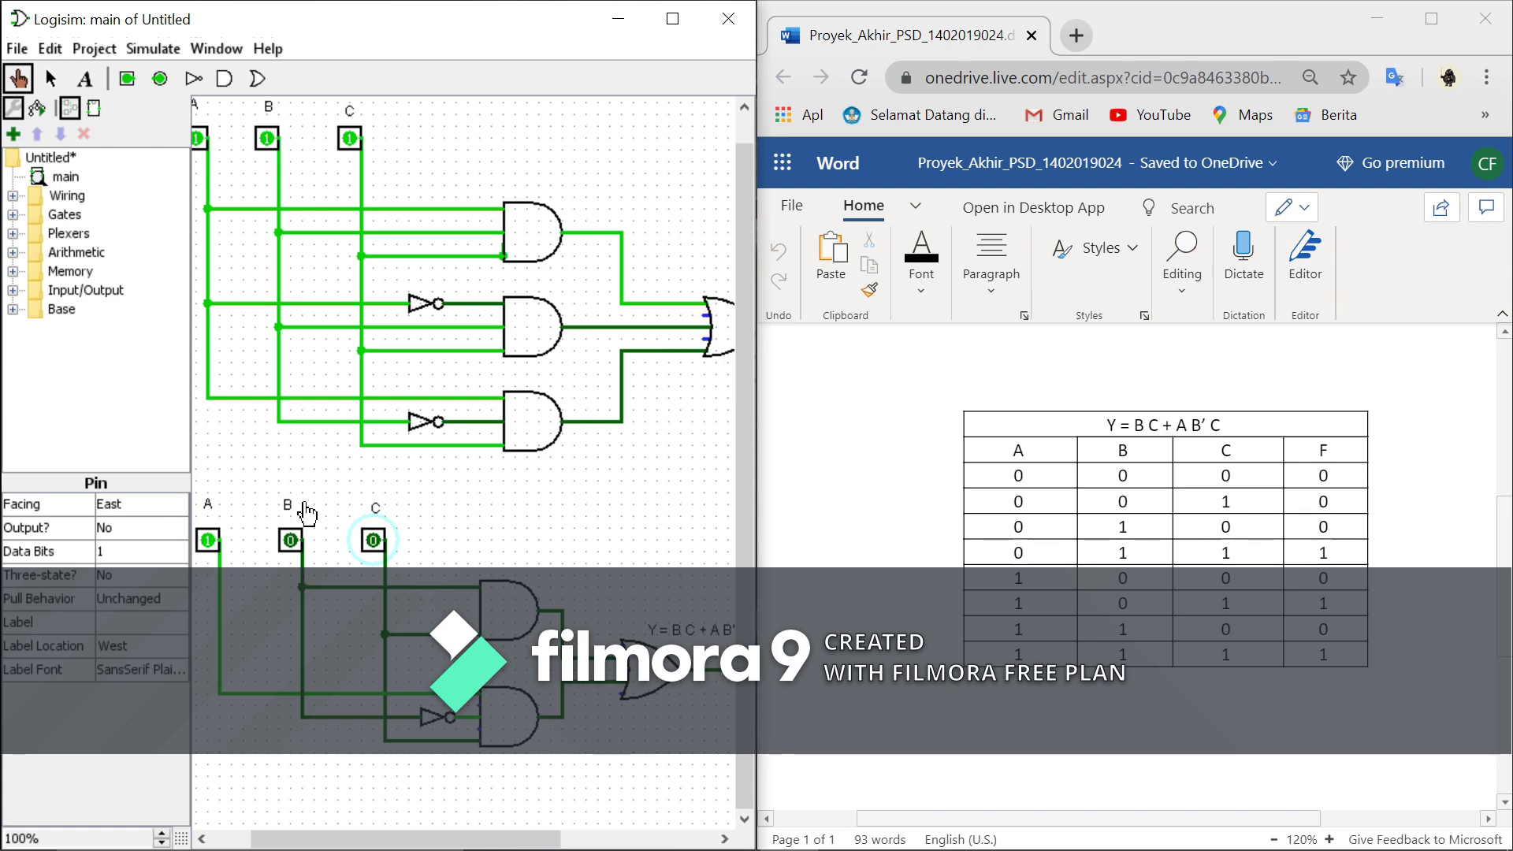
{"action": "left_click", "coordinate": [374, 541]}
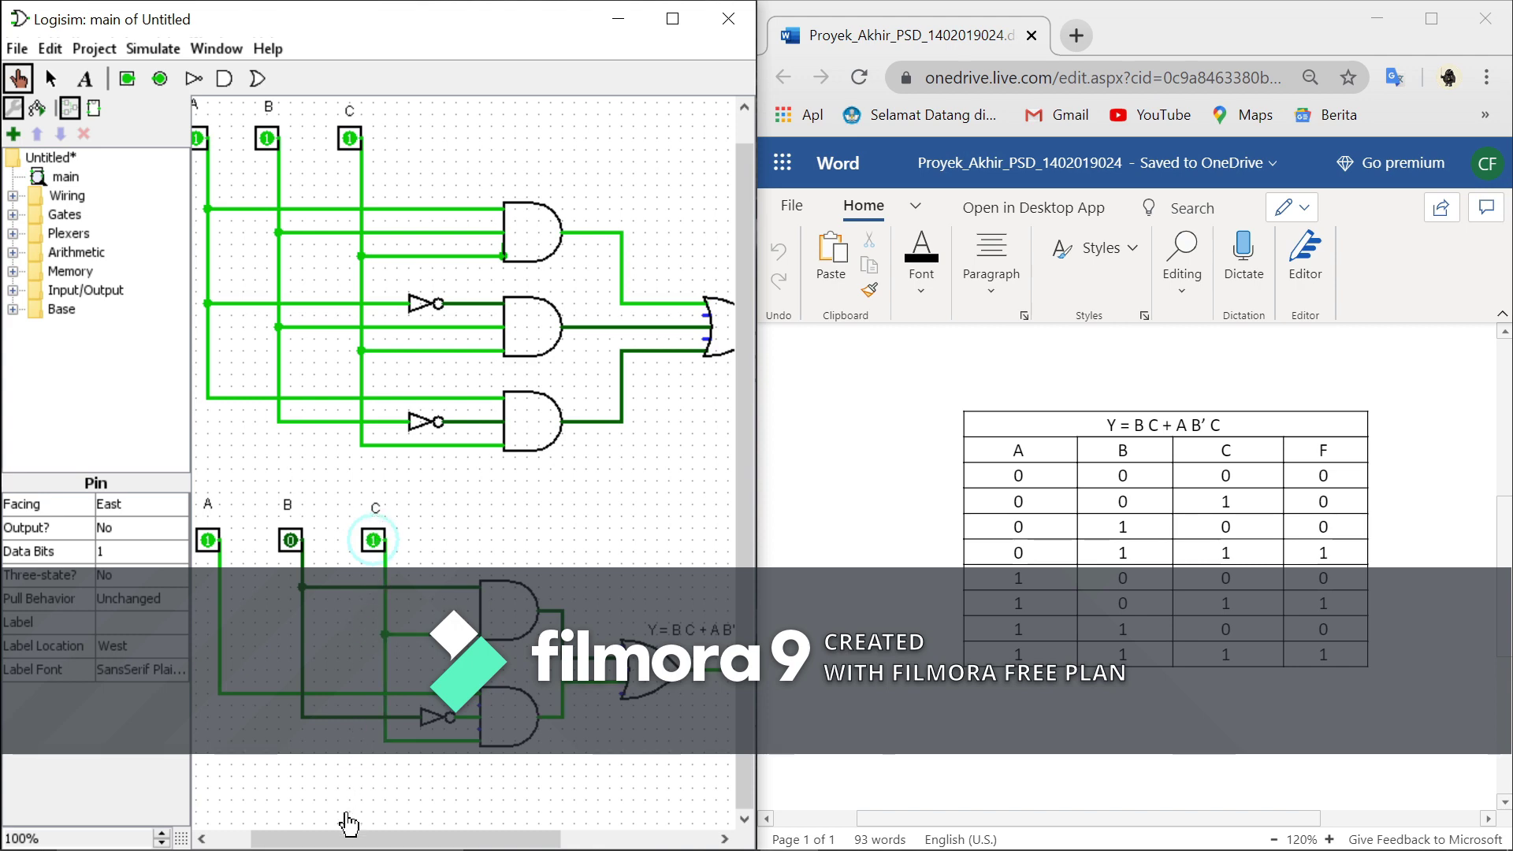
{"action": "left_click_drag", "start_coordinate": [346, 839], "coordinate": [447, 844]}
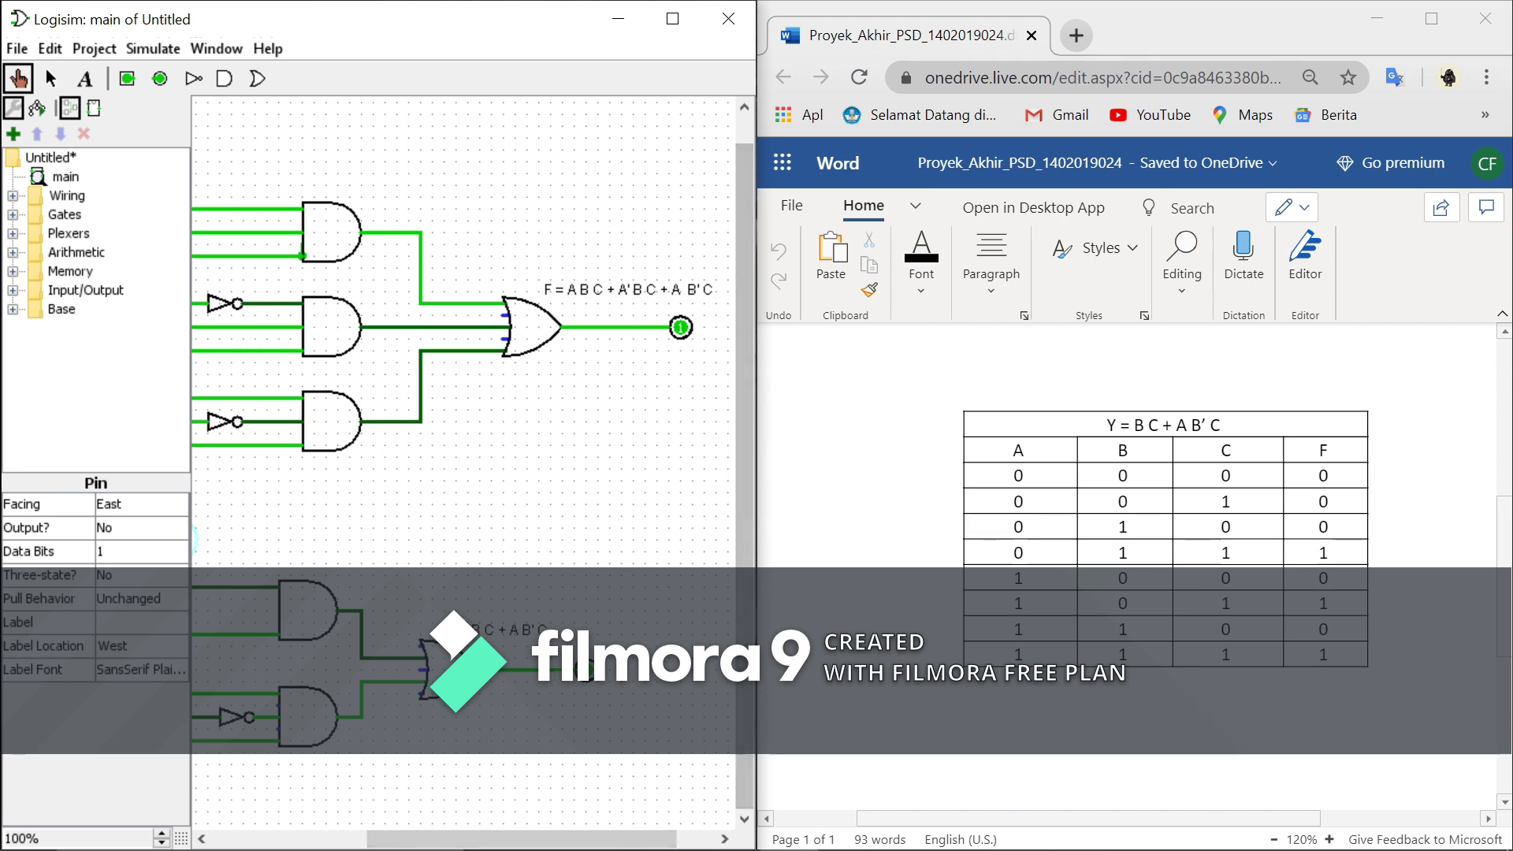
{"action": "left_click", "coordinate": [1326, 603]}
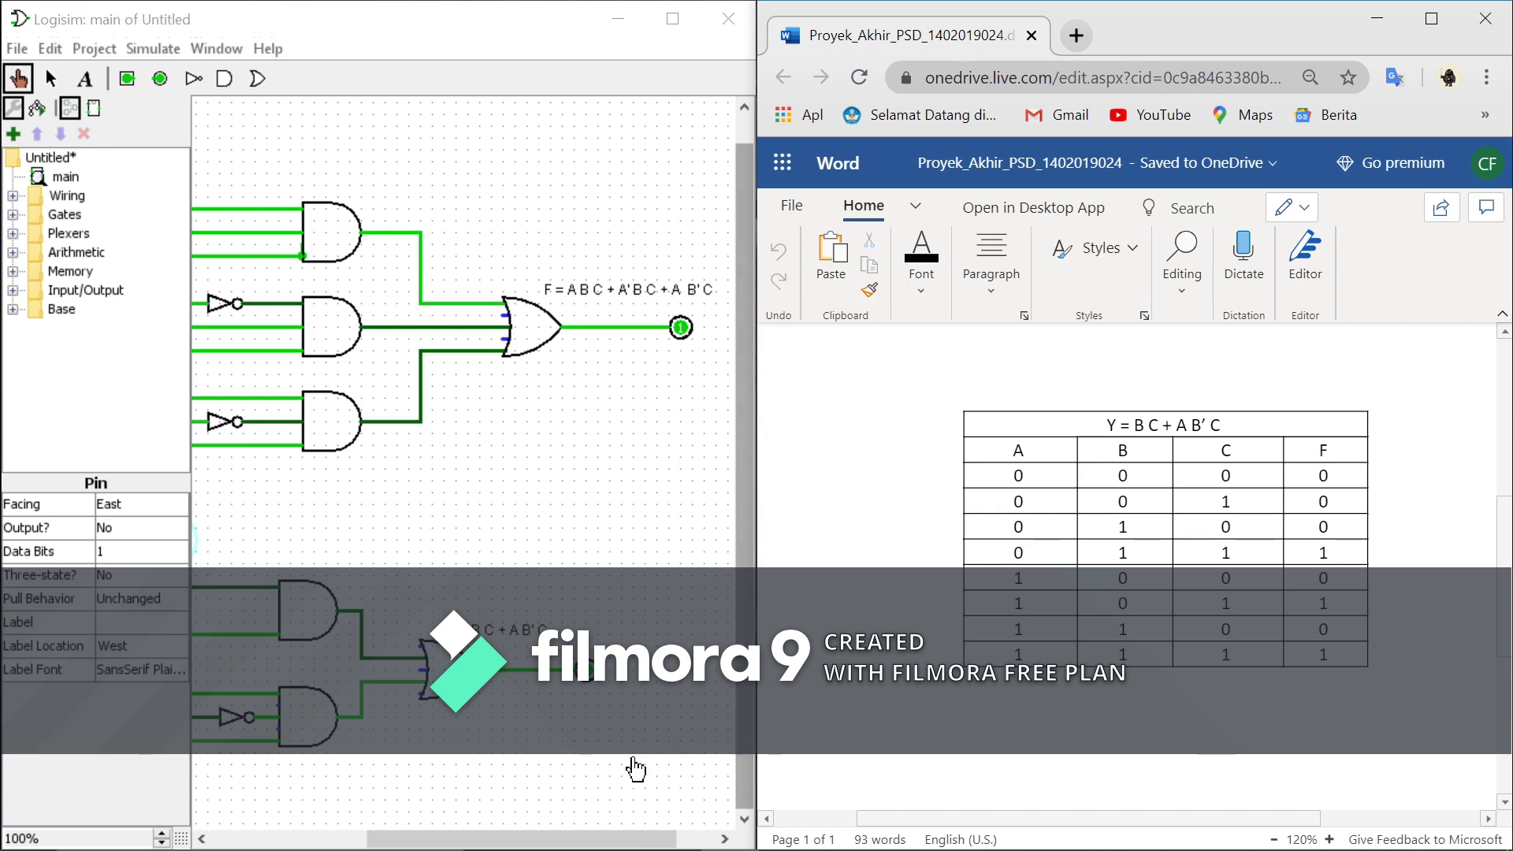
Set the lower circuit's input B to 1 and C to 0, and compare output Y with the truth table's 1 1 0 row.
{"action": "left_click_drag", "start_coordinate": [556, 839], "coordinate": [402, 839]}
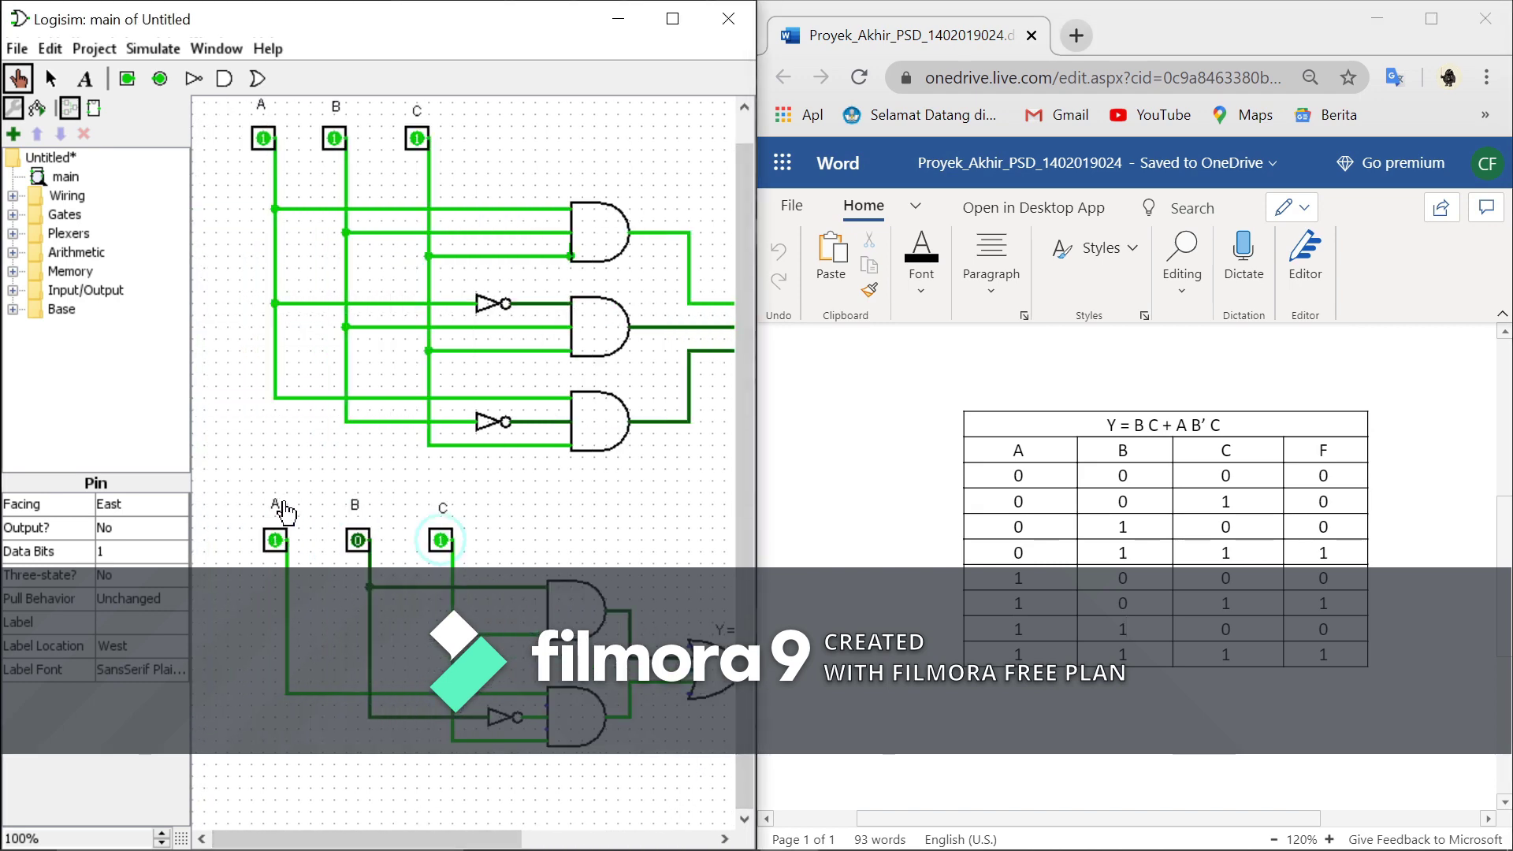
{"action": "left_click", "coordinate": [358, 542]}
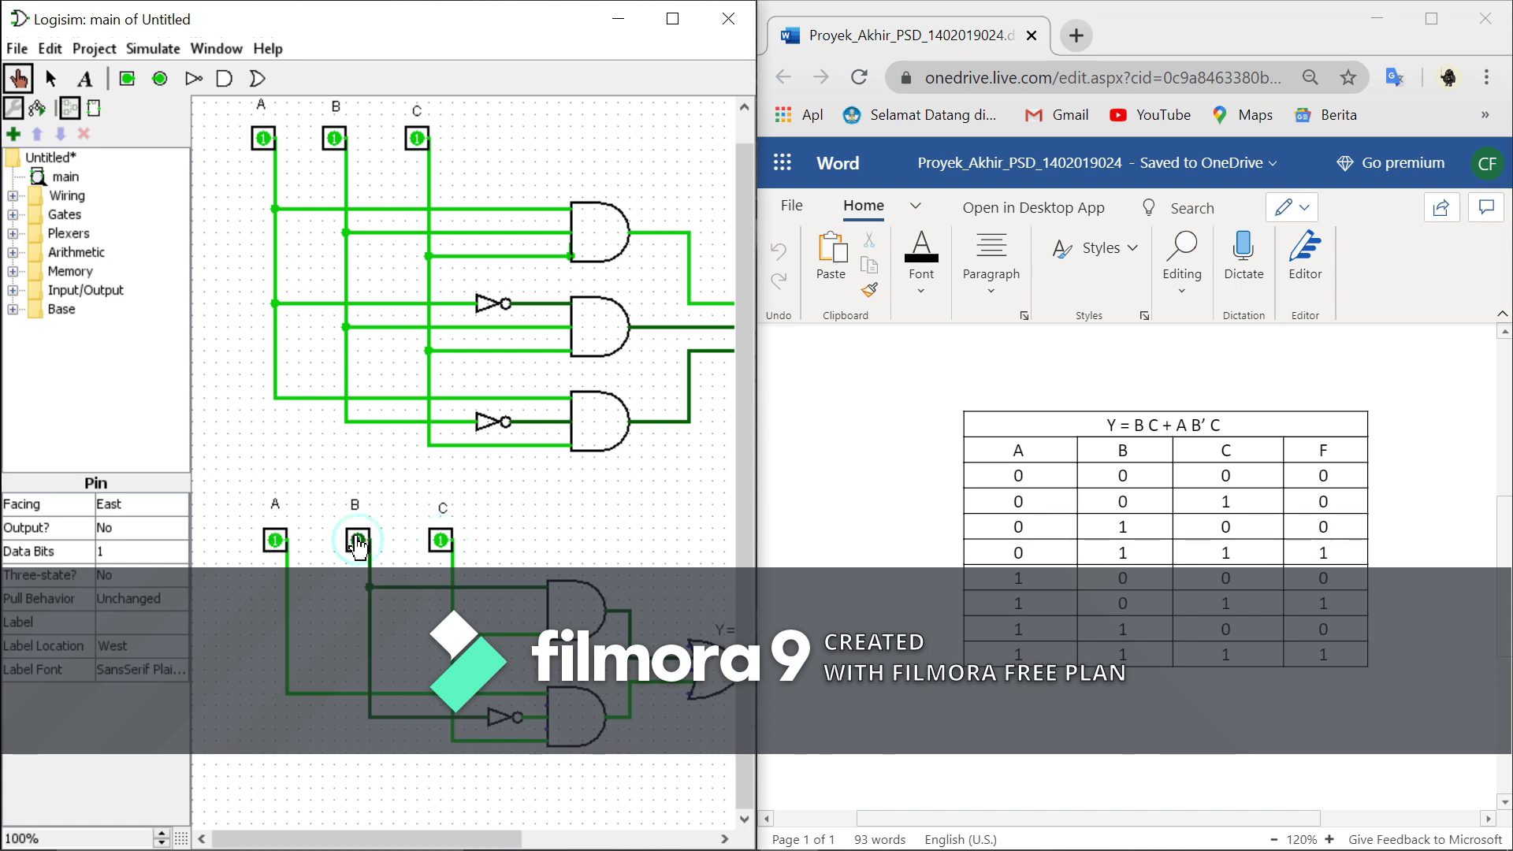
{"action": "left_click", "coordinate": [441, 541]}
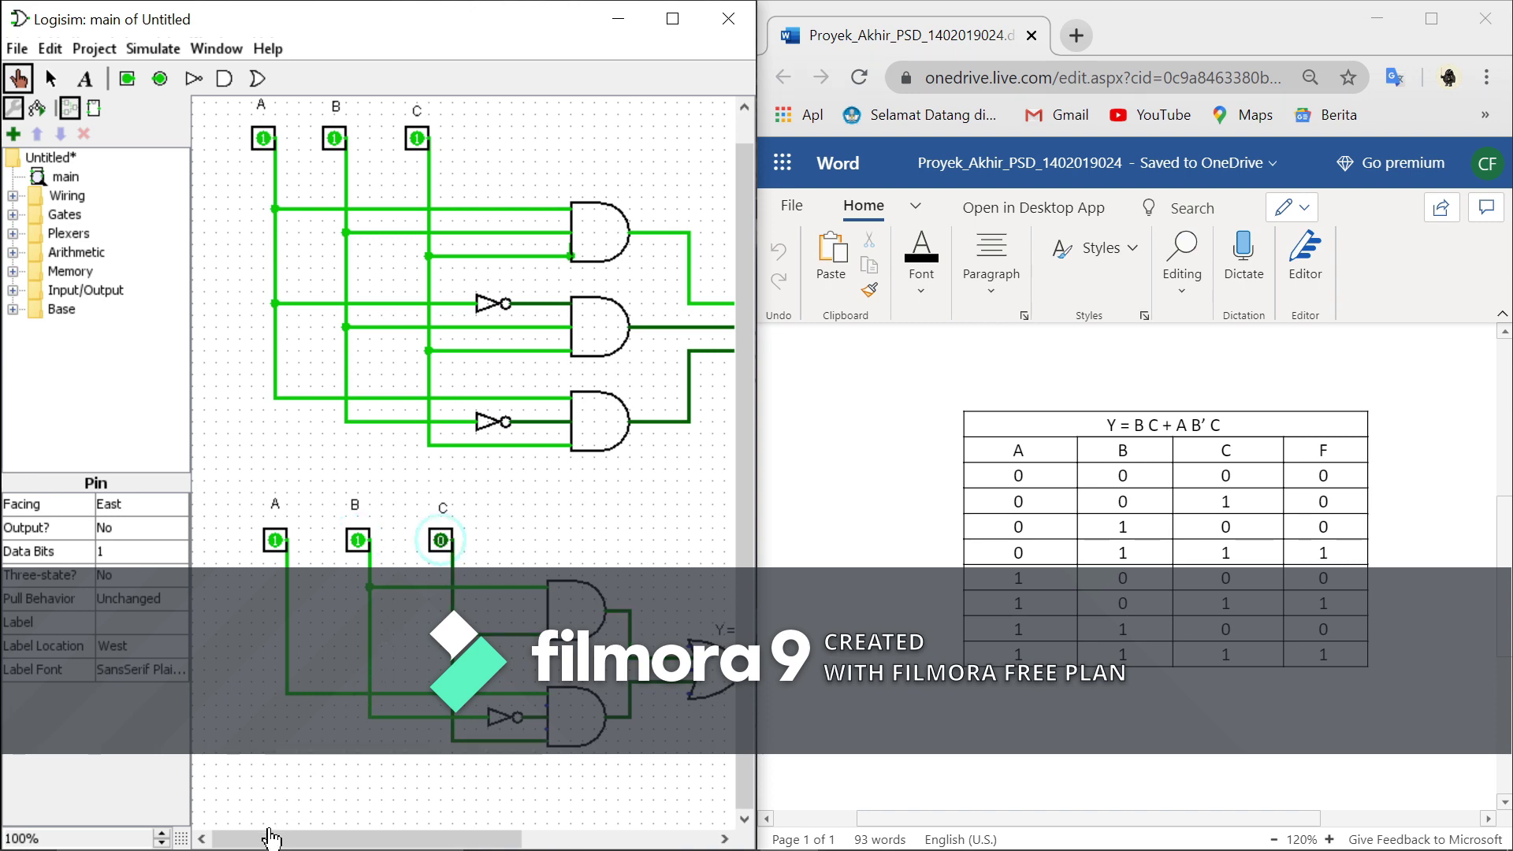
{"action": "left_click_drag", "start_coordinate": [270, 838], "coordinate": [451, 841]}
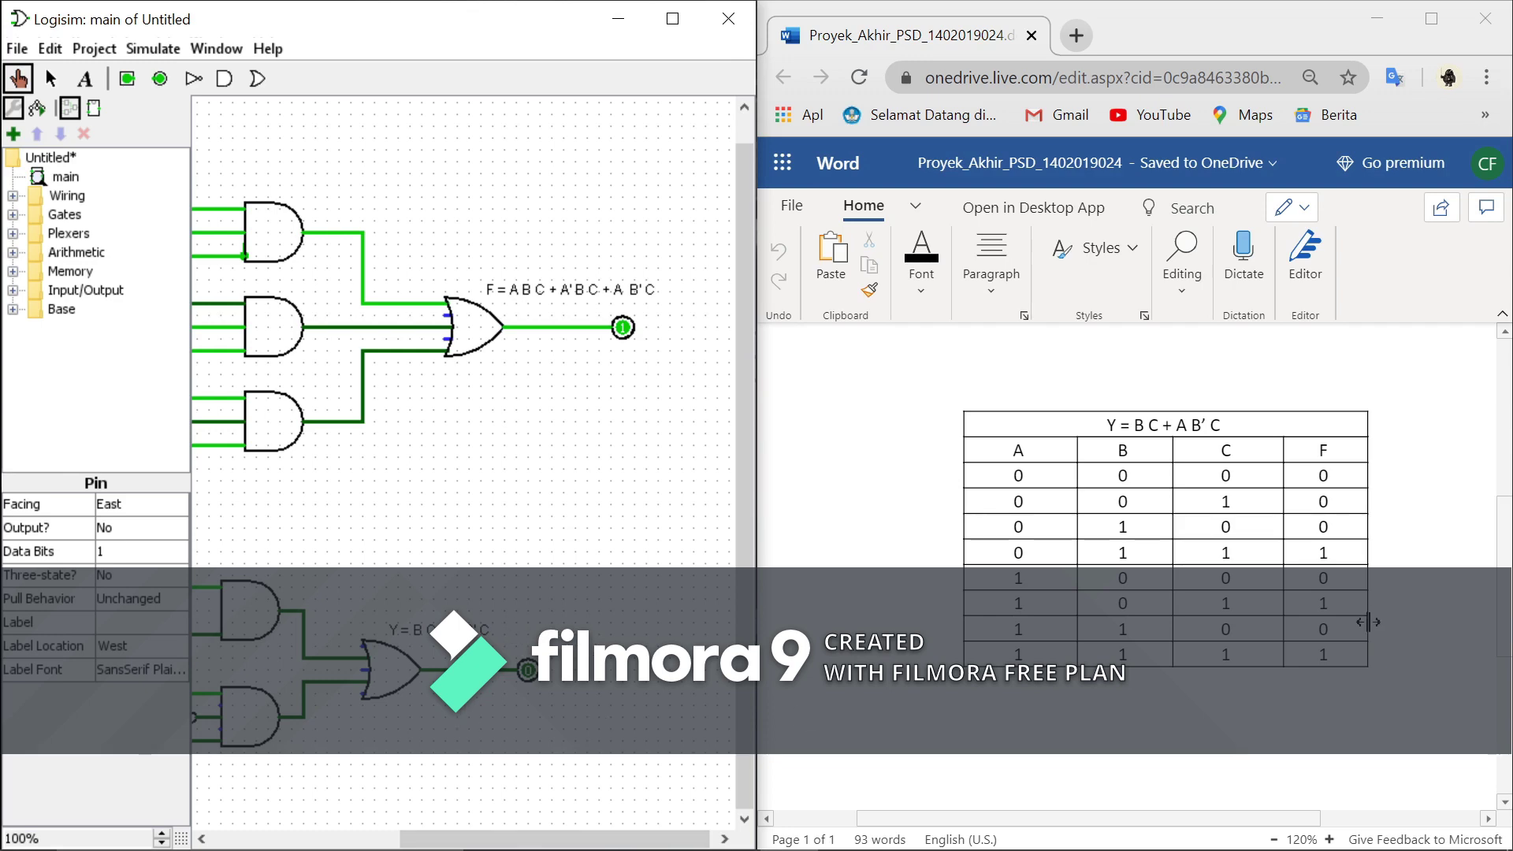
{"action": "left_click", "coordinate": [1369, 623]}
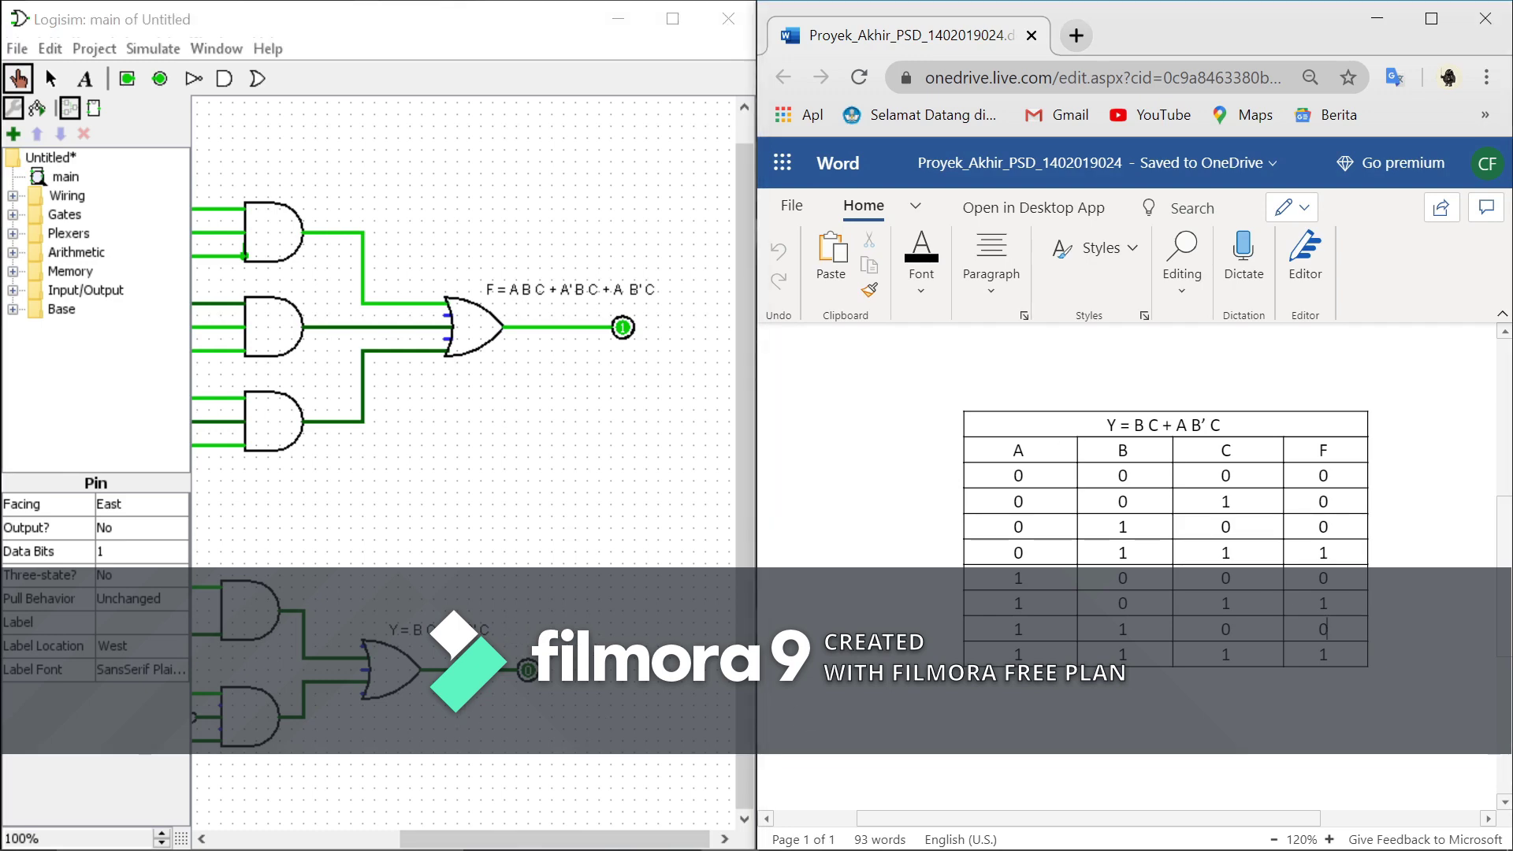
Set the lower circuit's input C to 1 and compare output Y with the truth table's 1 1 1 row.
{"action": "left_click", "coordinate": [1021, 450]}
{"action": "left_click_drag", "start_coordinate": [531, 839], "coordinate": [325, 843]}
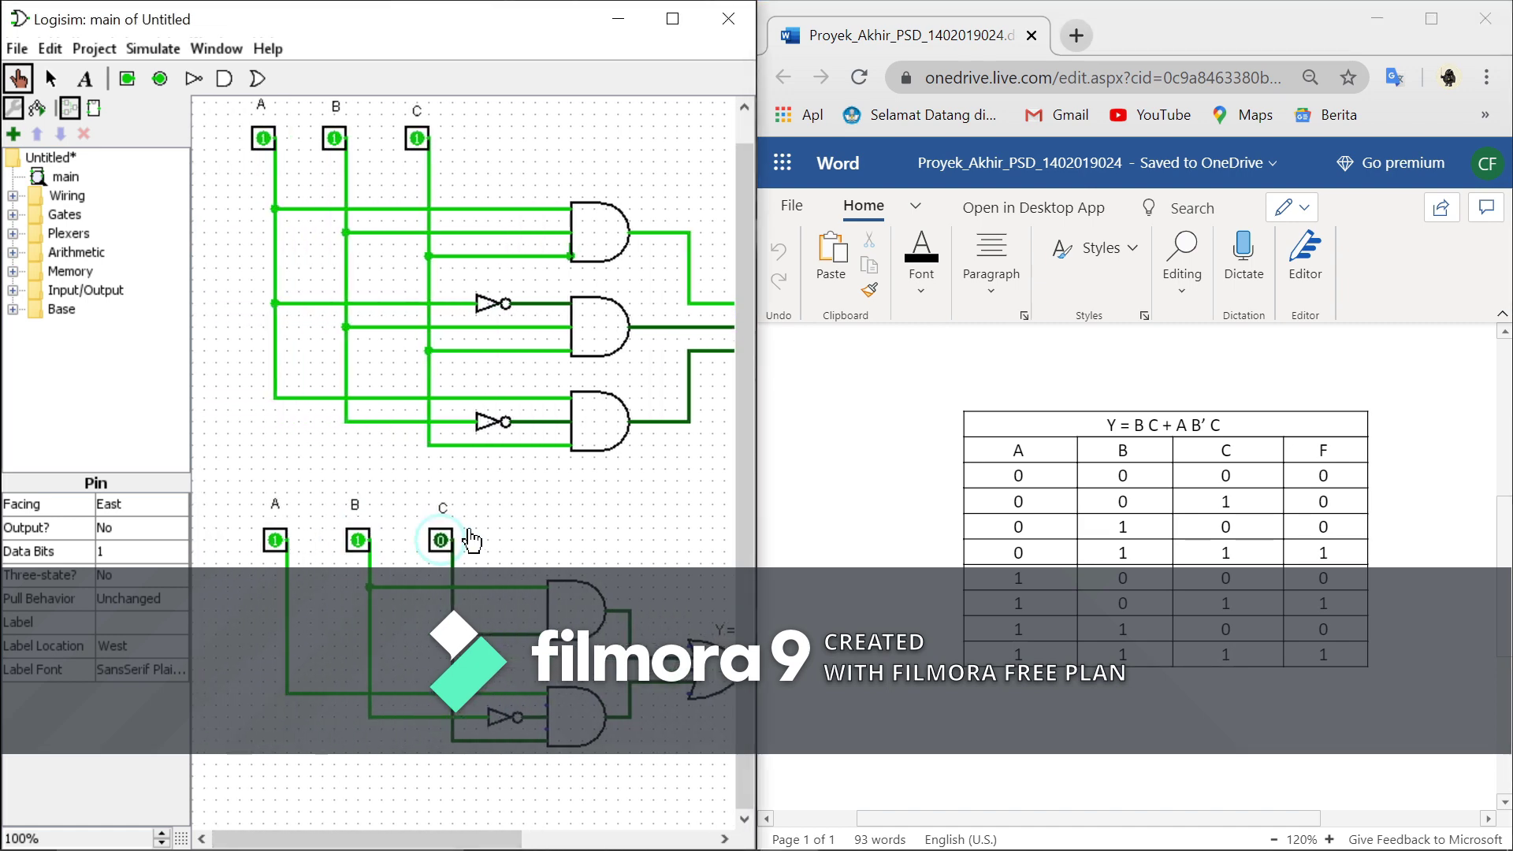
{"action": "left_click", "coordinate": [443, 539]}
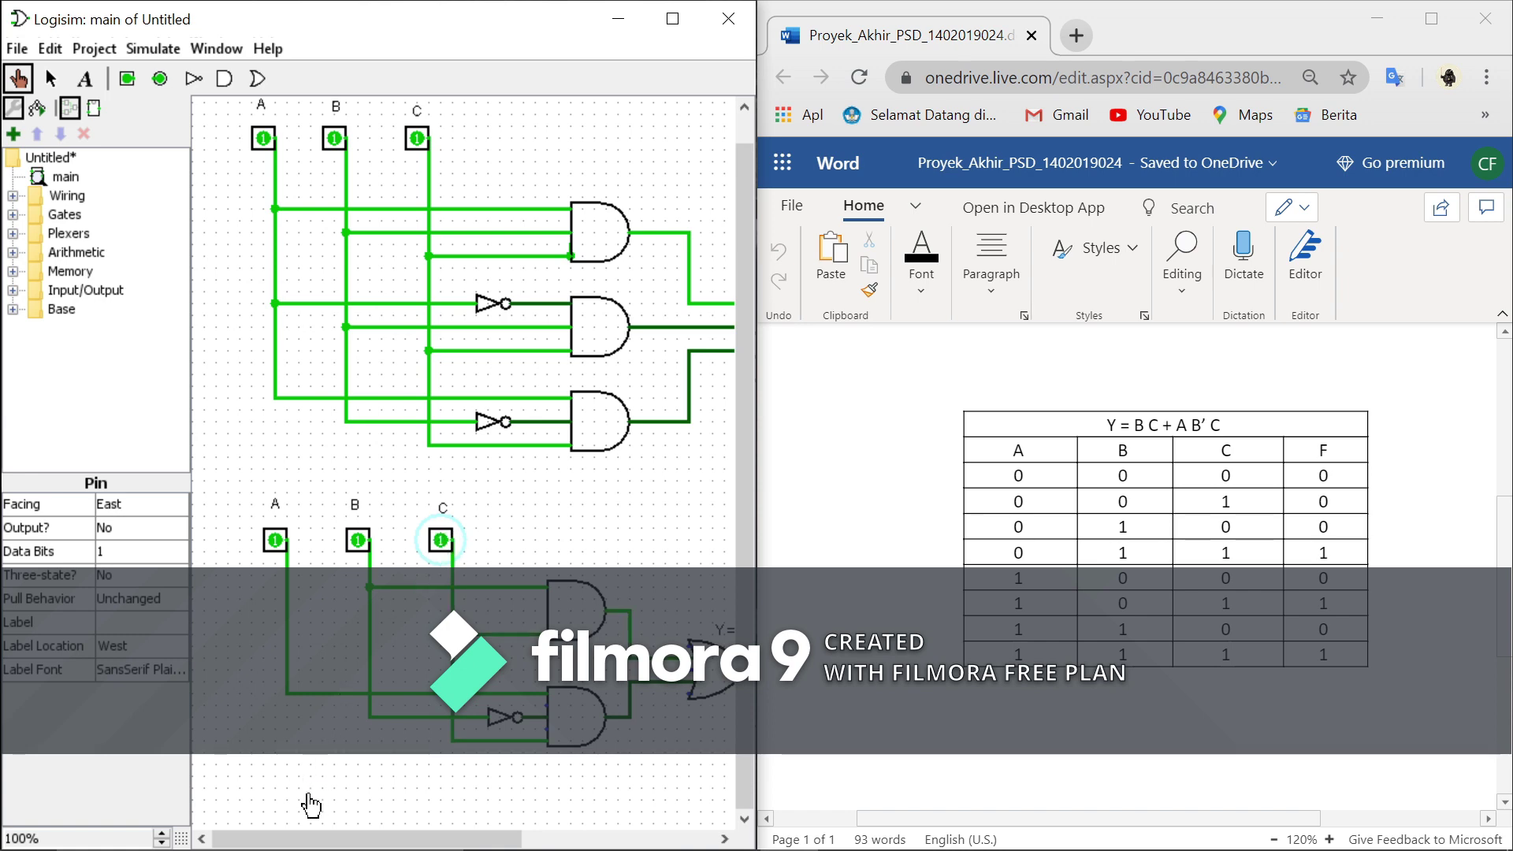
{"action": "left_click_drag", "start_coordinate": [288, 837], "coordinate": [338, 831]}
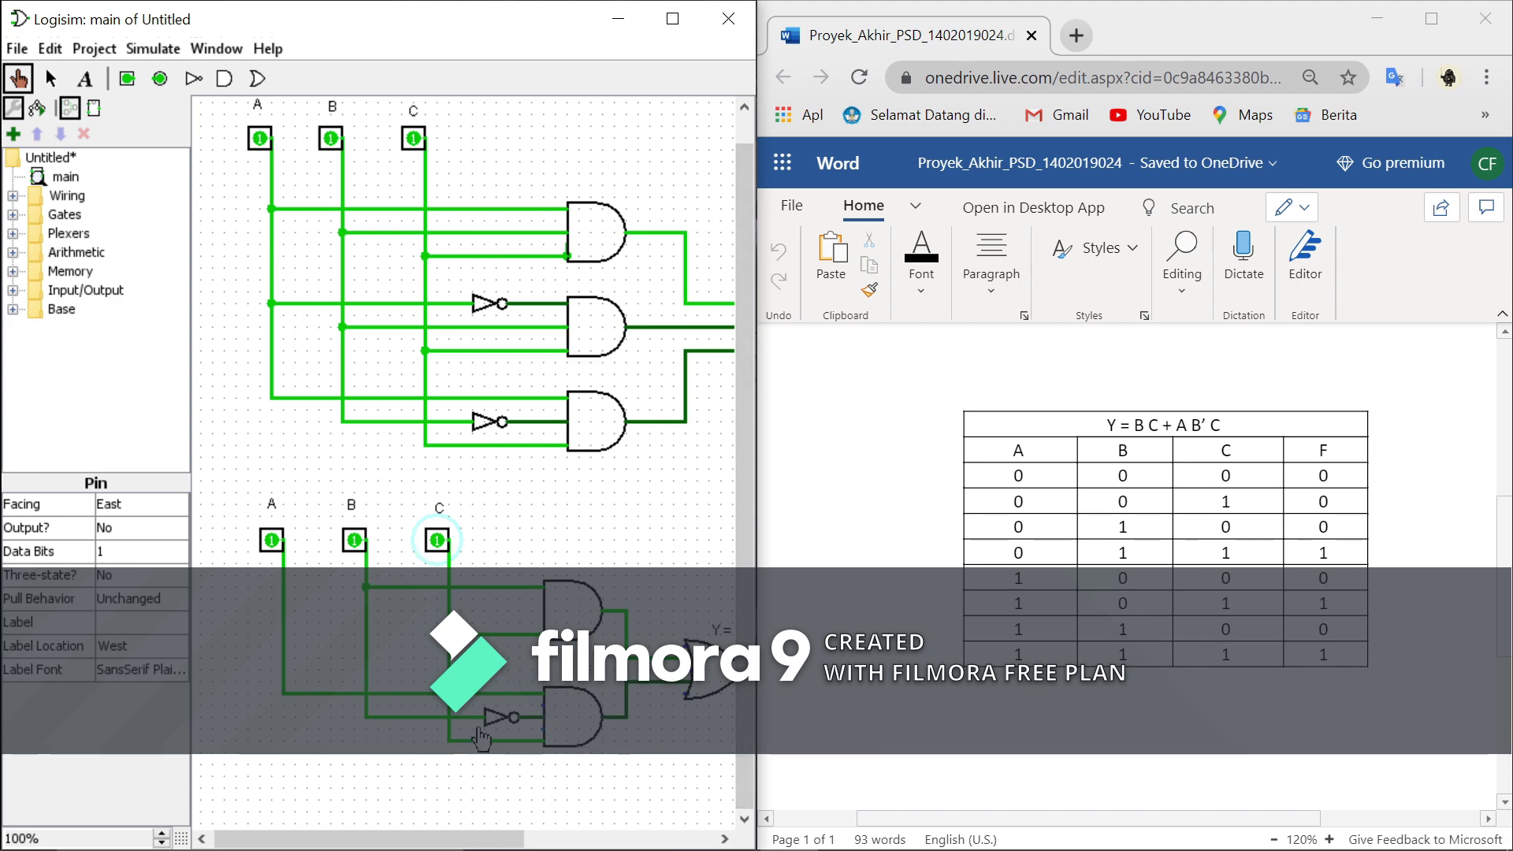
{"action": "left_click_drag", "start_coordinate": [411, 840], "coordinate": [426, 843]}
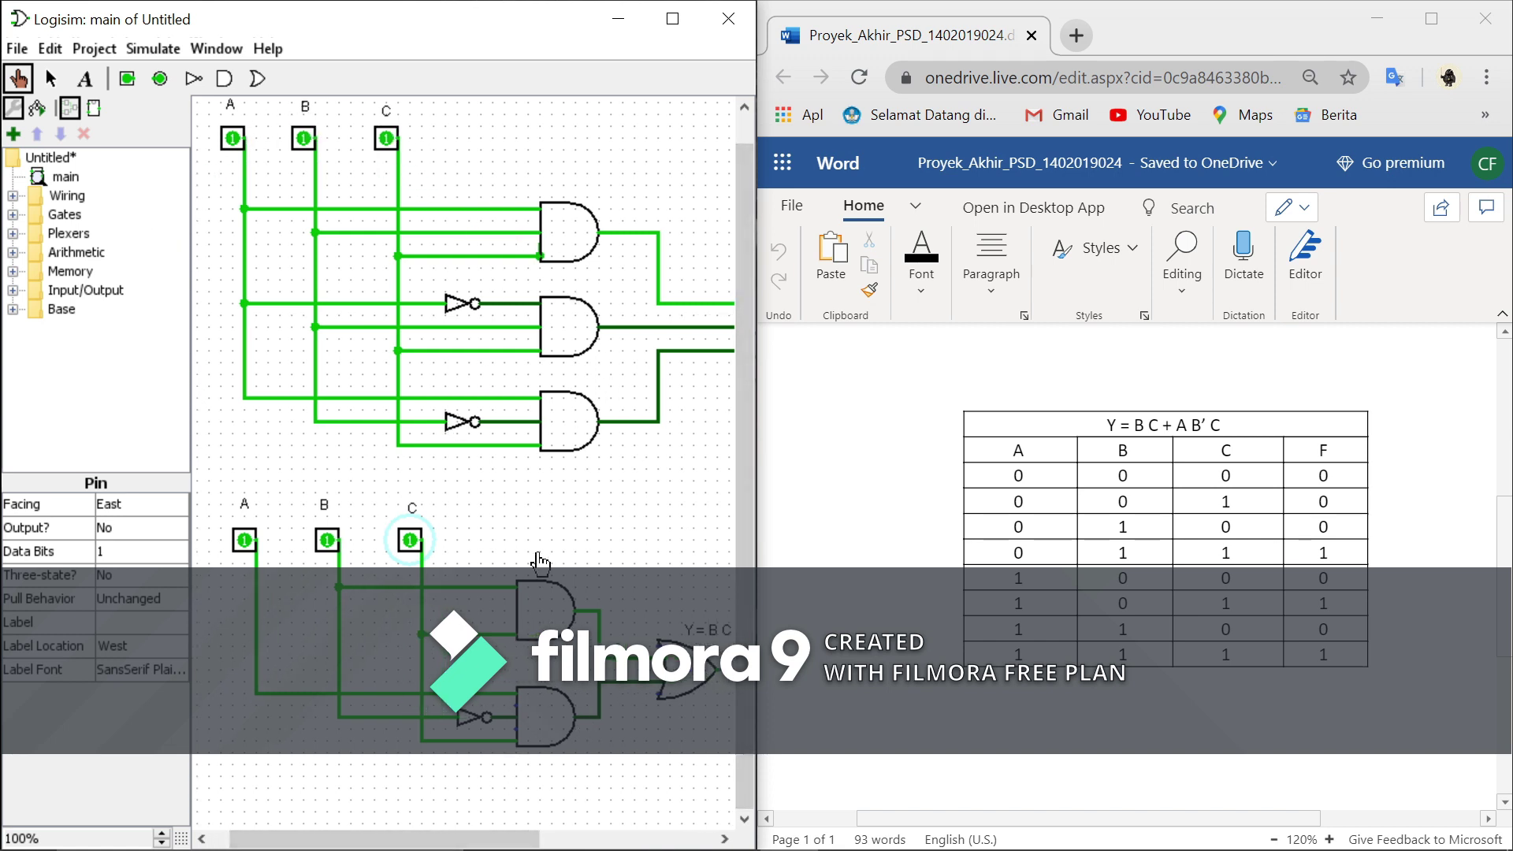
Switch to the Notepad notes and highlight the first function, F = A B C + A' B C + A B' C.
{"action": "key", "text": "alt+Tab"}
{"action": "key", "text": "alt+Tab"}
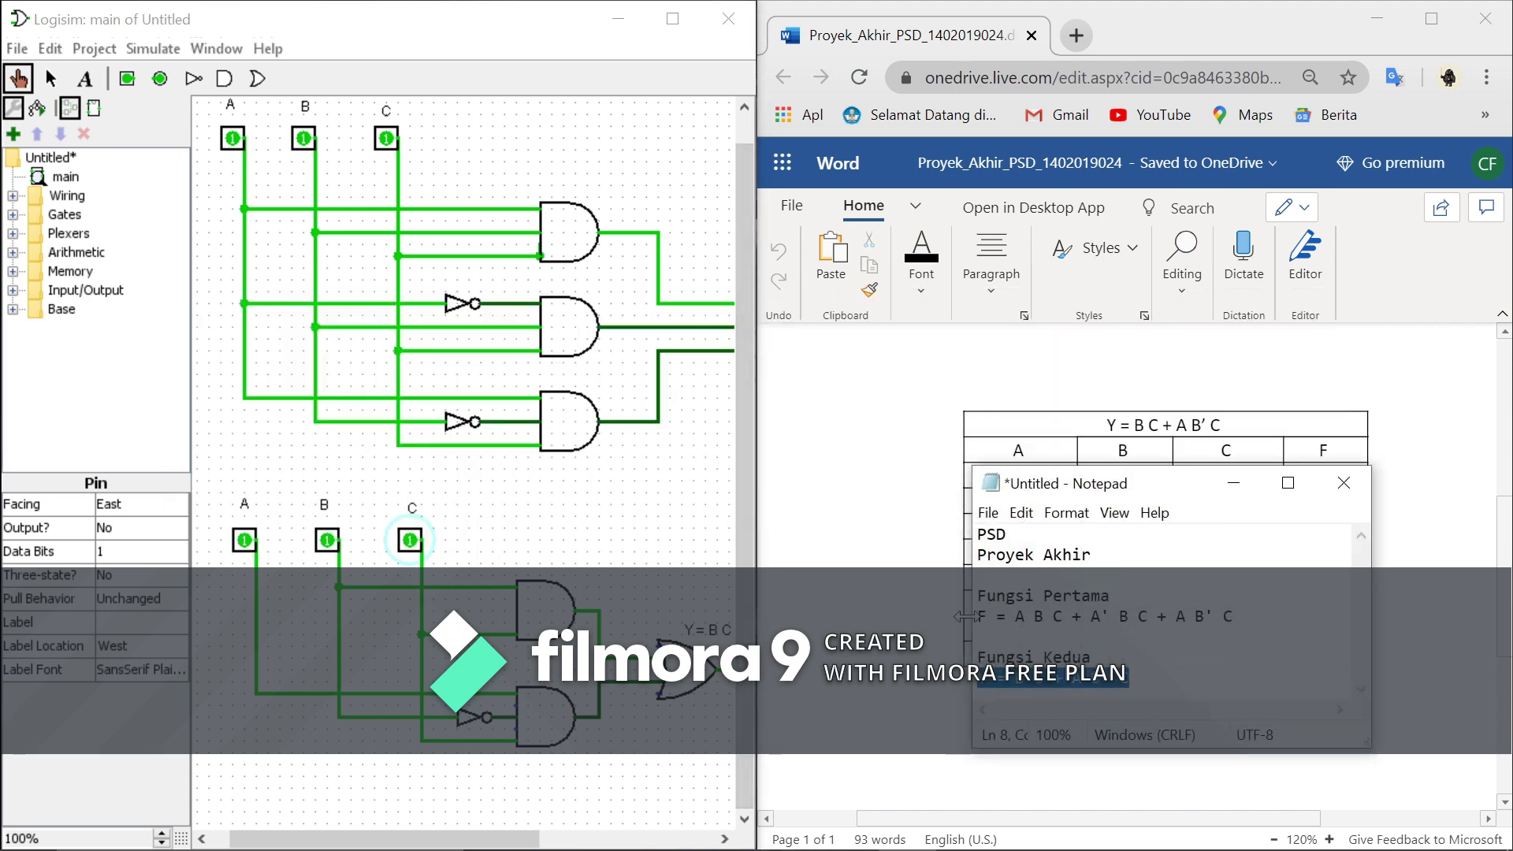
{"action": "key", "text": "Up"}
{"action": "key", "text": "Up"}
{"action": "key", "text": "Up"}
{"action": "key", "text": "Home"}
{"action": "key", "text": "shift+Right"}
{"action": "key", "text": "shift+Right"}
{"action": "key", "text": "shift+Right"}
{"action": "key", "text": "shift+Right"}
{"action": "key", "text": "shift+Right"}
{"action": "key", "text": "shift+Right"}
{"action": "key", "text": "shift+Right"}
{"action": "key", "text": "shift+Right"}
{"action": "key", "text": "shift+Right"}
{"action": "key", "text": "shift+Right"}
{"action": "key", "text": "shift+Right"}
{"action": "key", "text": "shift+Right"}
{"action": "key", "text": "shift+Right"}
{"action": "key", "text": "shift+Right"}
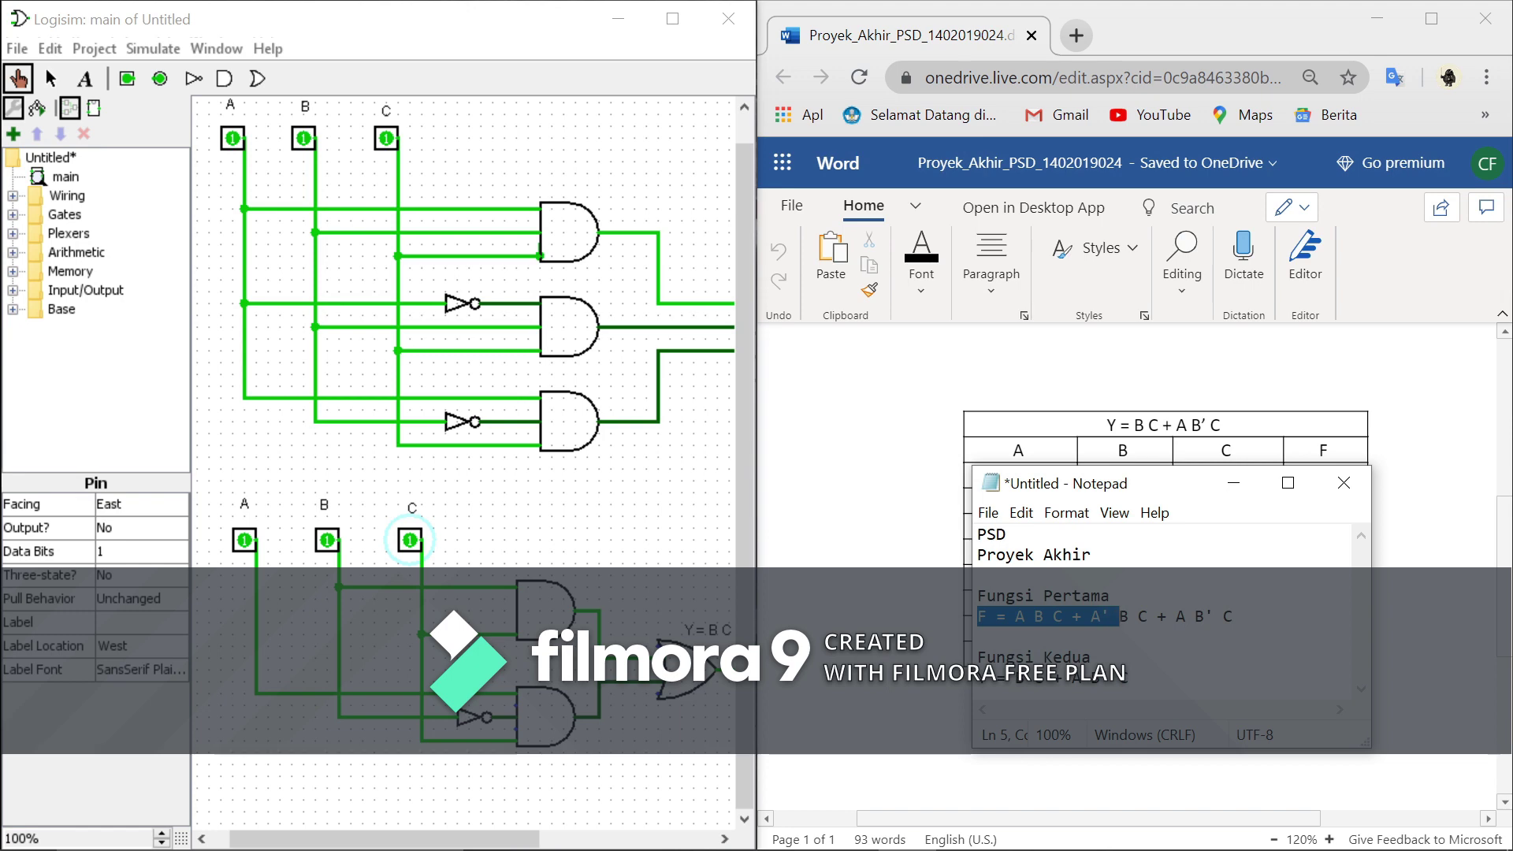
{"action": "key", "text": "shift+Right"}
{"action": "key", "text": "shift+Right"}
{"action": "key", "text": "shift+Right"}
{"action": "key", "text": "shift+Right"}
{"action": "key", "text": "shift+Right"}
{"action": "key", "text": "shift+Right"}
{"action": "key", "text": "shift+Right"}
{"action": "key", "text": "shift+Right"}
{"action": "key", "text": "shift+Right"}
{"action": "key", "text": "shift+Right"}
{"action": "key", "text": "shift+Right"}
{"action": "key", "text": "shift+Right"}
{"action": "key", "text": "shift+Right"}
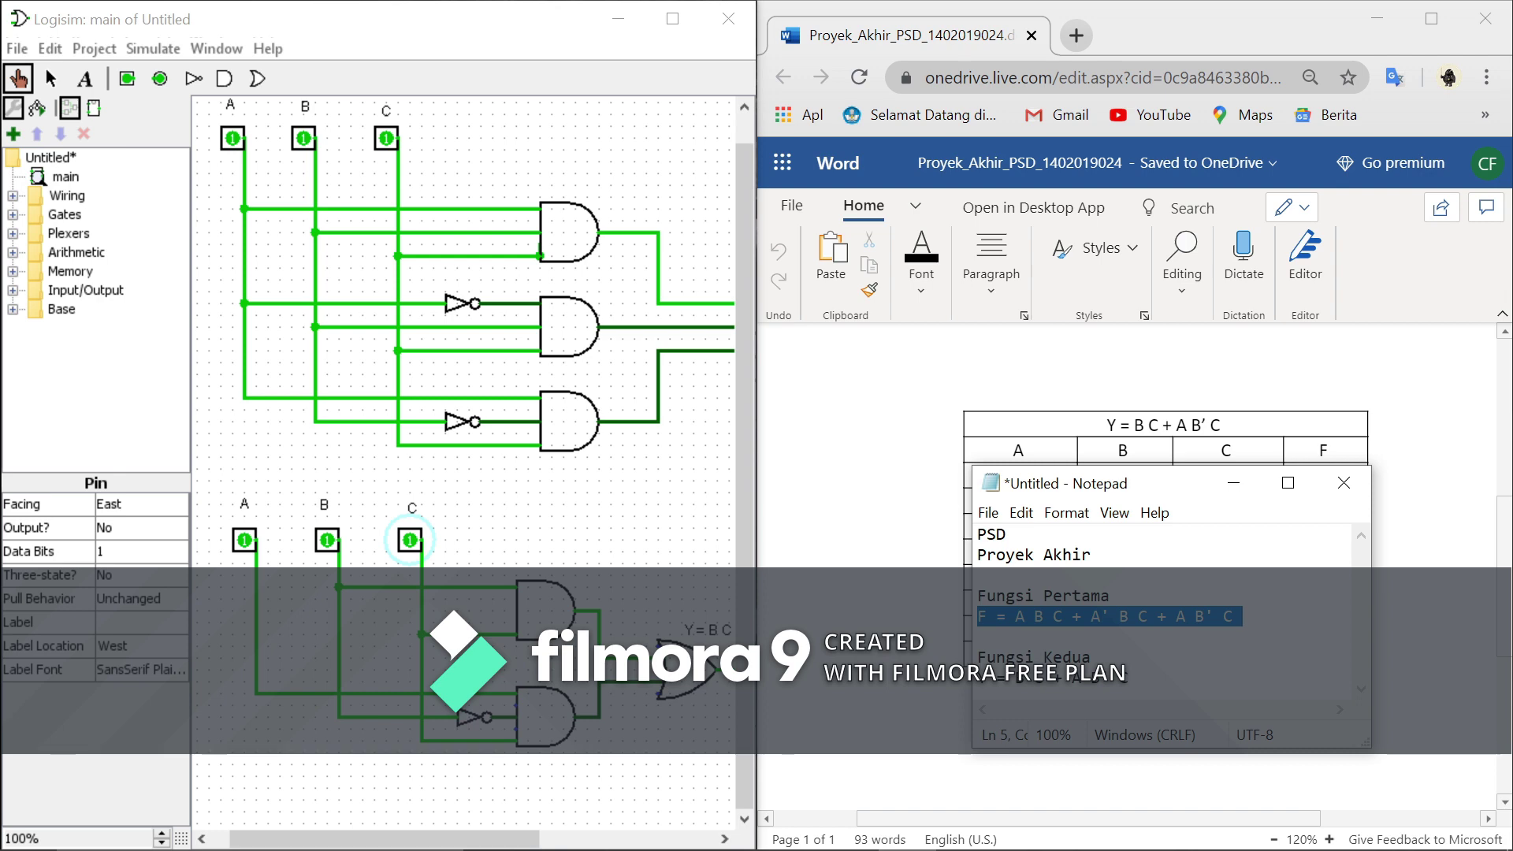
Highlight only the product terms after the equals sign in the first function.
{"action": "key", "text": "Left"}
{"action": "key", "text": "Right"}
{"action": "key", "text": "Right"}
{"action": "key", "text": "Right"}
{"action": "key", "text": "Right"}
{"action": "key", "text": "shift+Right"}
{"action": "key", "text": "shift+Right"}
{"action": "key", "text": "shift+Right"}
{"action": "key", "text": "shift+Right"}
{"action": "key", "text": "shift+Right"}
{"action": "key", "text": "shift+Right"}
{"action": "key", "text": "shift+Right"}
{"action": "key", "text": "shift+Right"}
{"action": "key", "text": "shift+Right"}
{"action": "key", "text": "shift+Right"}
{"action": "key", "text": "shift+Right"}
{"action": "key", "text": "shift+Right"}
{"action": "key", "text": "shift+Right"}
{"action": "key", "text": "shift+Right"}
{"action": "key", "text": "shift+Right"}
{"action": "key", "text": "shift+Right"}
{"action": "key", "text": "shift+Right"}
{"action": "key", "text": "shift+Right"}
{"action": "key", "text": "shift+Right"}
{"action": "key", "text": "shift+Right"}
Highlight the second function's equation under Fungsi Kedua in the notes.
{"action": "key", "text": "Down"}
{"action": "key", "text": "Down"}
{"action": "key", "text": "Down"}
{"action": "key", "text": "Home"}
{"action": "key", "text": "shift+Right"}
{"action": "key", "text": "shift+Right"}
{"action": "key", "text": "shift+Right"}
{"action": "key", "text": "shift+Right"}
{"action": "key", "text": "shift+Right"}
{"action": "key", "text": "shift+Right"}
{"action": "key", "text": "shift+Right"}
{"action": "key", "text": "shift+Right"}
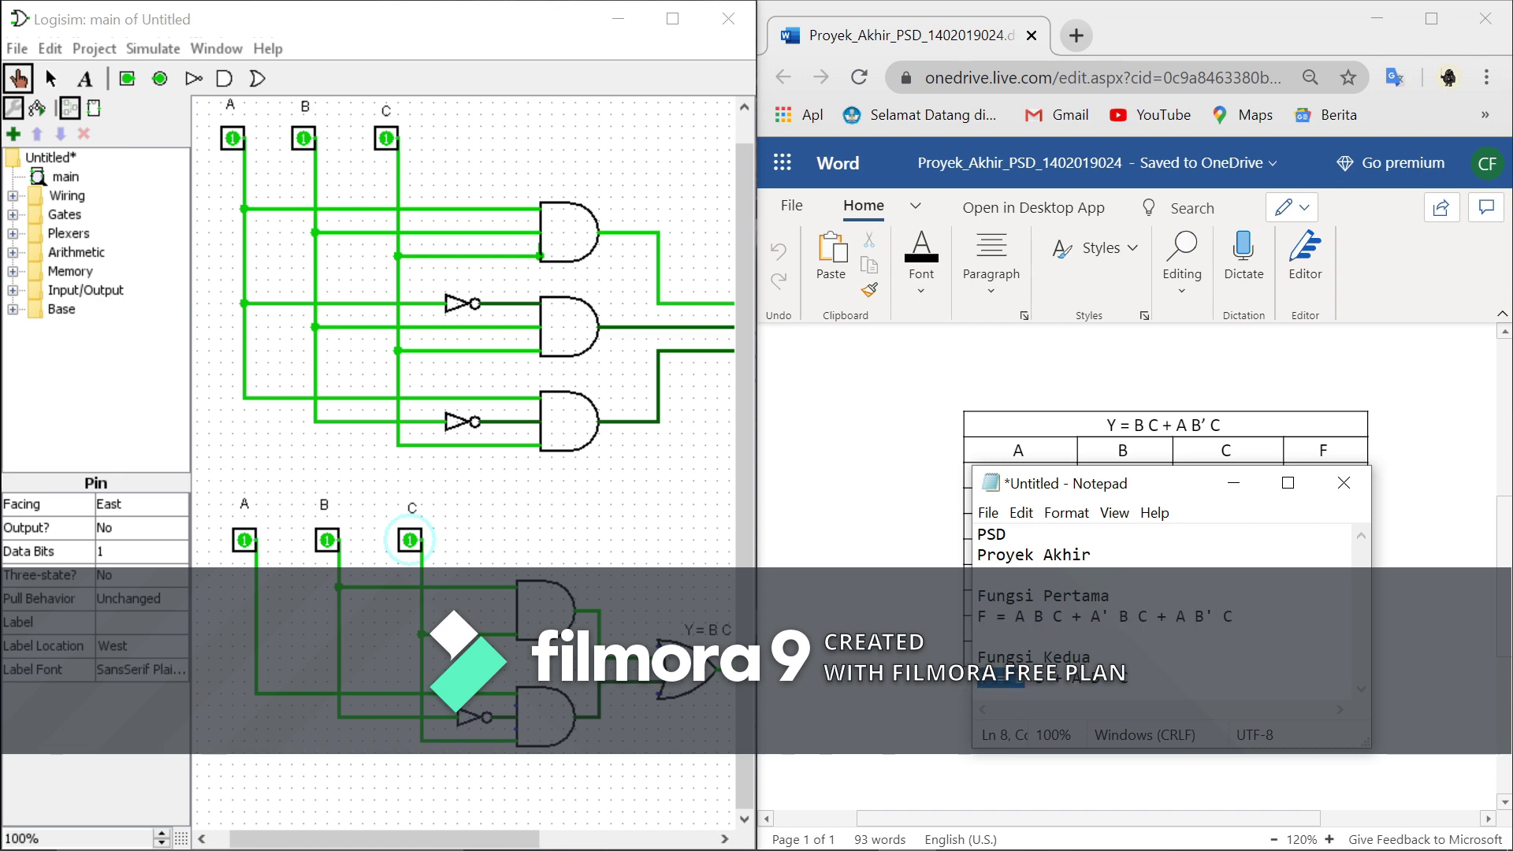
{"action": "key", "text": "shift+Right"}
{"action": "key", "text": "shift+Right"}
{"action": "key", "text": "shift+Right"}
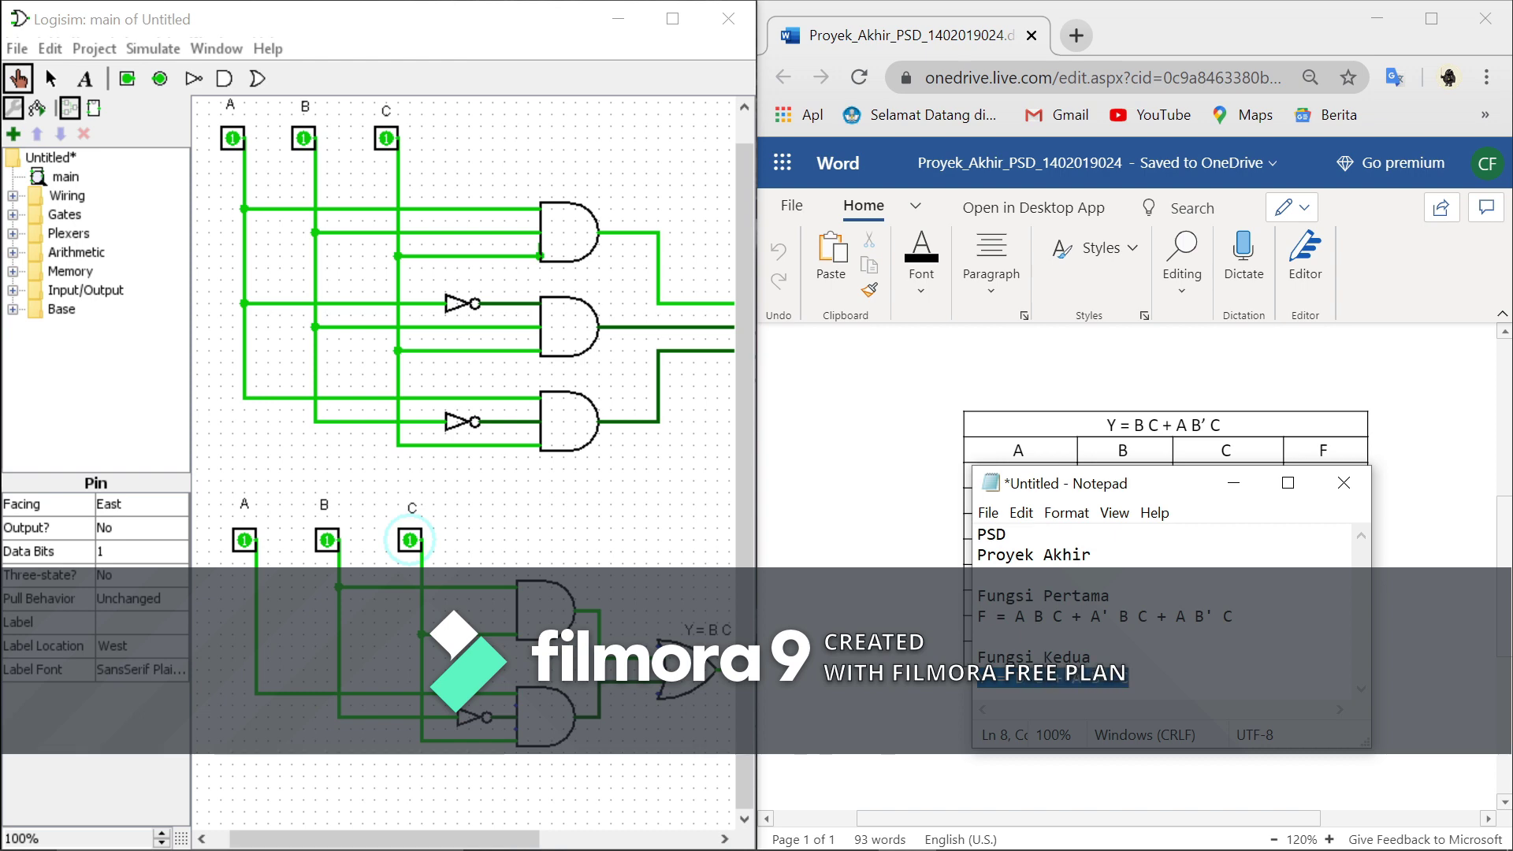
Highlight the product terms of the second function, and minimize the notes.
{"action": "key", "text": "Left"}
{"action": "key", "text": "Right"}
{"action": "key", "text": "Right"}
{"action": "key", "text": "shift+Right"}
{"action": "key", "text": "shift+Right"}
{"action": "key", "text": "shift+Right"}
{"action": "key", "text": "shift+Right"}
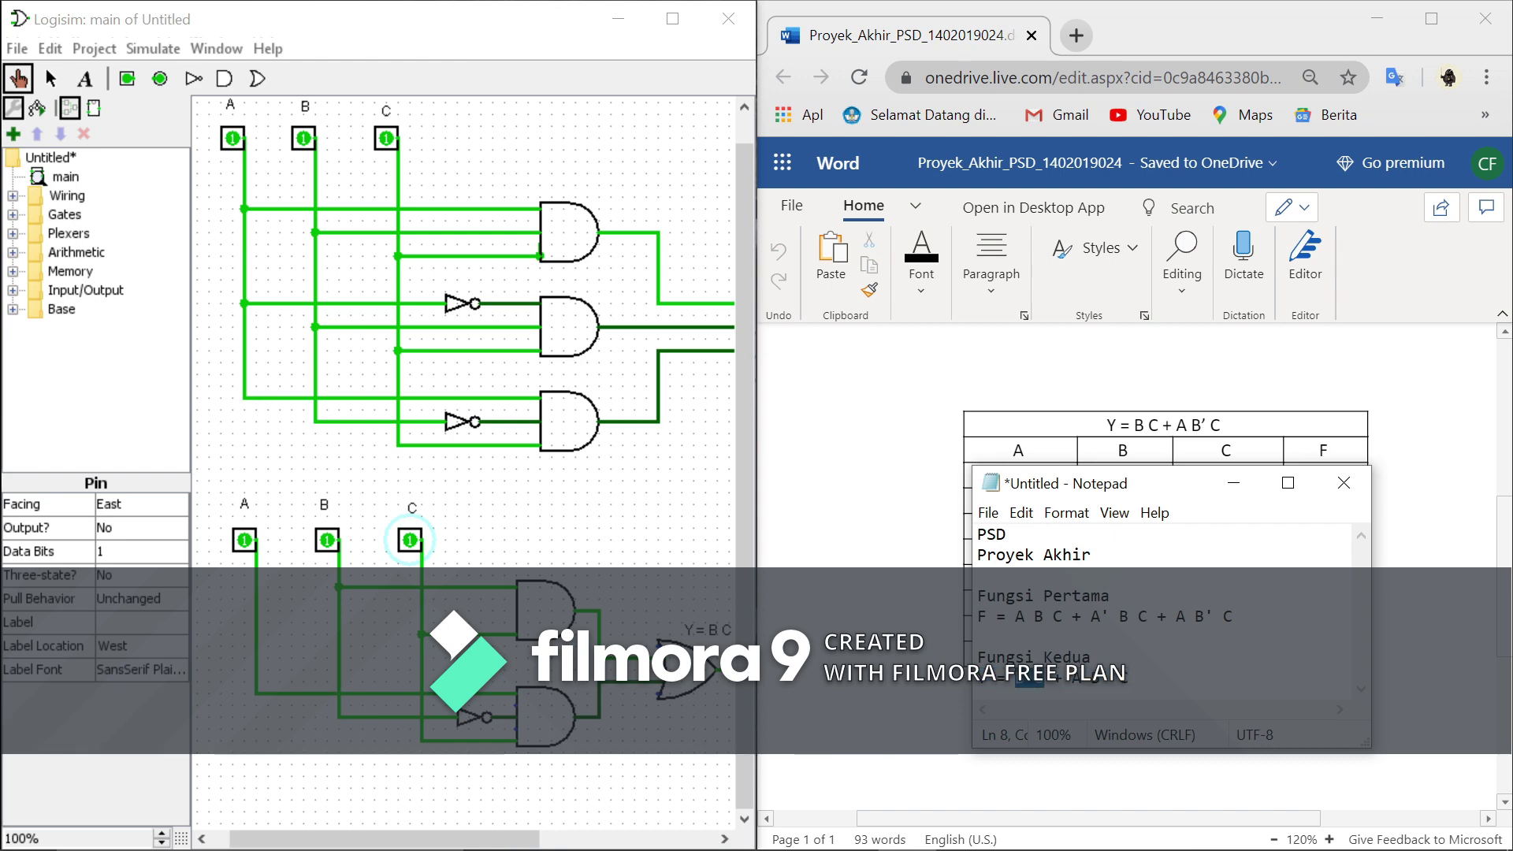
{"action": "key", "text": "shift+Right"}
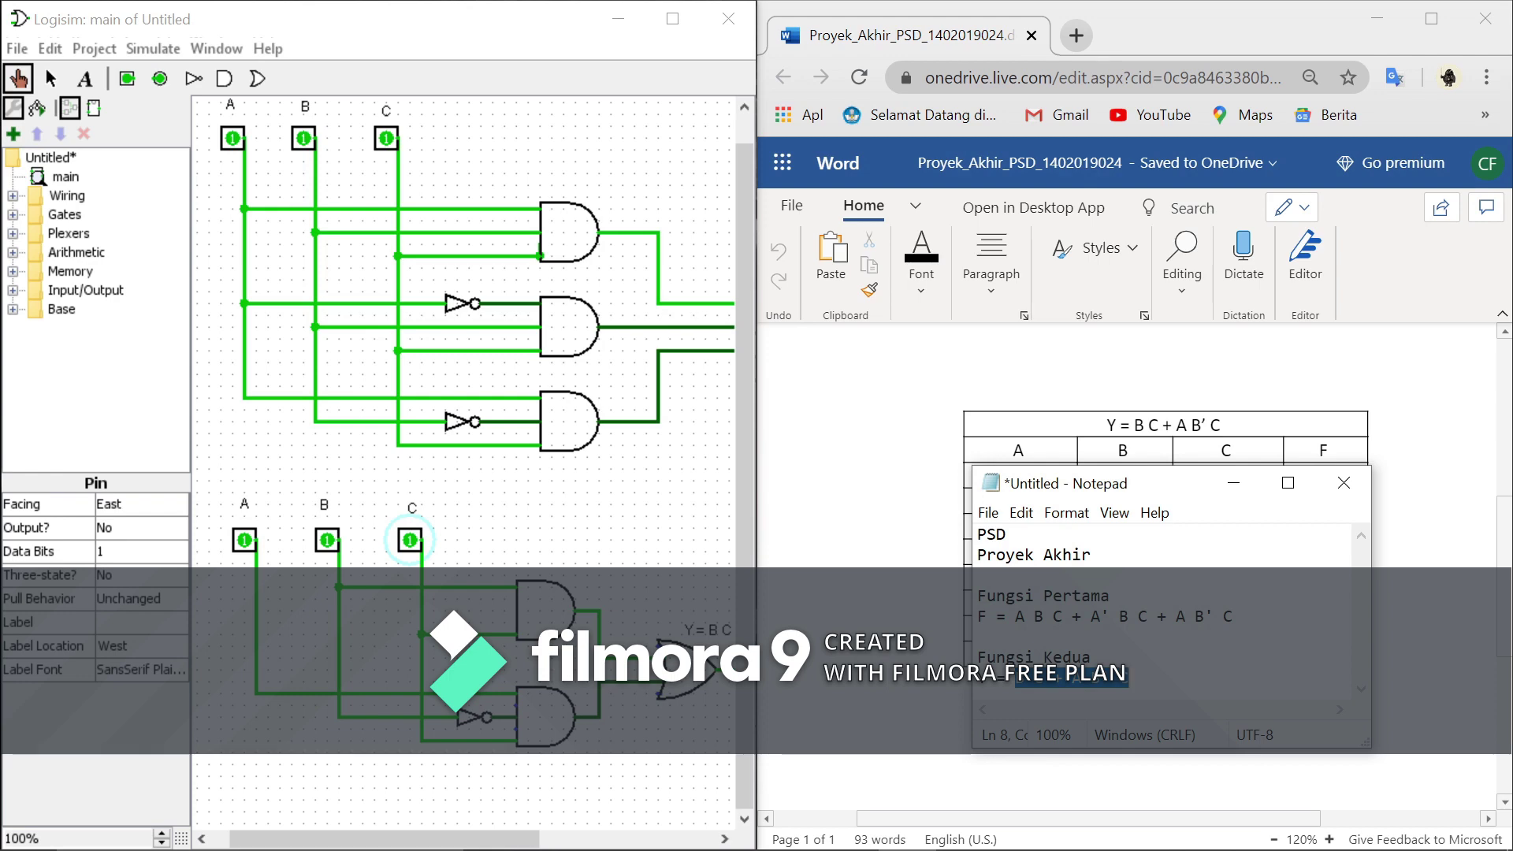
{"action": "left_click", "coordinate": [1234, 485]}
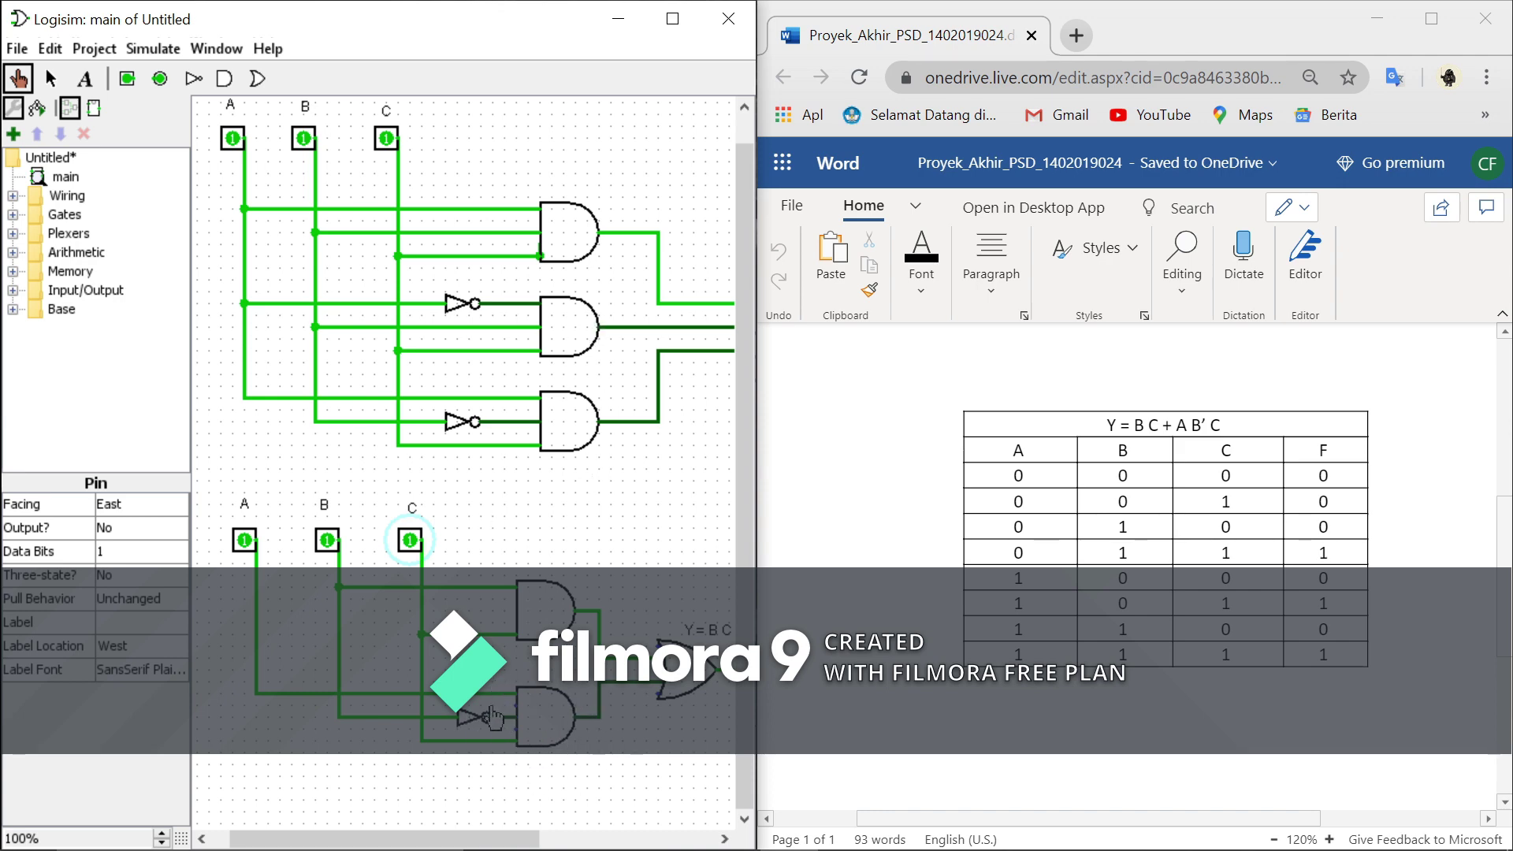
Delete three empty lines between the F and Y truth tables in the Word document, keeping both tables in view.
{"action": "left_click_drag", "start_coordinate": [422, 842], "coordinate": [438, 840]}
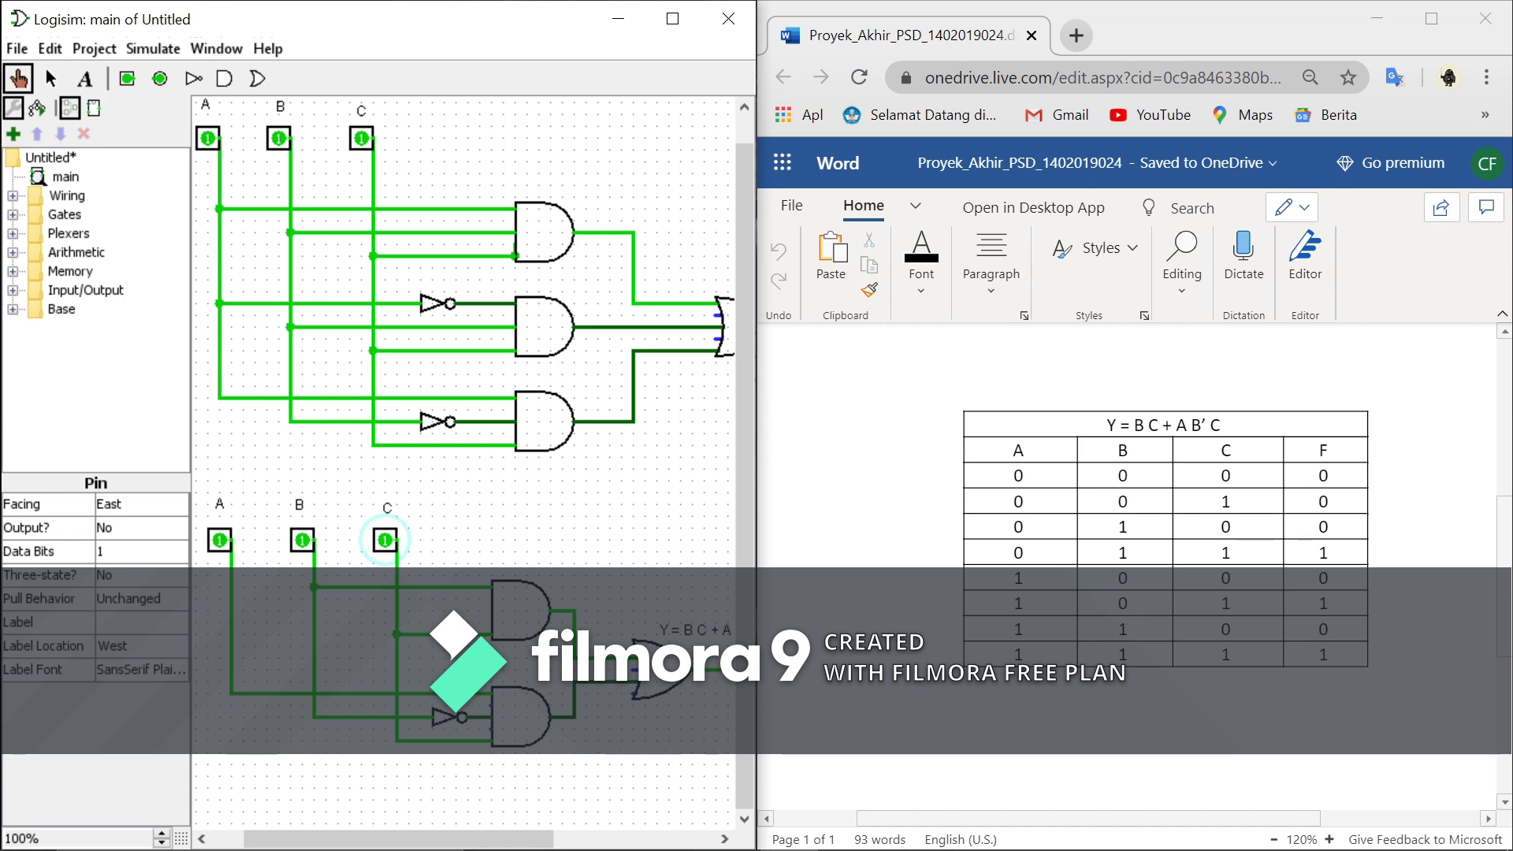
{"action": "left_click", "coordinate": [1274, 840]}
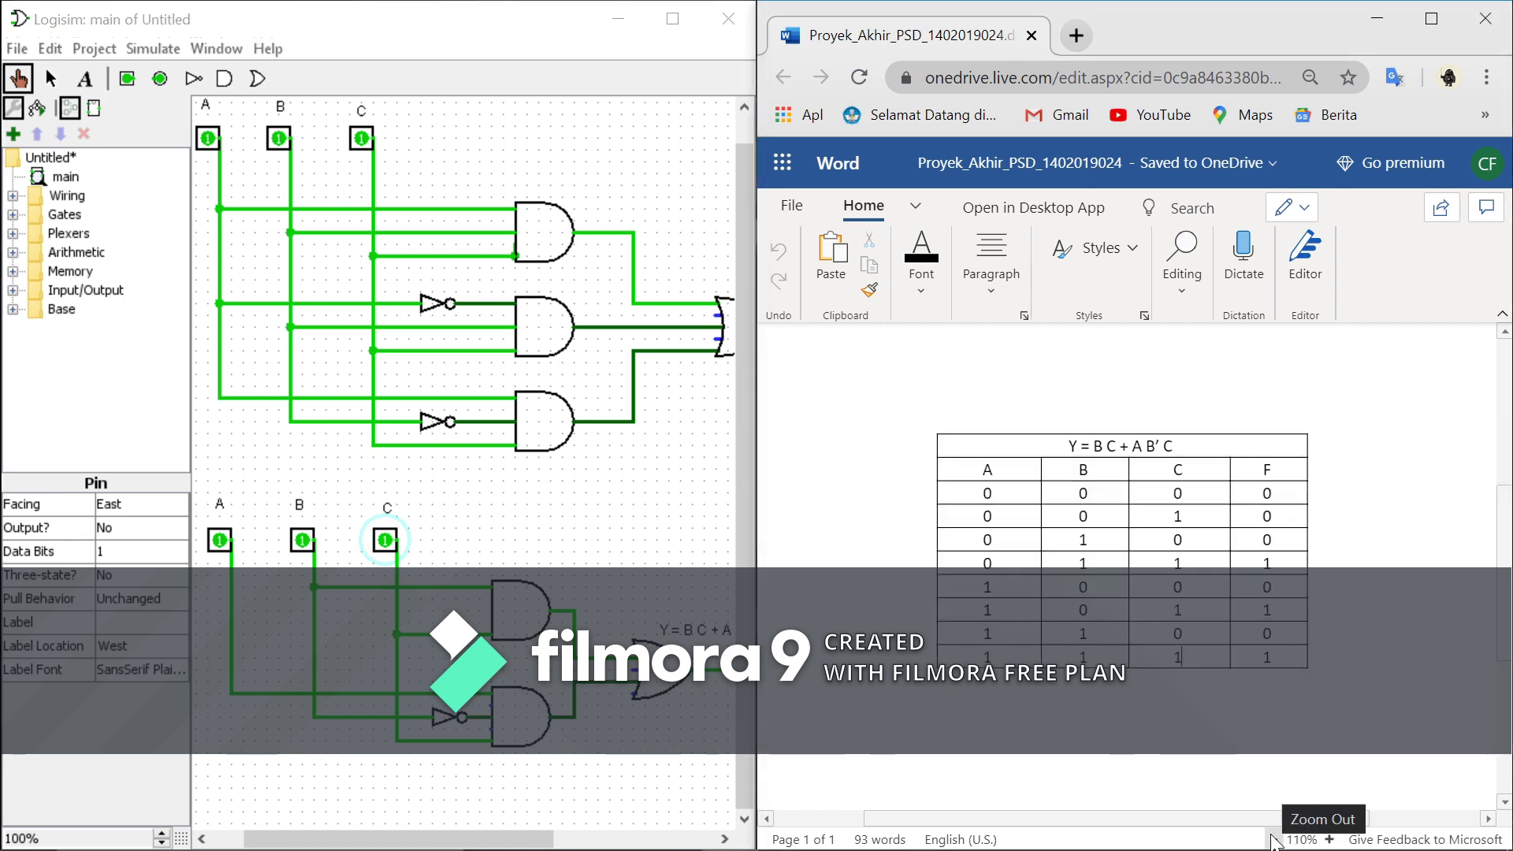
{"action": "left_click", "coordinate": [1273, 840]}
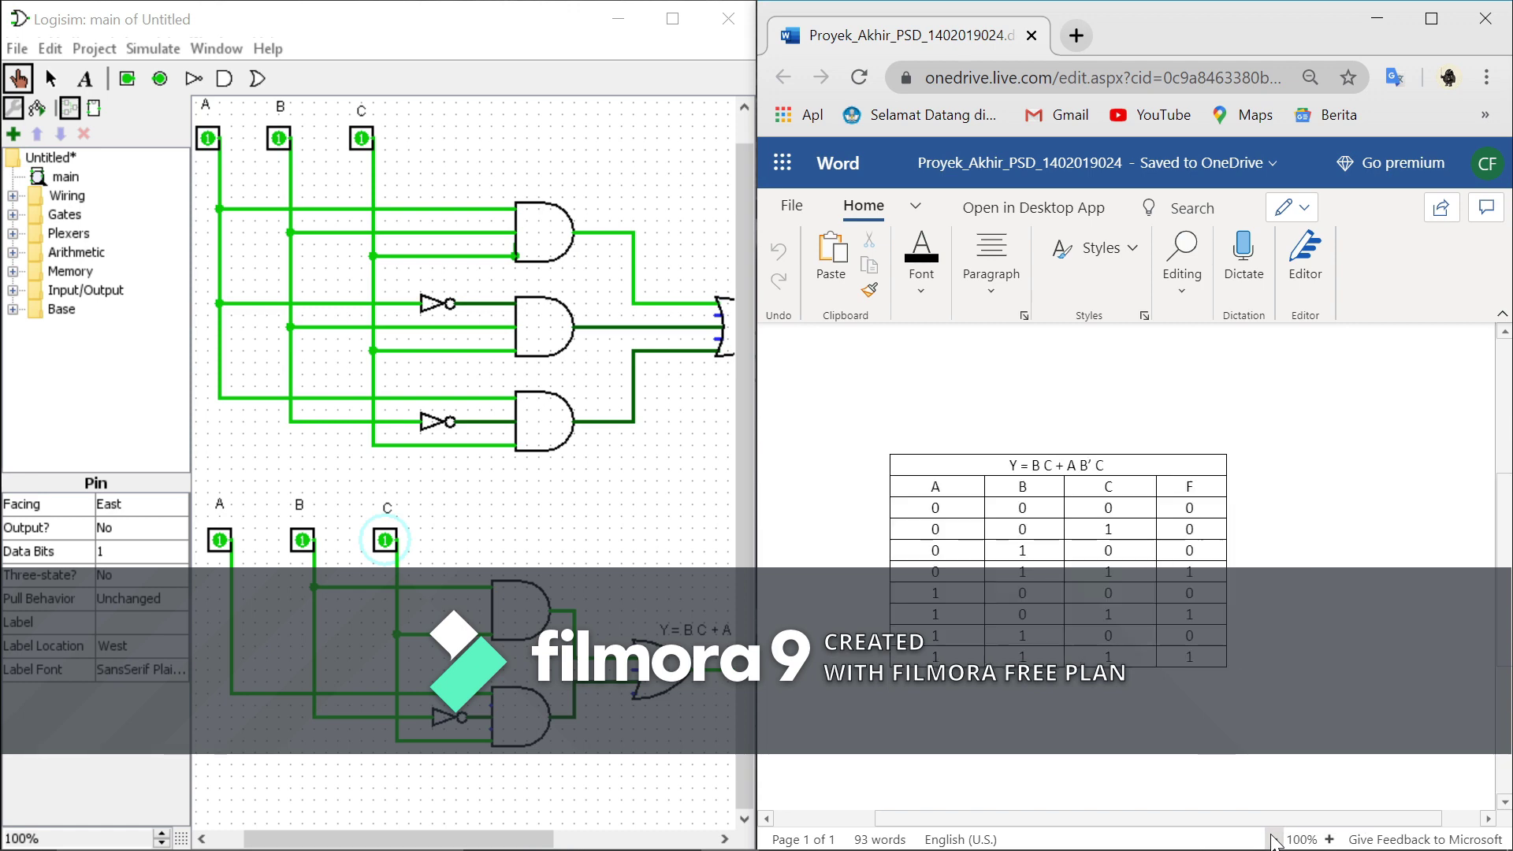
{"action": "scroll", "coordinate": [1056, 551], "scroll_direction": "up", "scroll_amount": 4}
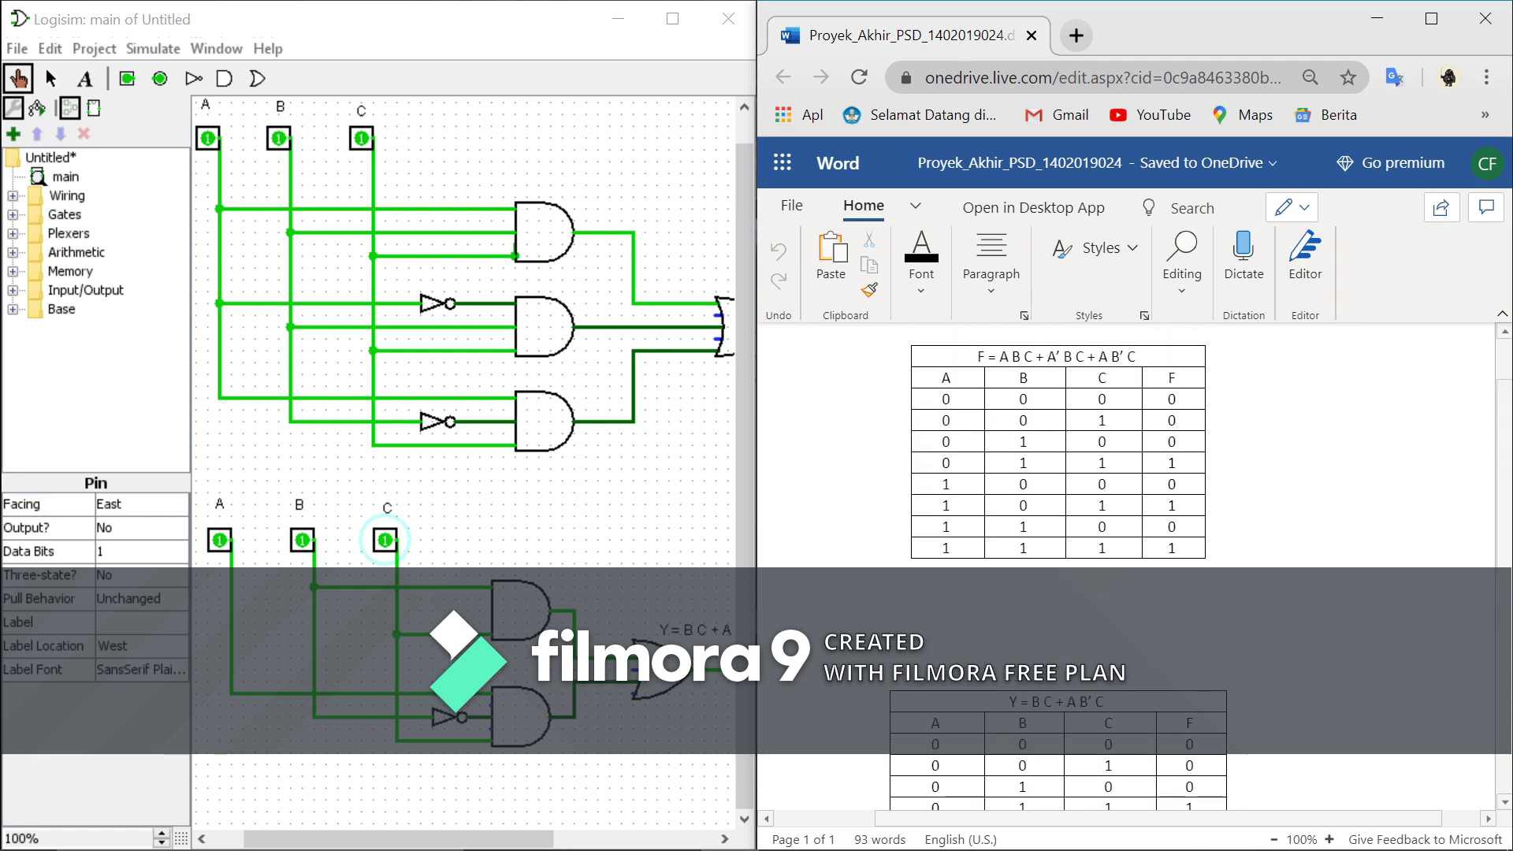
{"action": "scroll", "coordinate": [1056, 473], "scroll_direction": "down", "scroll_amount": 1}
{"action": "left_click", "coordinate": [1273, 841]}
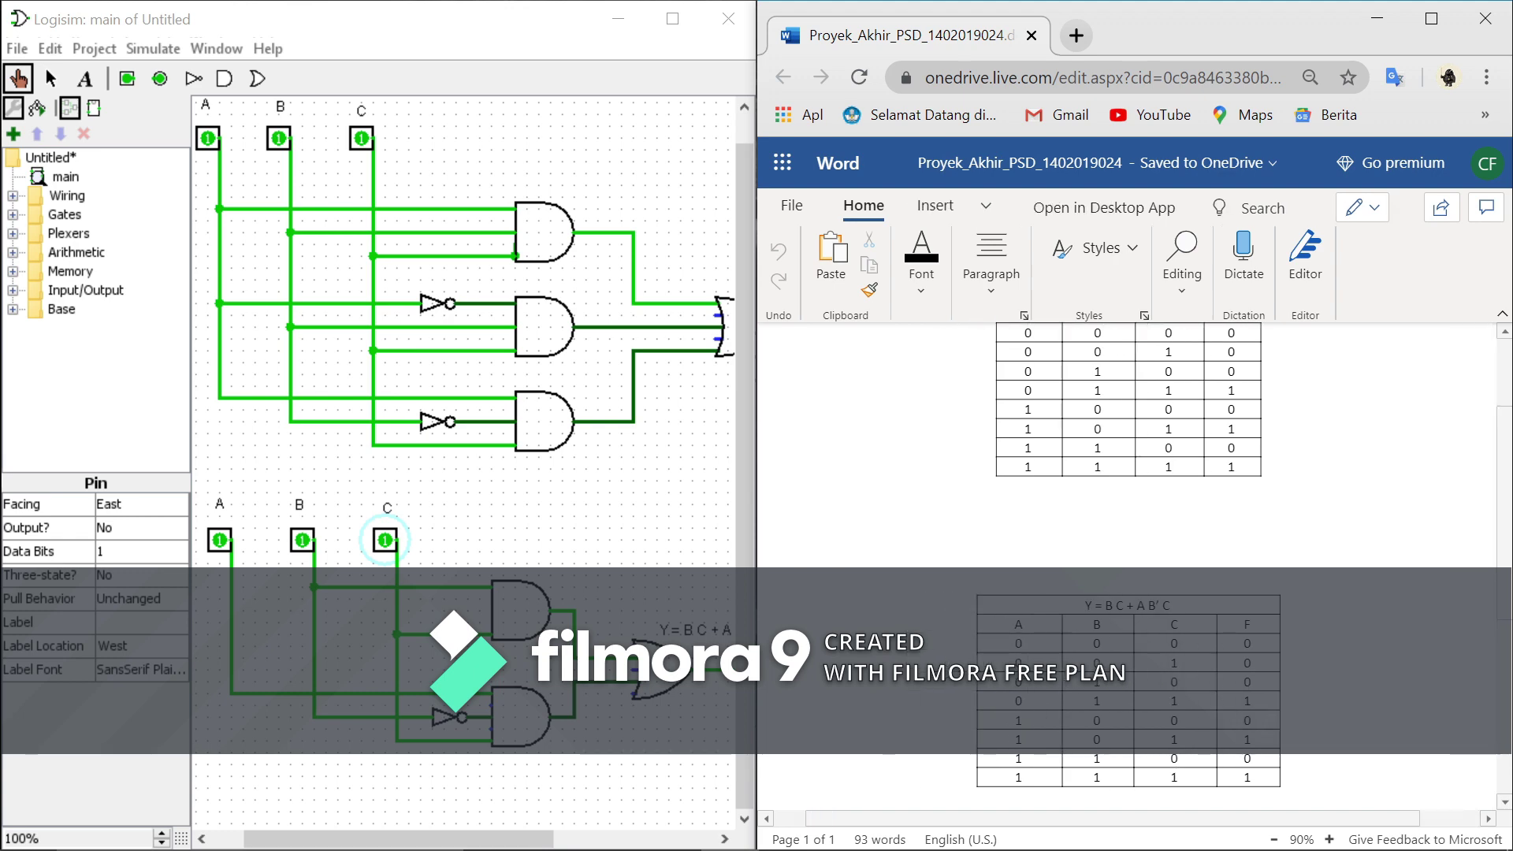
{"action": "key", "text": "BackSpace"}
{"action": "key", "text": "BackSpace"}
{"action": "key", "text": "BackSpace"}
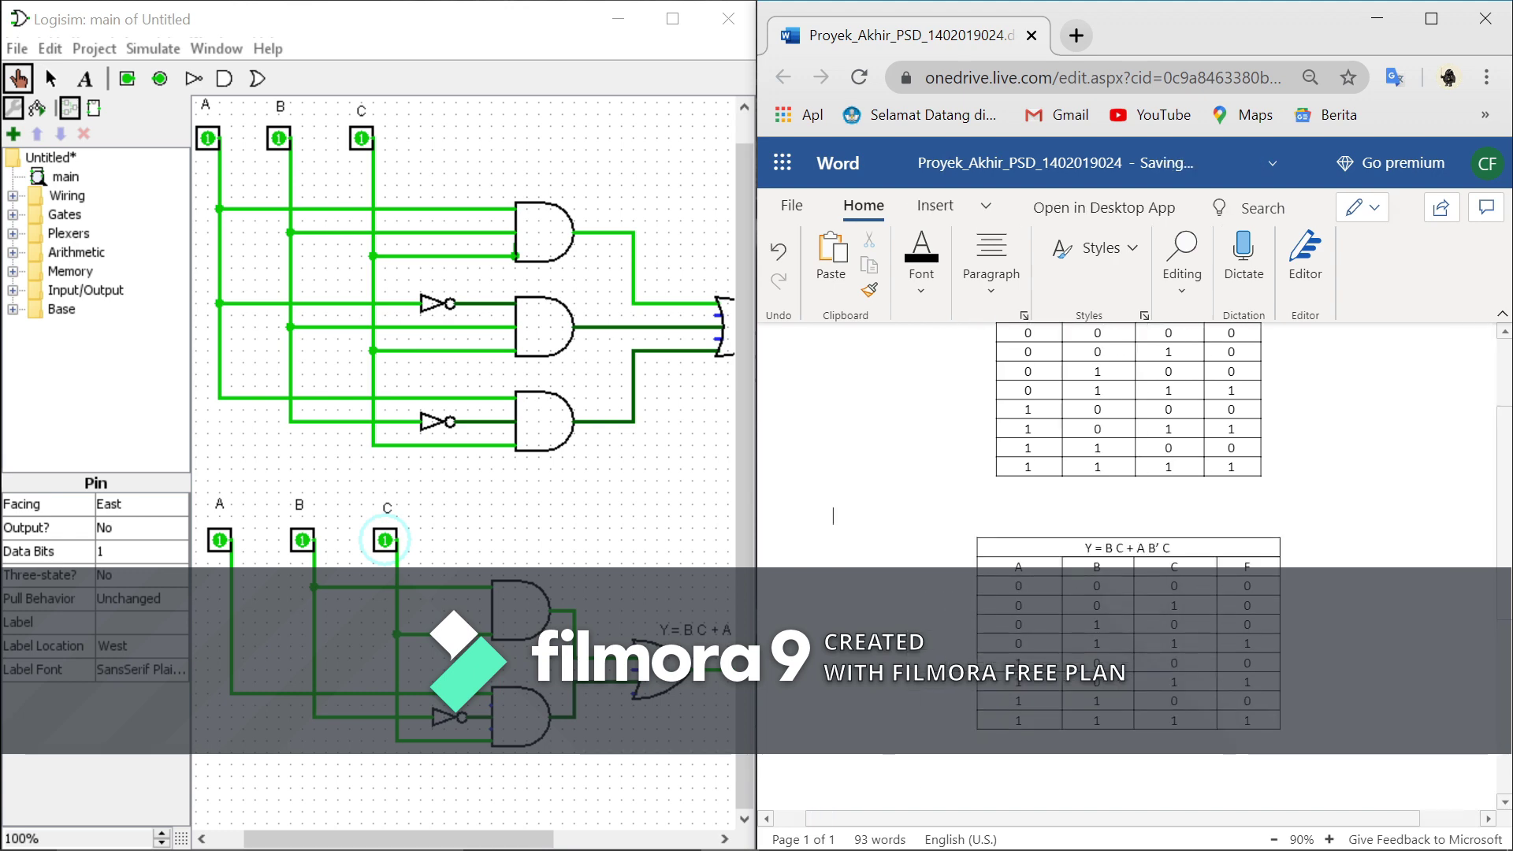
{"action": "scroll", "coordinate": [1127, 552], "scroll_direction": "up", "scroll_amount": 2}
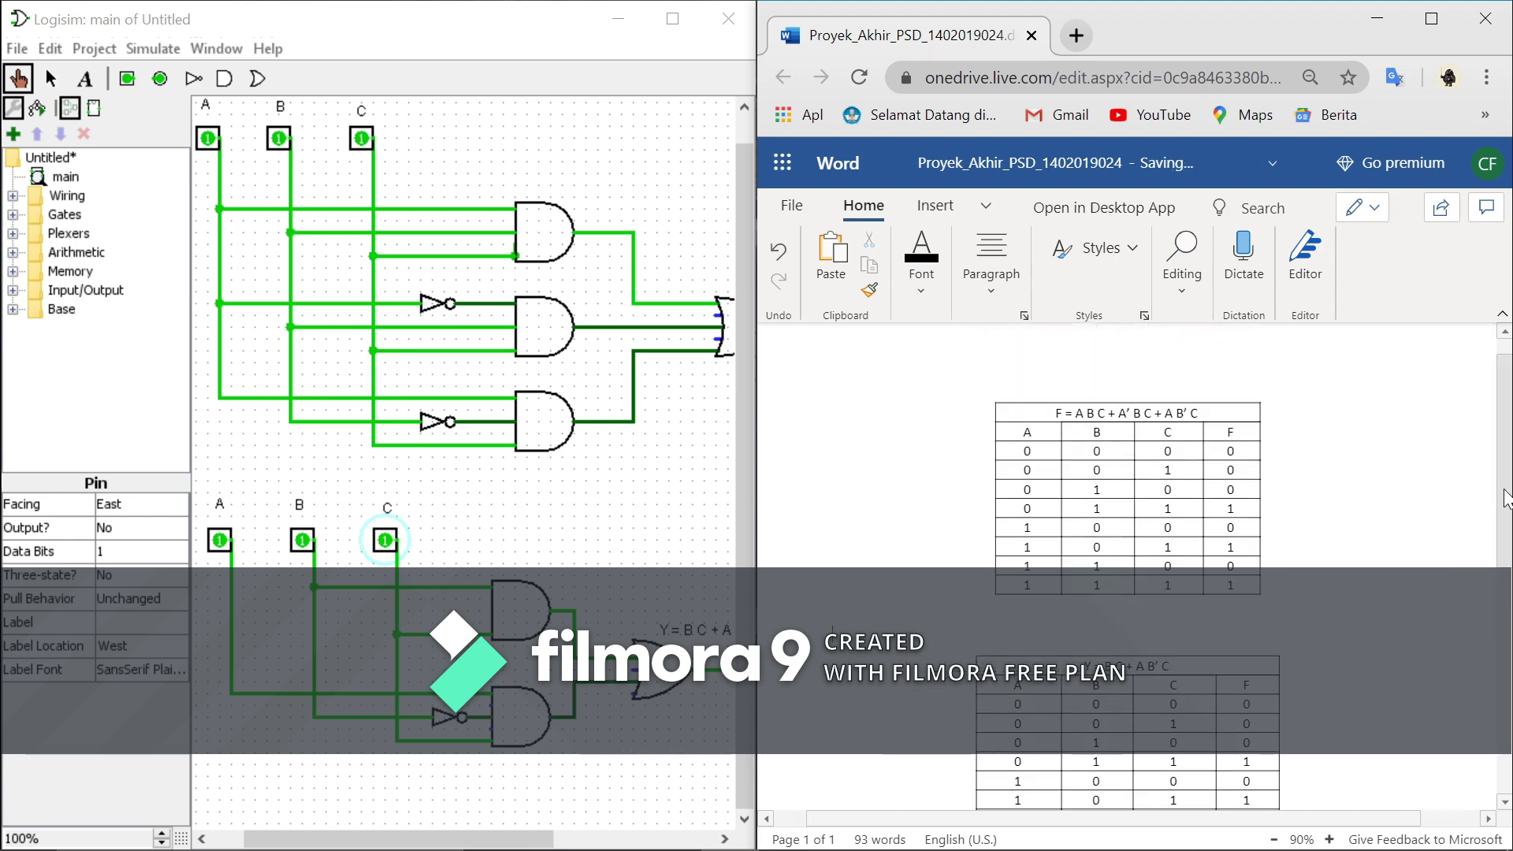
{"action": "scroll", "coordinate": [1127, 552], "scroll_direction": "down", "scroll_amount": 1}
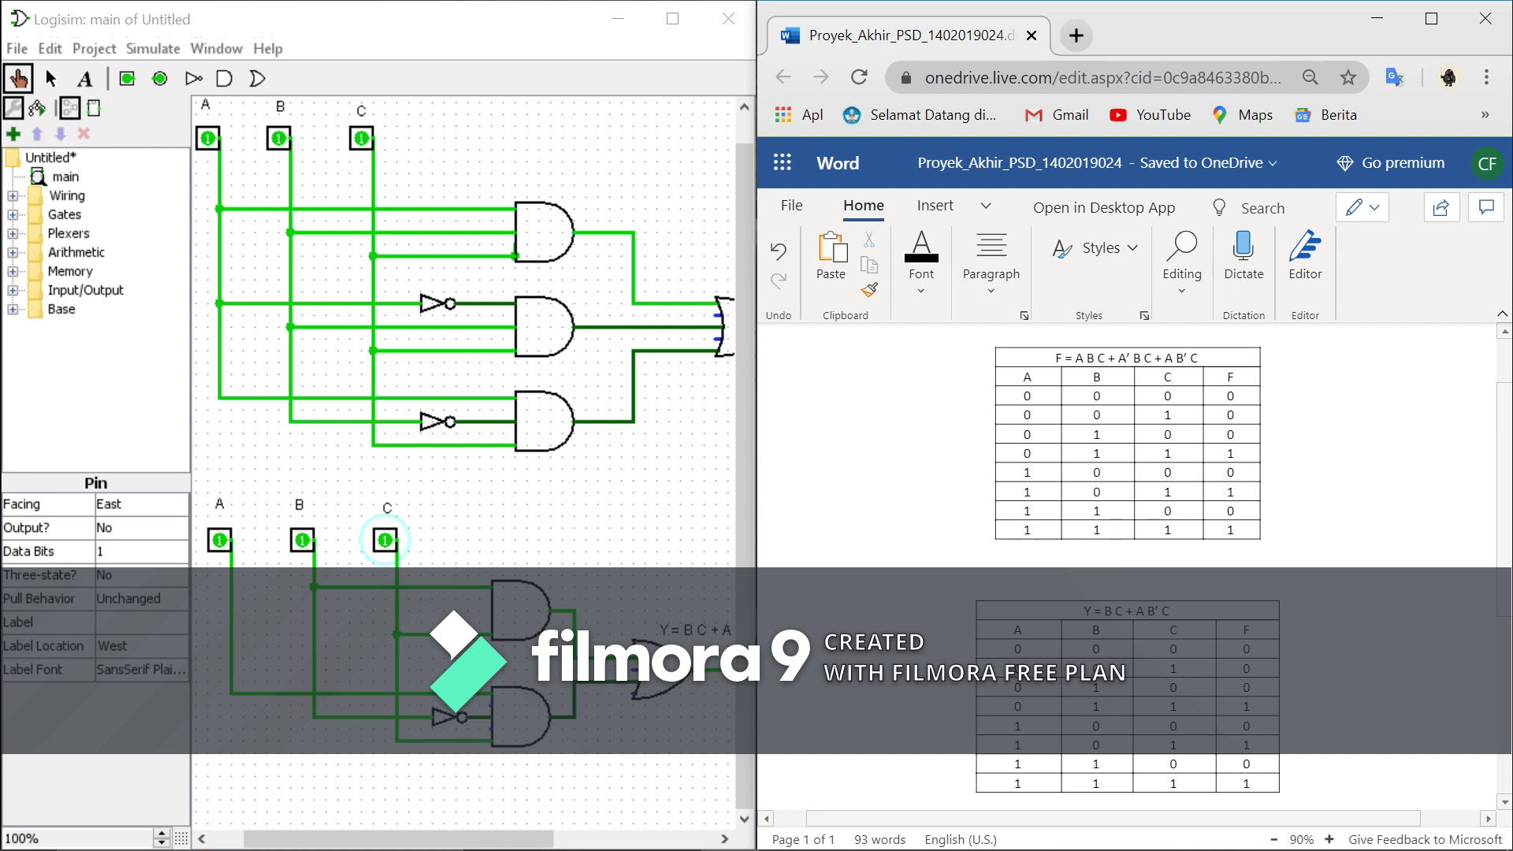
Compare the output column of the F truth table with that of the Y truth table.
{"action": "left_click", "coordinate": [1231, 396]}
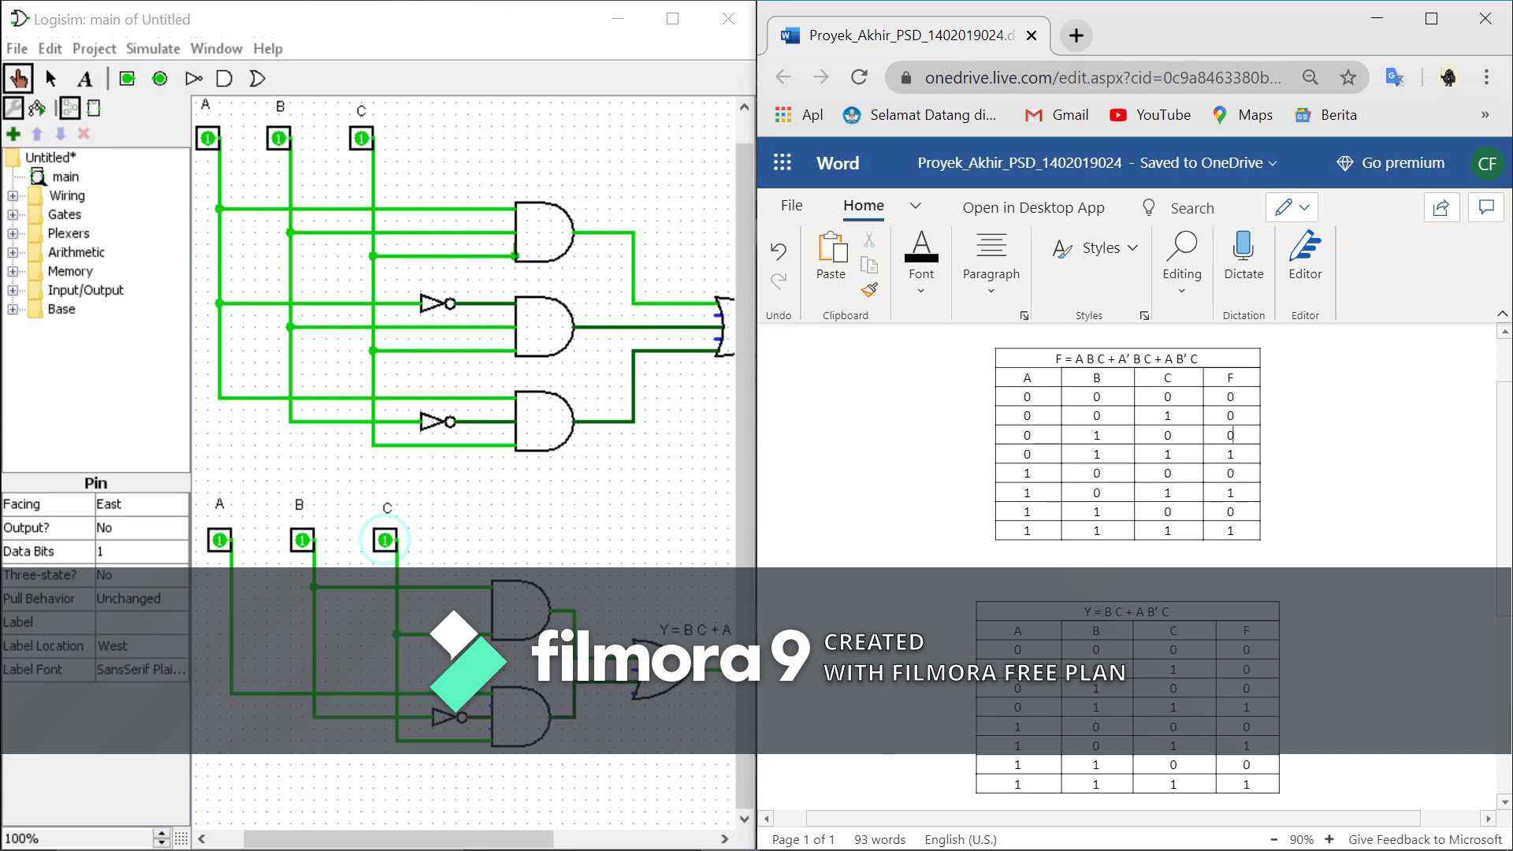
{"action": "left_click", "coordinate": [1232, 493]}
{"action": "left_click", "coordinate": [1246, 669]}
{"action": "left_click", "coordinate": [1246, 784]}
{"action": "left_click", "coordinate": [739, 552]}
{"action": "mouse_move", "coordinate": [899, 842]}
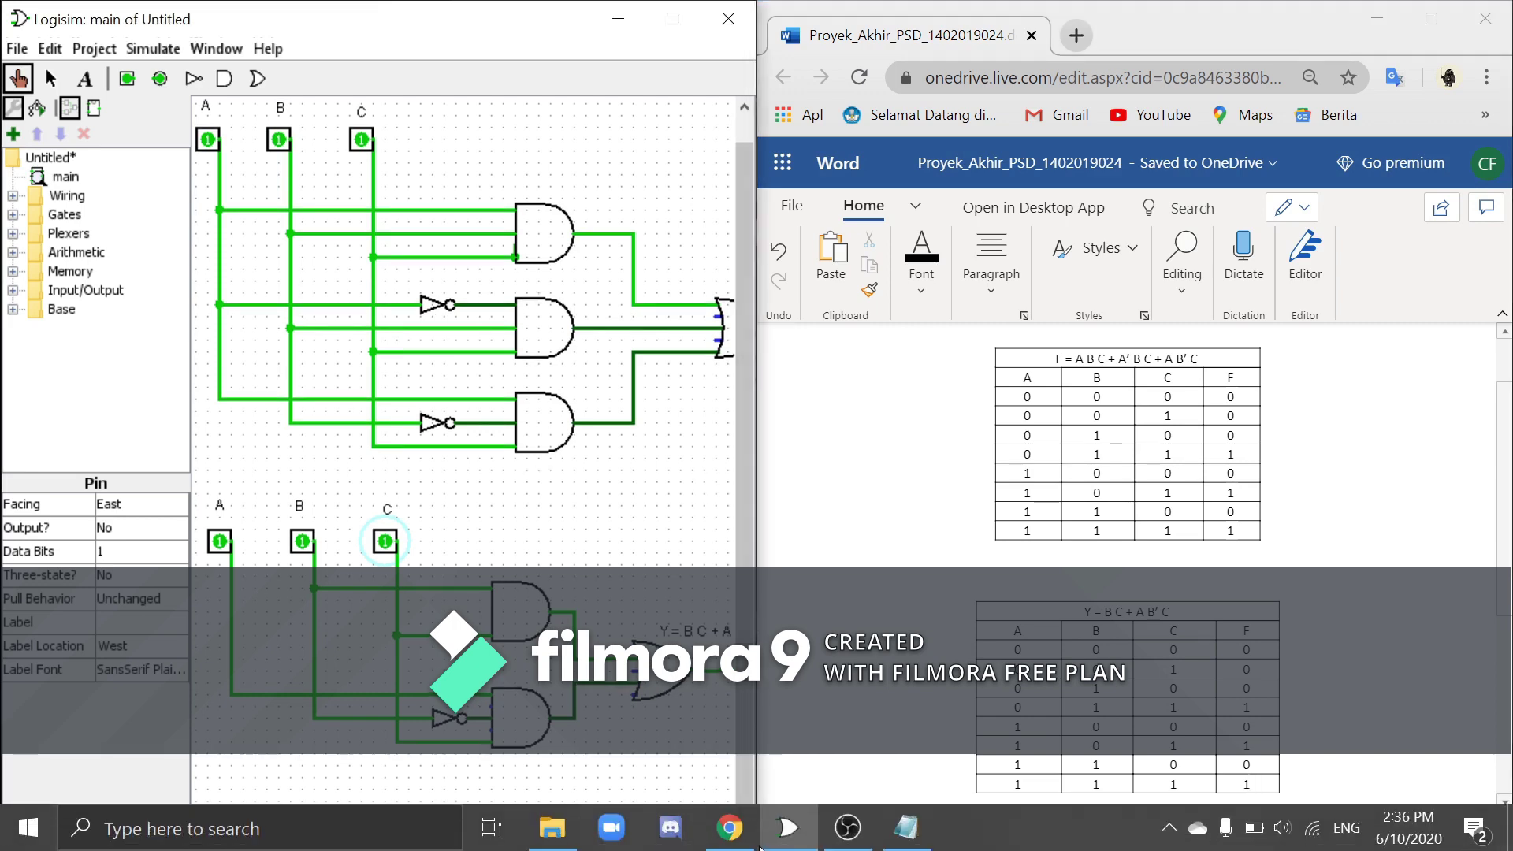
{"action": "left_click", "coordinate": [848, 827]}
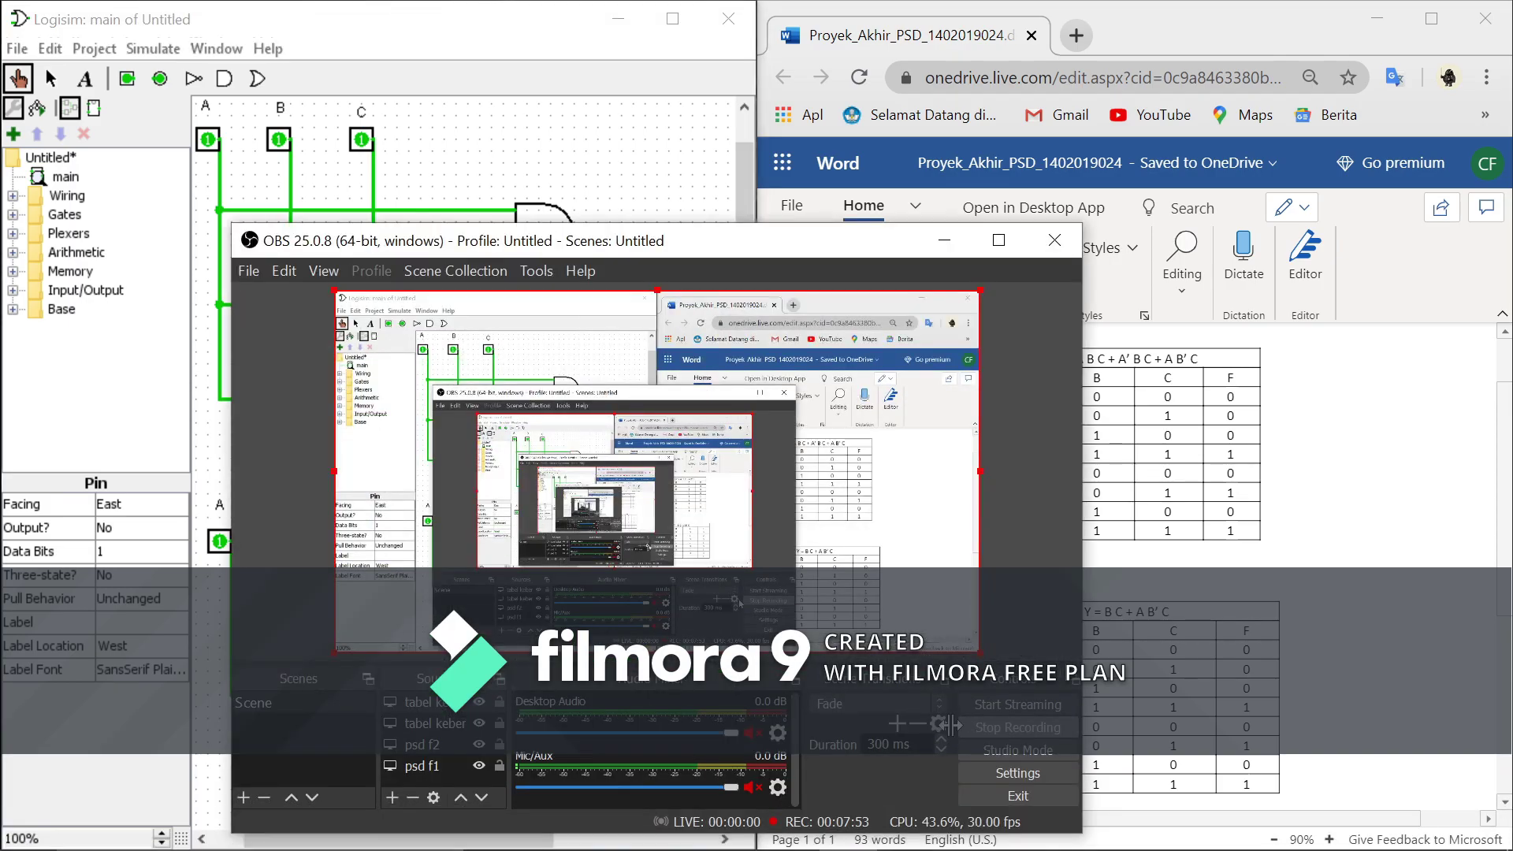